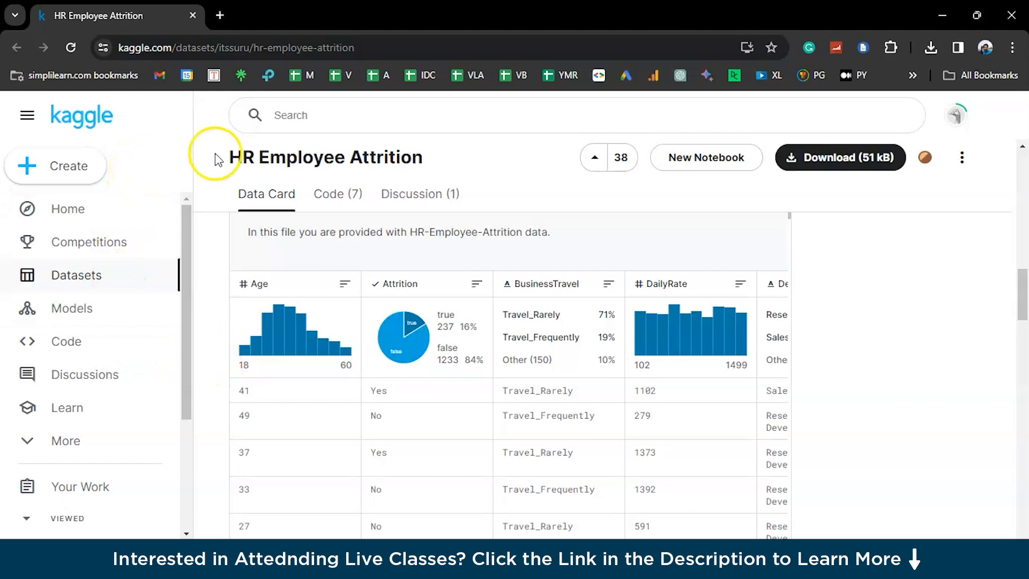
pyautogui.scroll(-3, 90, 322)
pyautogui.scroll(3, 90, 324)
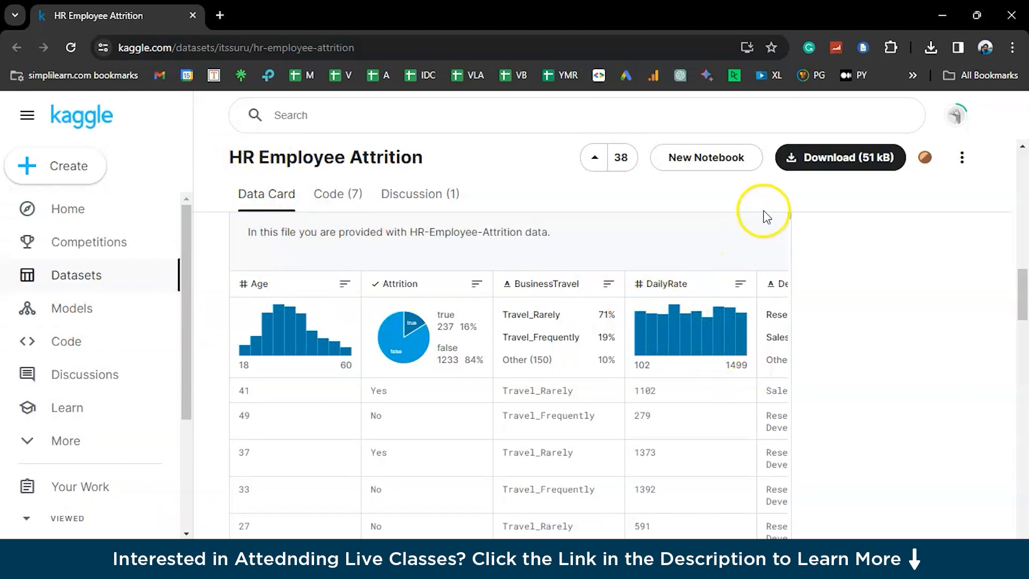
pyautogui.click(739, 166)
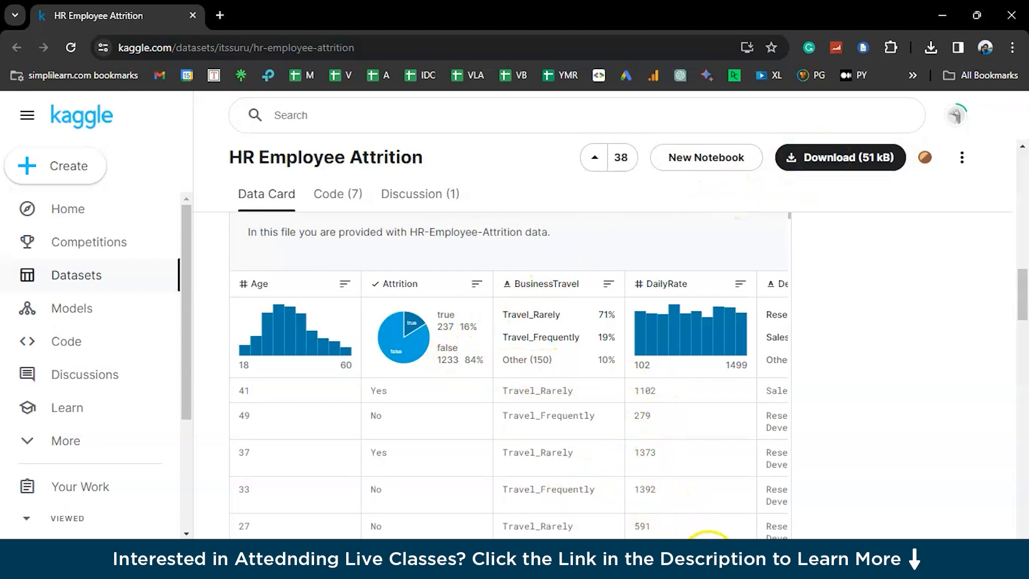
pyautogui.moveTo(713, 555)
pyautogui.click(739, 504)
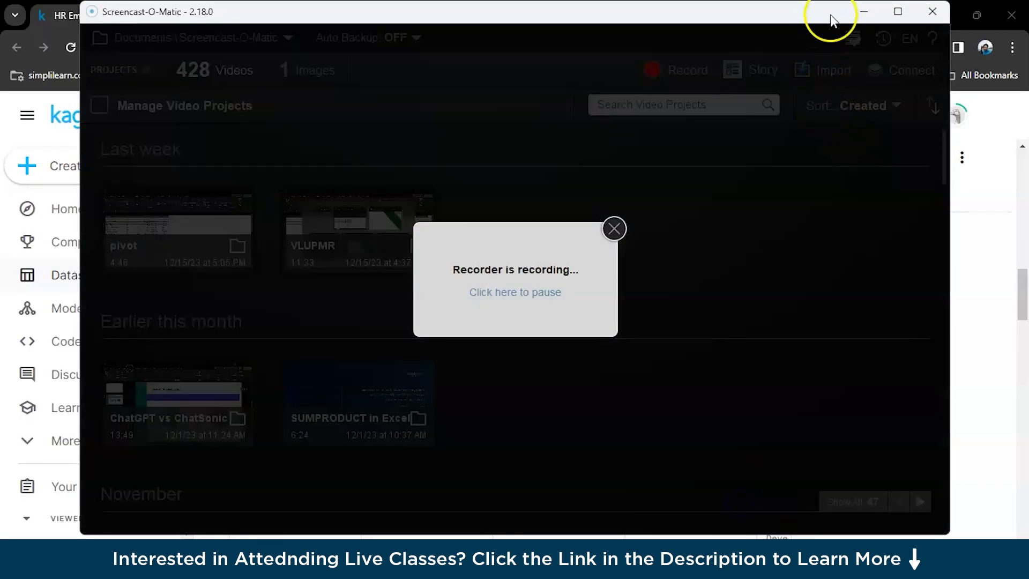
pyautogui.click(863, 11)
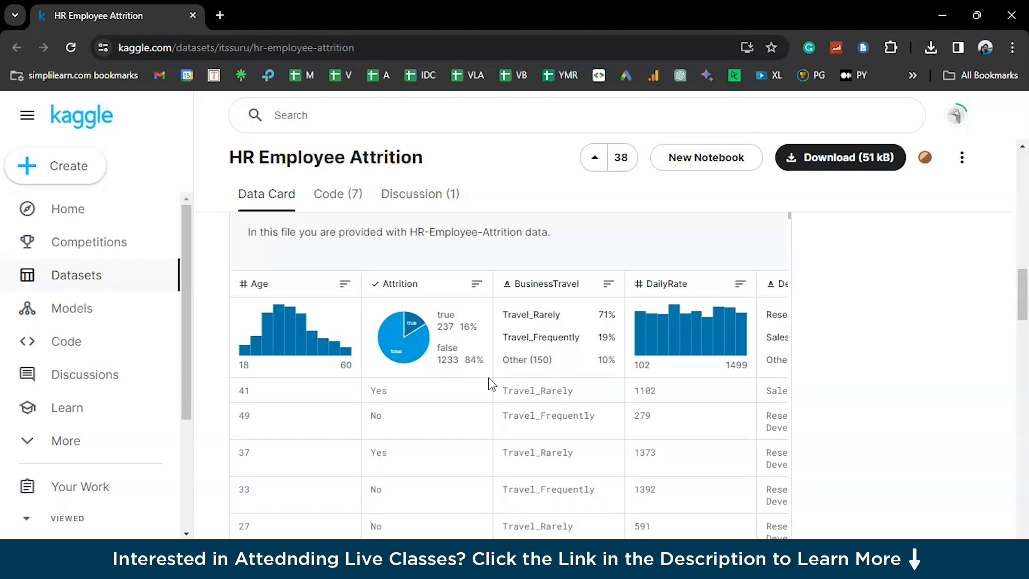
# Step: Switch to the HR-Employee-Attrition workbook in Excel
pyautogui.moveTo(713, 555)
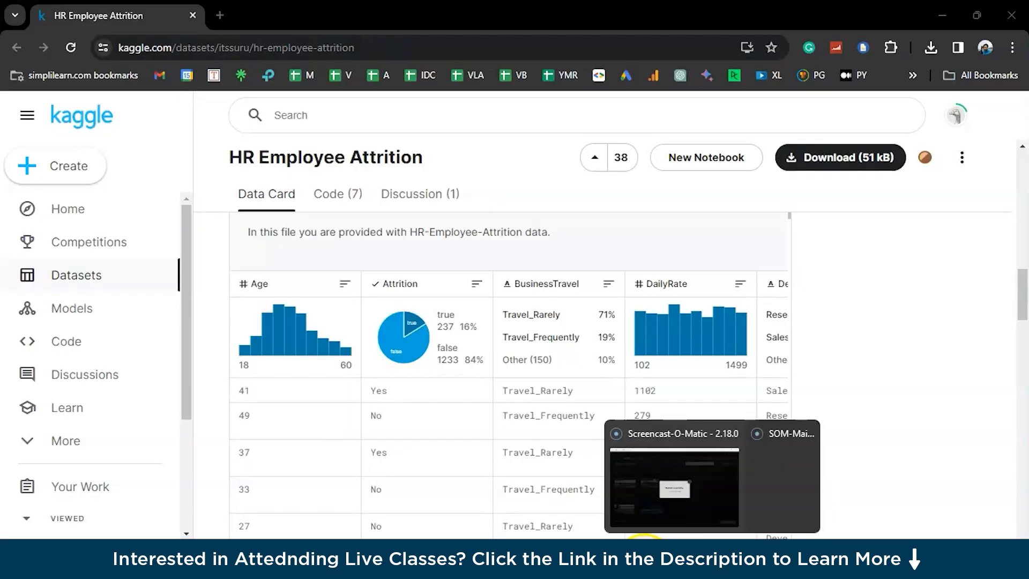
pyautogui.click(545, 557)
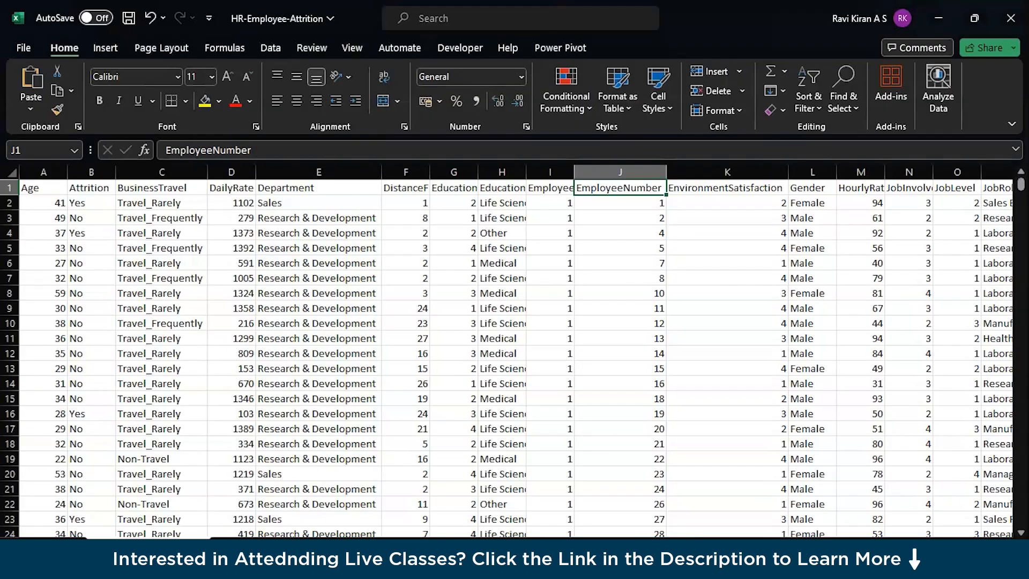
pyautogui.click(16, 564)
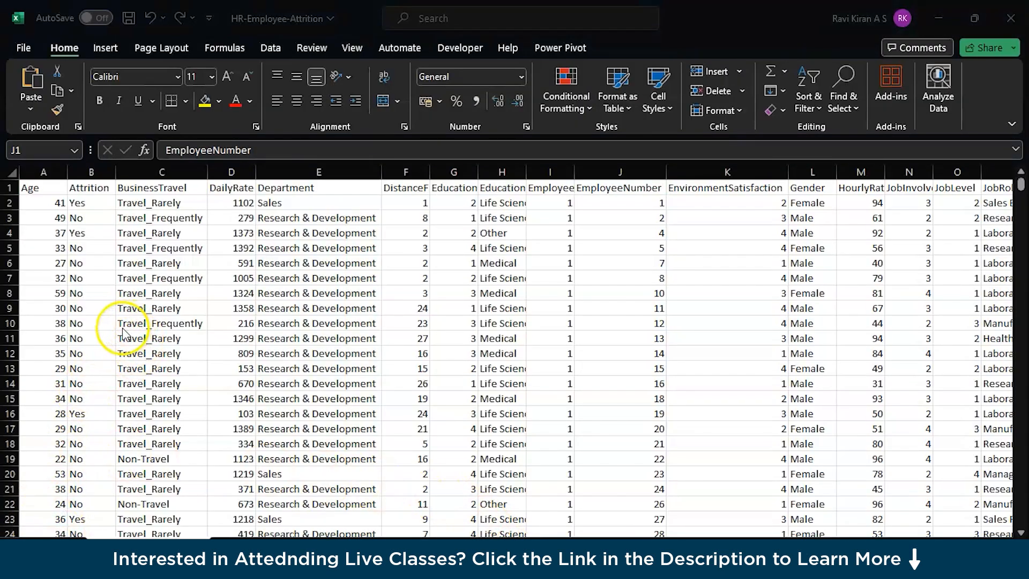
# Step: Check the dataset's extent across the header row from Age and down the YearsWithCurrManager column, and return to the first columns
pyautogui.click(34, 189)
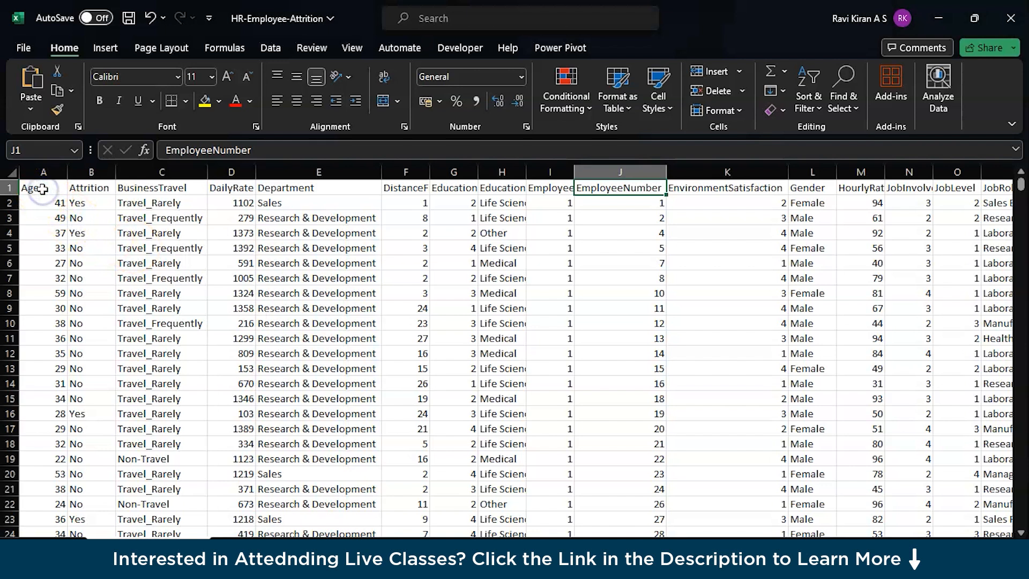
pyautogui.hotkey('ctrl', 'shift', 'Right')
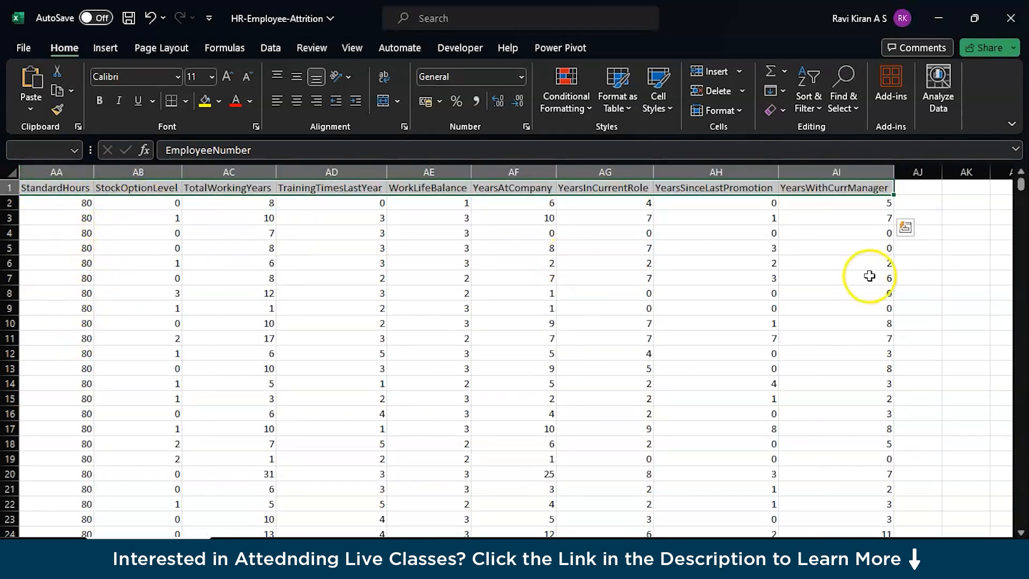
pyautogui.click(839, 197)
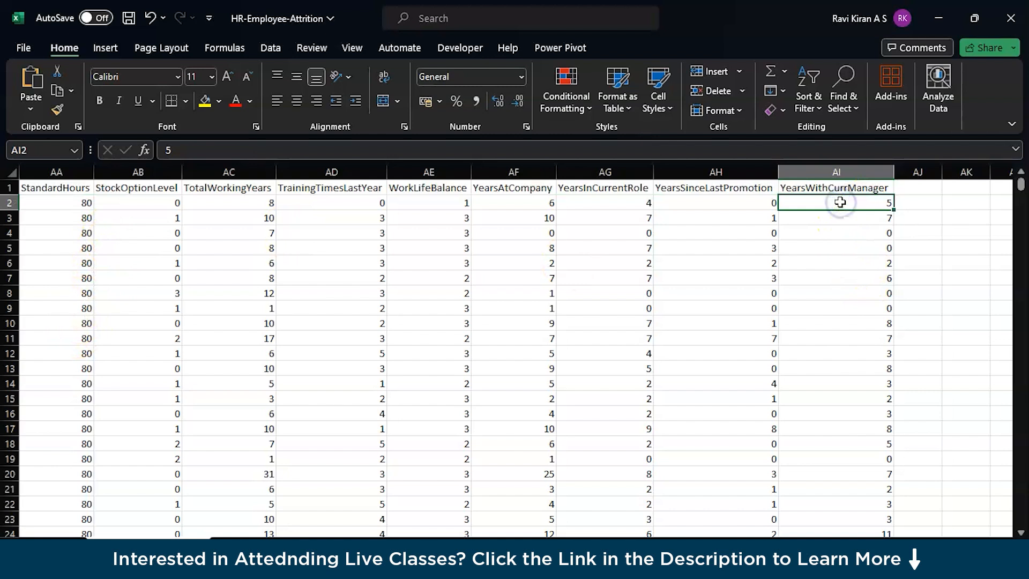
pyautogui.hotkey('ctrl', 'shift', 'Down')
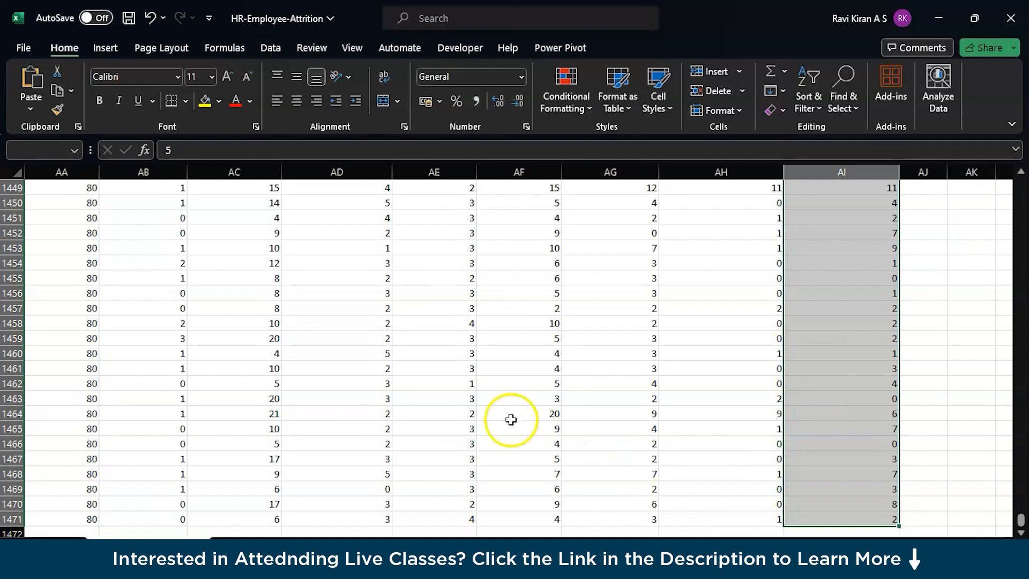
pyautogui.scroll(11, 455, 407)
pyautogui.click(930, 440)
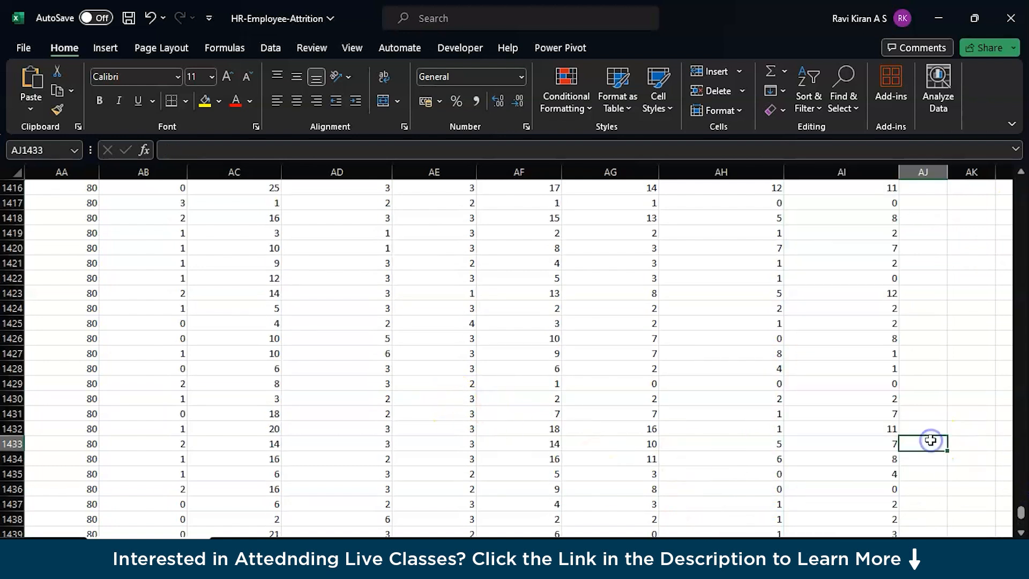
pyautogui.hotkey('ctrl', 'Up')
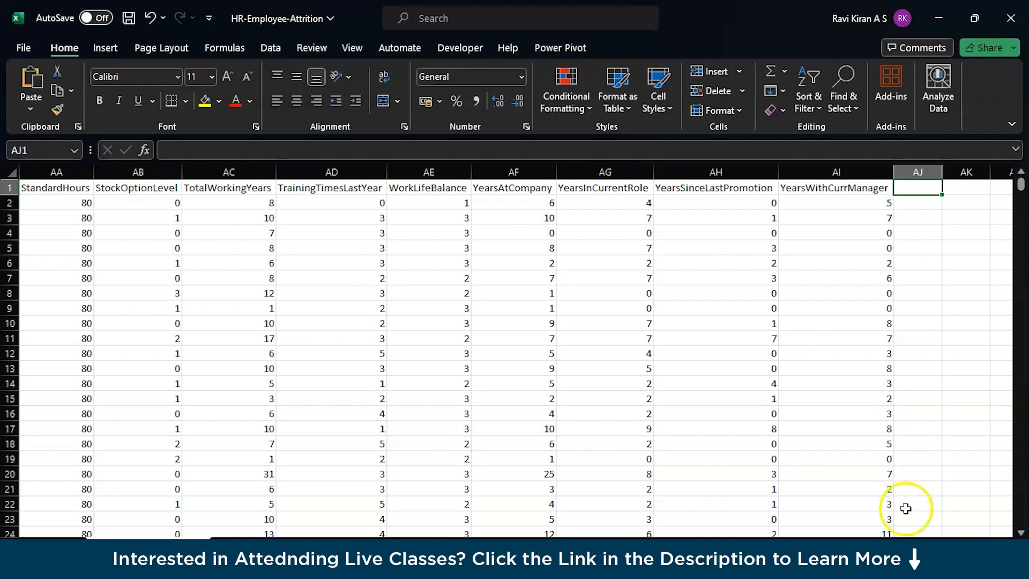
pyautogui.moveTo(905, 554); pyautogui.dragTo(594, 557)
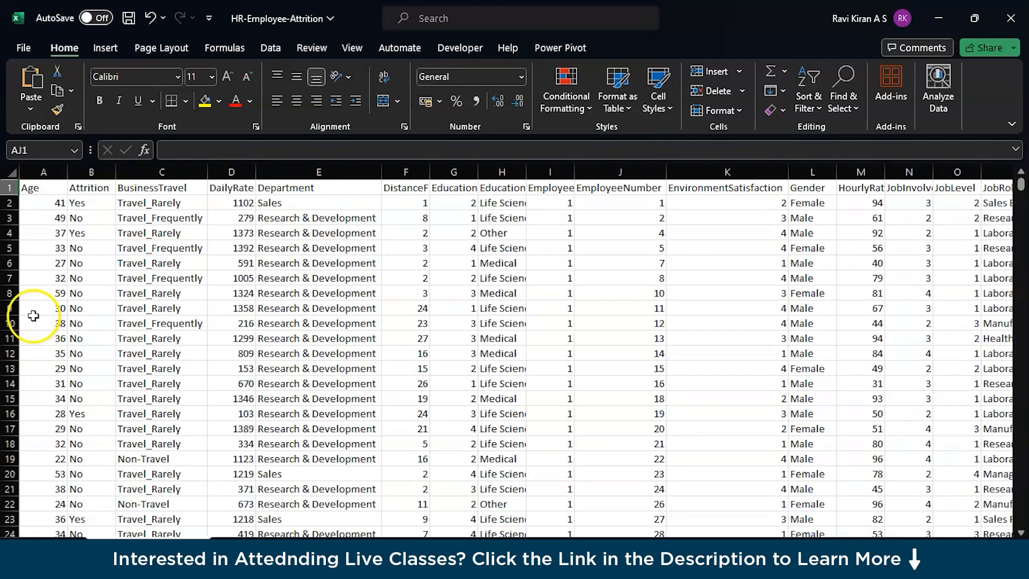
# Step: Examine the Age, Attrition and BusinessTravel columns and their first entries
pyautogui.click(38, 187)
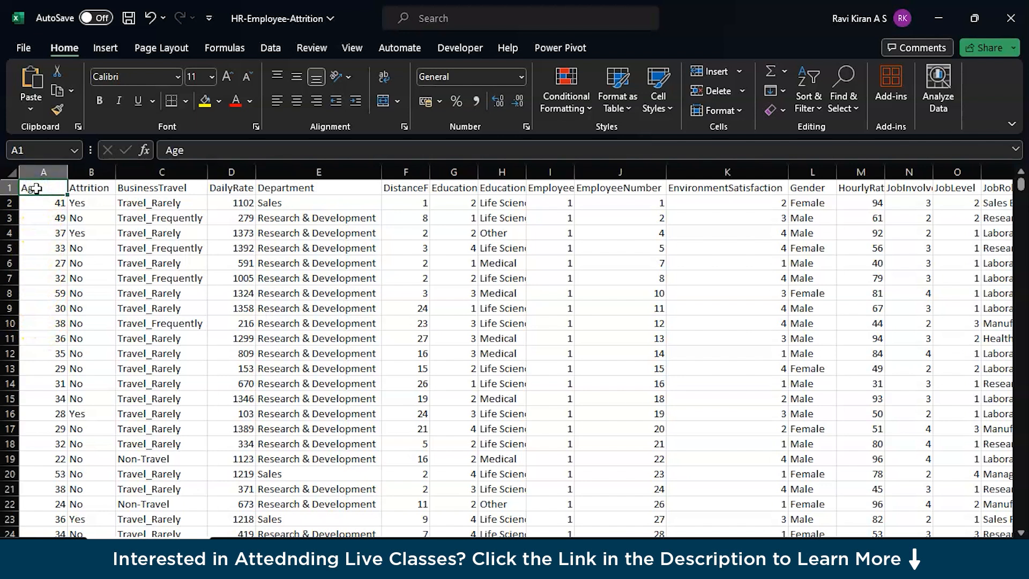
pyautogui.press('Right')
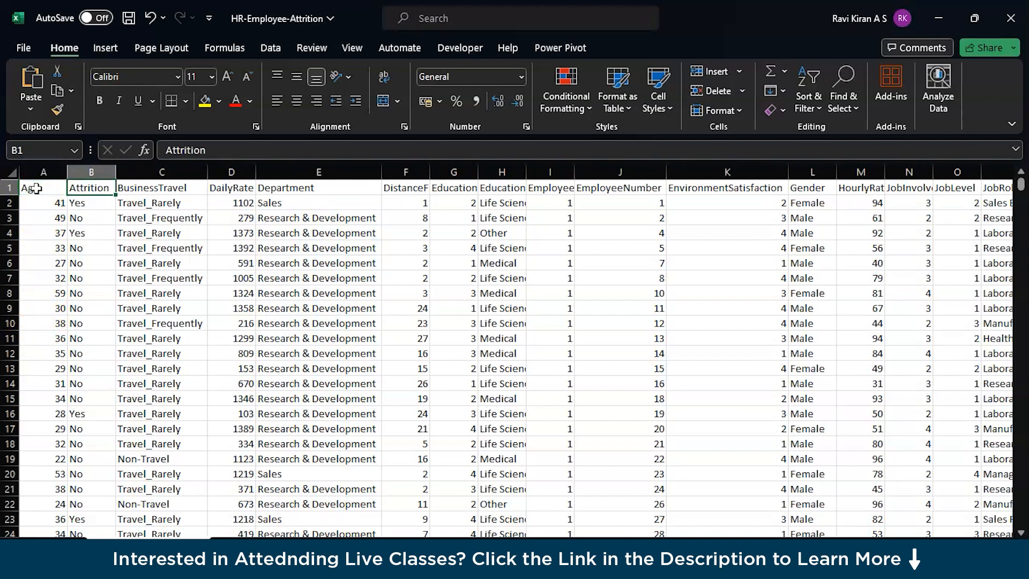
pyautogui.press('Down')
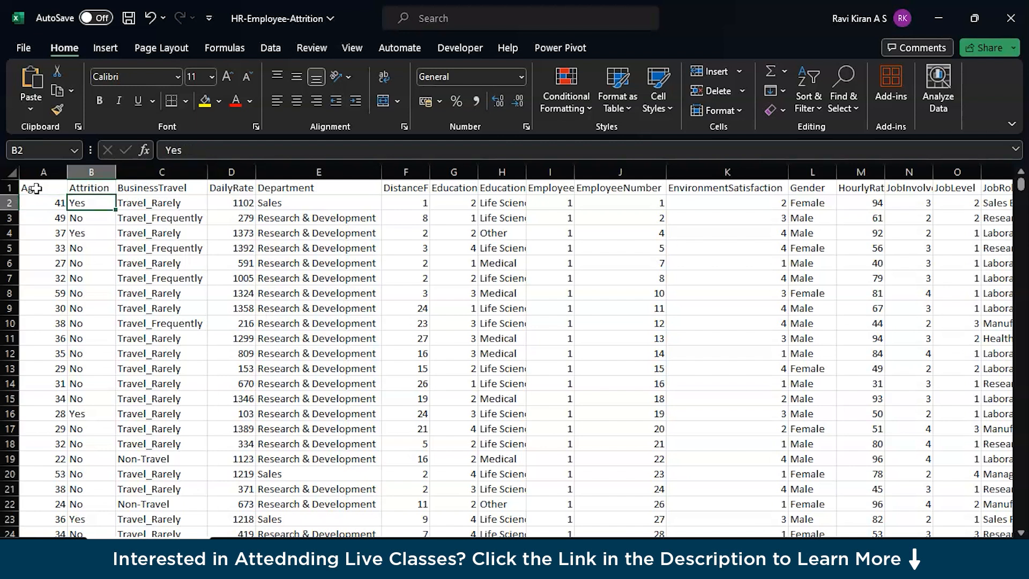
pyautogui.press('Up')
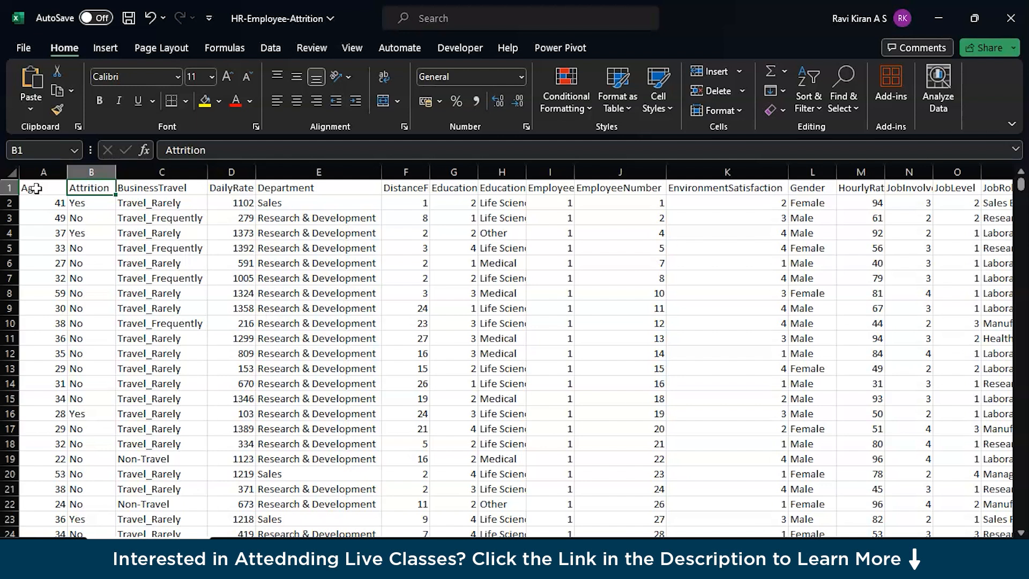
pyautogui.click(98, 297)
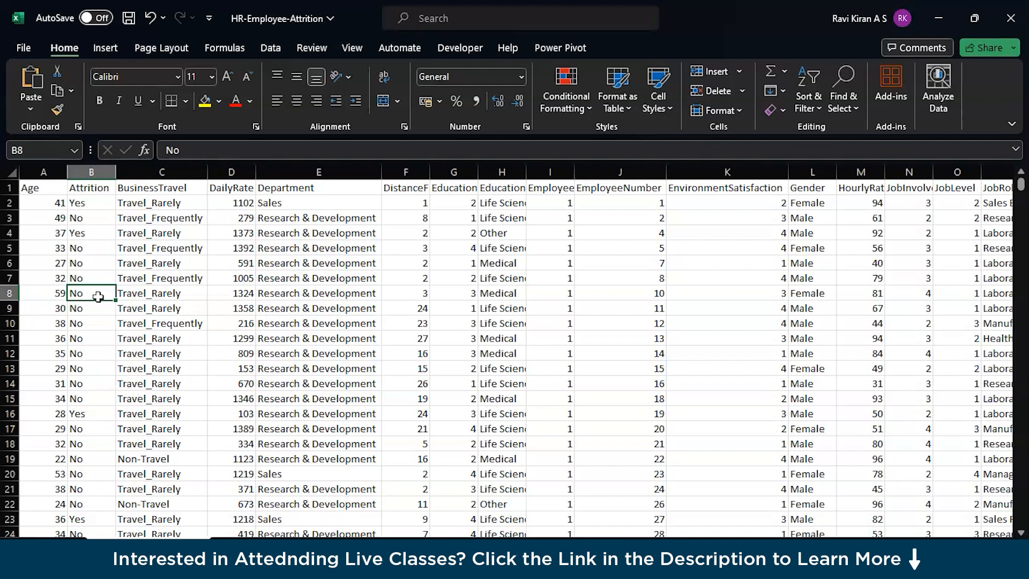
pyautogui.press('Down')
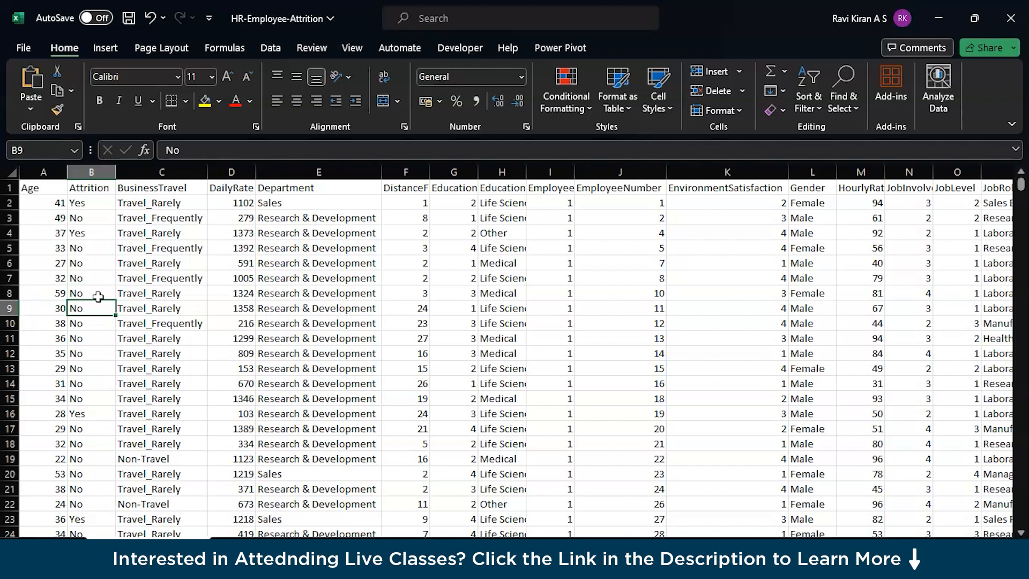
pyautogui.press('Right')
pyautogui.press('Up')
pyautogui.press('Up')
pyautogui.press('Up')
pyautogui.press('Up')
pyautogui.press('Up')
pyautogui.press('Up')
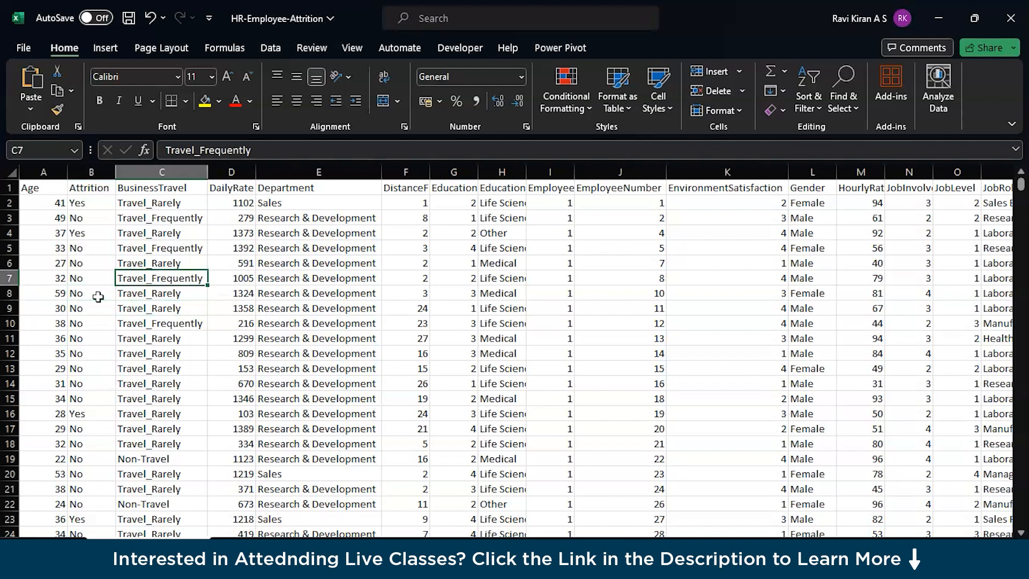
pyautogui.press('Up')
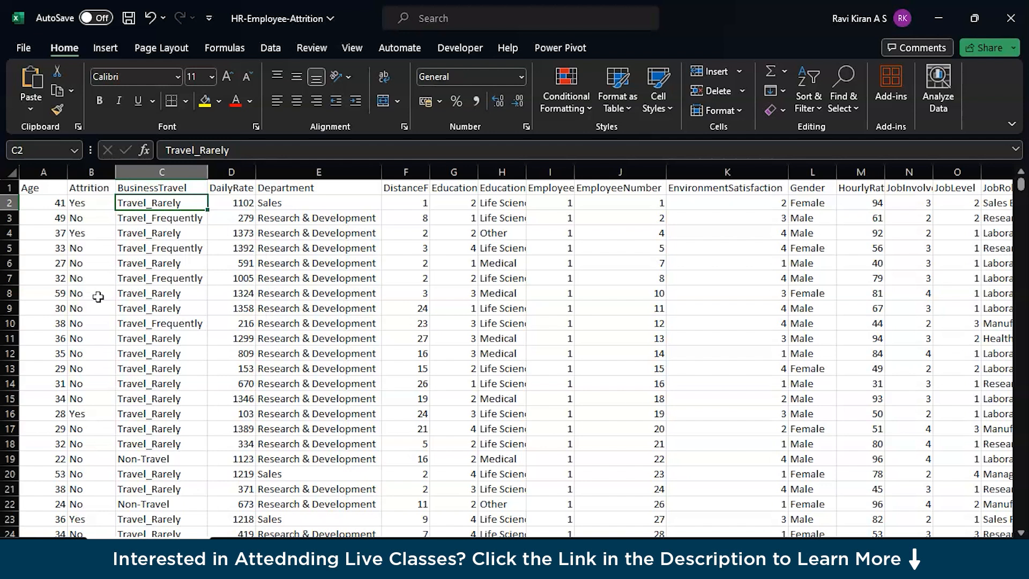
# Step: Examine the DailyRate and Department columns and their first entries
pyautogui.press('Right')
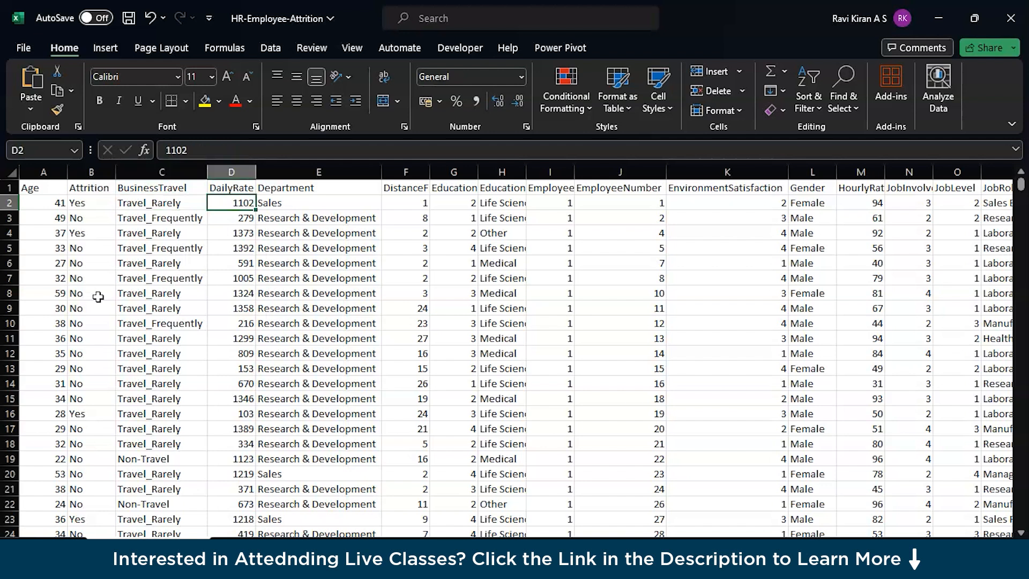
pyautogui.press('Left')
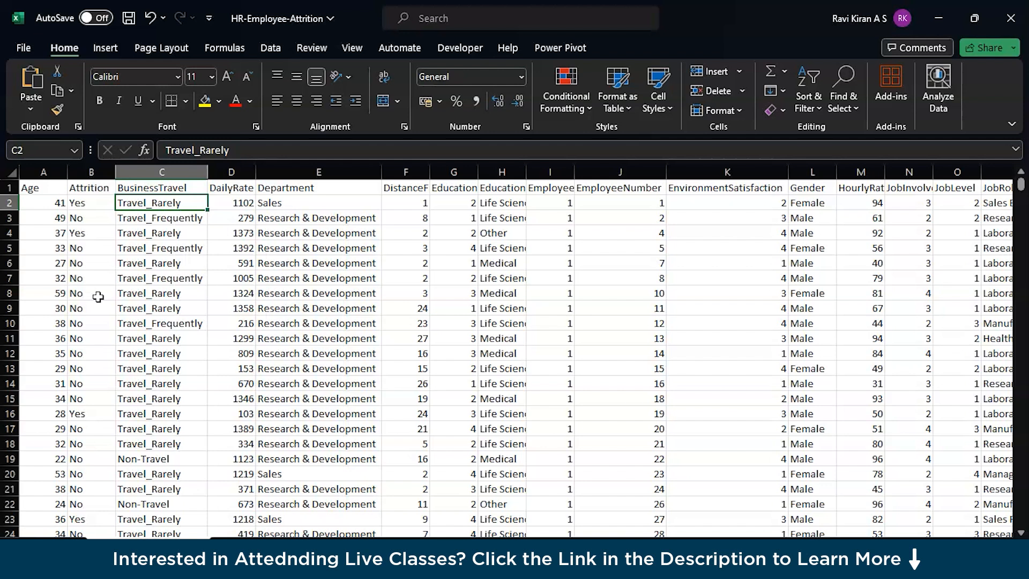
pyautogui.press('Right')
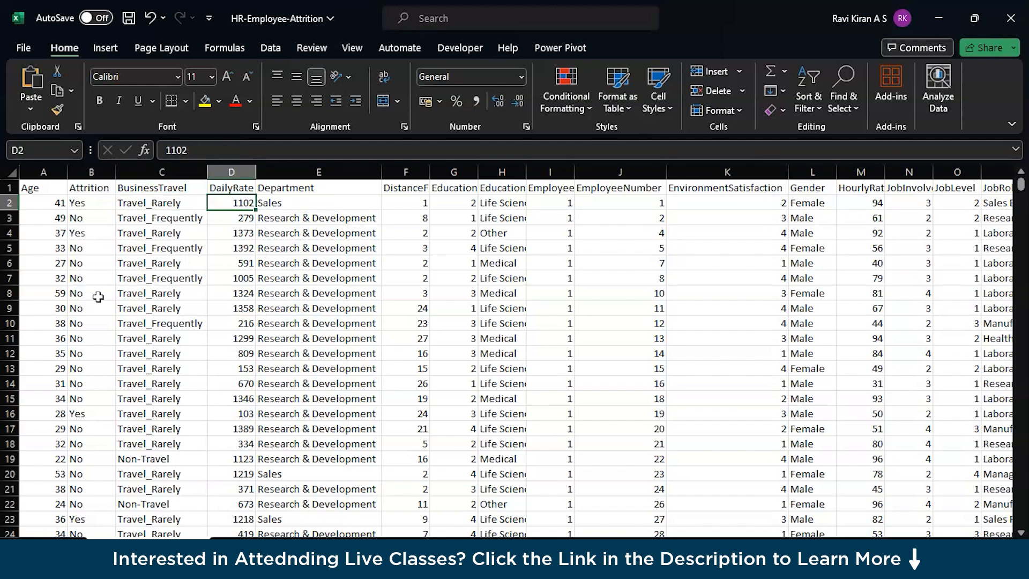
pyautogui.press('Up')
pyautogui.press('Down')
pyautogui.press('Right')
pyautogui.press('Up')
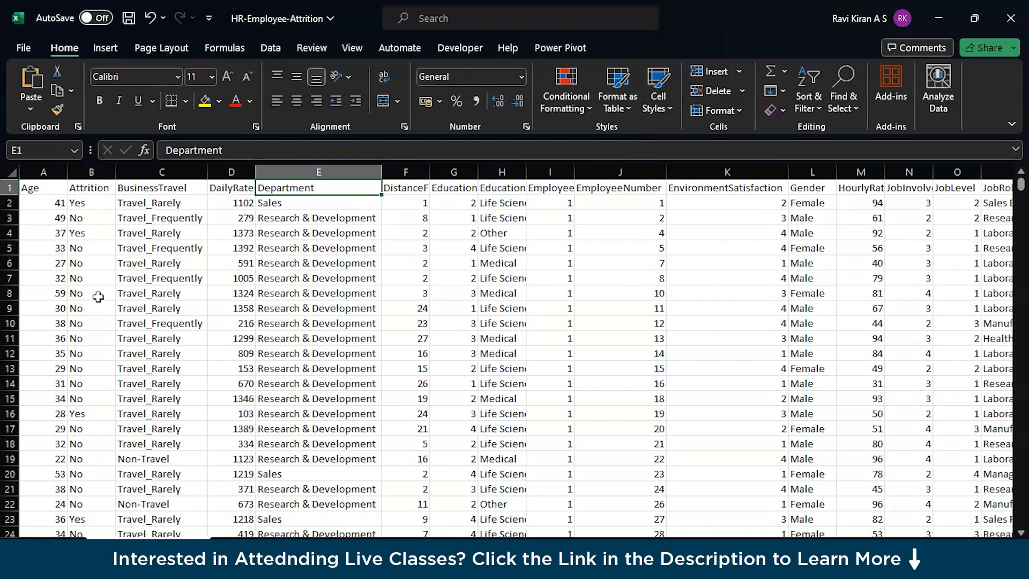
pyautogui.press('Down')
pyautogui.press('Down')
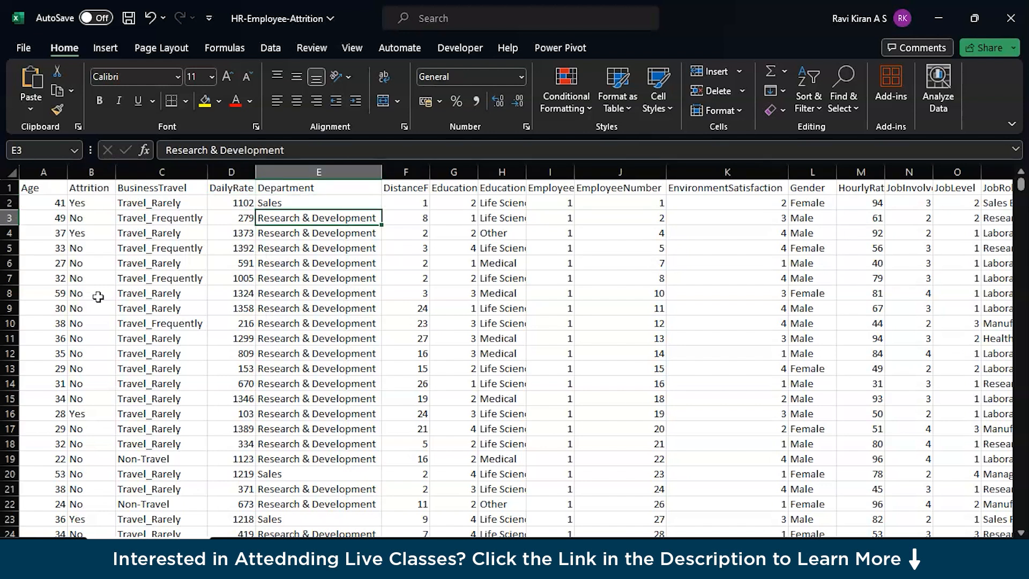
pyautogui.press('Up')
pyautogui.press('Up')
# Step: Autofit the widths of the DistanceFromHome and Education columns to their contents
pyautogui.press('Right')
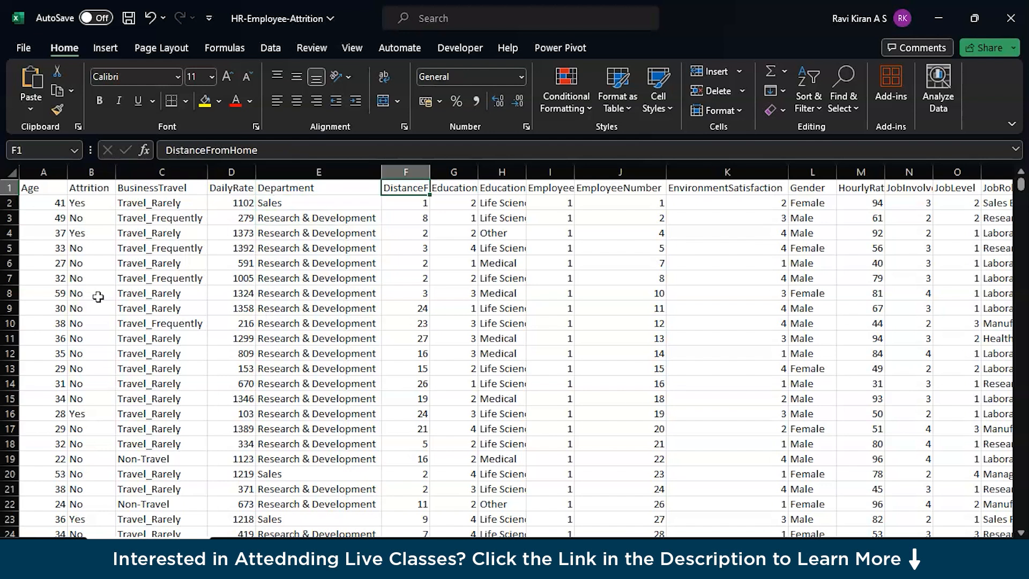
pyautogui.doubleClick(429, 176)
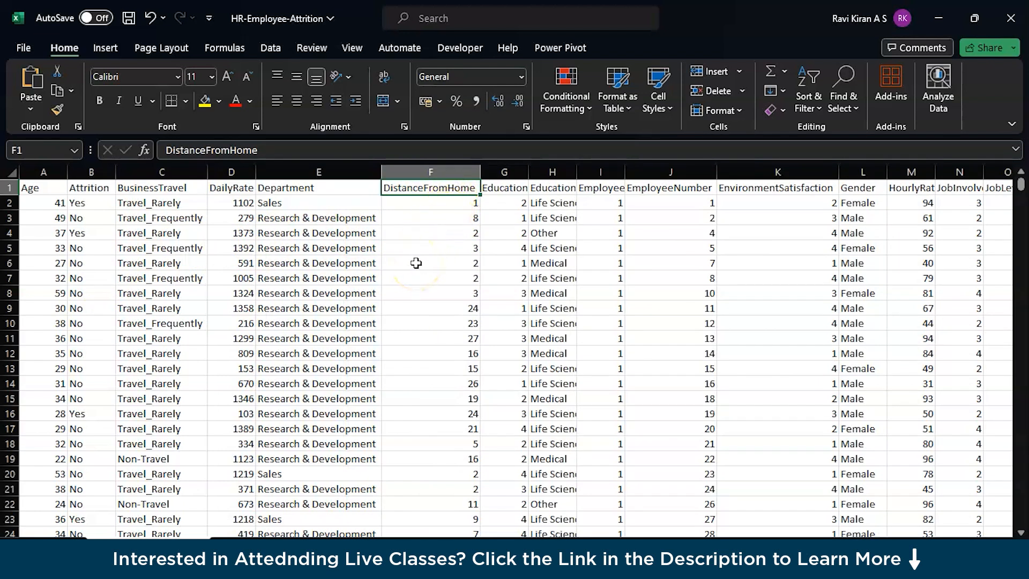
pyautogui.click(409, 205)
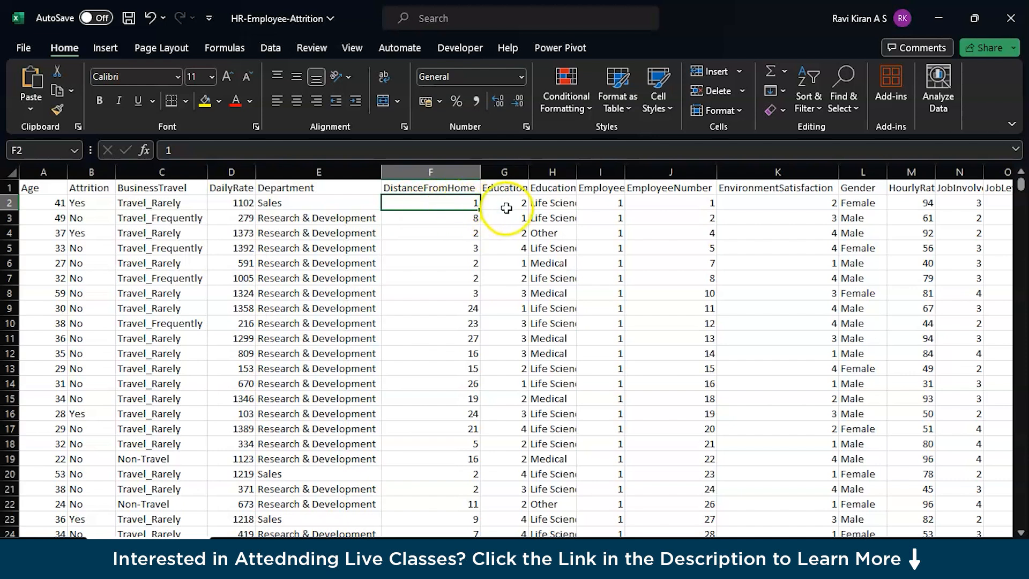
pyautogui.doubleClick(528, 171)
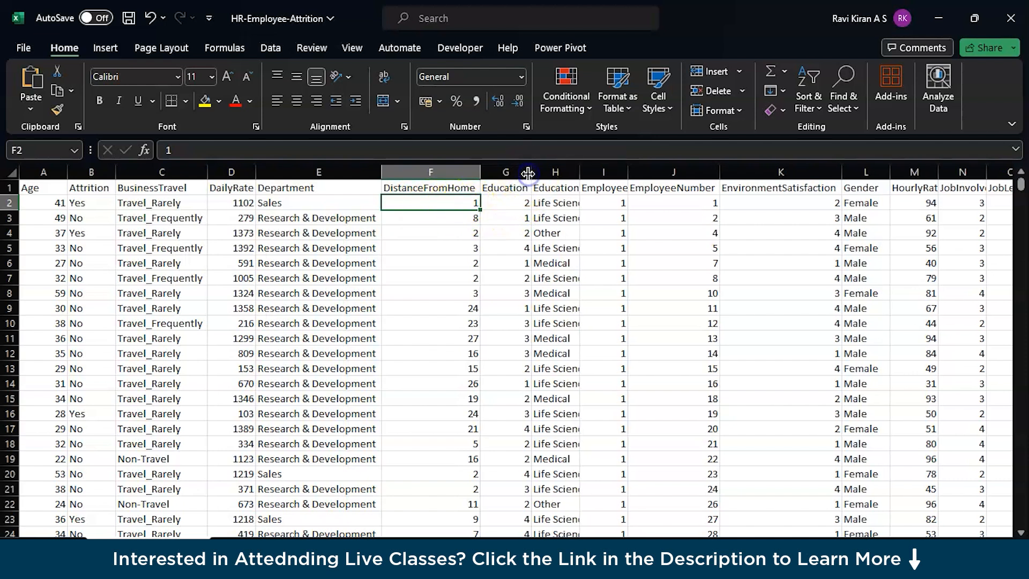
# Step: Examine the Education column's header and the codes in its rows
pyautogui.click(520, 203)
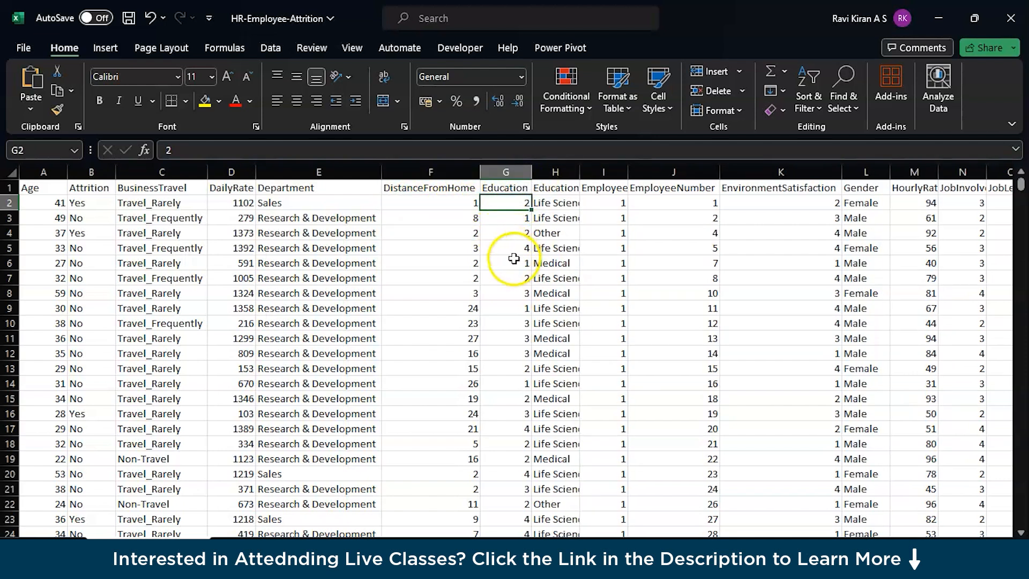
pyautogui.click(519, 188)
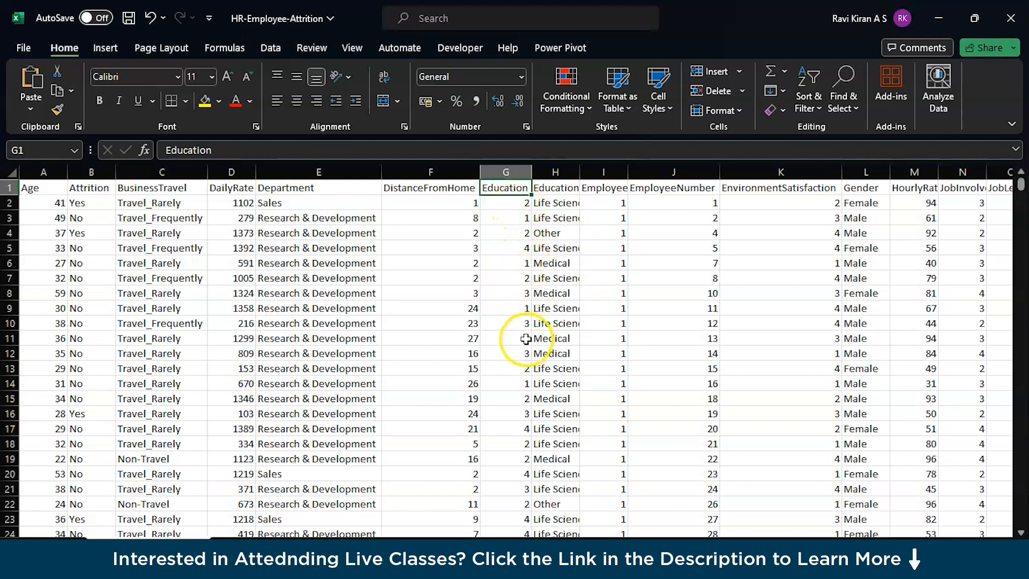
pyautogui.click(510, 203)
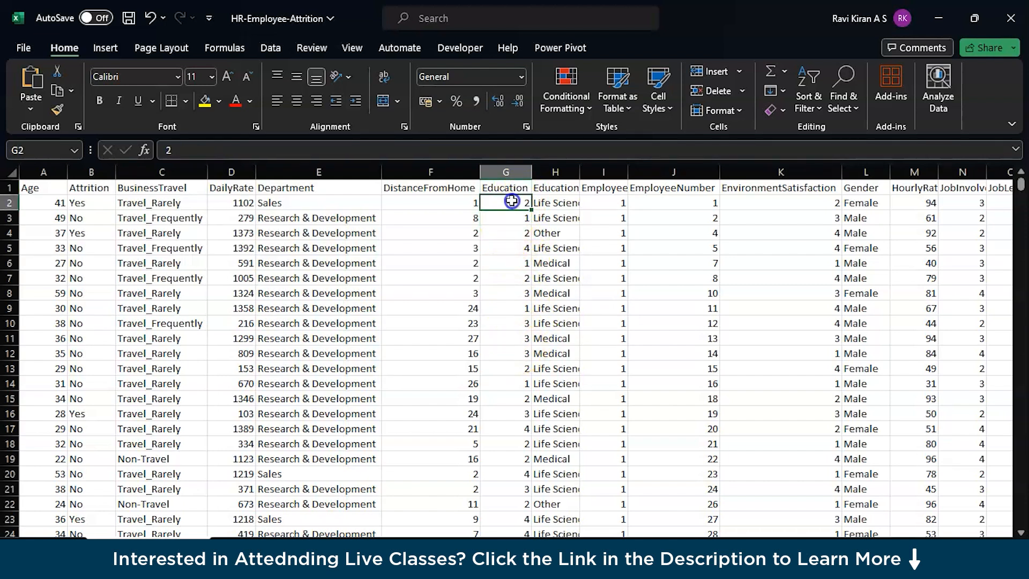
pyautogui.click(509, 247)
pyautogui.scroll(-4, 515, 343)
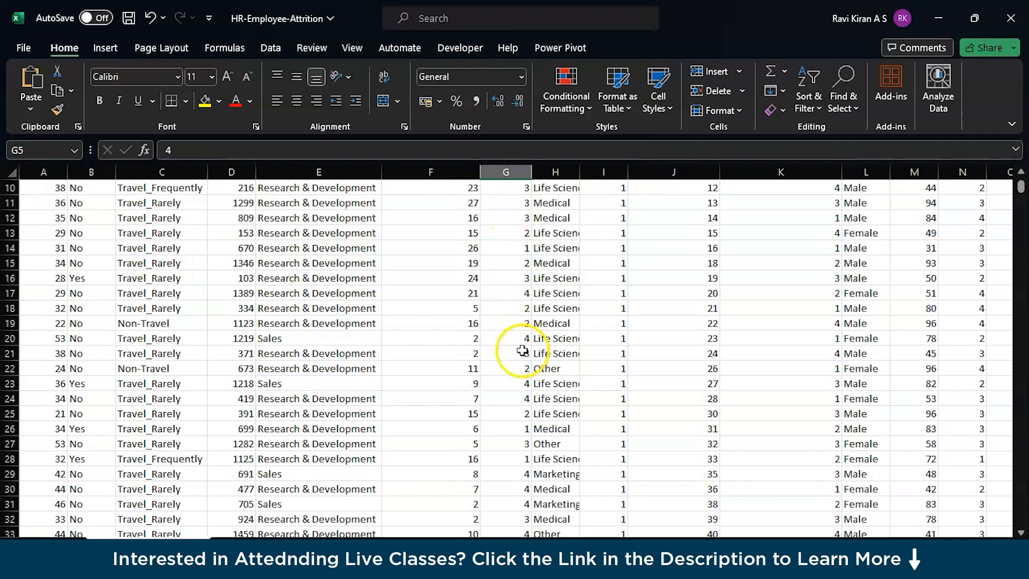
# Step: Look through the Education codes further down the rows, including the entry in G63
pyautogui.scroll(-12, 523, 351)
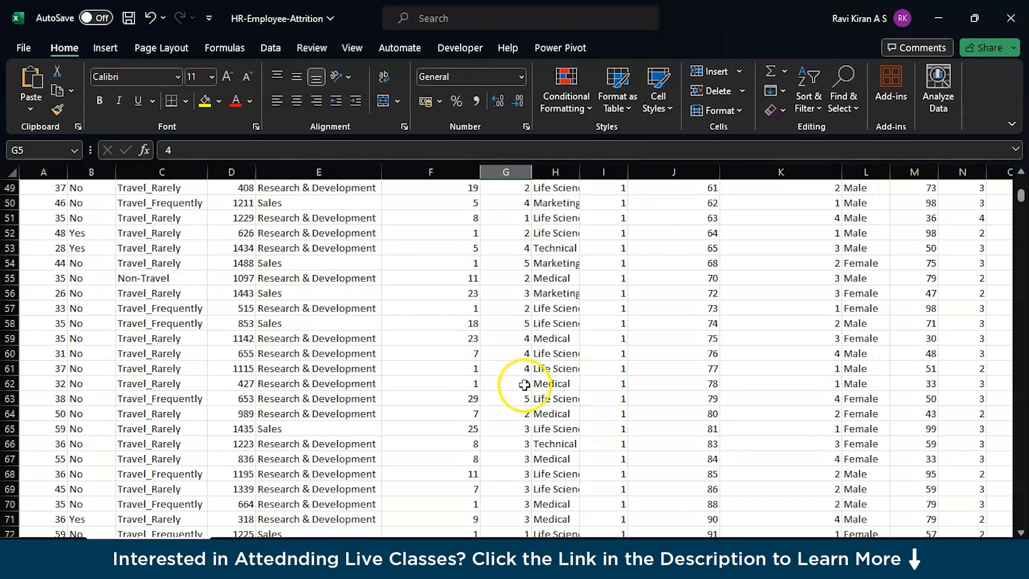
pyautogui.click(521, 398)
pyautogui.scroll(16, 521, 401)
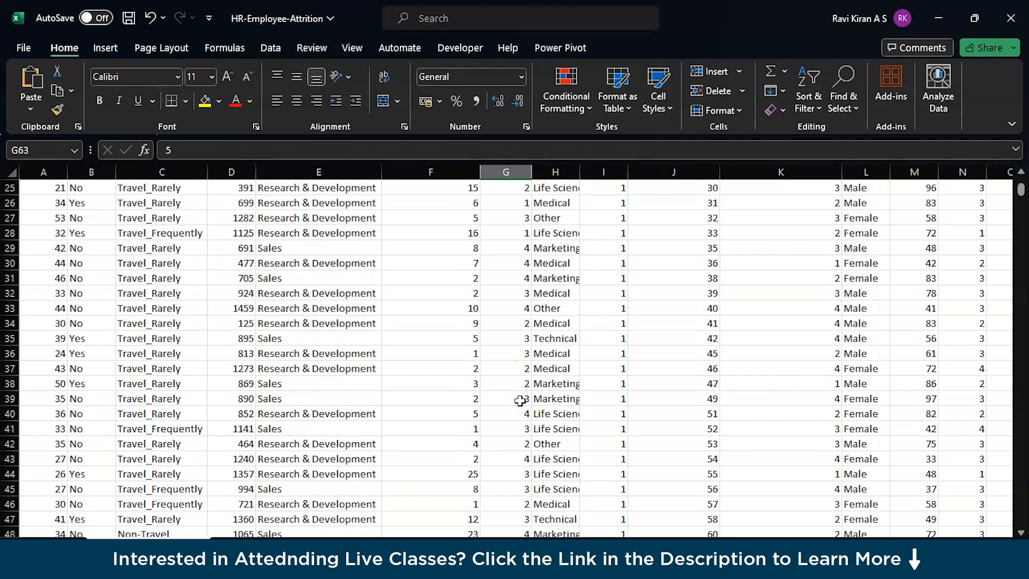
pyautogui.scroll(-7, 521, 401)
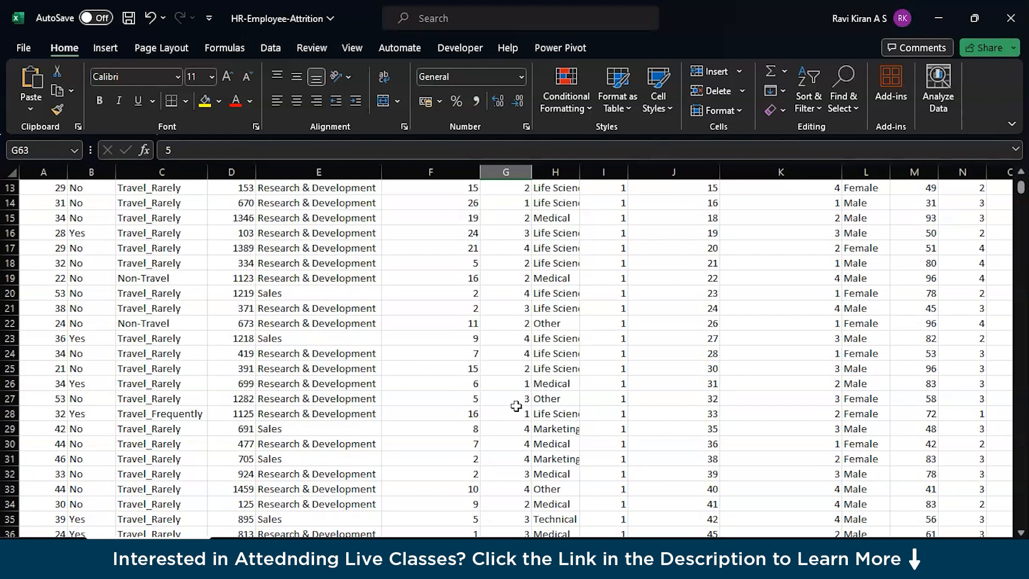
pyautogui.scroll(-4, 523, 383)
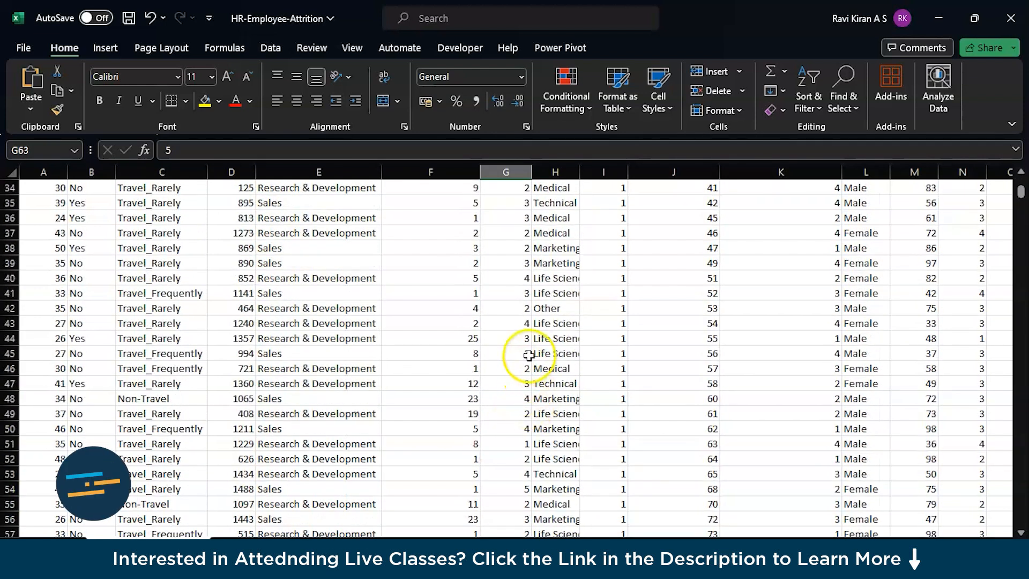
pyautogui.scroll(10, 509, 375)
pyautogui.scroll(1, 513, 355)
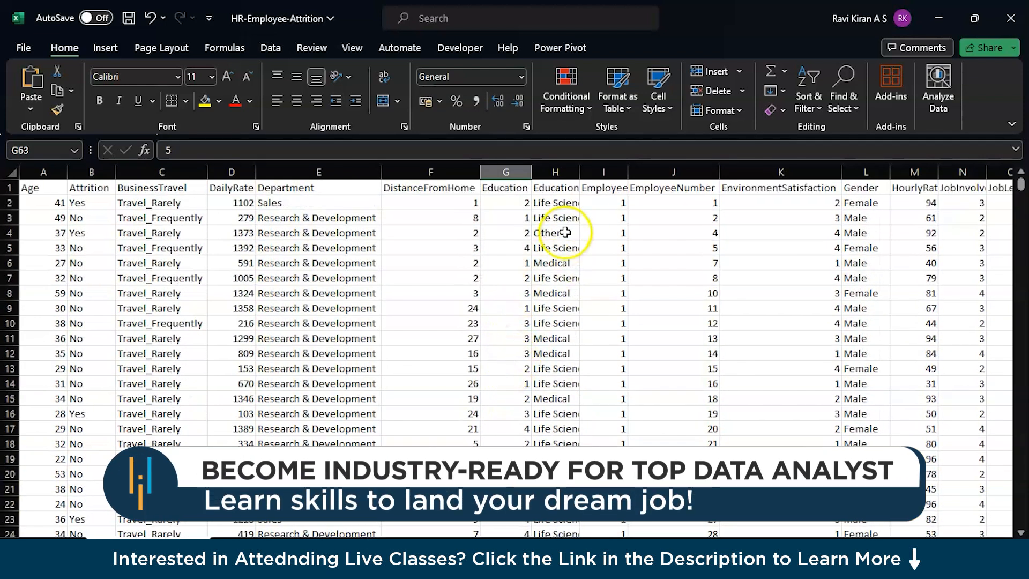
# Step: Autofit the width of the EducationField column and review its entries alongside the Education codes
pyautogui.doubleClick(580, 171)
pyautogui.click(509, 202)
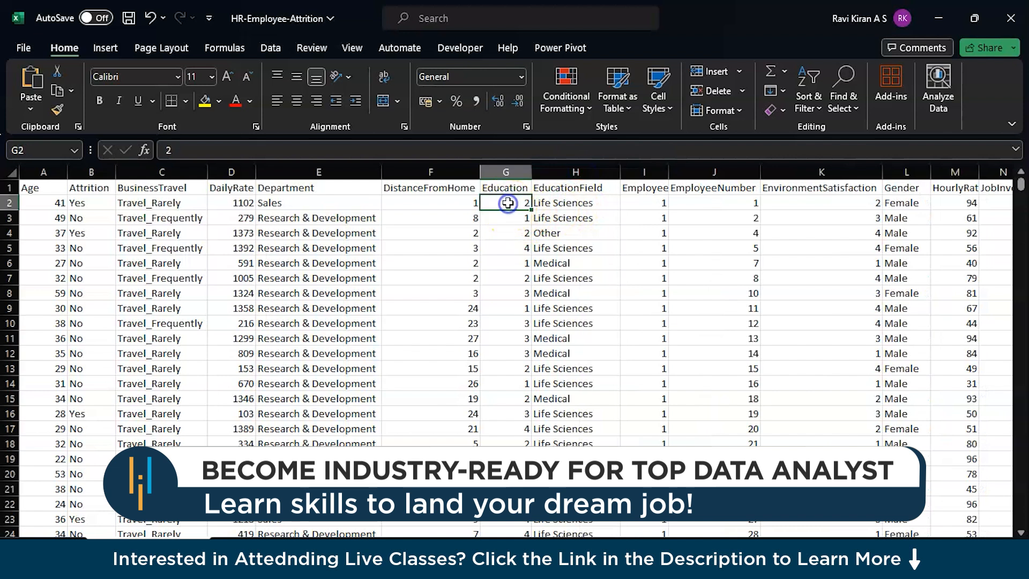
pyautogui.click(585, 204)
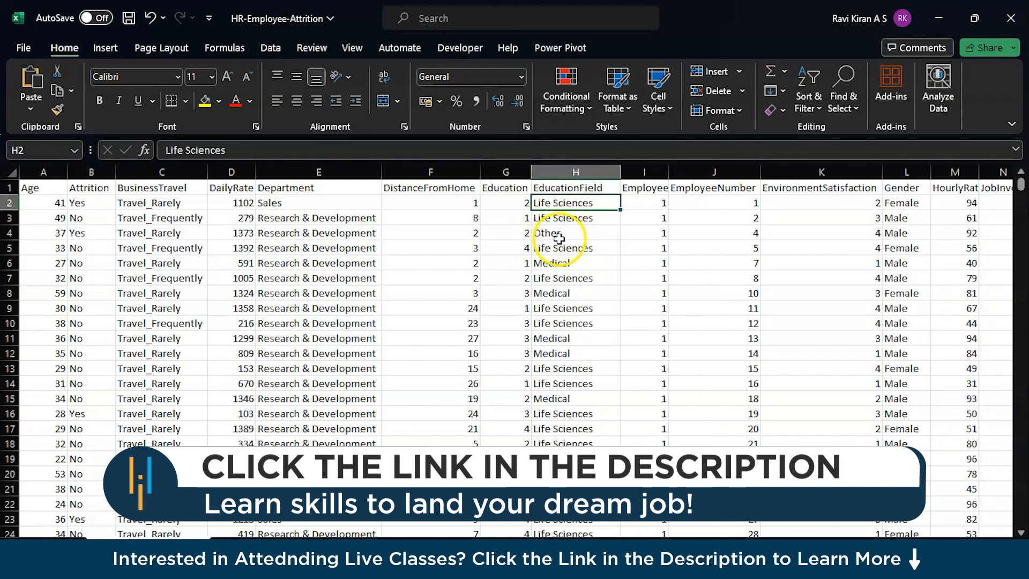
pyautogui.scroll(-3, 514, 316)
pyautogui.scroll(3, 506, 311)
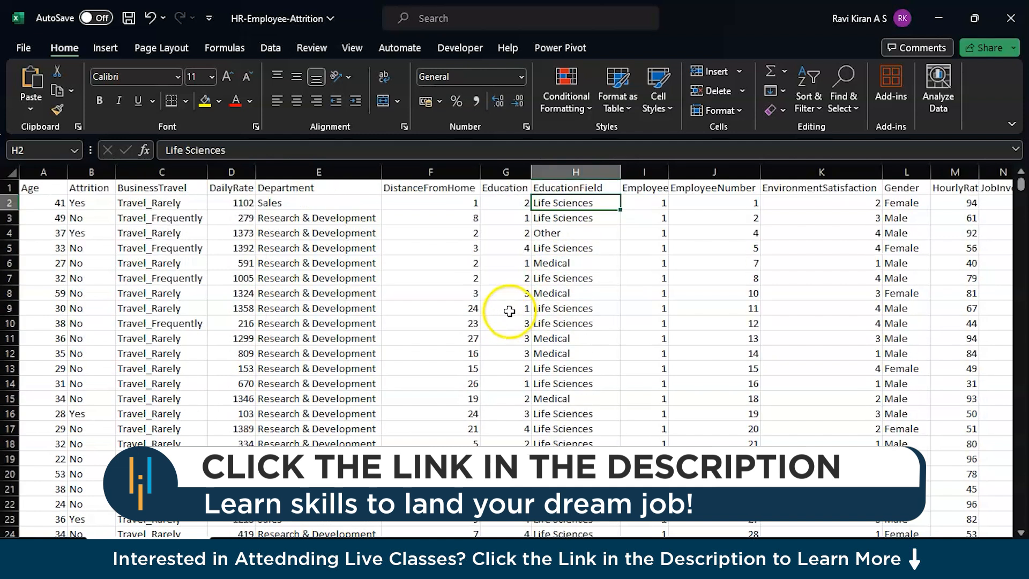
pyautogui.click(505, 262)
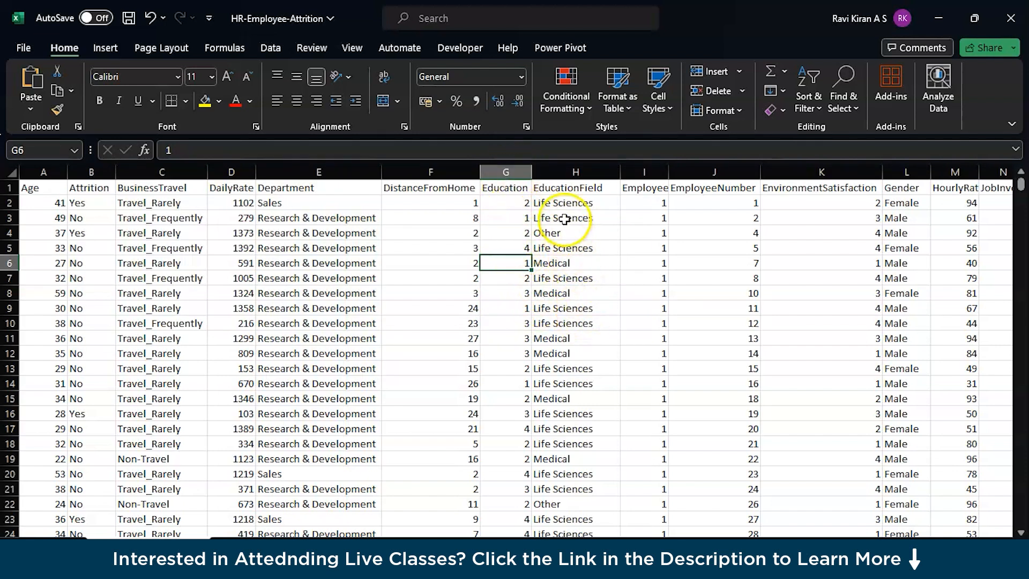
# Step: Examine the EducationField header and the different fields listed down its rows
pyautogui.click(564, 188)
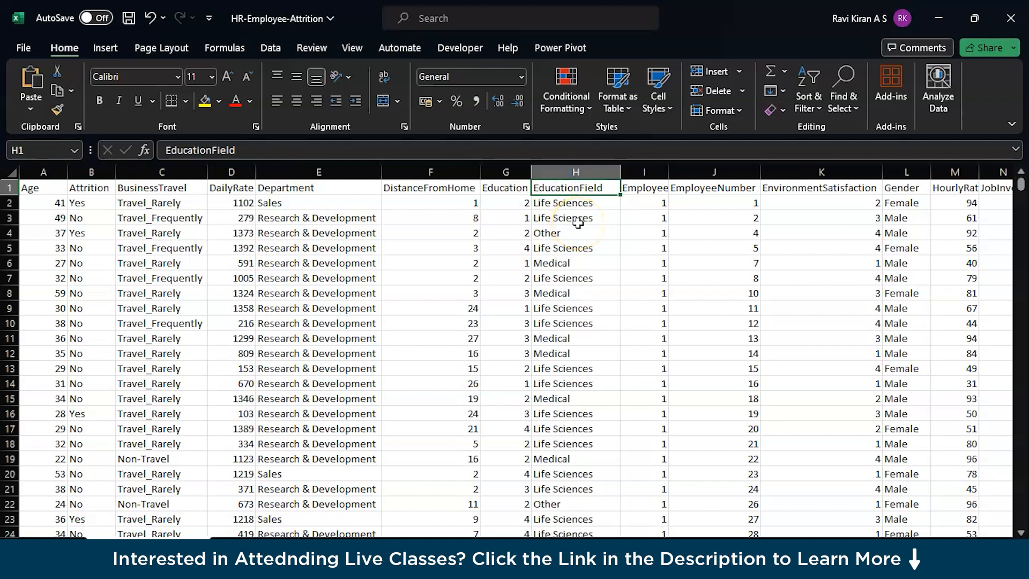
pyautogui.click(539, 202)
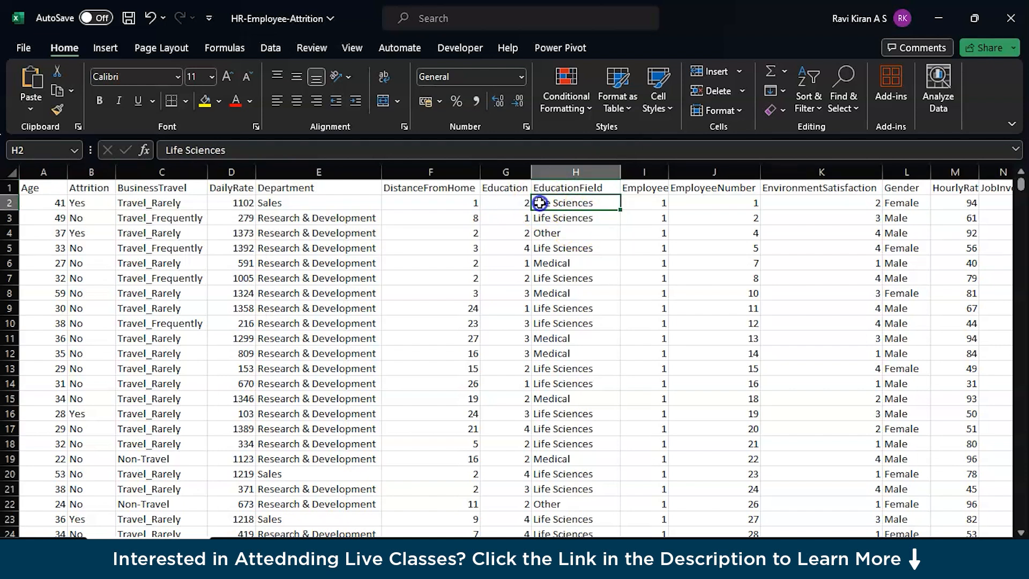
pyautogui.click(544, 232)
pyautogui.click(550, 251)
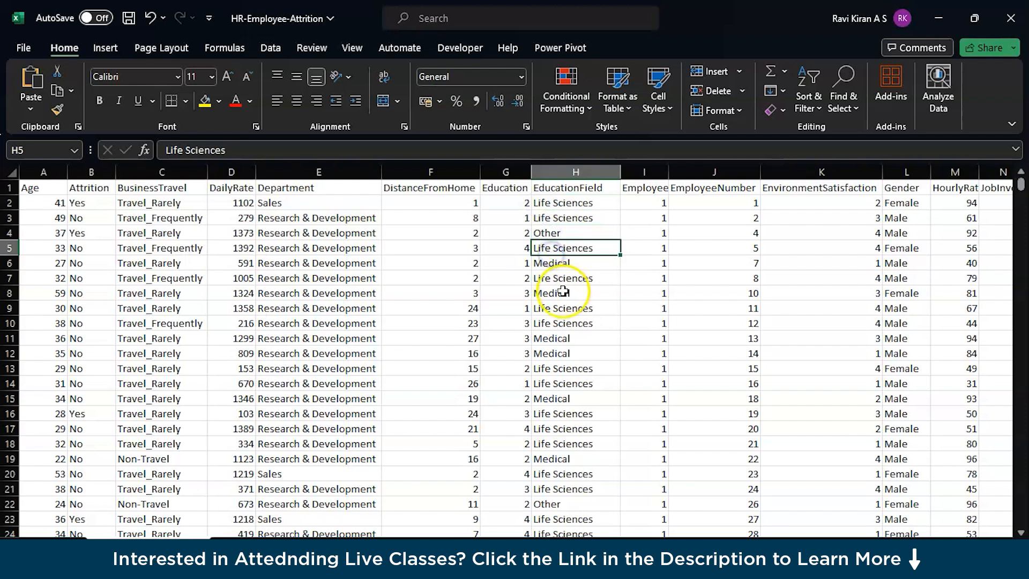
pyautogui.scroll(-5, 563, 287)
pyautogui.scroll(-2, 566, 291)
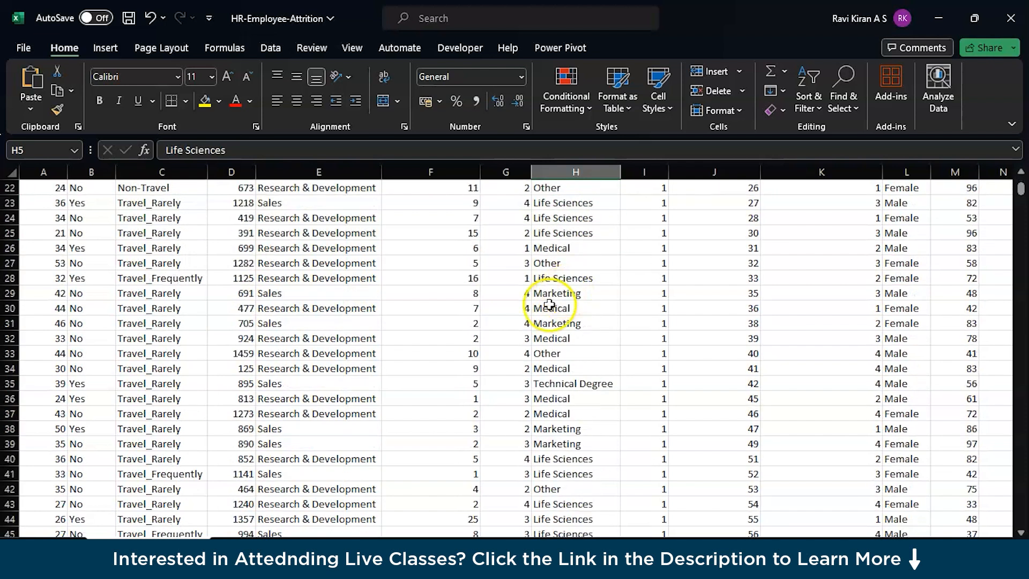
# Step: Compare EducationField entries around rows 31 to 35 with the Department entries, checking further rows for other fields
pyautogui.click(567, 324)
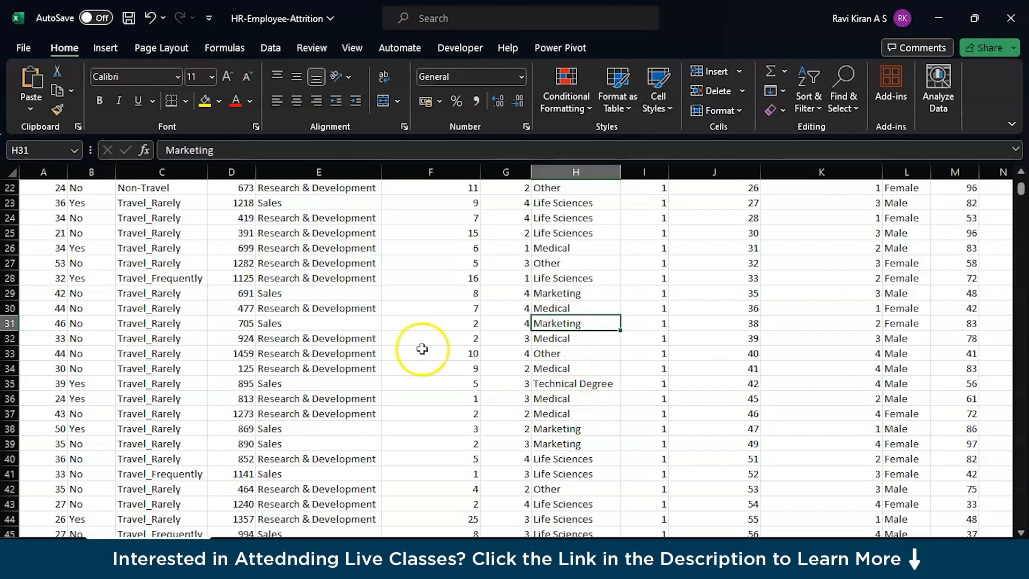
pyautogui.click(309, 324)
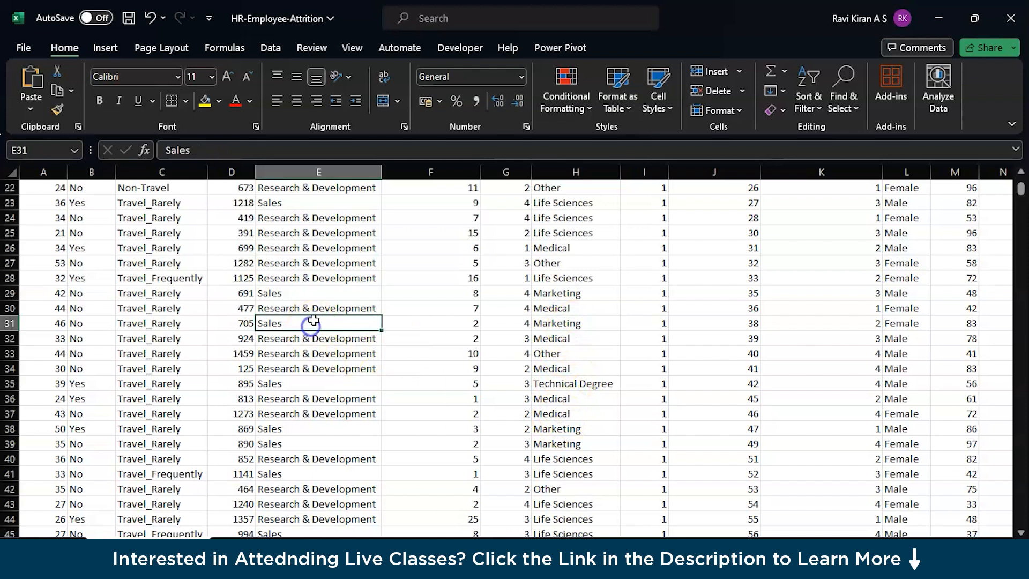
pyautogui.click(570, 384)
pyautogui.click(345, 369)
pyautogui.scroll(-5, 574, 391)
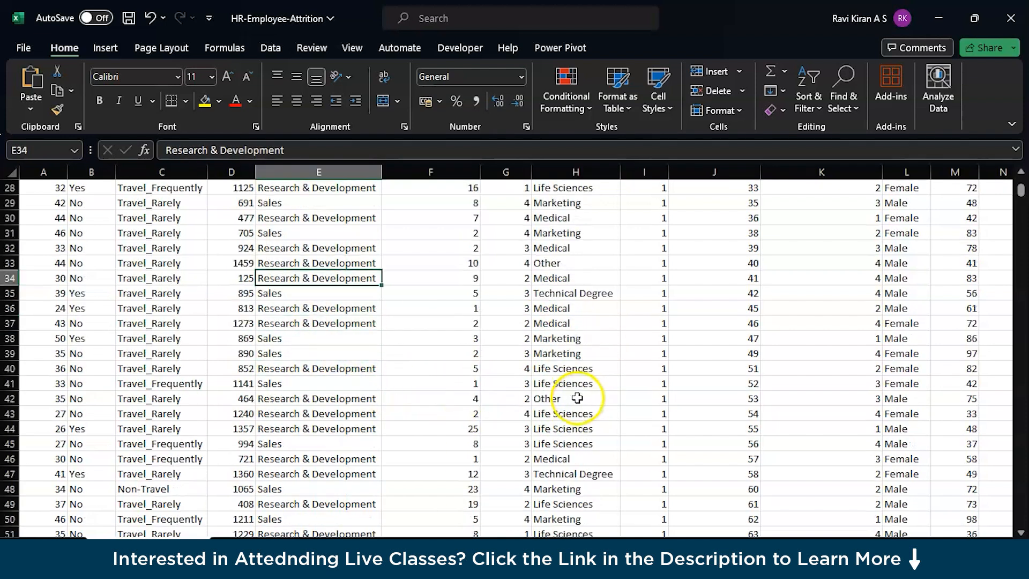
pyautogui.scroll(12, 574, 399)
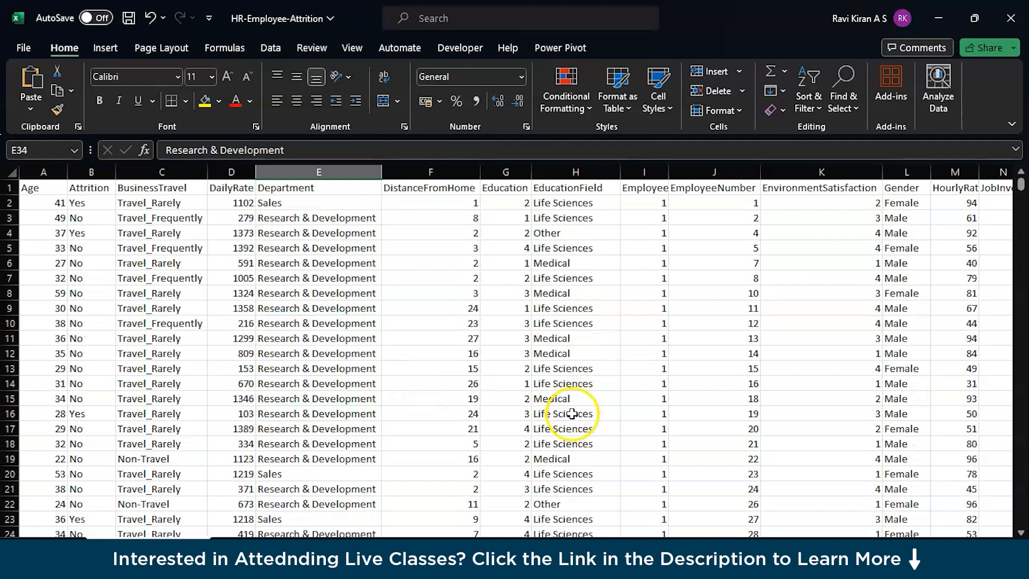
# Step: Autofit the width of the EmployeeCount column and look through its values
pyautogui.moveTo(671, 169); pyautogui.dragTo(671, 170)
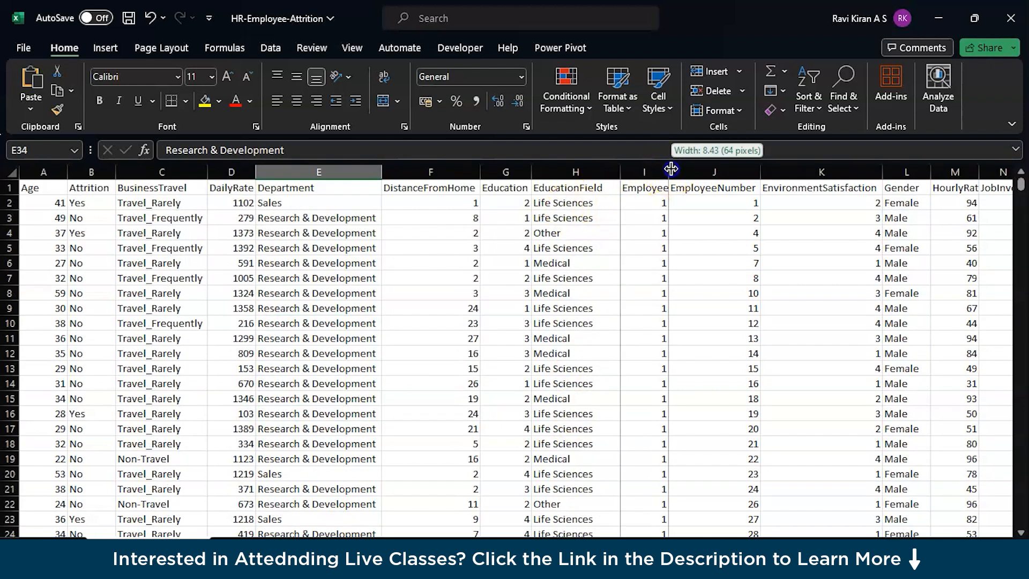
pyautogui.doubleClick(671, 169)
pyautogui.click(689, 206)
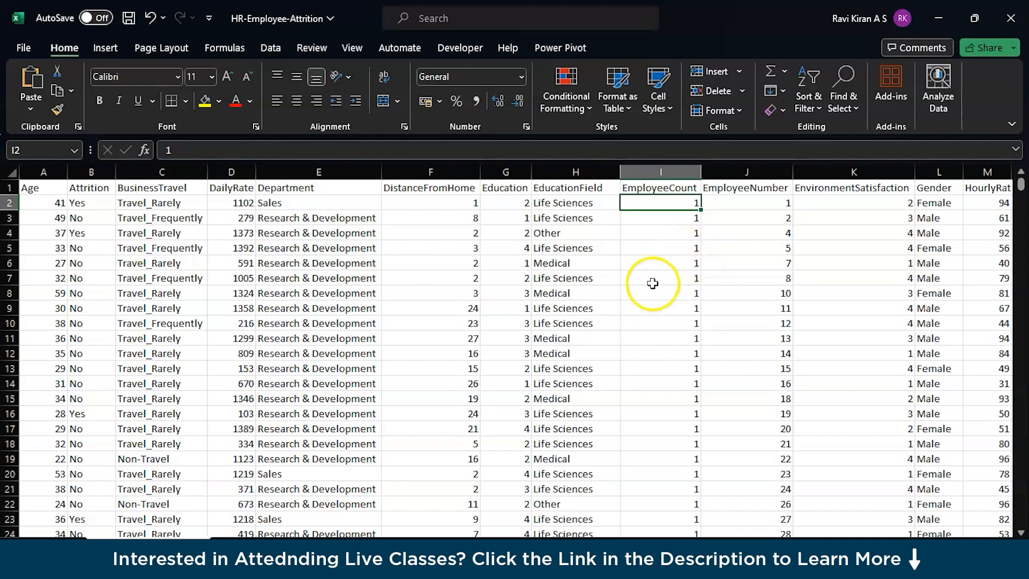
pyautogui.scroll(-6, 652, 282)
pyautogui.scroll(6, 648, 284)
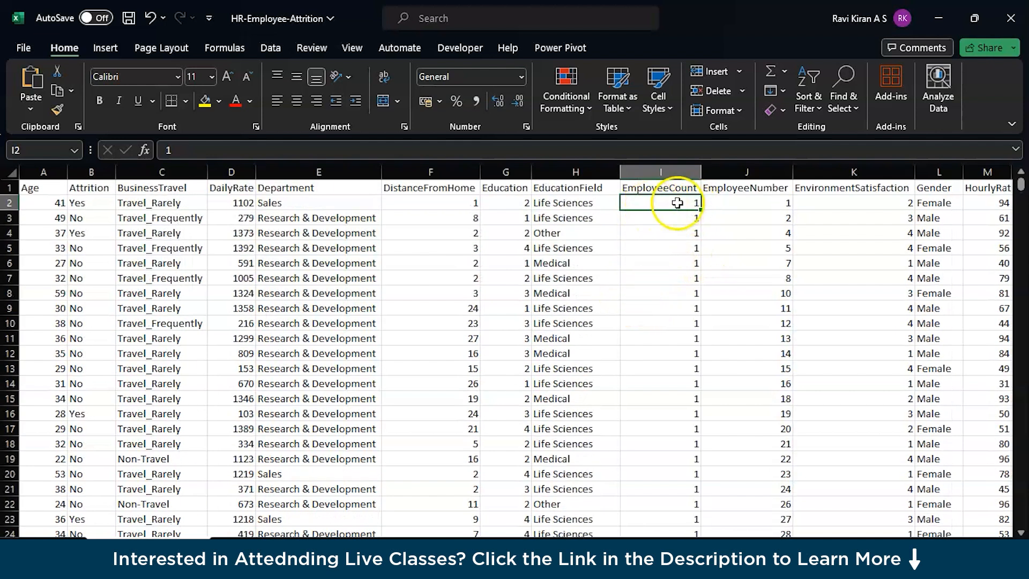
# Step: Compare the EmployeeCount values with EmployeeNumber, highlighting the count entries and then the whole EmployeeCount column
pyautogui.click(757, 219)
pyautogui.click(662, 215)
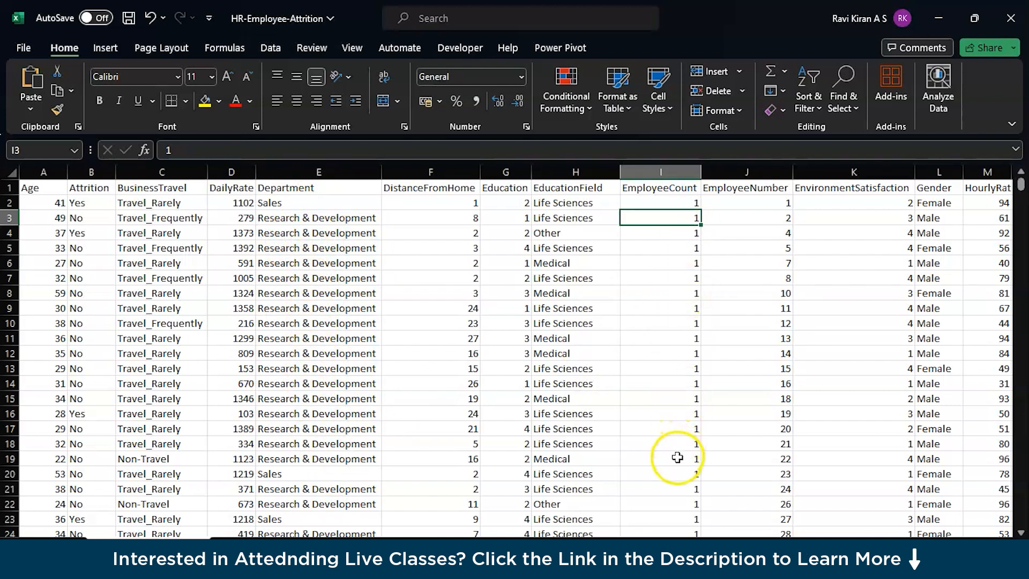
pyautogui.moveTo(677, 458); pyautogui.dragTo(647, 222)
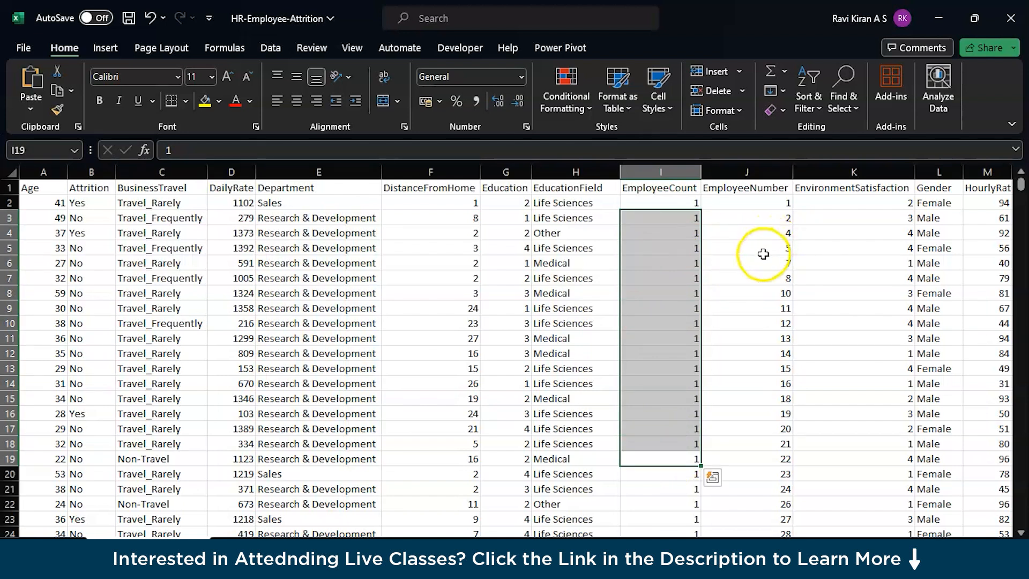
pyautogui.click(761, 257)
pyautogui.click(664, 172)
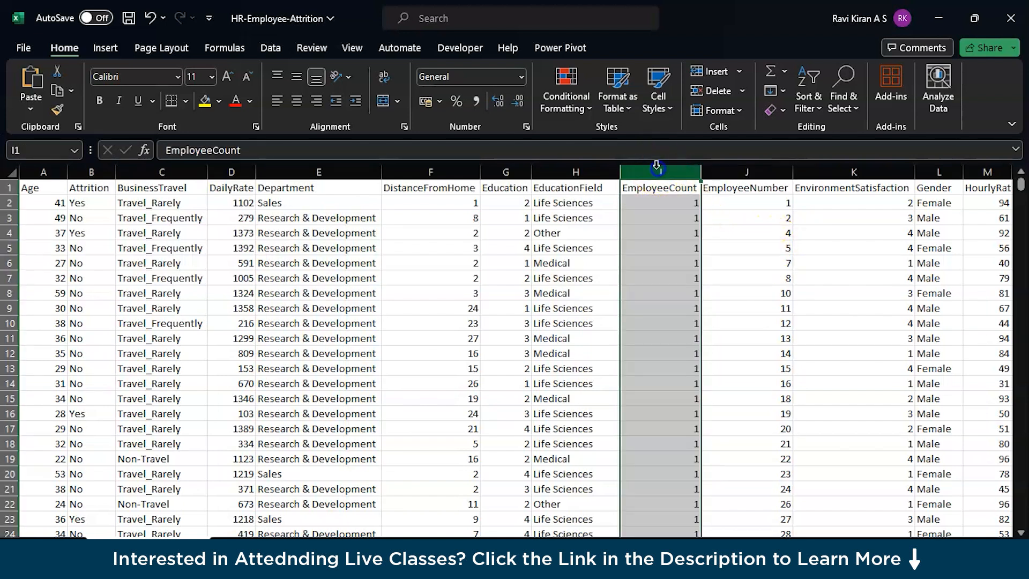
# Step: Examine the EmployeeNumber column and the ratings down the EnvironmentSatisfaction column
pyautogui.click(752, 221)
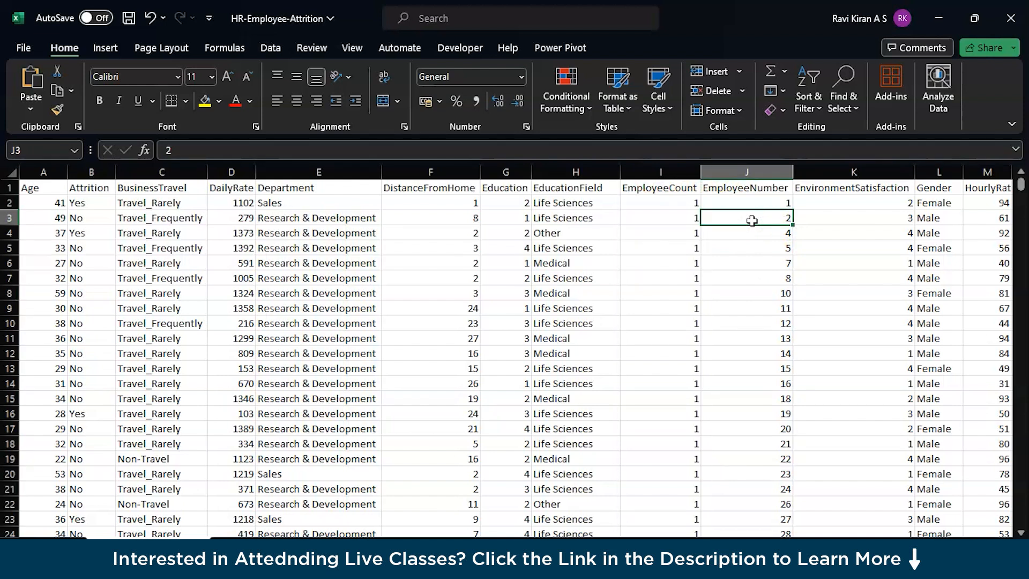
pyautogui.press('Right')
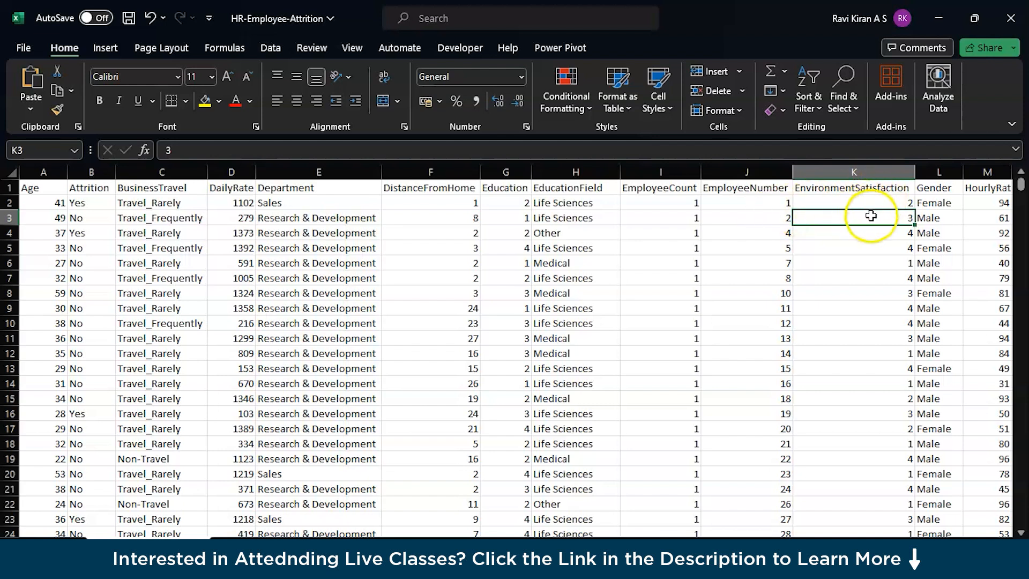
pyautogui.scroll(-6, 869, 333)
pyautogui.scroll(-5, 869, 334)
pyautogui.scroll(11, 868, 334)
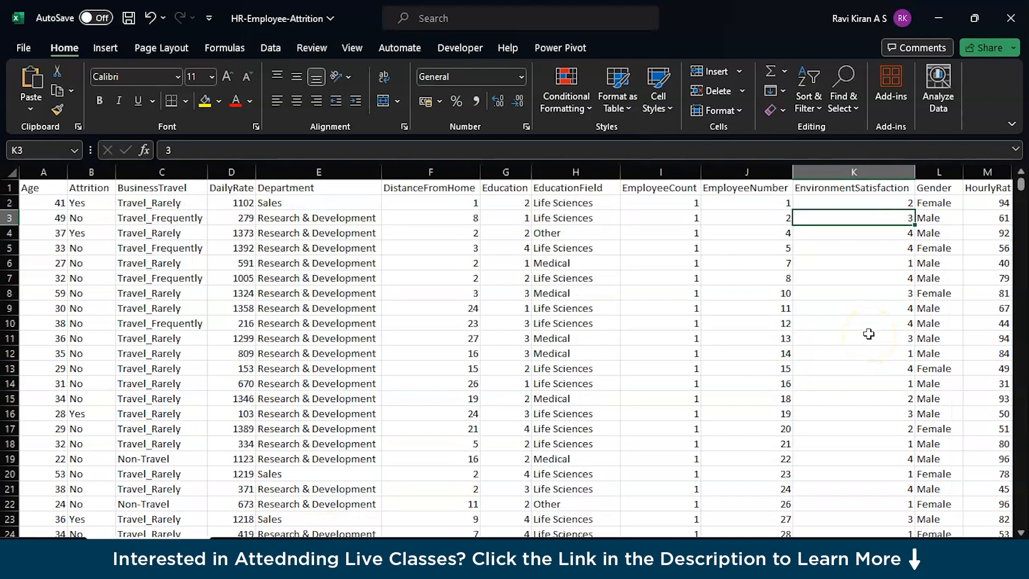
pyautogui.click(885, 196)
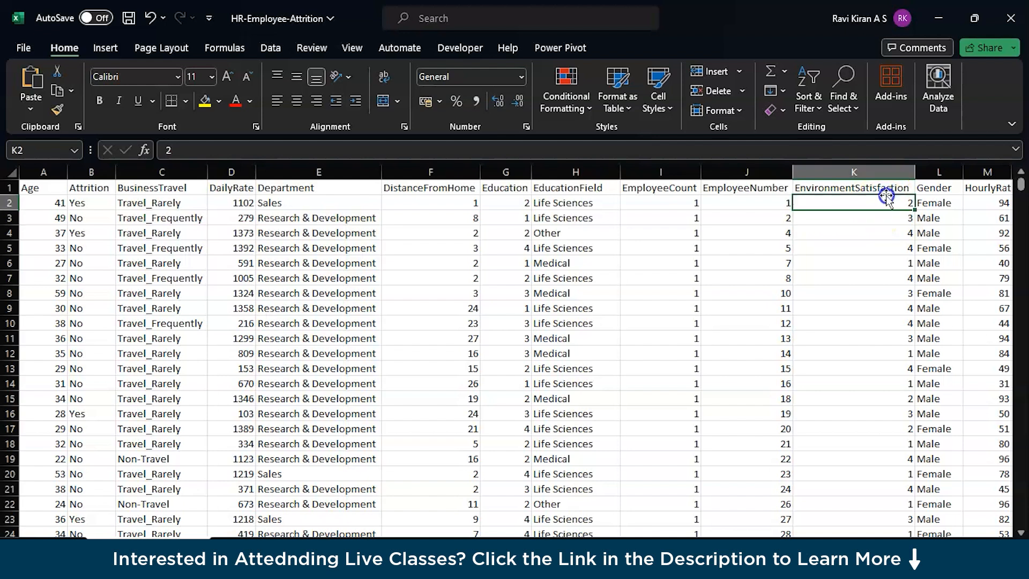
# Step: Review the Gender entry in row 2 and widen the HourlyRate column to show its full header
pyautogui.press('Right')
pyautogui.press('Right')
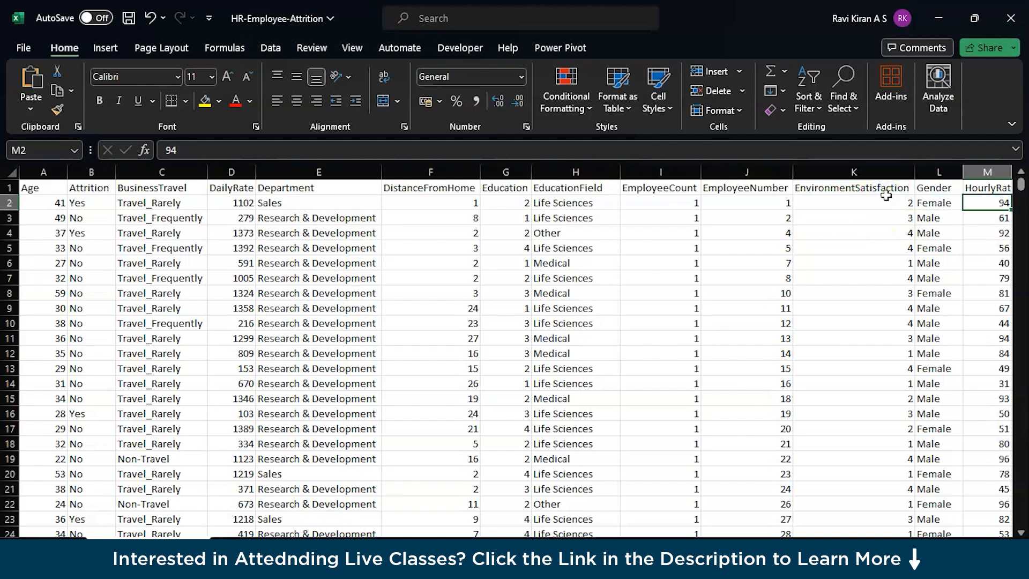
pyautogui.press('Right')
pyautogui.press('Left')
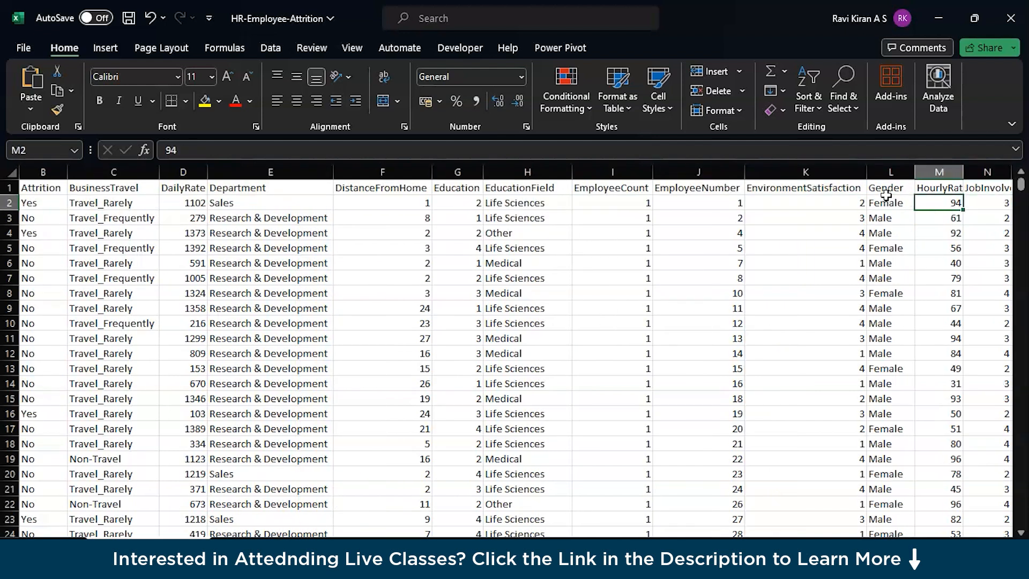
pyautogui.press('Right')
pyautogui.moveTo(963, 172); pyautogui.dragTo(972, 172)
# Step: Compare the first DailyRate entry with the first HourlyRate entry
pyautogui.click(231, 199)
pyautogui.click(195, 203)
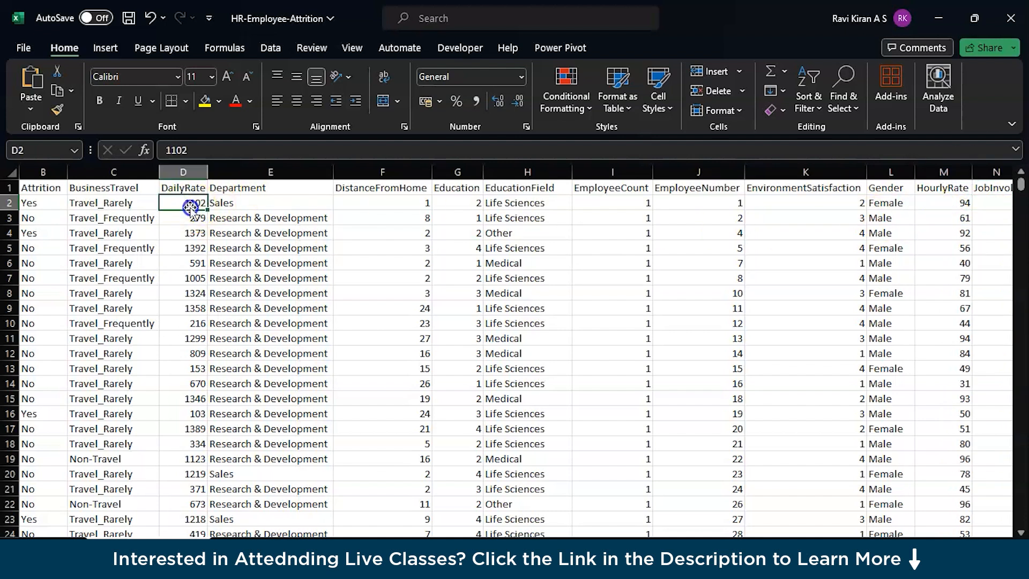
pyautogui.click(959, 204)
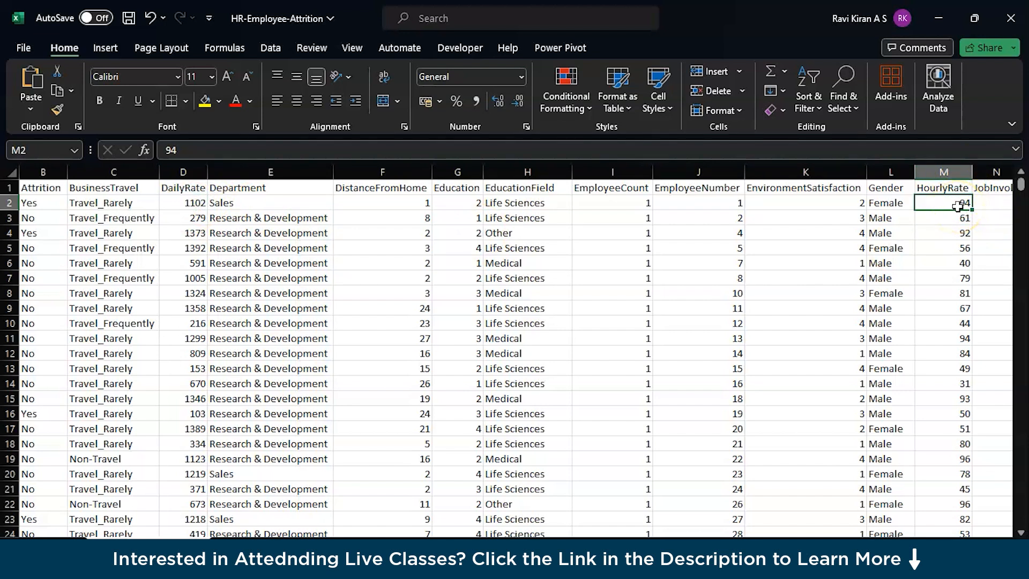
# Step: Autofit the width of the JobInvolvement column and examine its first entry beside HourlyRate and JobLevel
pyautogui.press('Right')
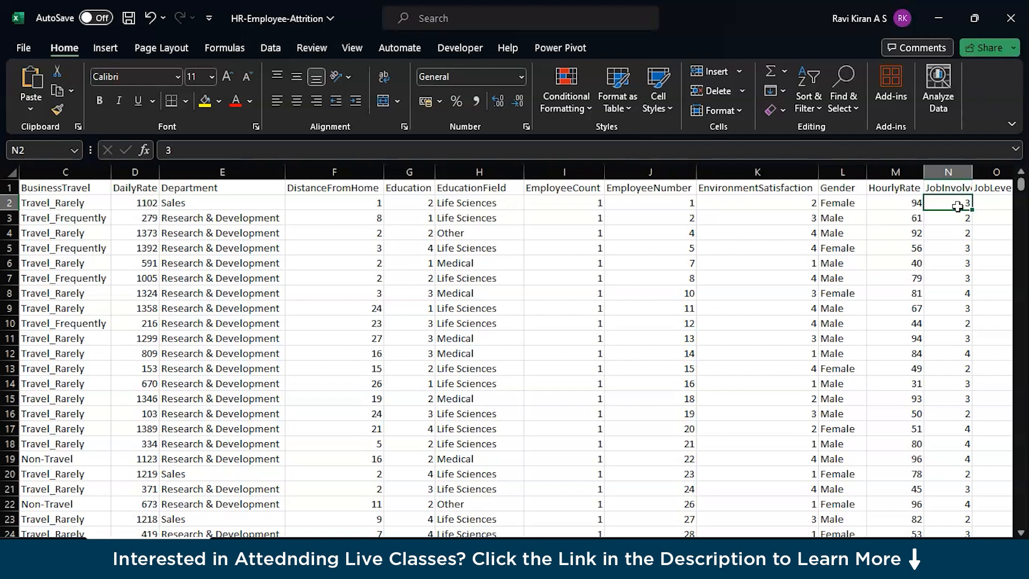
pyautogui.doubleClick(972, 172)
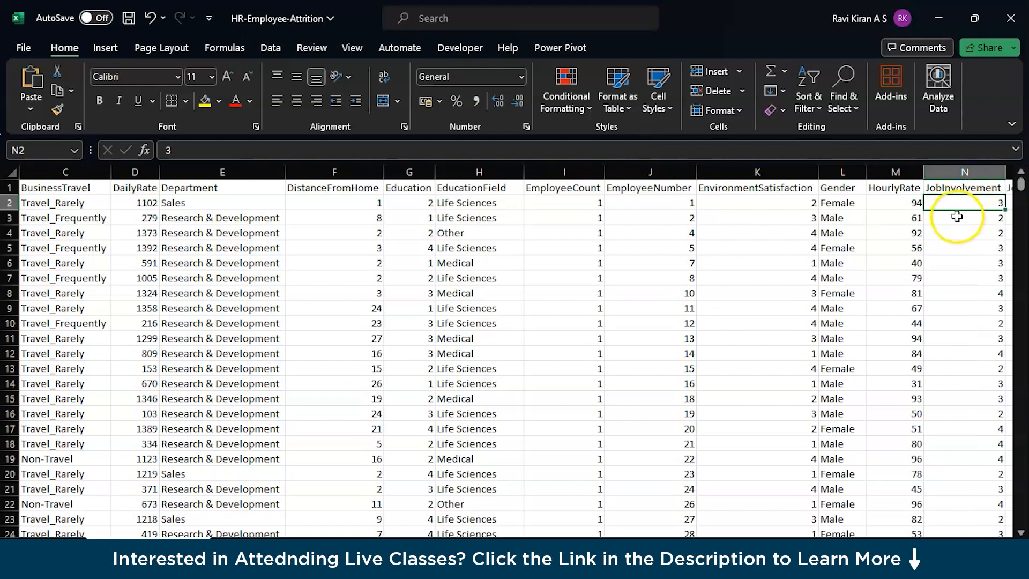
pyautogui.click(900, 205)
pyautogui.press('Right')
pyautogui.press('Right')
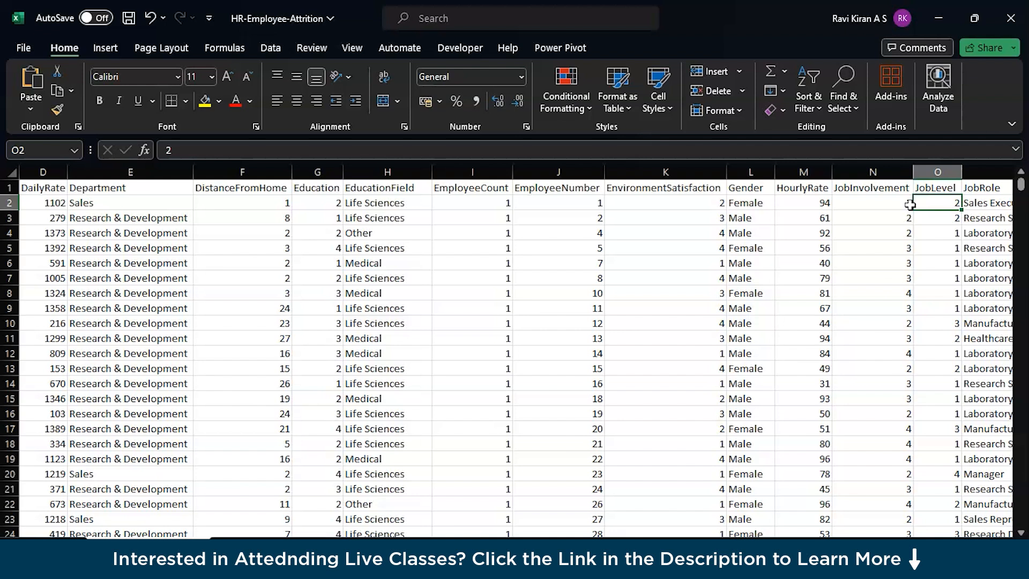
pyautogui.press('Left')
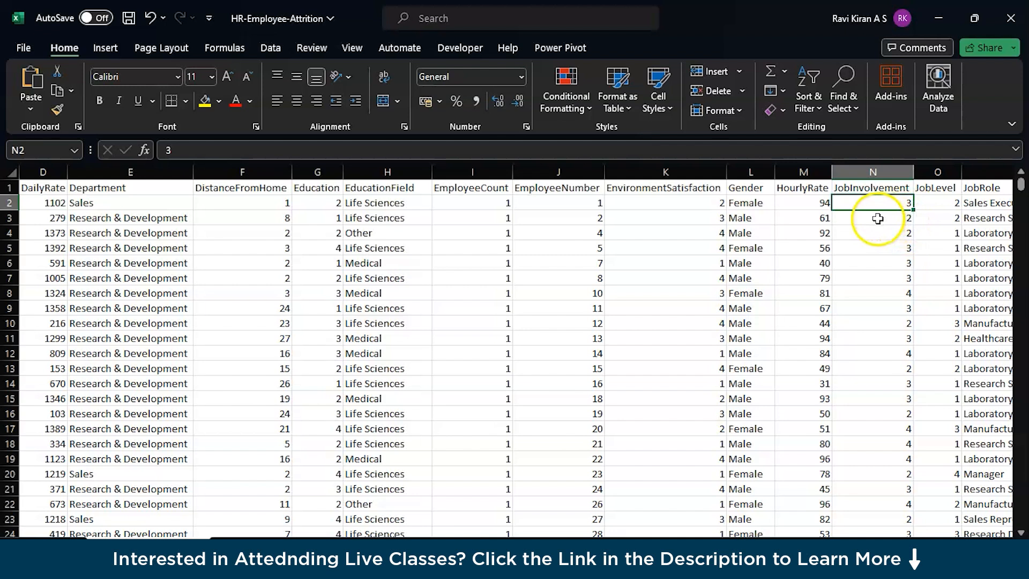
# Step: Autofit the JobLevel column and review its first entry beside the first JobRole entry
pyautogui.doubleClick(960, 169)
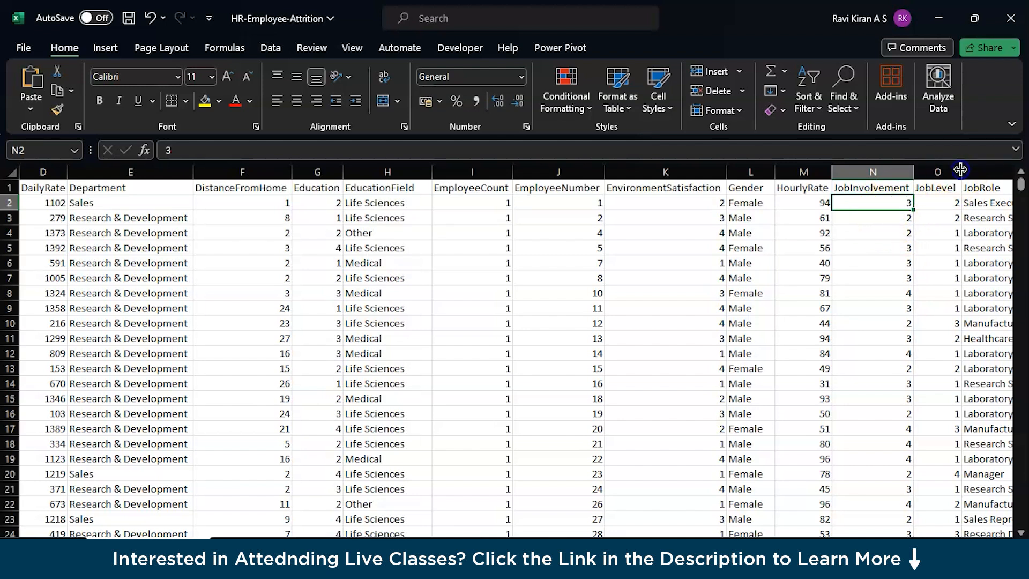
pyautogui.click(942, 203)
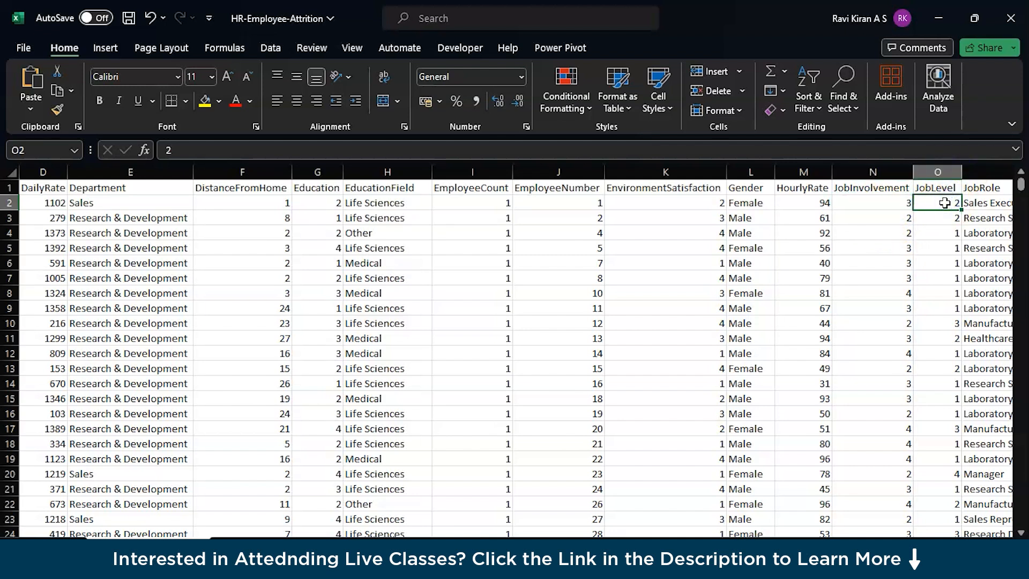
pyautogui.press('Right')
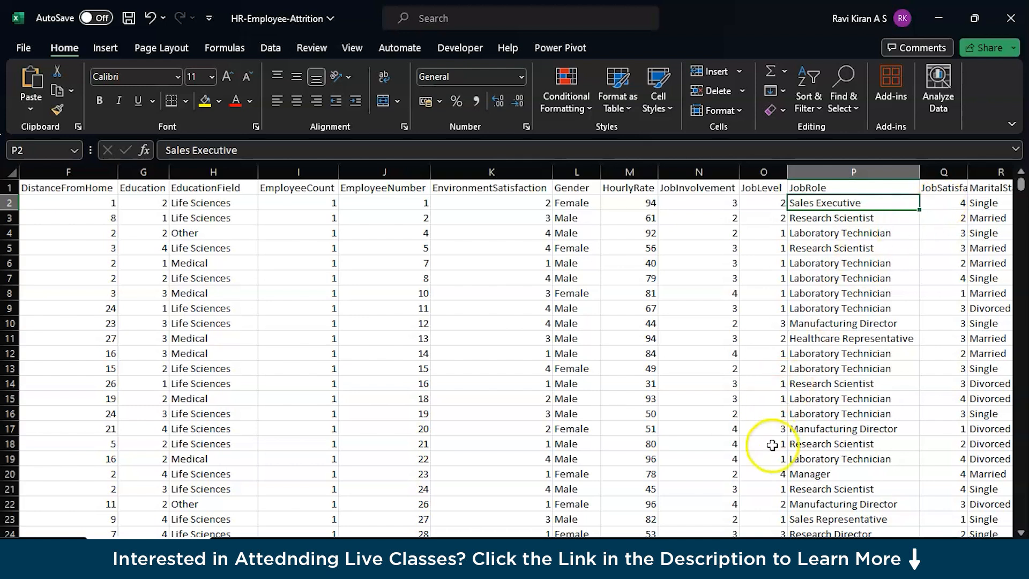
# Step: Compare the JobLevel and JobRole entries in row 20, and check the JobRole entry in row 22
pyautogui.click(770, 471)
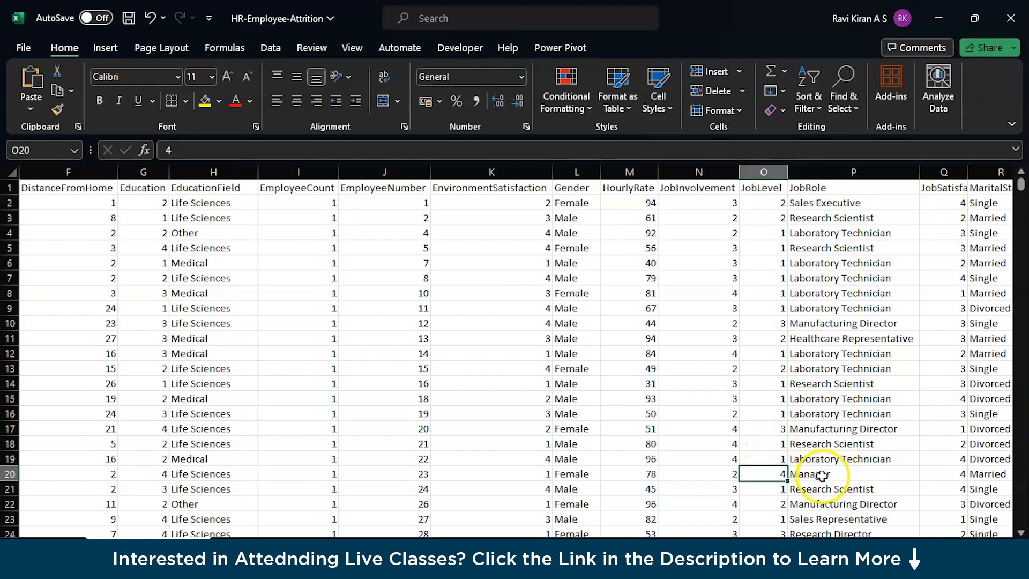
pyautogui.scroll(-1, 814, 474)
pyautogui.click(811, 423)
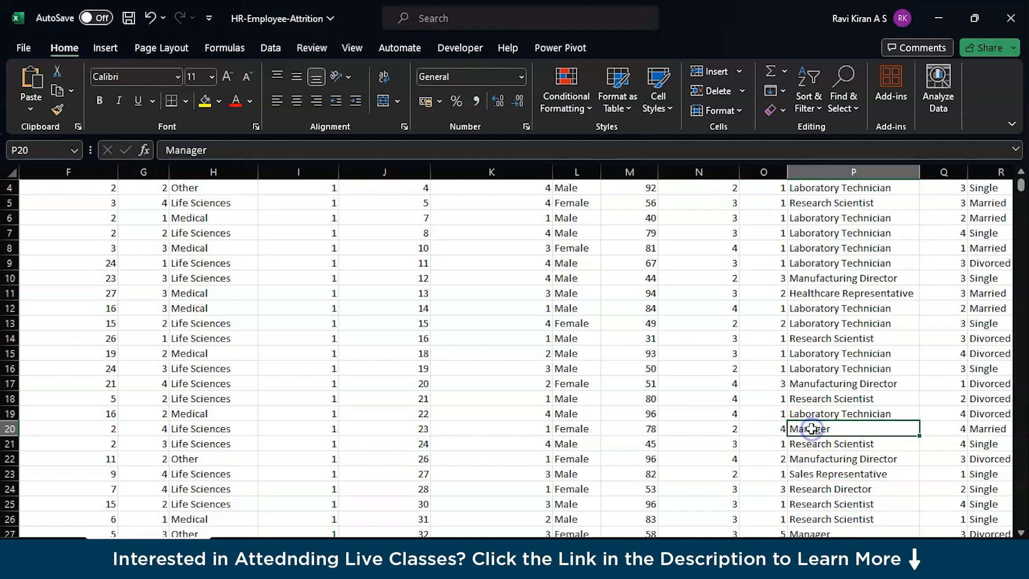
pyautogui.scroll(-1, 810, 461)
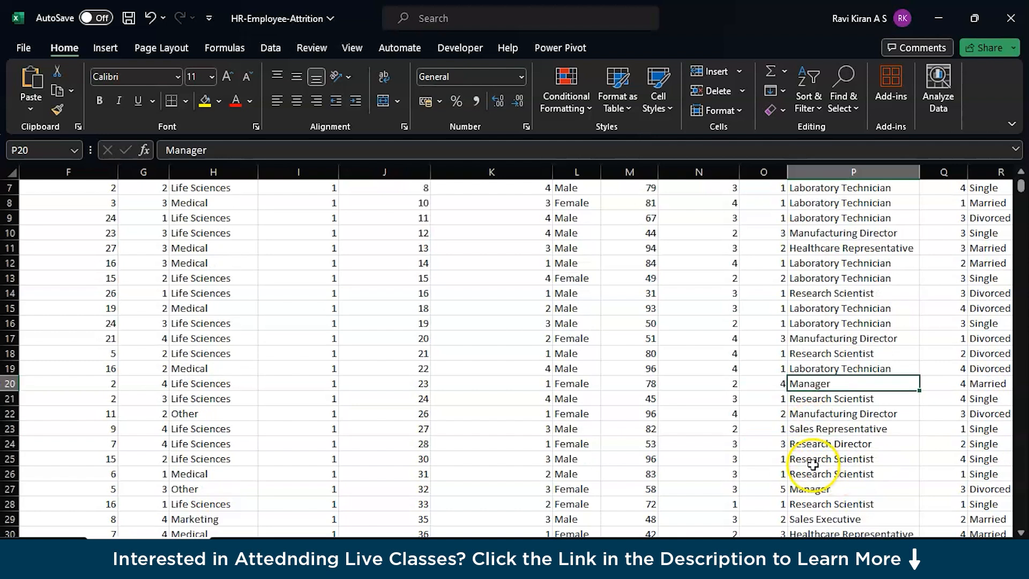
pyautogui.click(801, 411)
pyautogui.scroll(2, 801, 412)
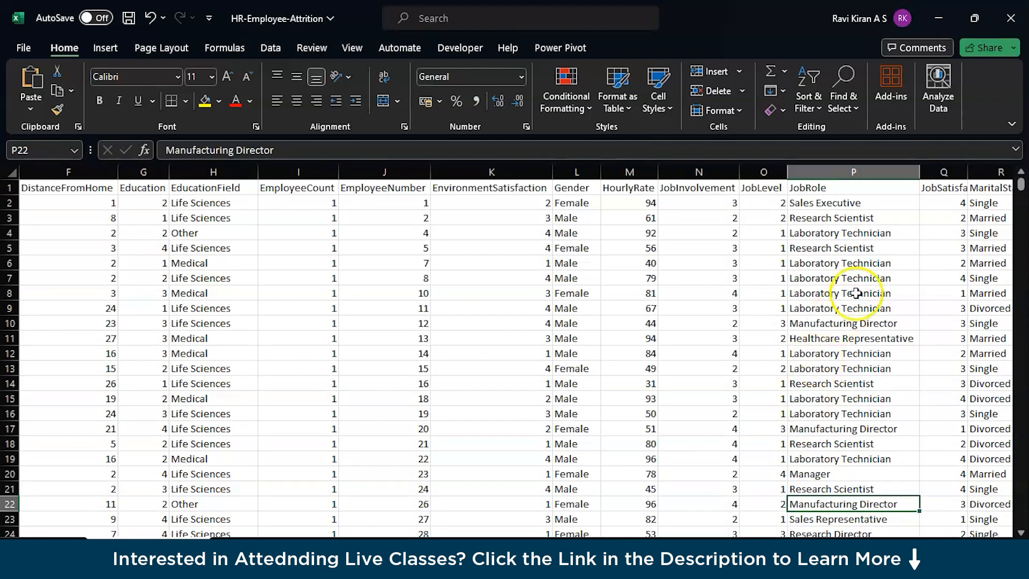
# Step: Autofit the JobSatisfaction column to show its full header and check its first entry
pyautogui.doubleClick(968, 171)
pyautogui.click(958, 188)
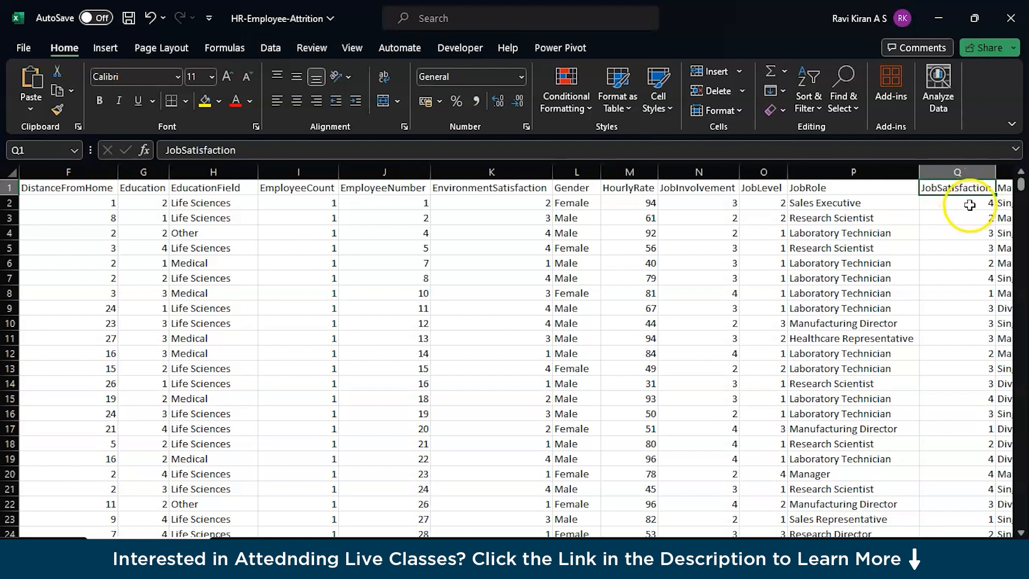
pyautogui.click(970, 203)
# Step: Review the row 2 entries for MaritalStatus, MonthlyIncome and MonthlyRate
pyautogui.press('Right')
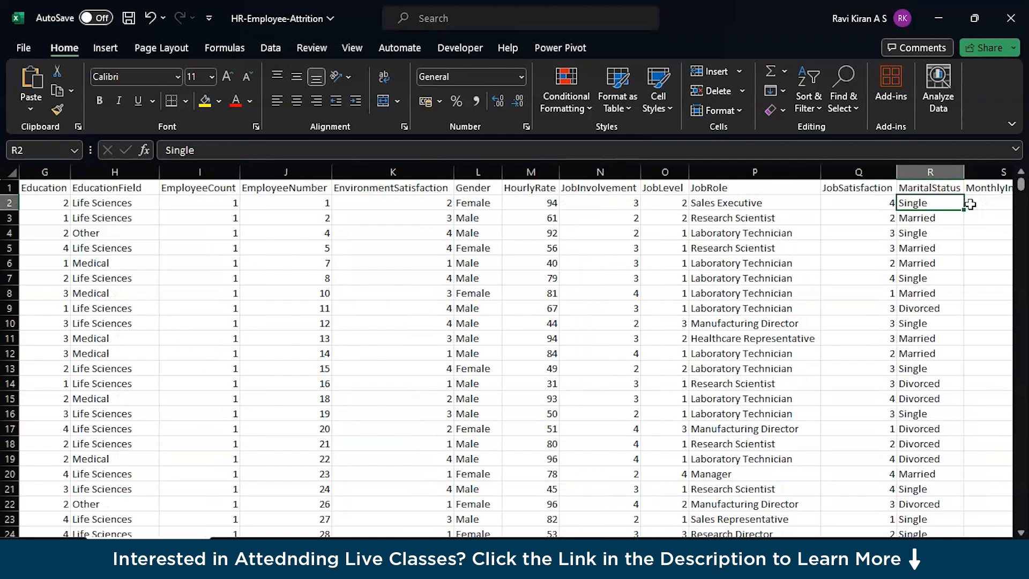
pyautogui.press('Right')
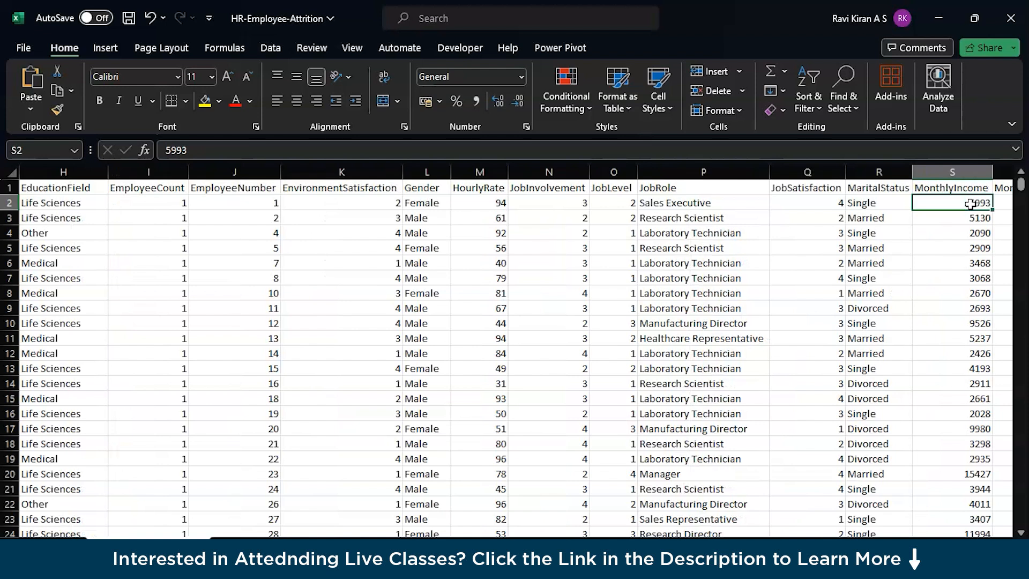
pyautogui.press('Left')
pyautogui.press('Right')
pyautogui.press('Right')
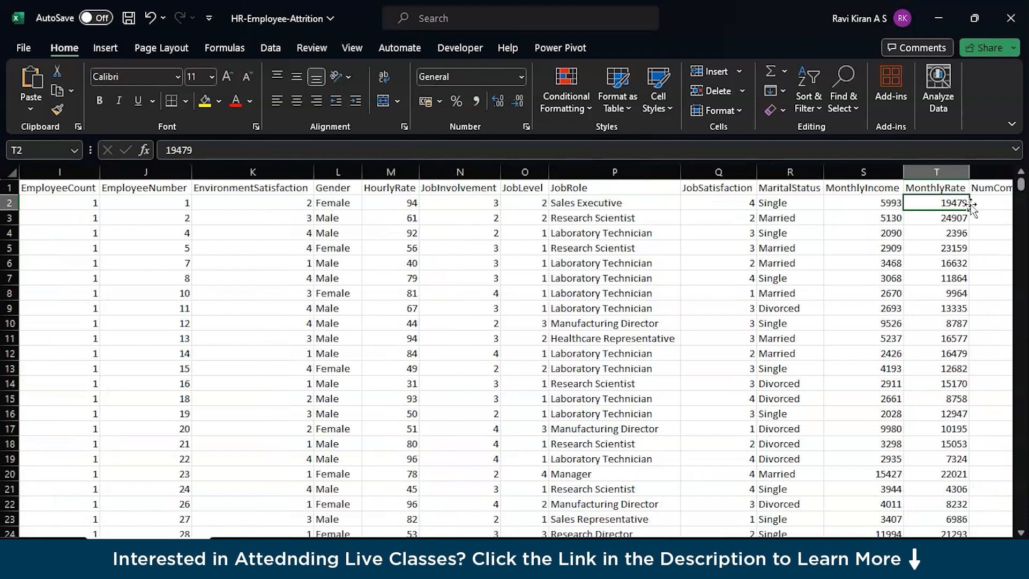
# Step: Compare the MonthlyIncome and MonthlyRate entries in row 2, also checking the MonthlyIncome entry in row 3
pyautogui.click(868, 203)
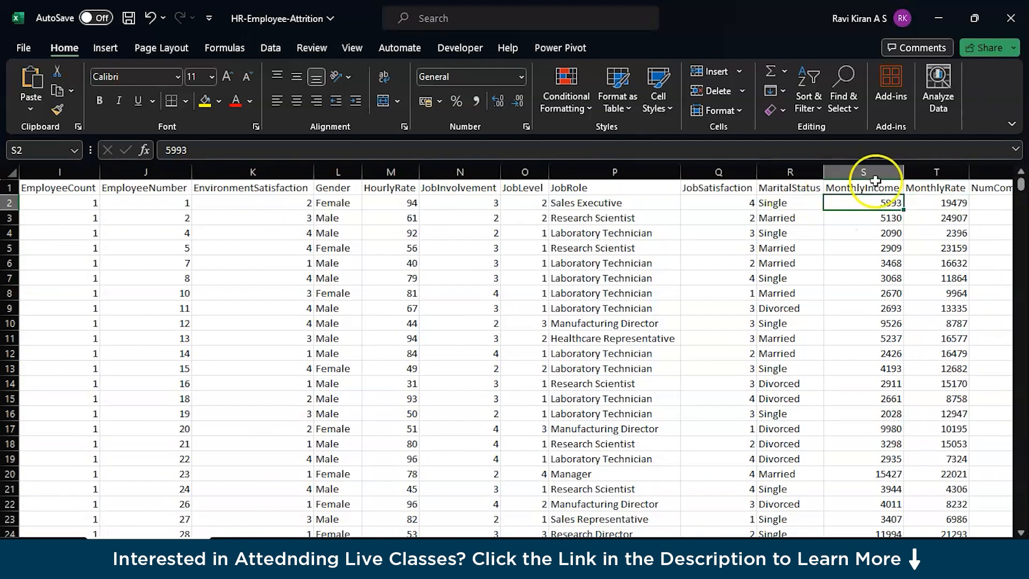
pyautogui.click(938, 204)
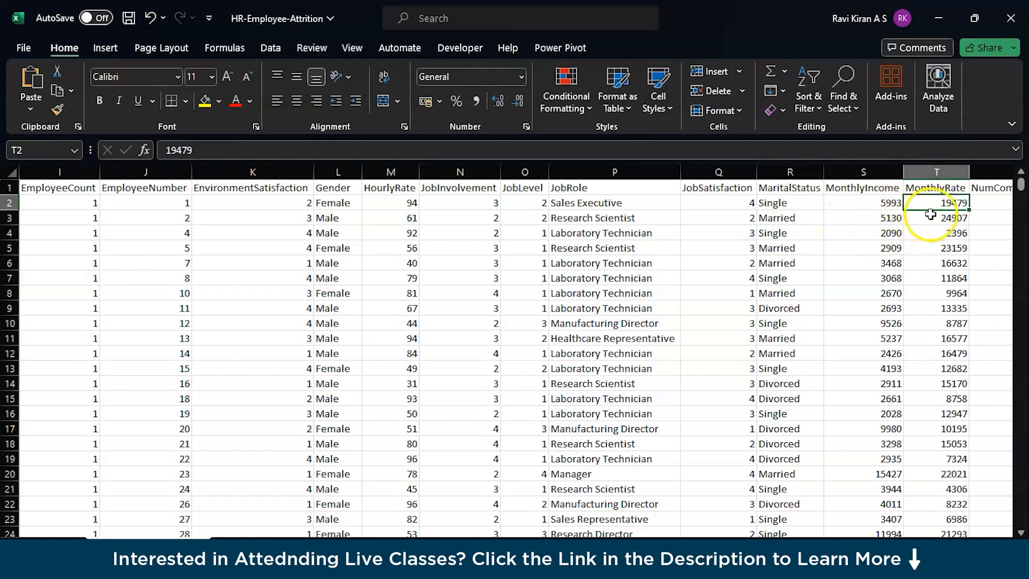
pyautogui.click(876, 202)
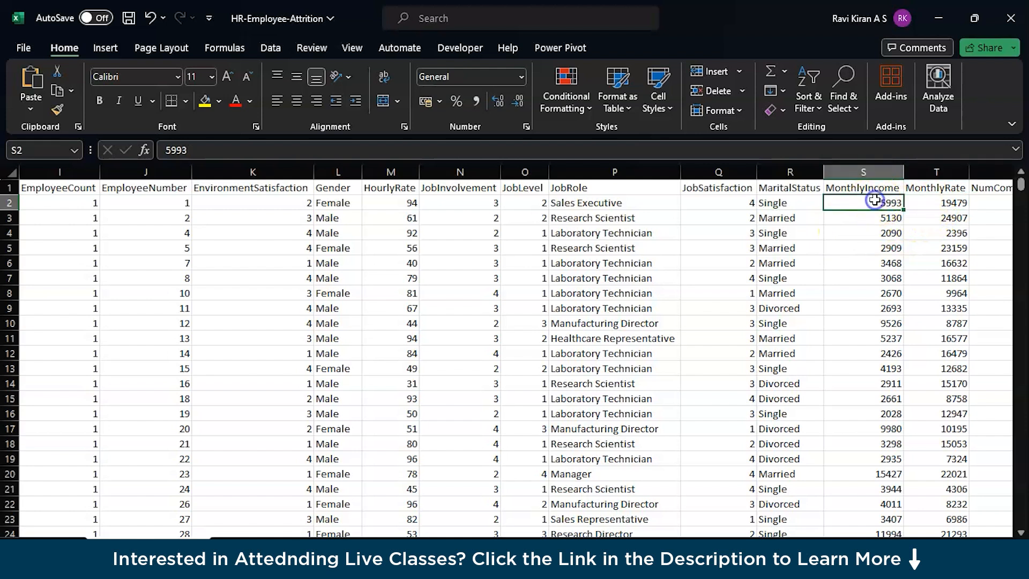
pyautogui.click(921, 204)
pyautogui.click(892, 220)
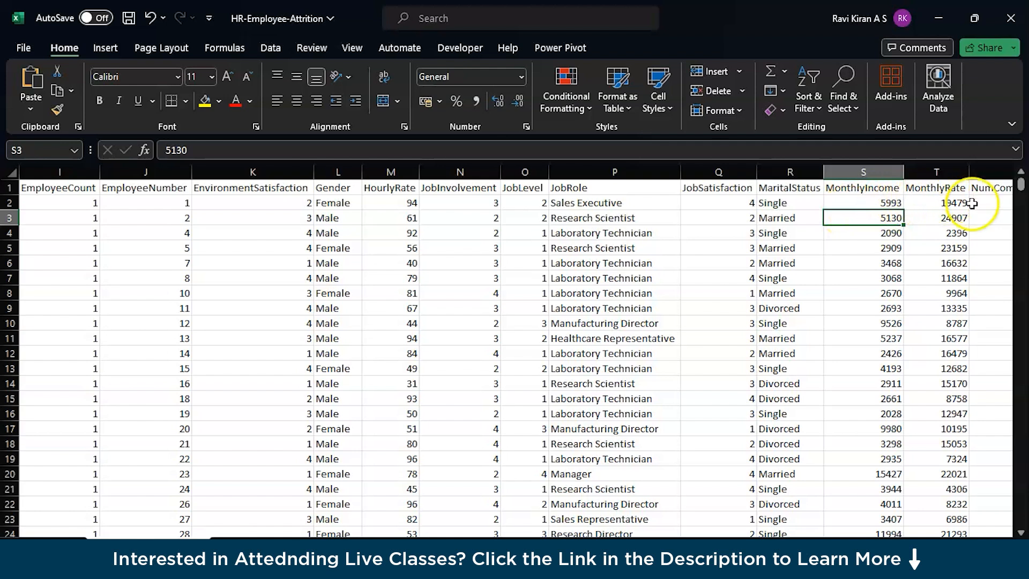
pyautogui.click(887, 203)
pyautogui.click(920, 202)
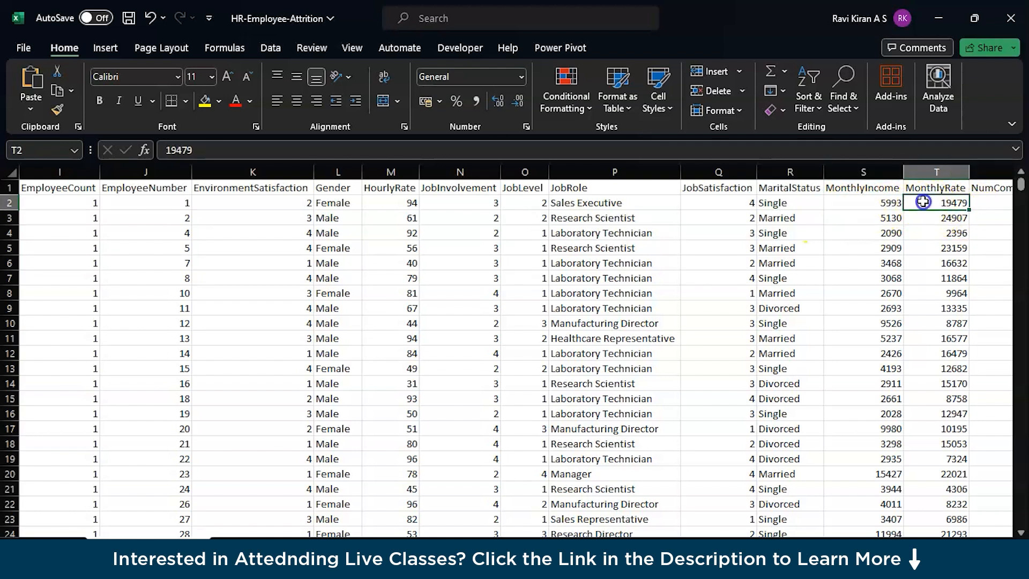
# Step: Examine the first NumCompaniesWorked entry alongside the neighbouring MonthlyIncome, MonthlyRate and Over18 entries
pyautogui.press('Right')
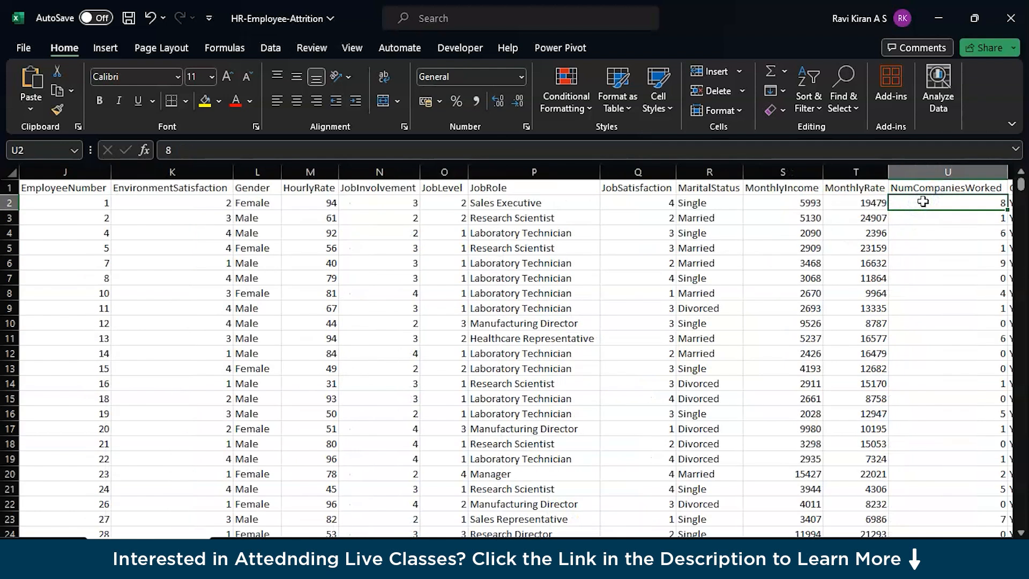
pyautogui.press('Left')
pyautogui.press('Left')
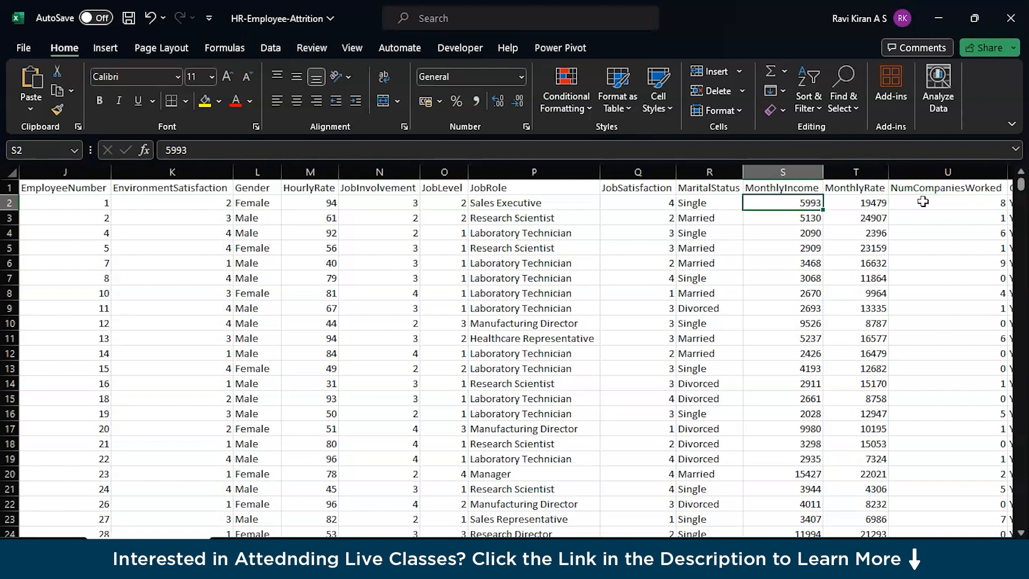
pyautogui.press('Right')
pyautogui.press('Right')
pyautogui.press('Right')
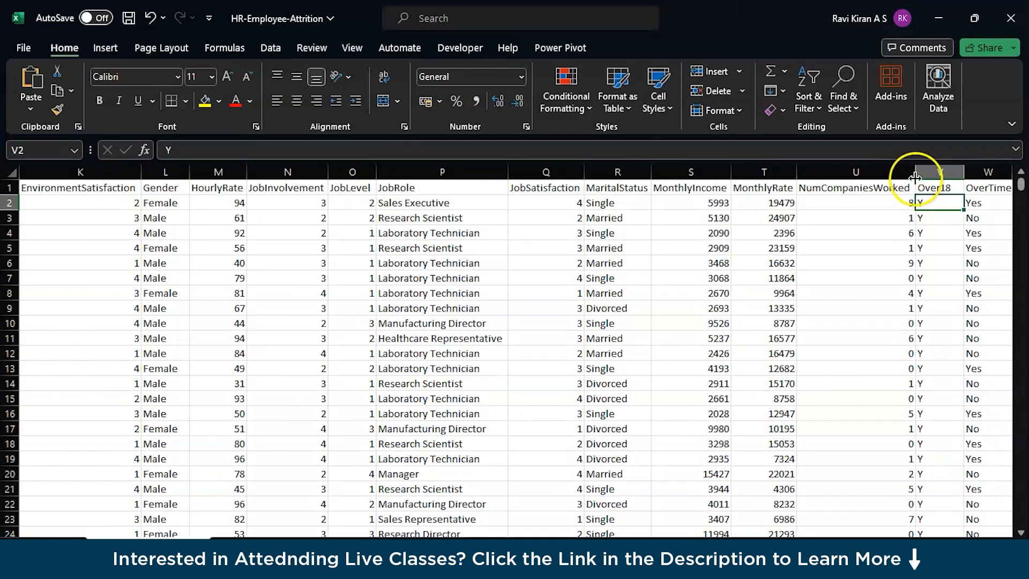
pyautogui.click(895, 203)
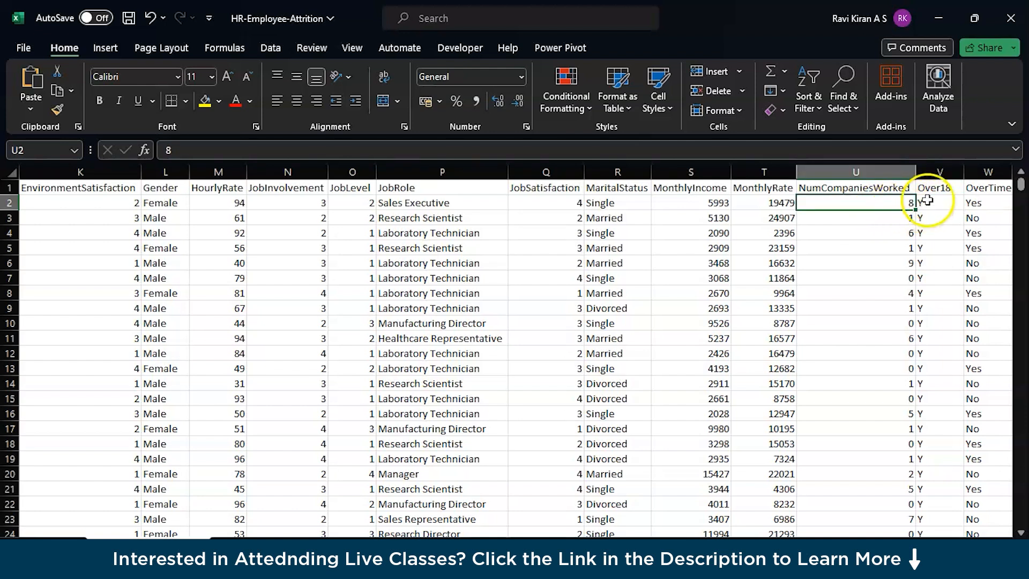
# Step: Check the values down the Over18 column, including the entries in rows 2 and 4
pyautogui.click(949, 201)
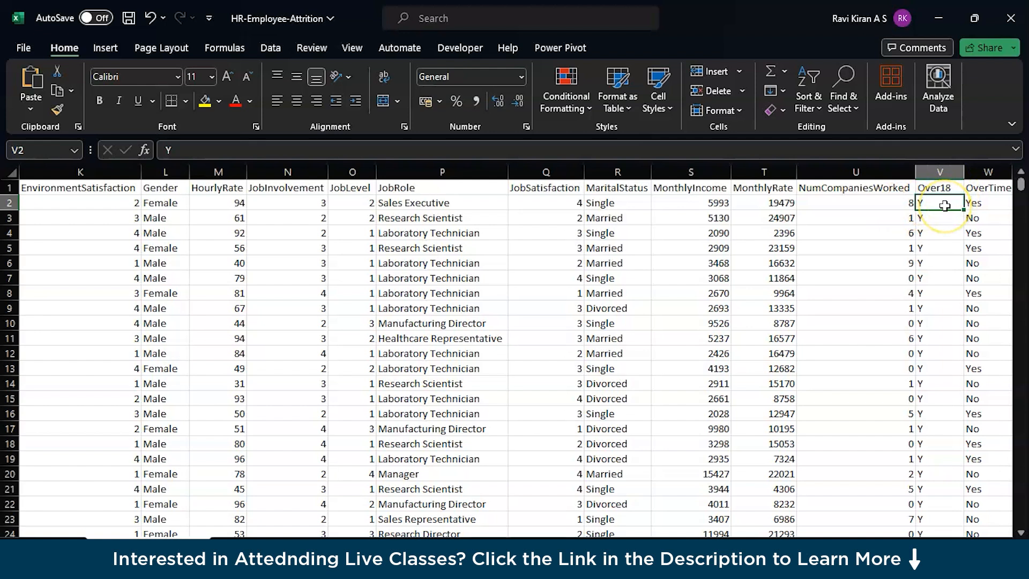
pyautogui.scroll(-20, 946, 206)
pyautogui.scroll(20, 954, 211)
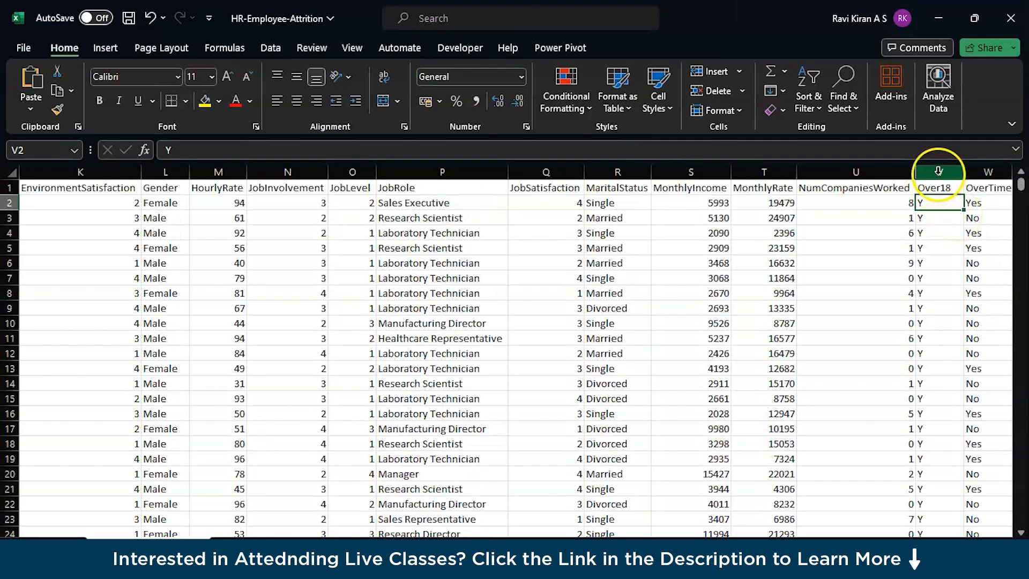
pyautogui.click(939, 232)
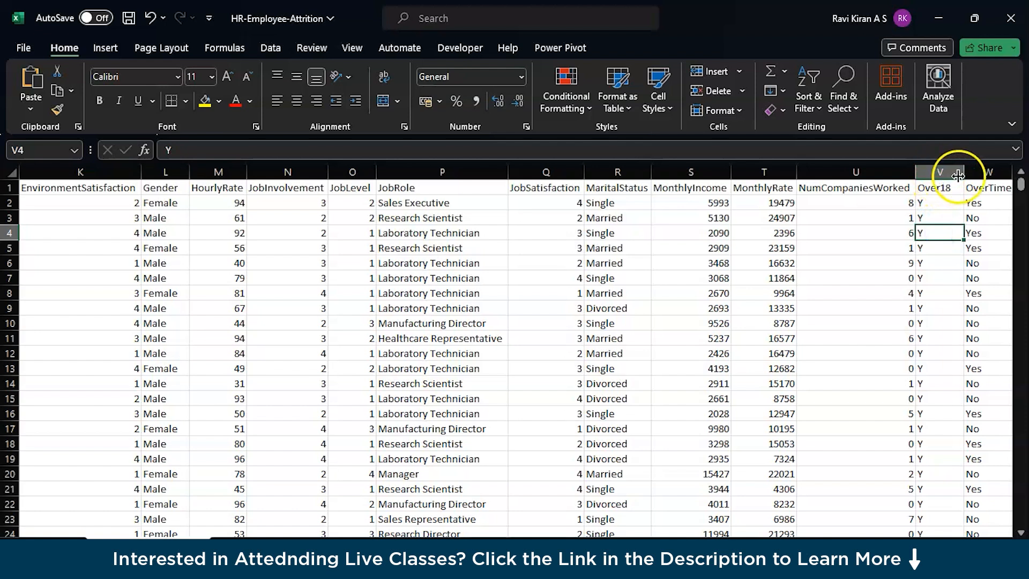
# Step: Review the OverTime header and examine the PercentSalaryHike column with its first entry
pyautogui.click(971, 190)
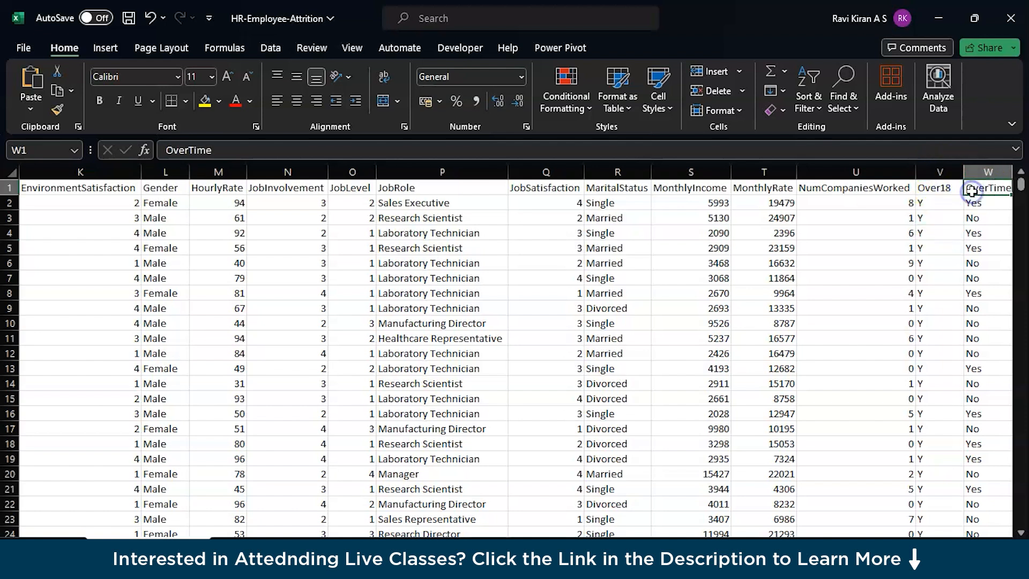
pyautogui.press('Right')
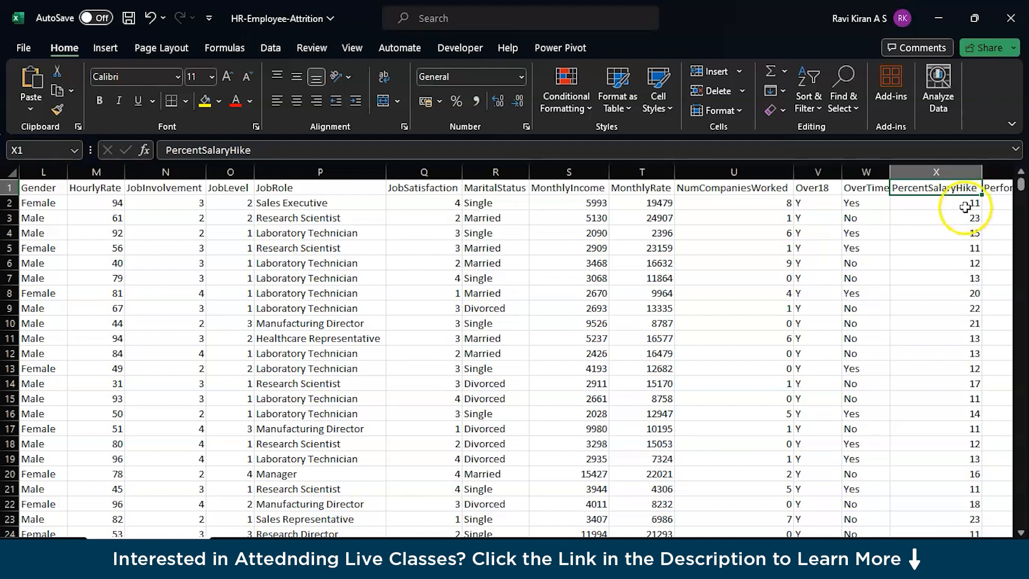
pyautogui.click(965, 171)
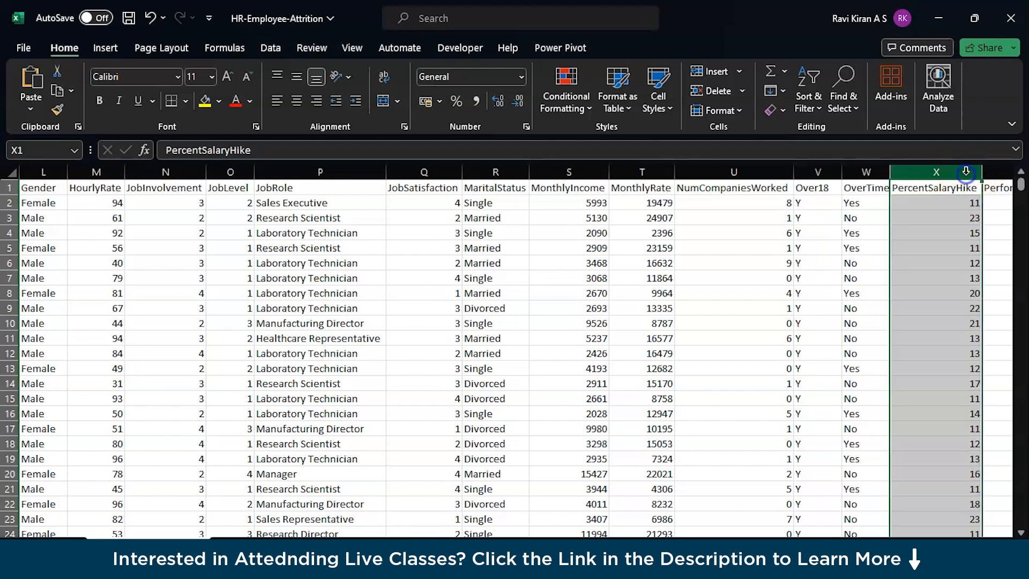
pyautogui.click(943, 209)
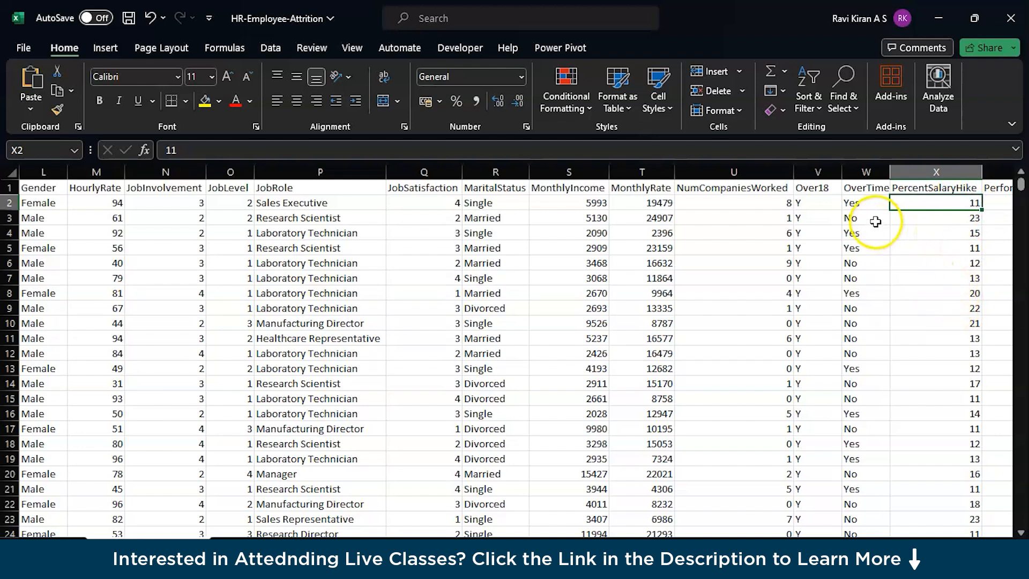
# Step: Examine the remaining column headers from PerformanceRating through YearsWithCurrManager
pyautogui.click(985, 189)
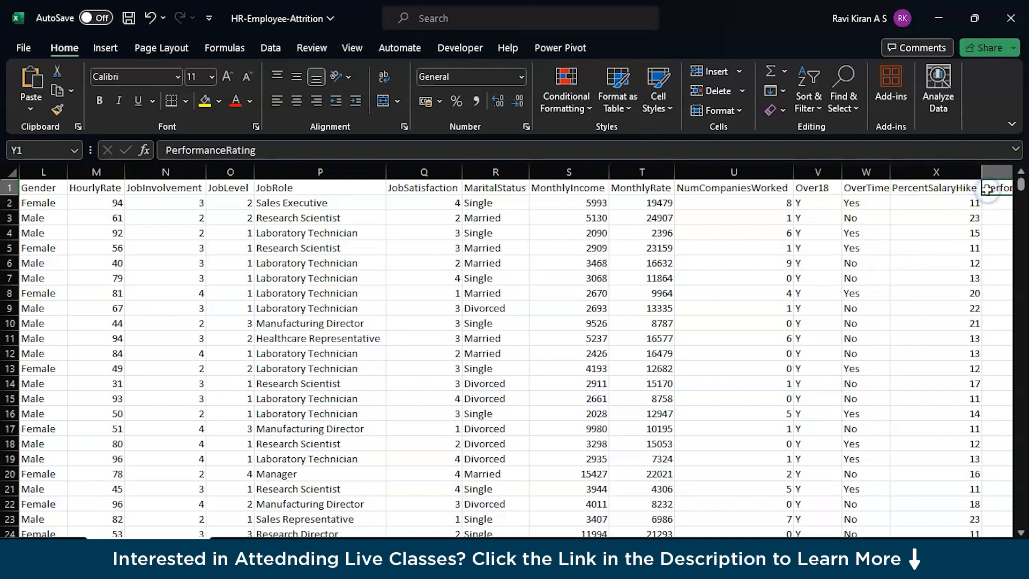
pyautogui.click(987, 190)
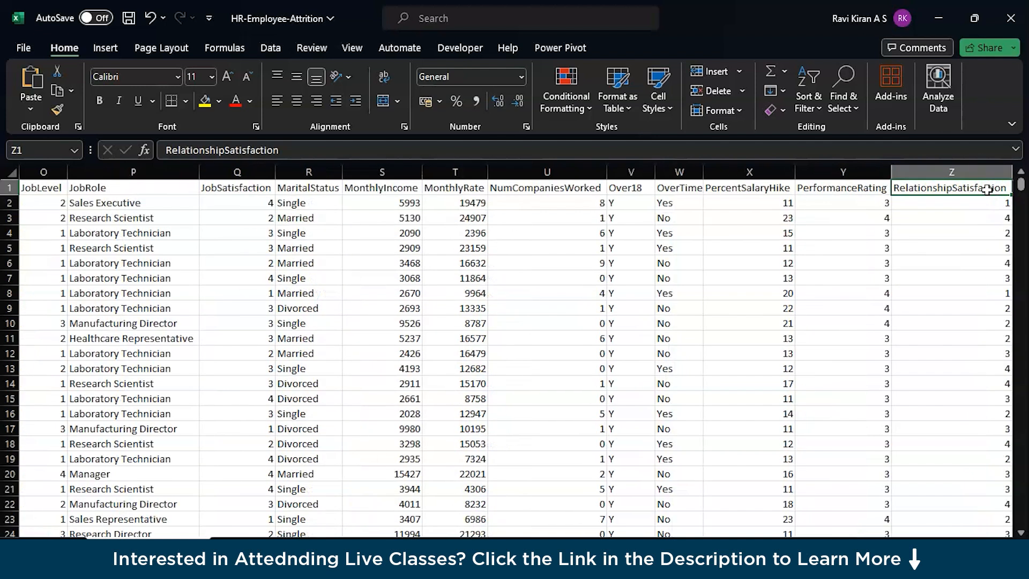
pyautogui.press('Right')
pyautogui.press('Right')
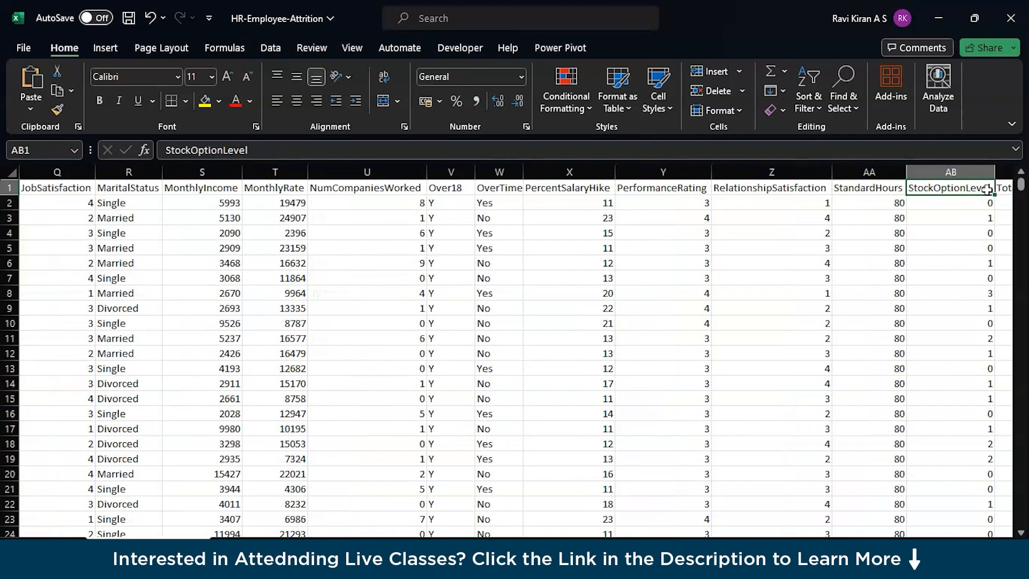
pyautogui.press('Right')
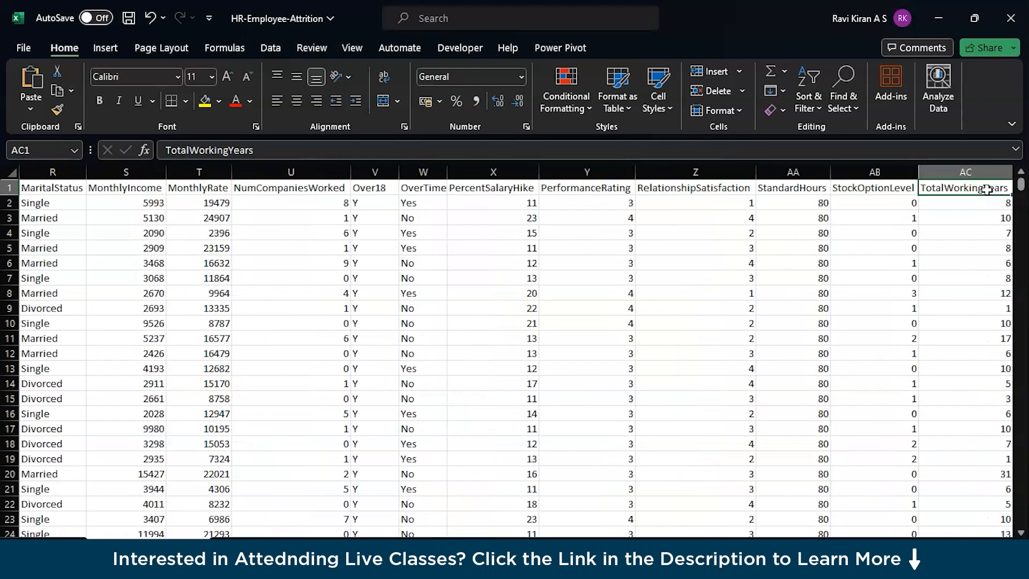
pyautogui.press('Right')
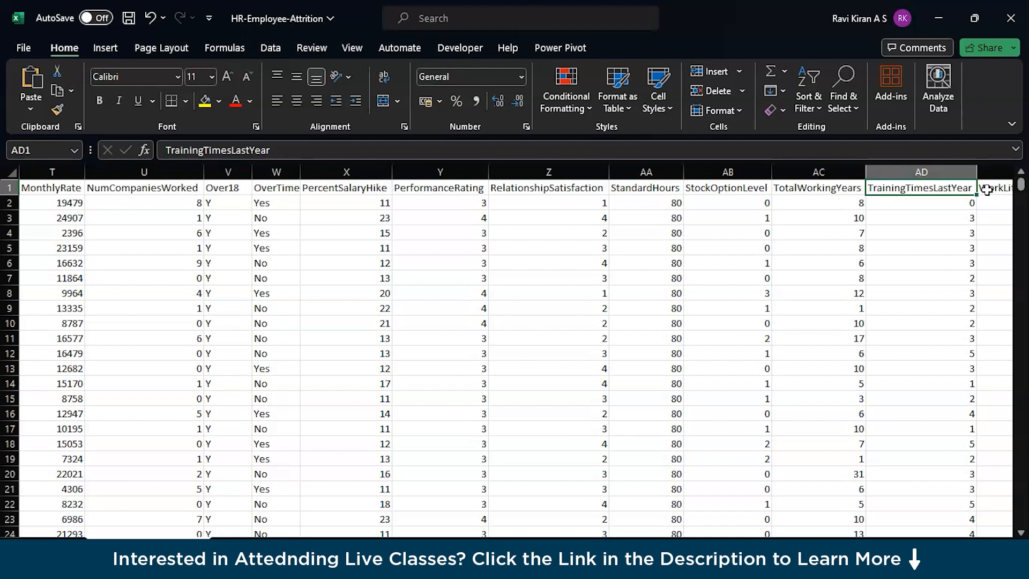
pyautogui.press('Right')
pyautogui.press('Right')
pyautogui.press('Right')
pyautogui.press('Right')
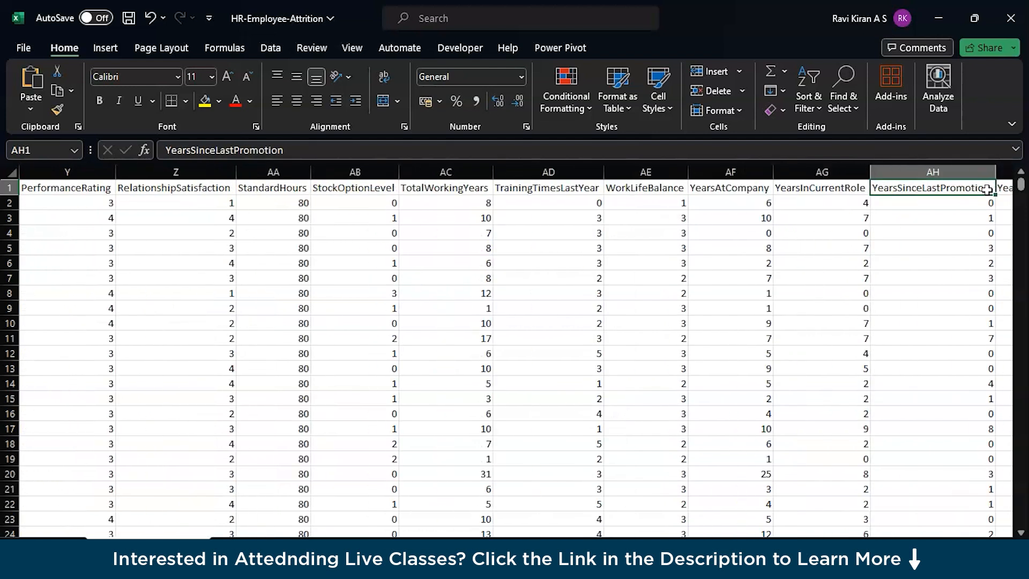
pyautogui.press('Right')
pyautogui.press('Right')
# Step: Go back along the header row from the last columns to the PercentSalaryHike header
pyautogui.press('Left')
pyautogui.press('Left')
pyautogui.press('Left')
pyautogui.press('Left')
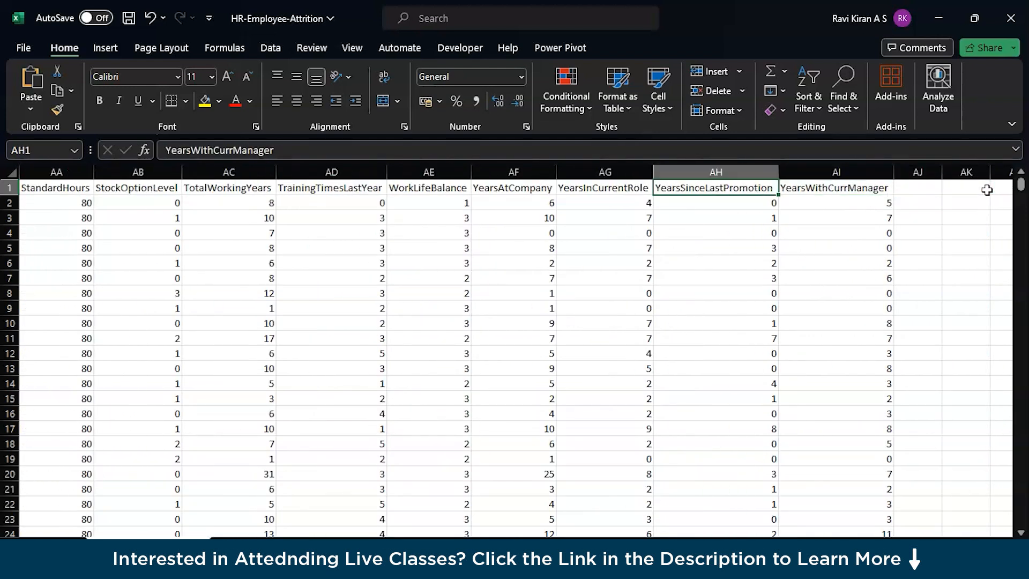
pyautogui.press('Left')
pyautogui.press('Left')
pyautogui.press('Left')
pyautogui.press('Left')
pyautogui.press('Left')
pyautogui.press('Left')
pyautogui.press('Left')
pyautogui.press('Left')
pyautogui.press('Left')
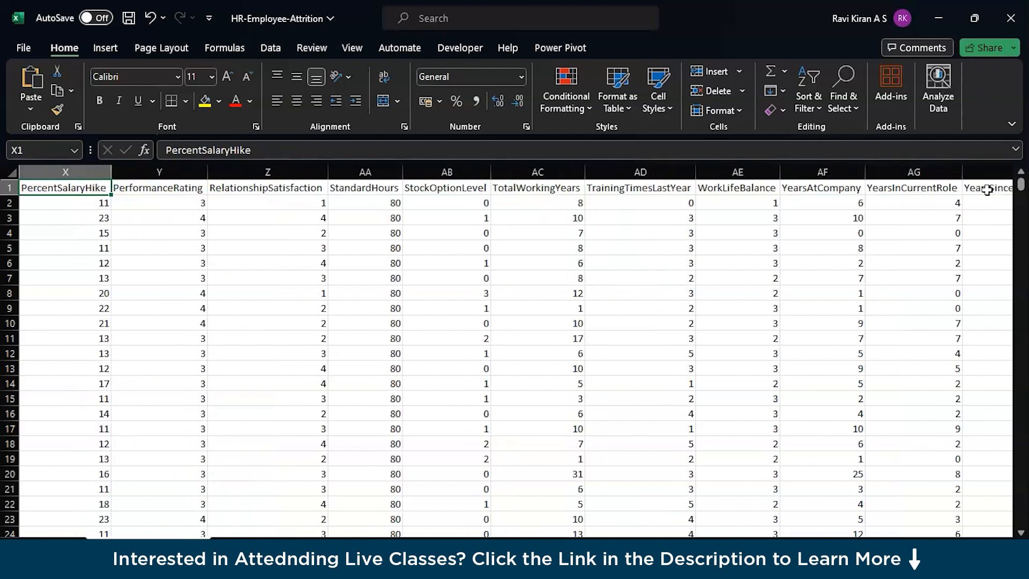
# Step: Go back along the header row from PercentSalaryHike to the JobLevel header
pyautogui.press('Left')
pyautogui.press('Left')
pyautogui.press('Left')
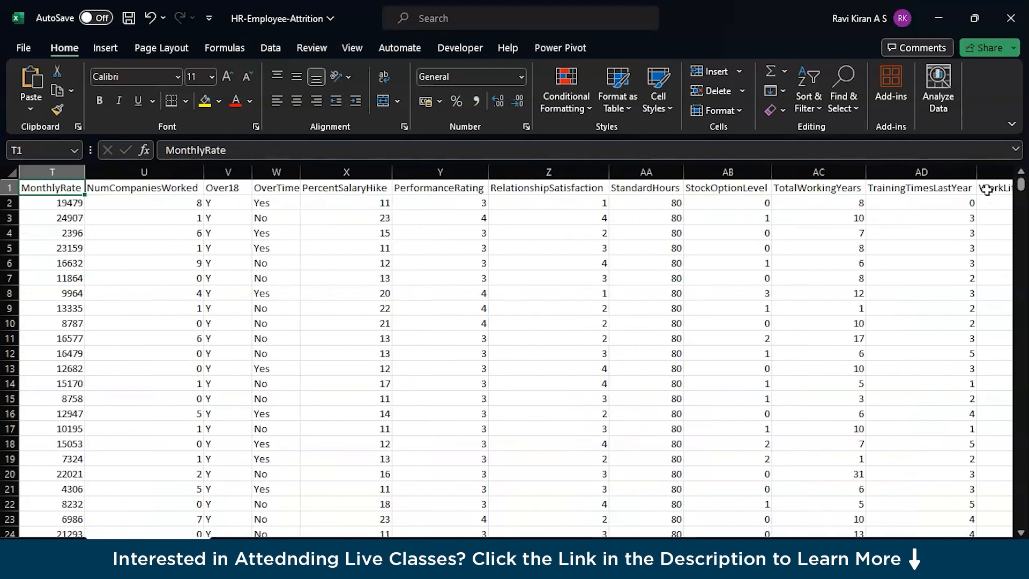
pyautogui.press('Left')
pyautogui.press('Left')
pyautogui.press('Left')
pyautogui.press('Left')
pyautogui.press('Left')
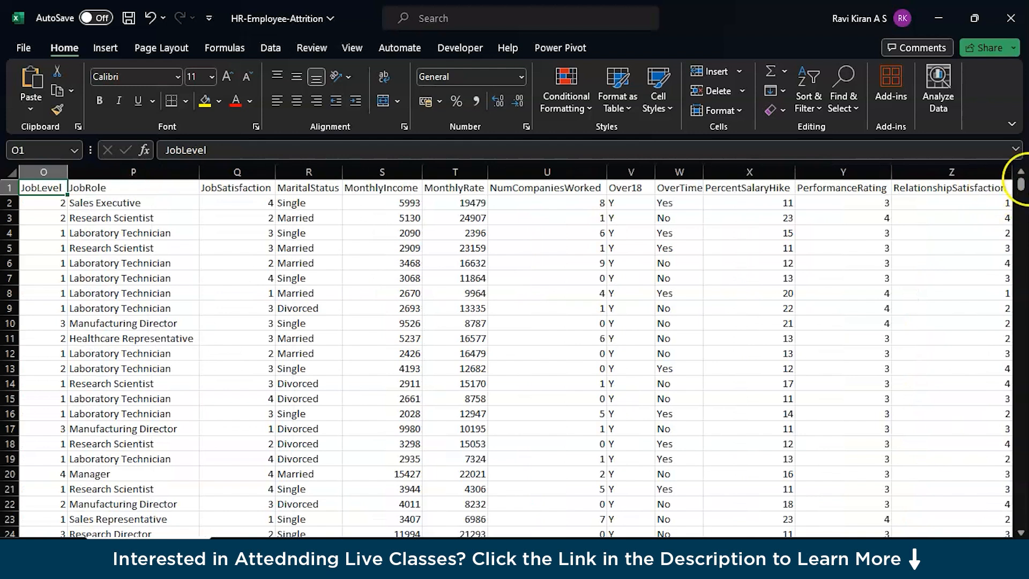
# Step: Compare the row 2 entries of the MonthlyIncome and MonthlyRate columns
pyautogui.click(409, 201)
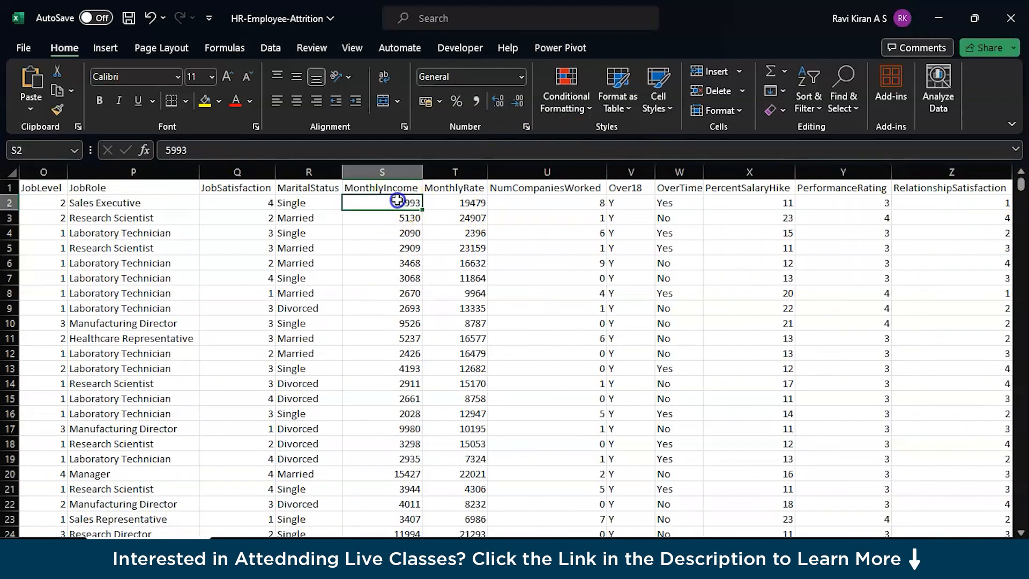
pyautogui.scroll(-5, 430, 348)
pyautogui.scroll(5, 430, 349)
pyautogui.click(459, 202)
pyautogui.click(391, 202)
pyautogui.click(445, 203)
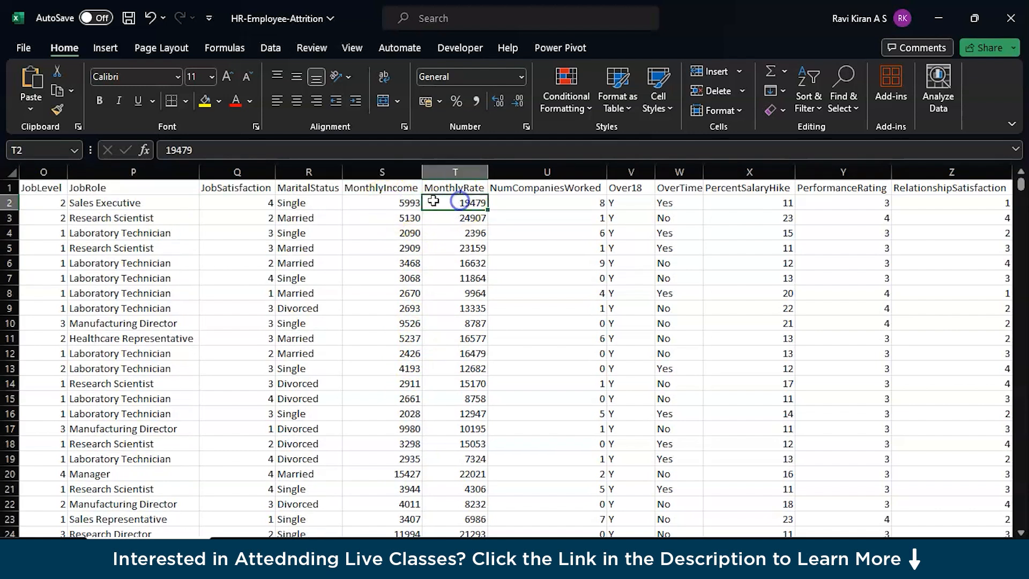
pyautogui.click(399, 202)
pyautogui.click(441, 203)
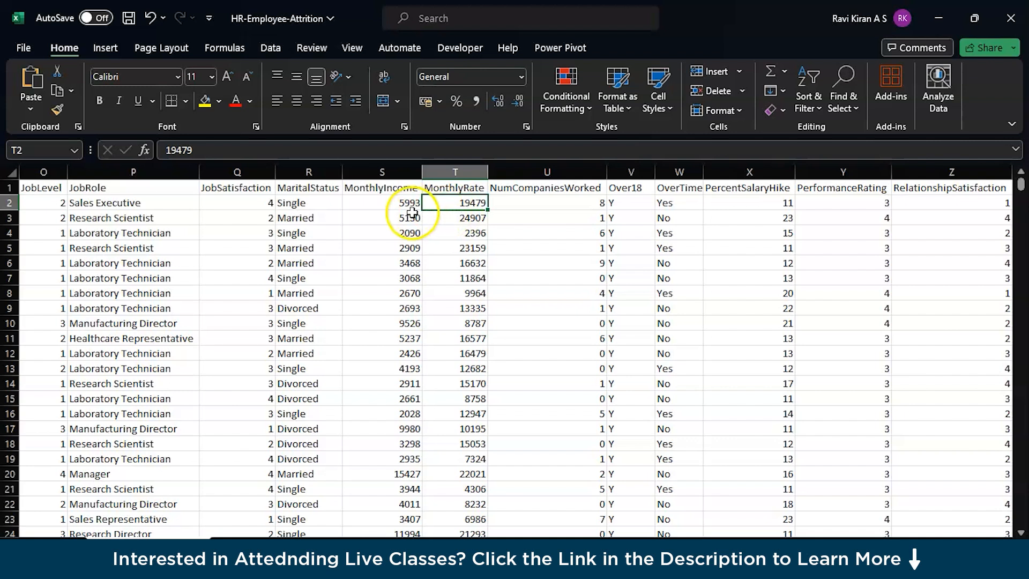
# Step: Review the MonthlyRate header and compare the full MonthlyIncome and MonthlyRate columns, including their first entries
pyautogui.click(444, 187)
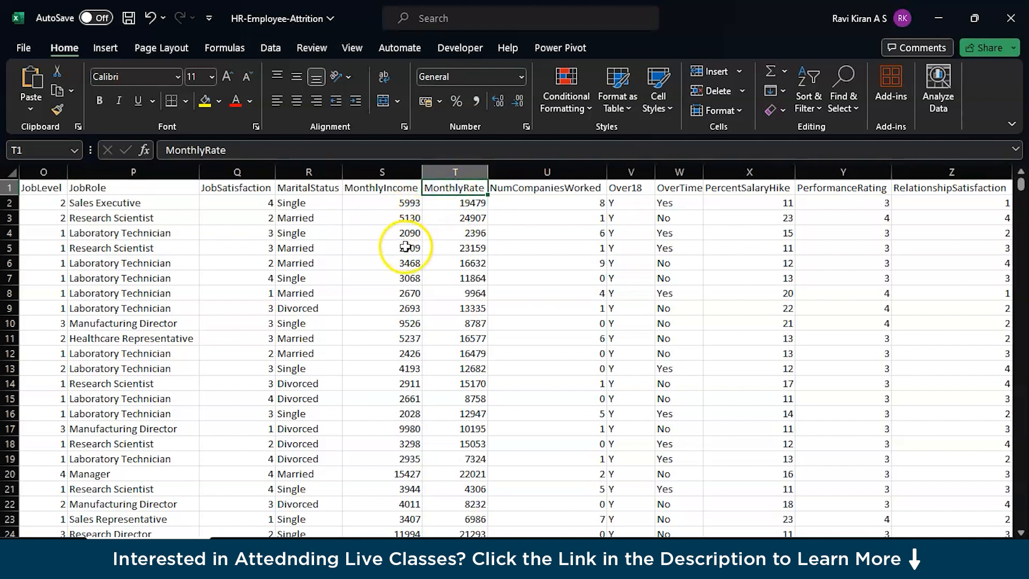
pyautogui.click(466, 203)
pyautogui.doubleClick(466, 202)
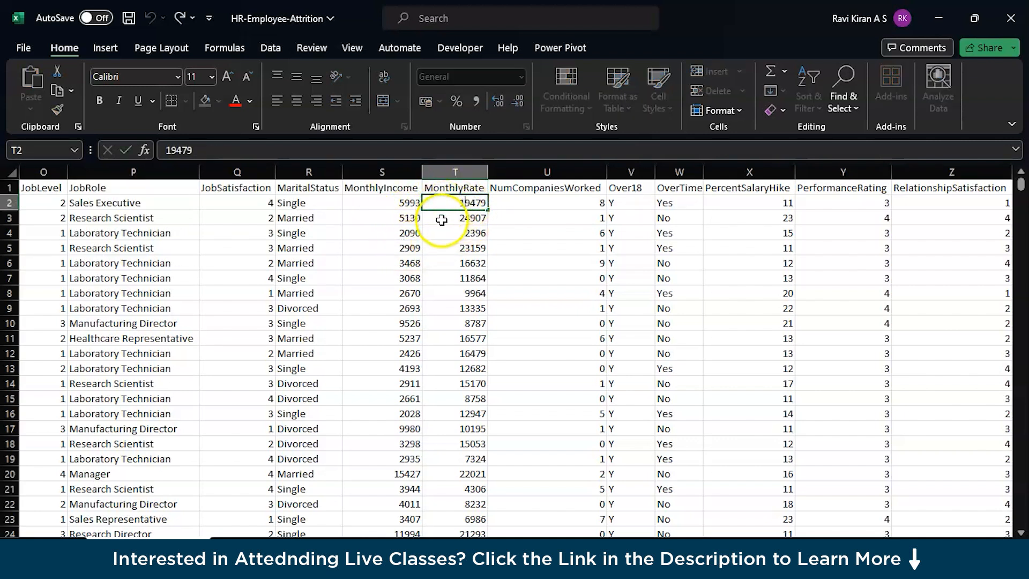
pyautogui.click(455, 233)
pyautogui.click(404, 200)
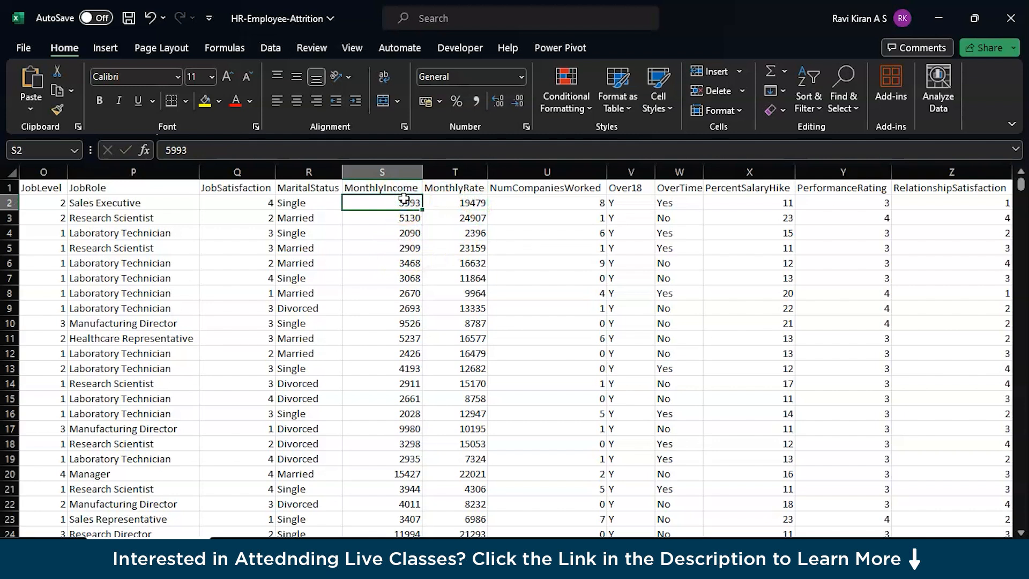
pyautogui.click(429, 215)
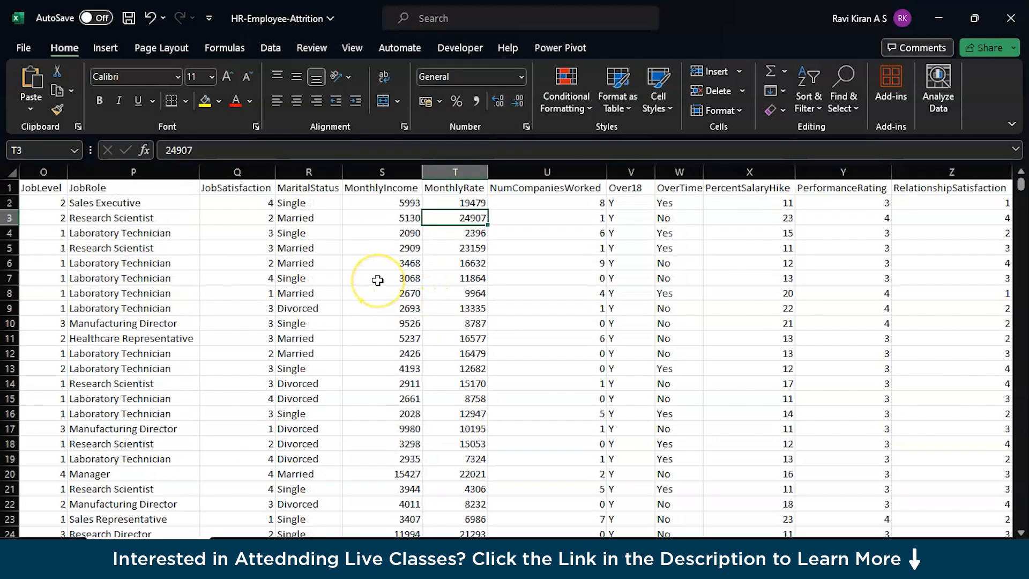
pyautogui.click(370, 170)
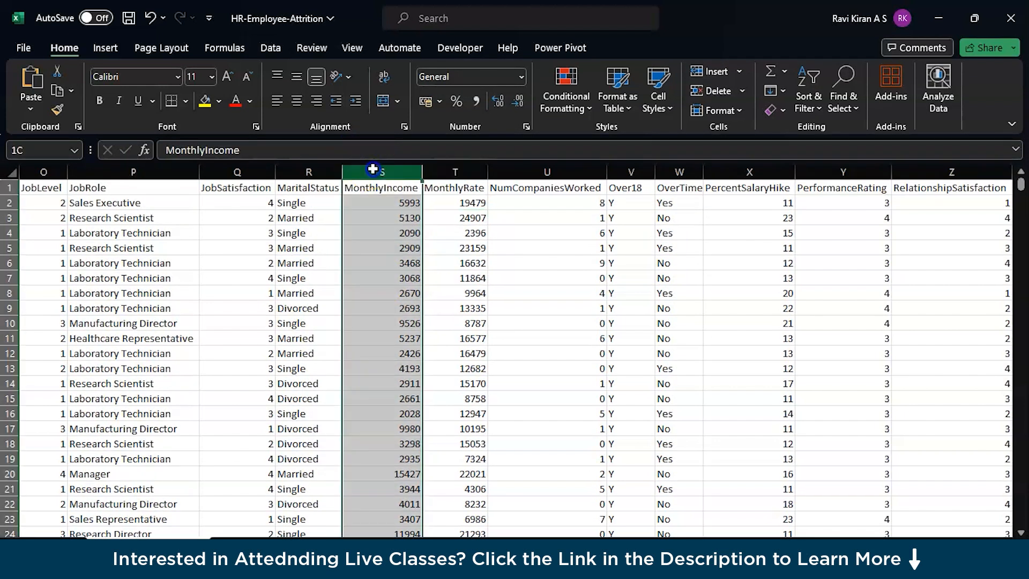
pyautogui.click(452, 170)
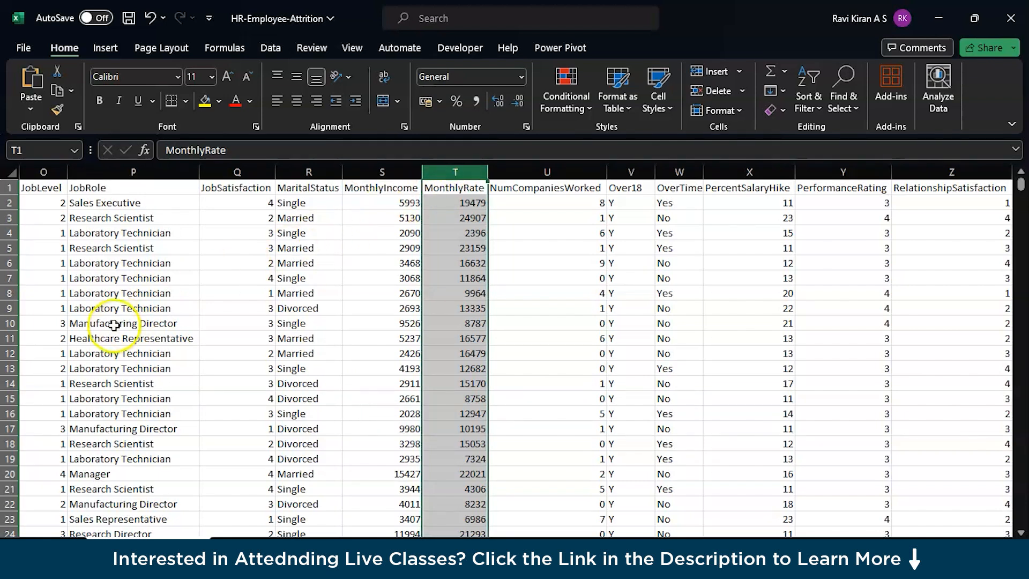
# Step: Go back along row 9 from MonthlyIncome to the JobInvolvement column and return towards the first columns
pyautogui.click(373, 306)
pyautogui.press('Left')
pyautogui.press('Left')
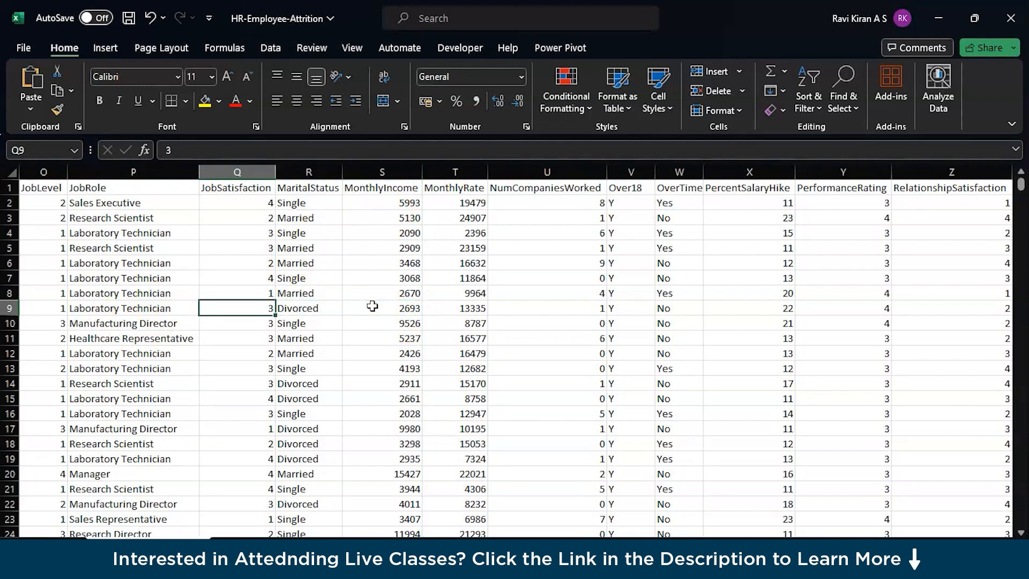
pyautogui.press('Left')
pyautogui.press('Left')
pyautogui.press('Left')
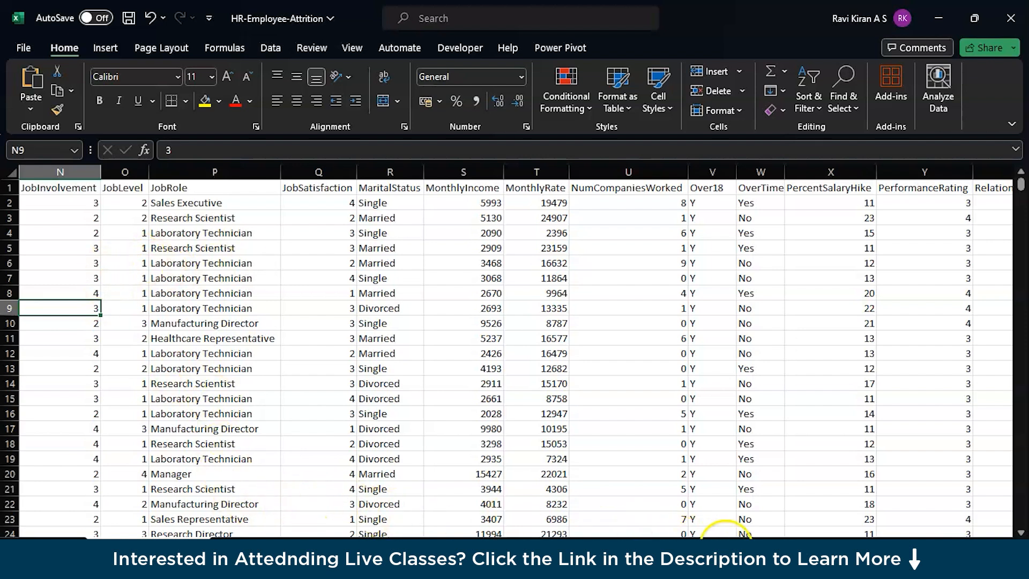
pyautogui.moveTo(771, 551); pyautogui.dragTo(696, 551)
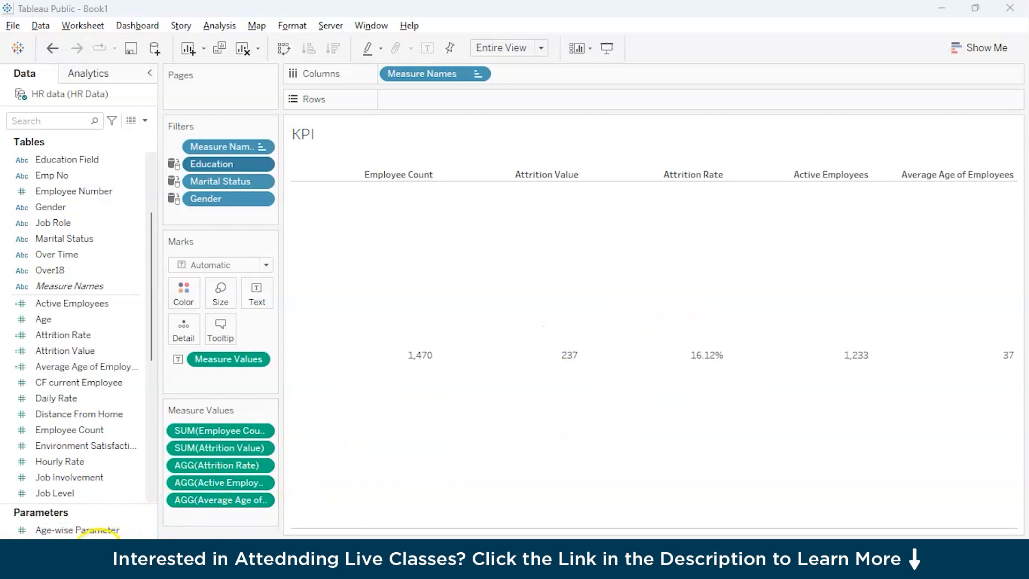
# Step: Switch to the empty Book2 workbook in Tableau Public
pyautogui.click(942, 18)
pyautogui.hotkey('alt', 'Tab')
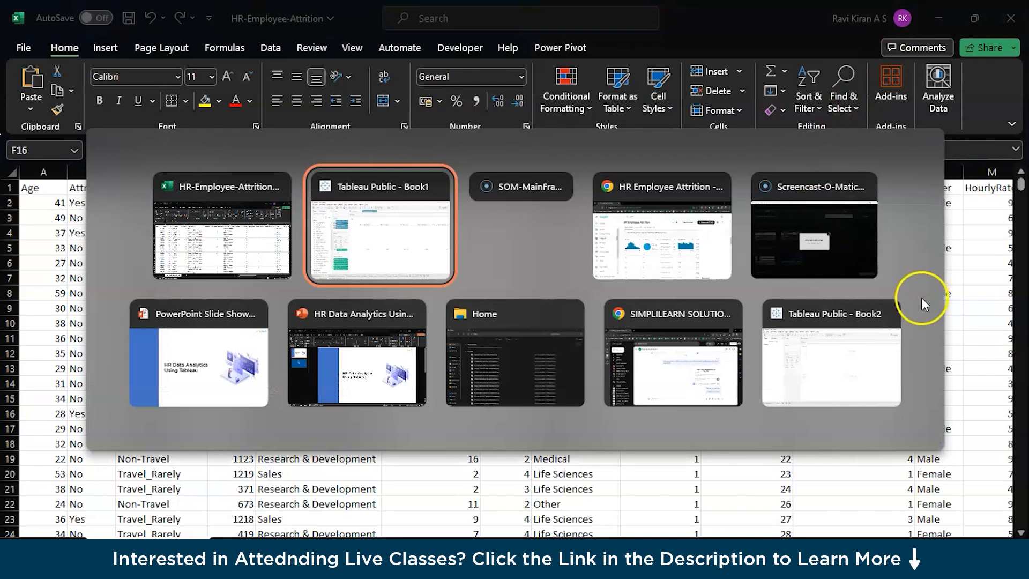
pyautogui.click(889, 325)
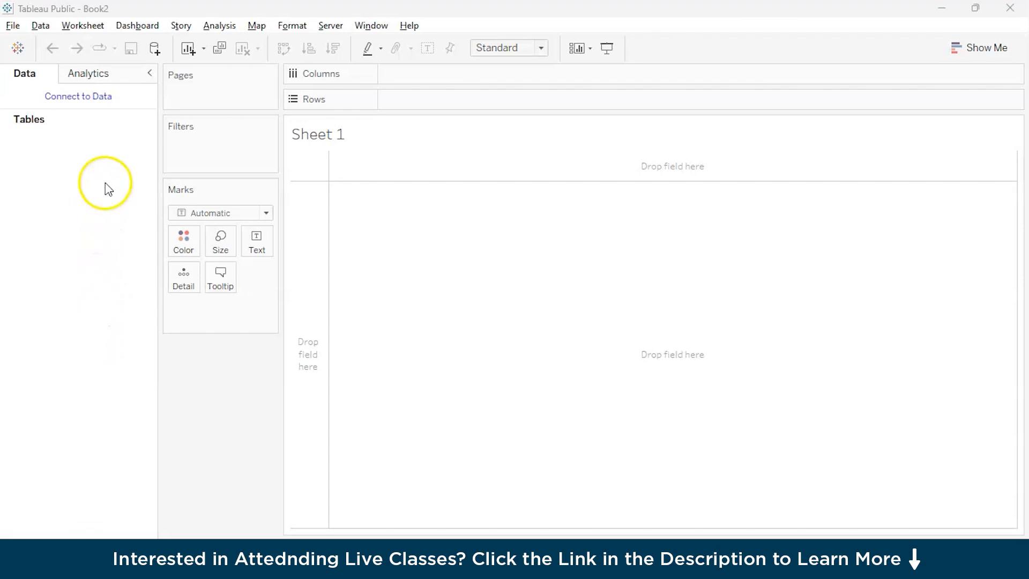
# Step: Open the data connection page of the Book2 workbook
pyautogui.click(75, 107)
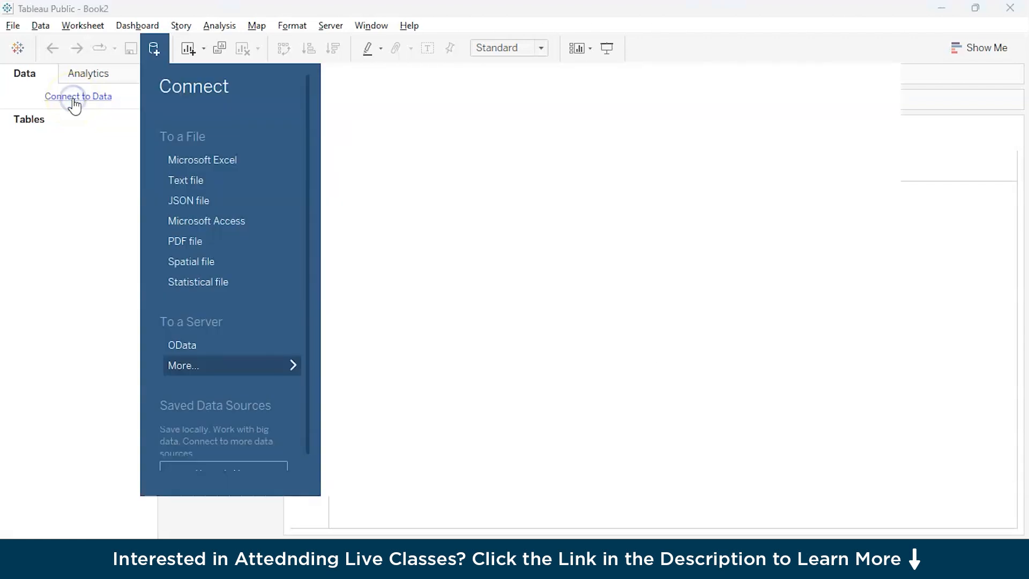
pyautogui.click(57, 164)
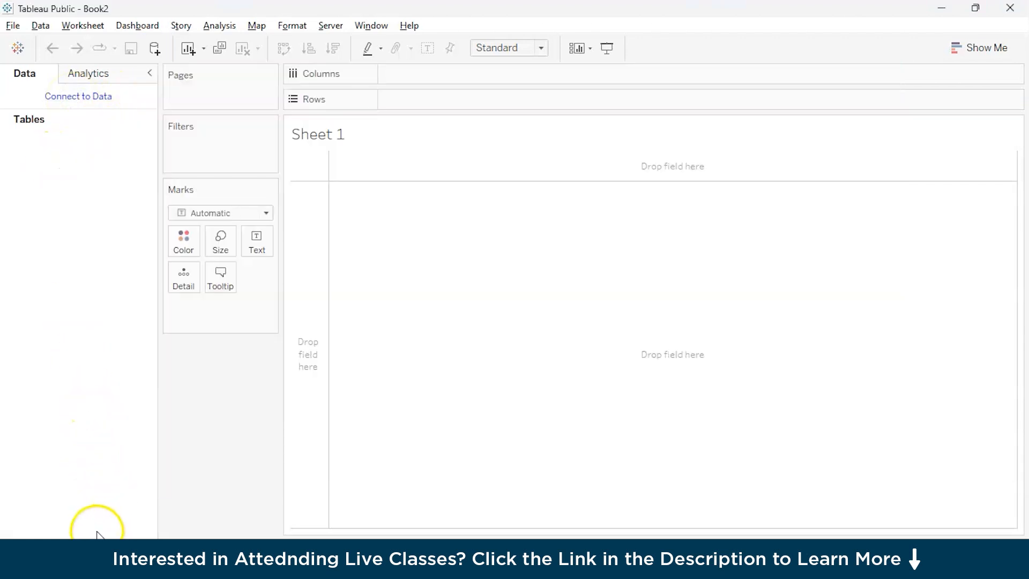
pyautogui.click(60, 559)
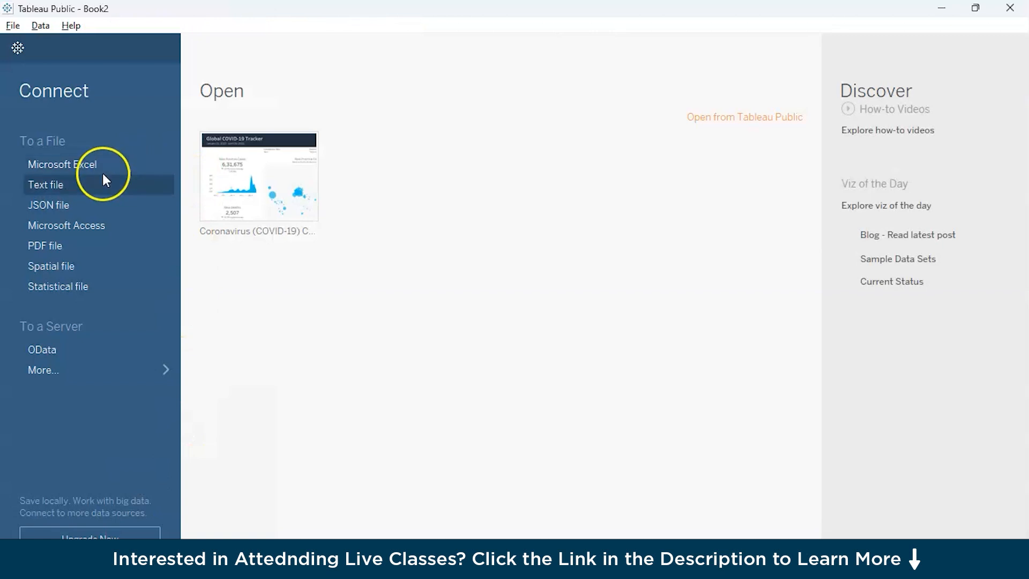
# Step: Start a Microsoft Excel connection and list all file types in the archive (1) folder of Downloads
pyautogui.click(73, 169)
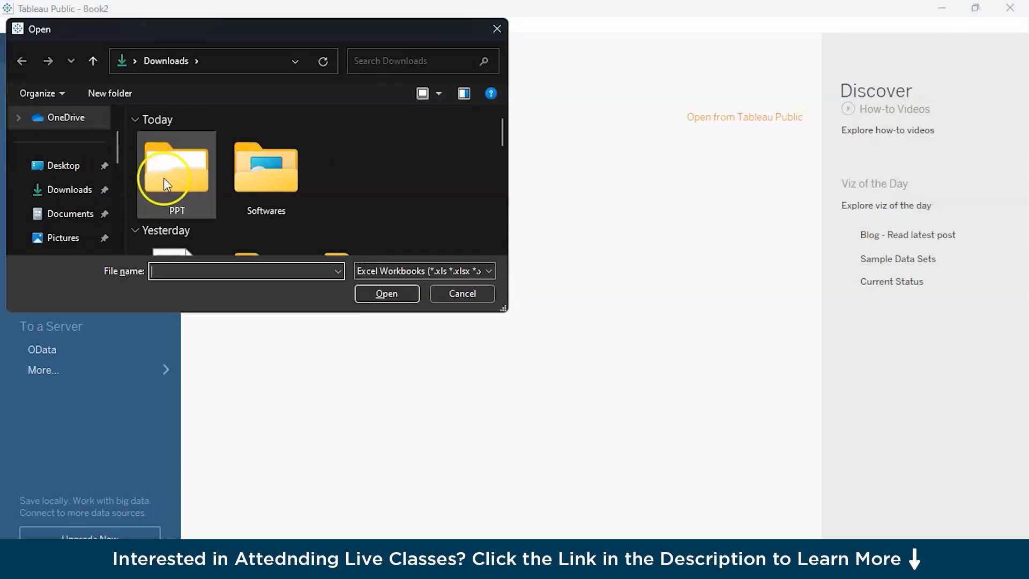
pyautogui.scroll(-3, 371, 170)
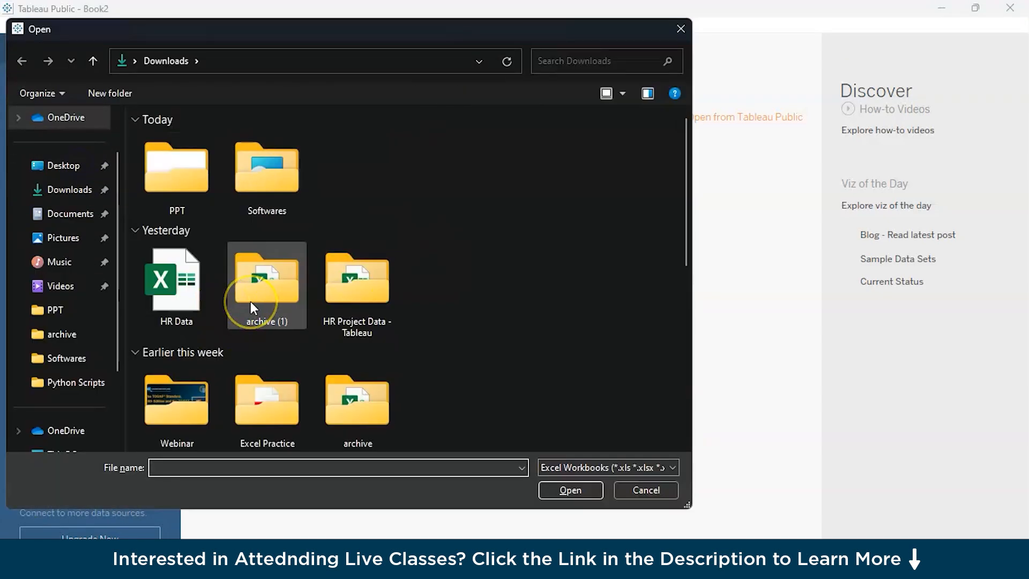
pyautogui.doubleClick(255, 294)
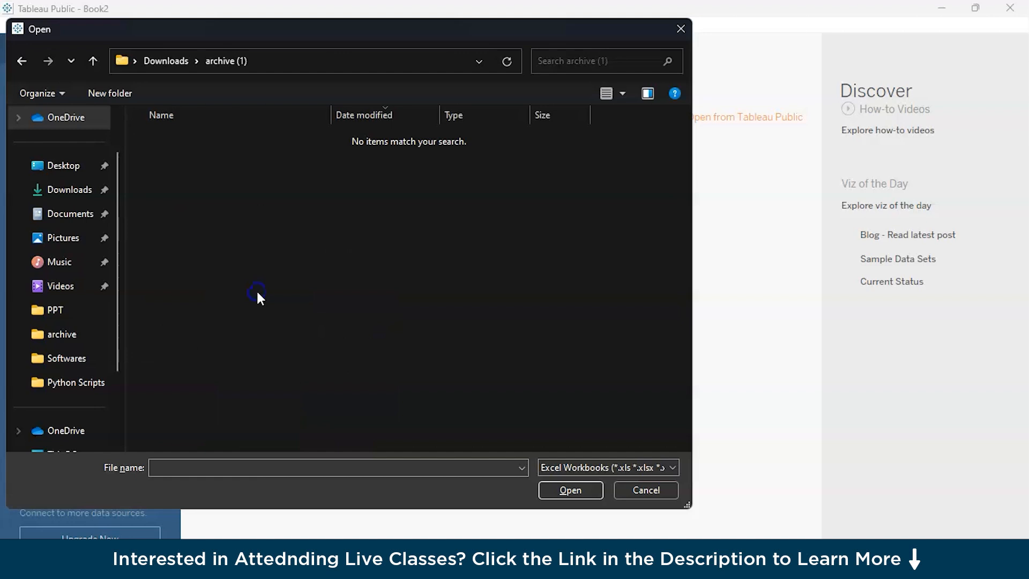
pyautogui.click(571, 474)
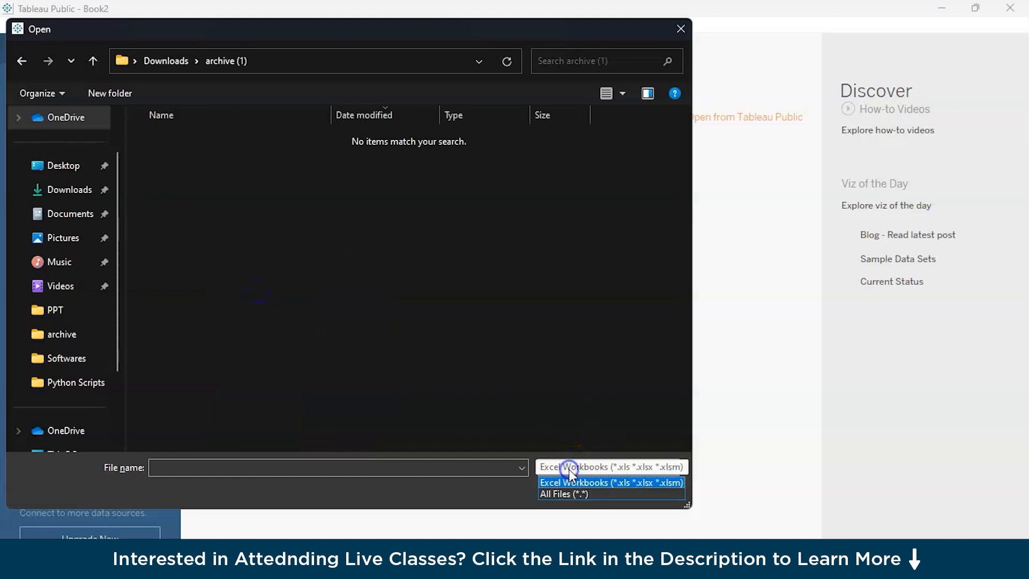
pyautogui.click(603, 494)
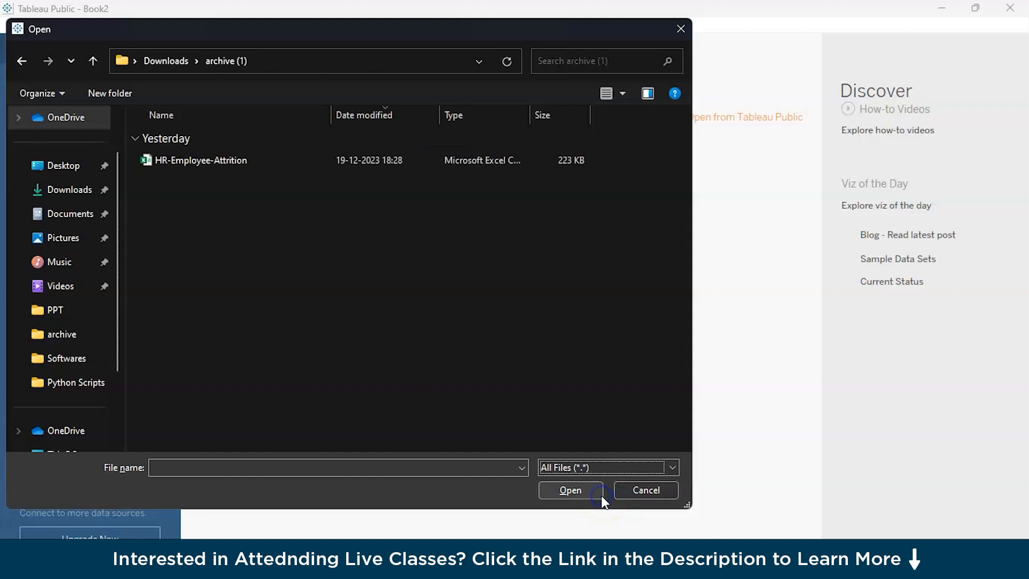
# Step: Try to connect to the HR-Employee-Attrition file as a Microsoft Excel data source
pyautogui.click(437, 161)
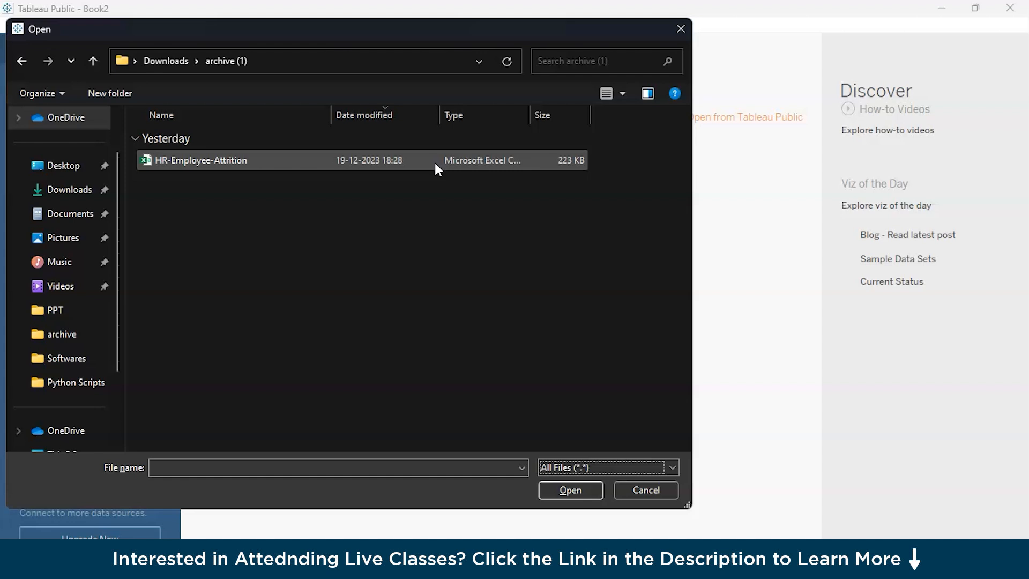
pyautogui.click(269, 168)
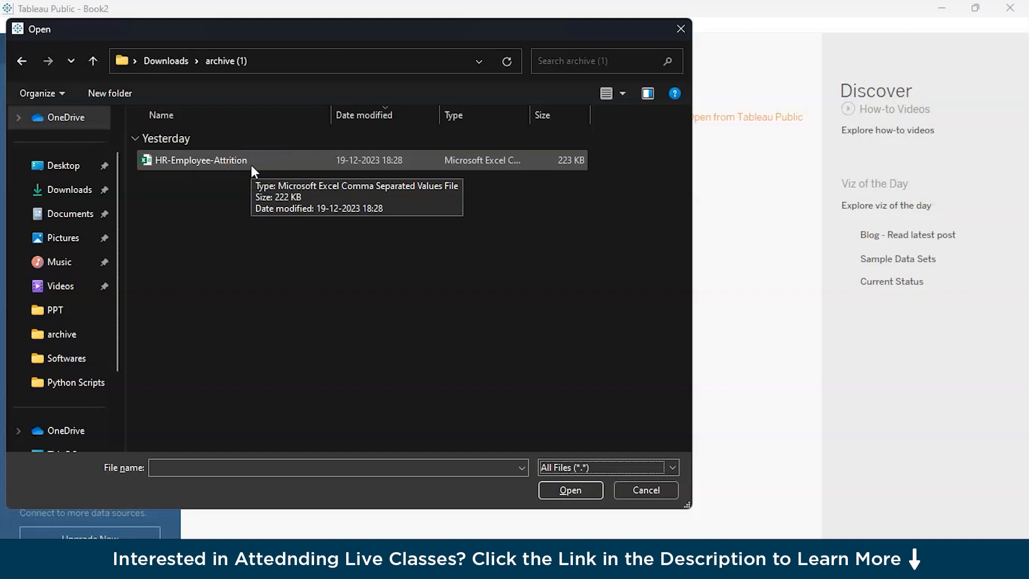
pyautogui.click(239, 172)
pyautogui.click(549, 556)
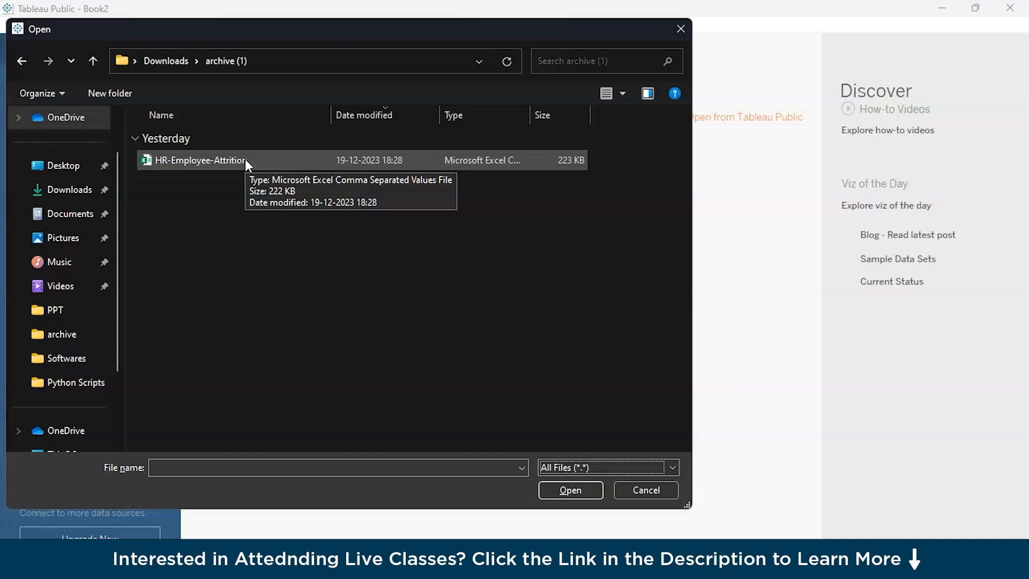
pyautogui.click(612, 471)
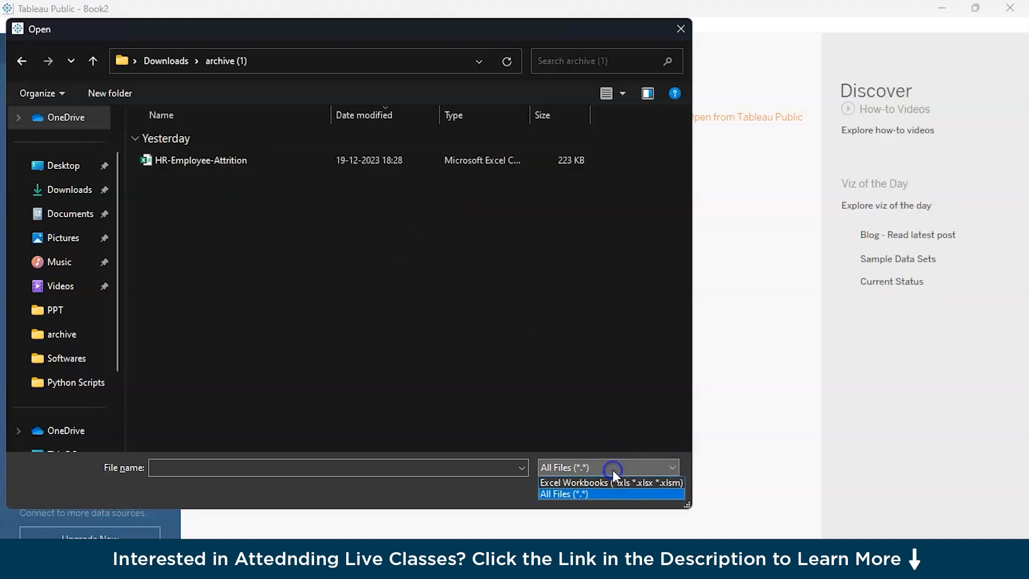
pyautogui.click(558, 437)
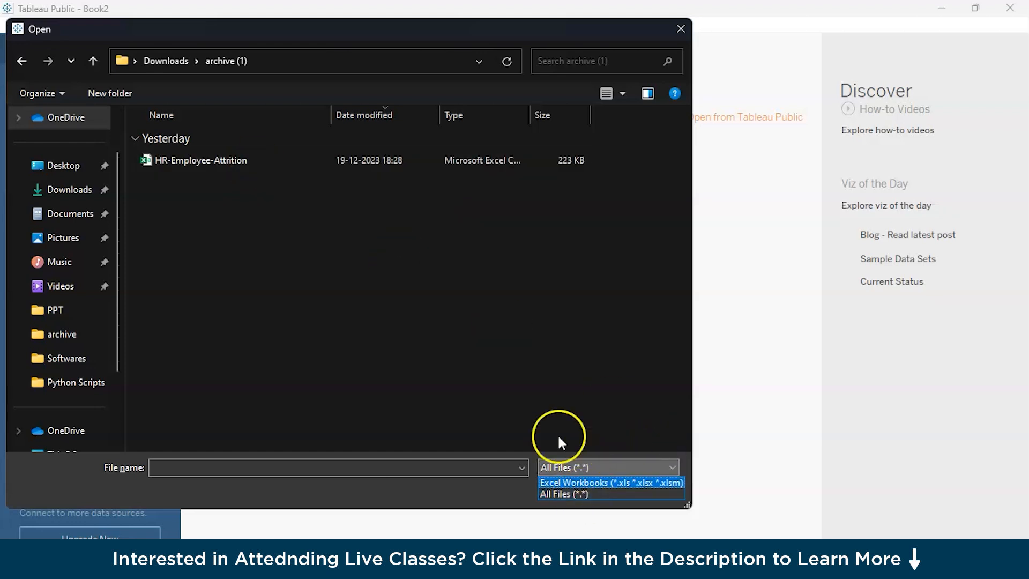
pyautogui.click(277, 160)
pyautogui.click(558, 490)
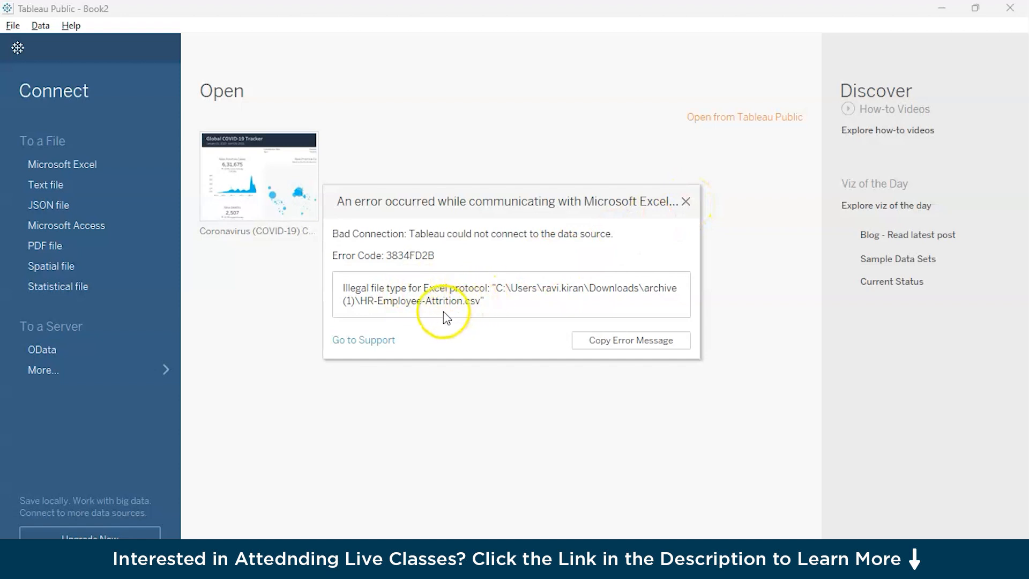
pyautogui.click(686, 201)
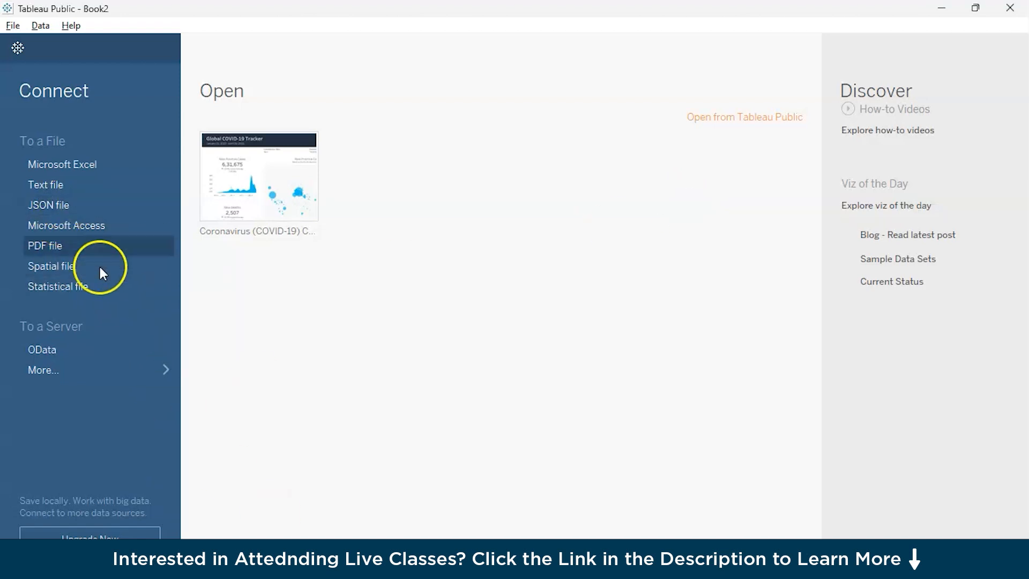
# Step: Connect to the HR Data Excel workbook in the Downloads folder and look through its field list
pyautogui.click(87, 169)
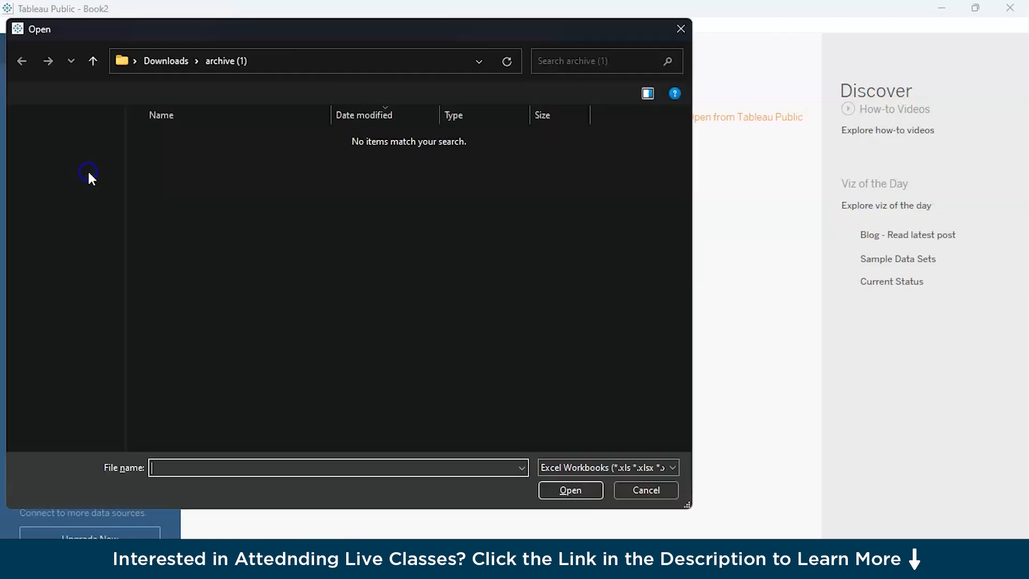
pyautogui.click(166, 61)
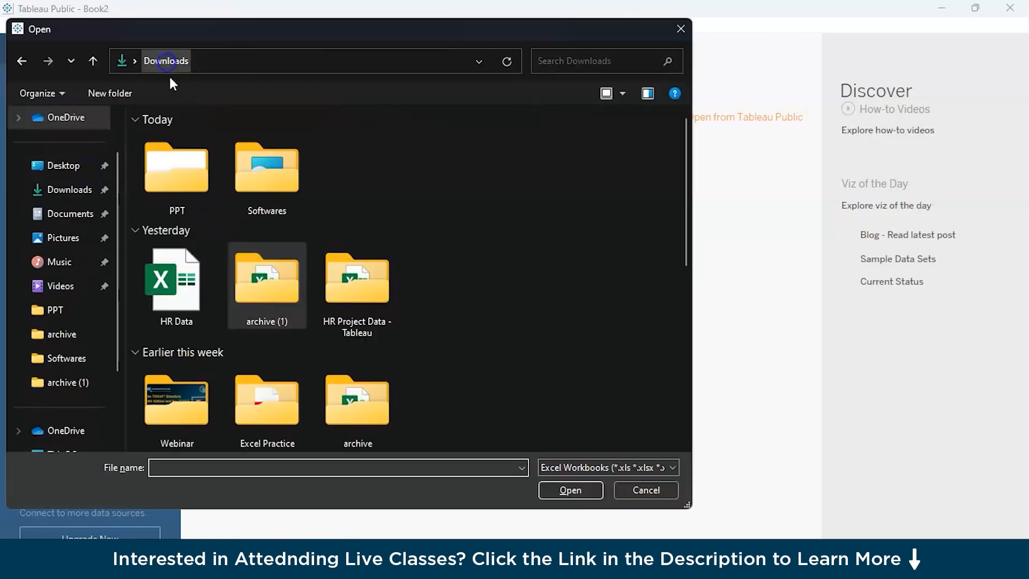
pyautogui.click(171, 295)
pyautogui.click(127, 304)
pyautogui.doubleClick(163, 301)
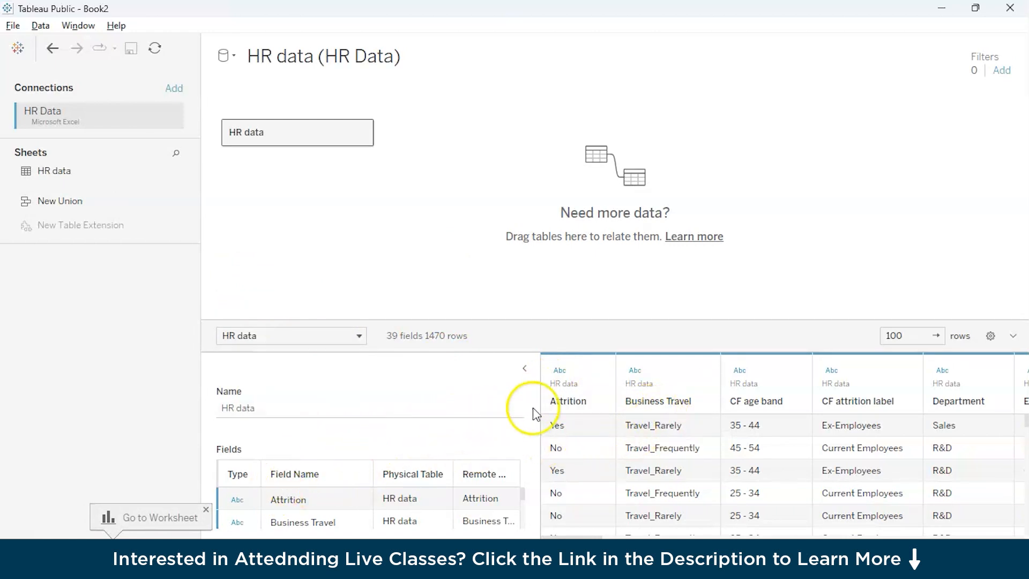
pyautogui.scroll(-2, 514, 490)
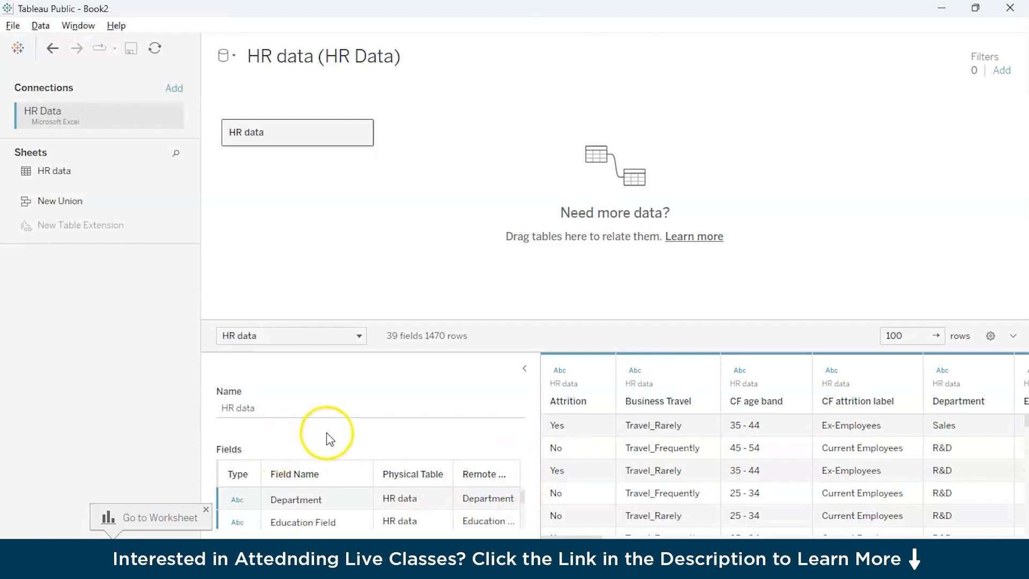
# Step: Enlarge the data preview area and look through the HR data table's field list from start to end
pyautogui.click(439, 497)
pyautogui.moveTo(475, 320); pyautogui.dragTo(478, 175)
pyautogui.scroll(-3, 345, 429)
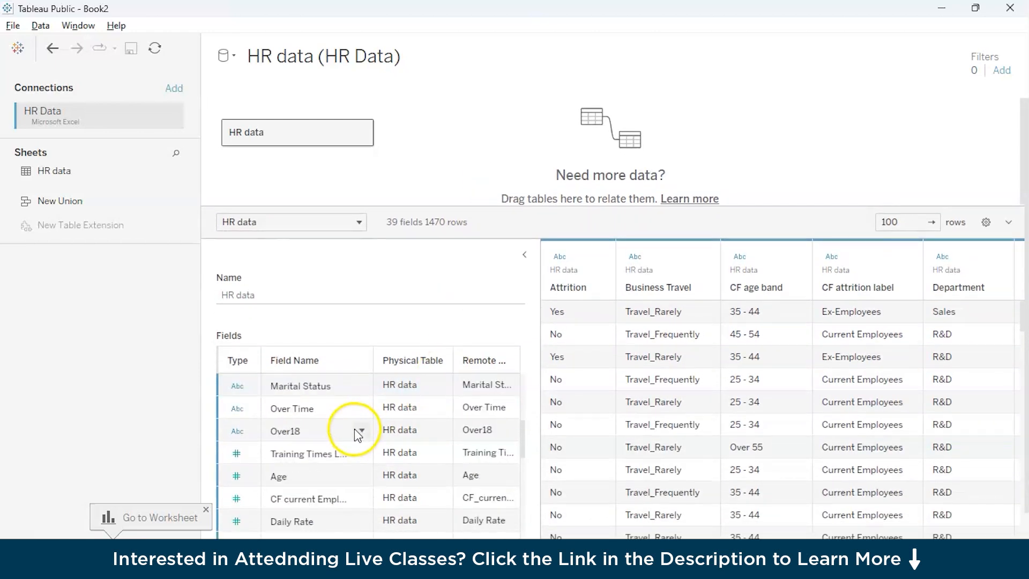
pyautogui.scroll(-3, 316, 438)
pyautogui.scroll(8, 306, 453)
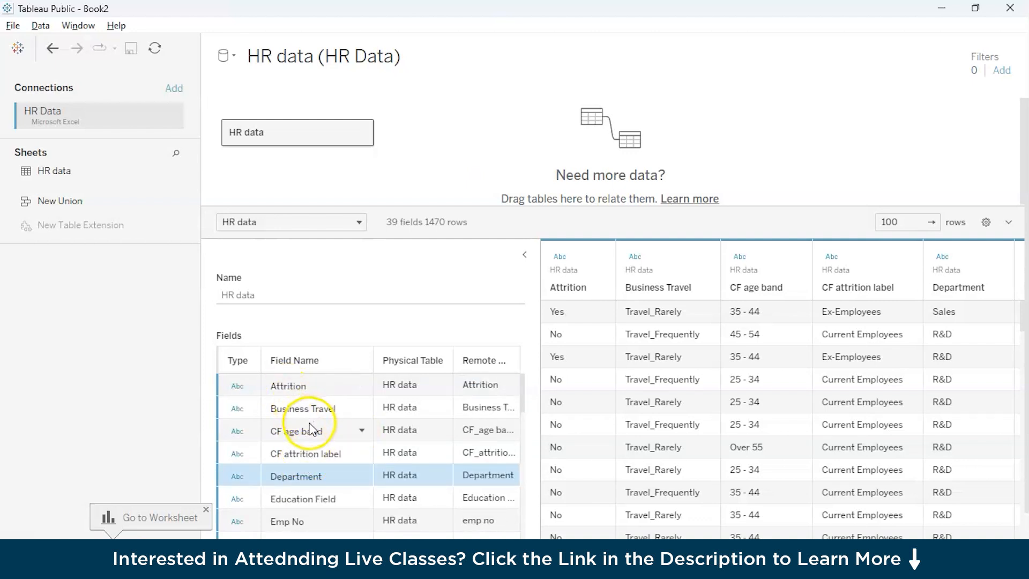
pyautogui.scroll(-4, 310, 426)
pyautogui.scroll(-12, 312, 428)
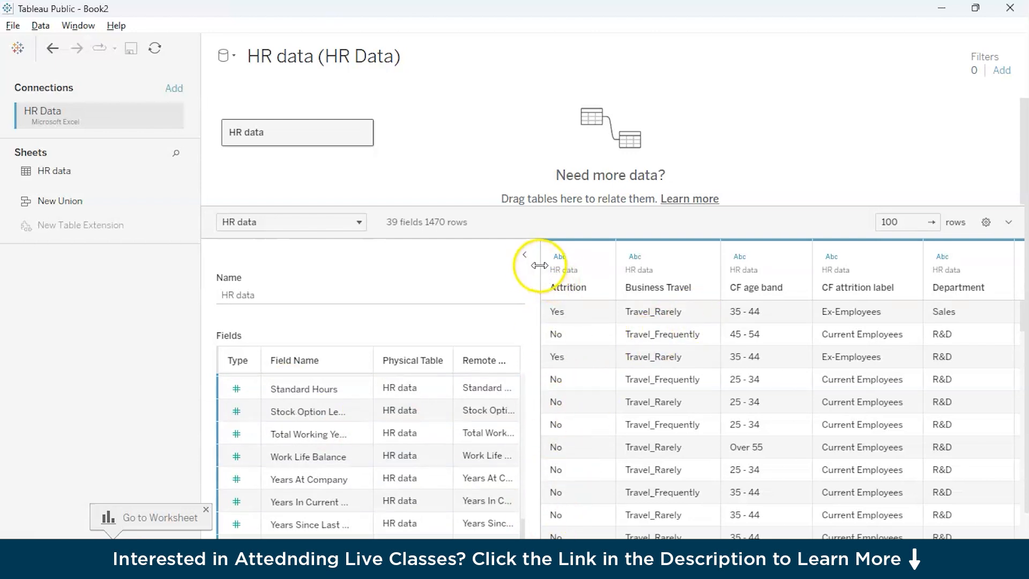
# Step: Collapse the table details and look through the HR data rows in the data preview
pyautogui.click(523, 256)
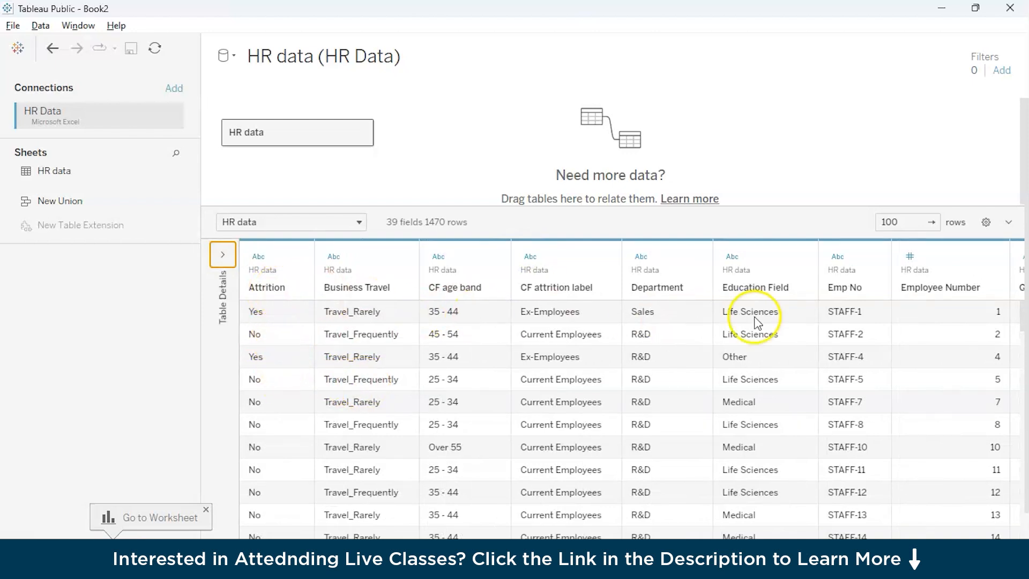
pyautogui.scroll(-1, 657, 401)
pyautogui.scroll(-8, 670, 401)
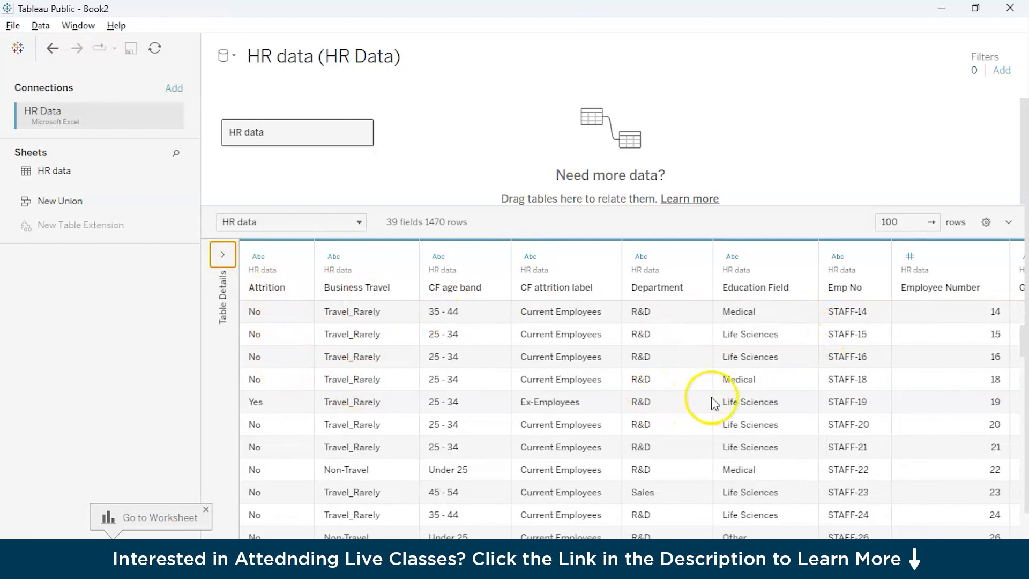
pyautogui.scroll(-3, 976, 374)
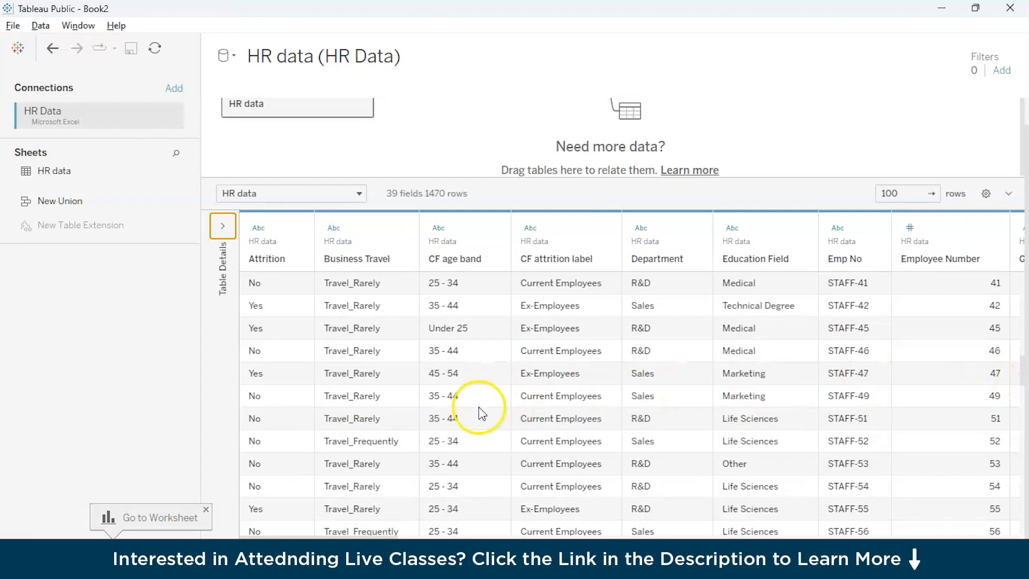
pyautogui.scroll(4, 650, 375)
# Step: Restore the data preview's smaller height and its table details, and go to the Sheet 1 worksheet
pyautogui.moveTo(490, 178); pyautogui.dragTo(487, 338)
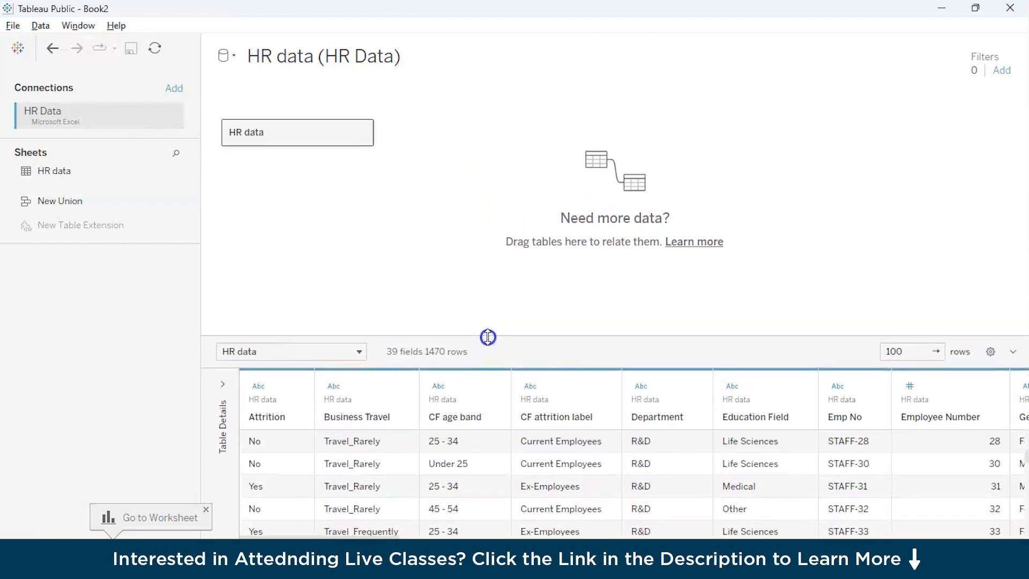
pyautogui.click(222, 384)
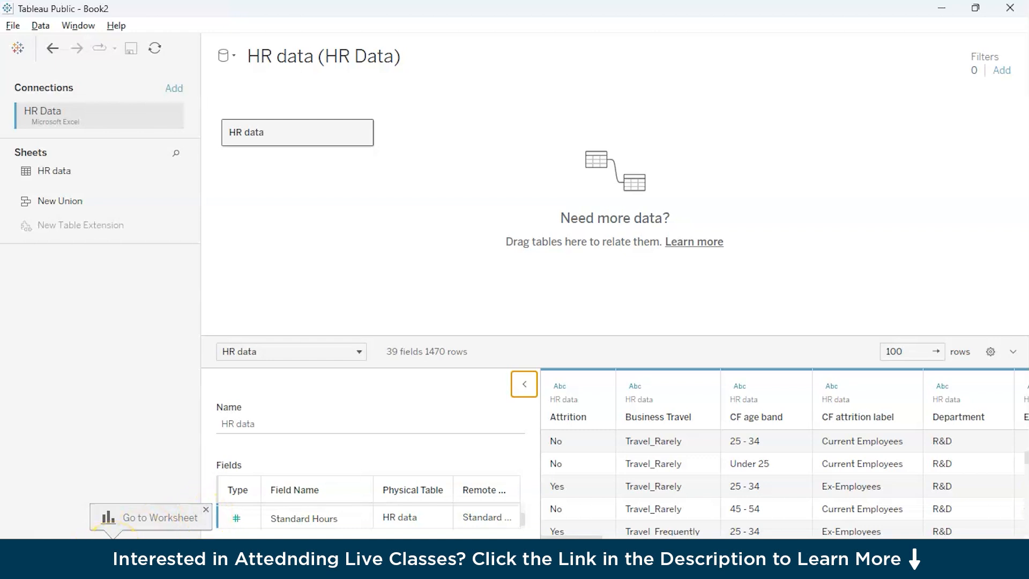
pyautogui.click(189, 525)
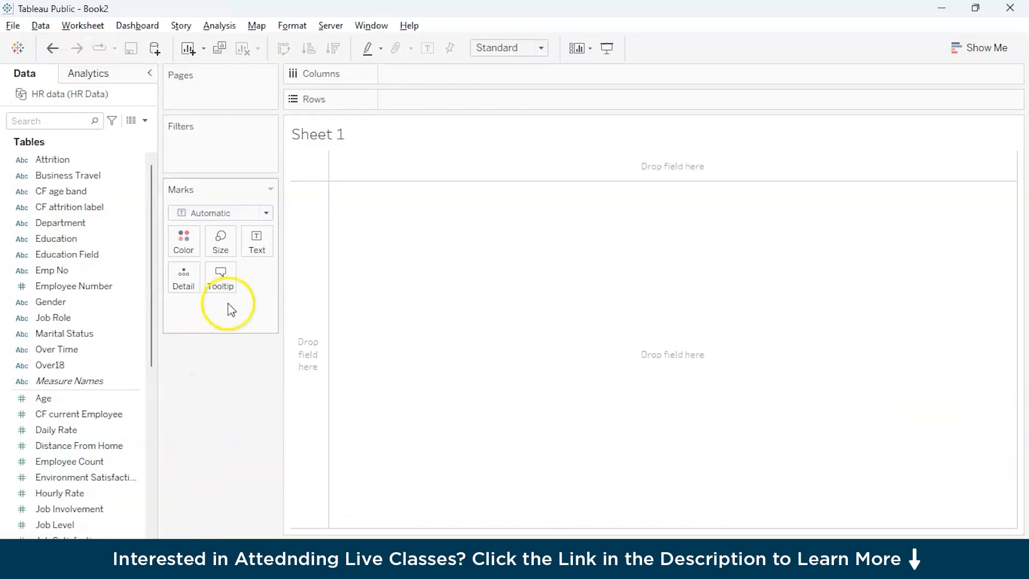
# Step: Examine the HR data fields on Sheet 1, comparing the data types of the dimensions and the measures
pyautogui.click(84, 177)
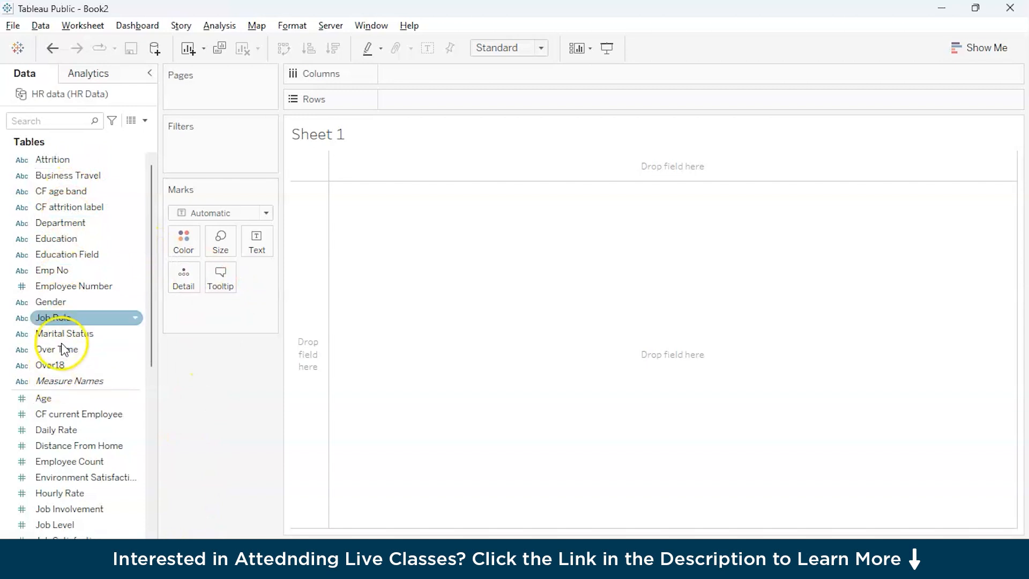
pyautogui.scroll(-4, 69, 287)
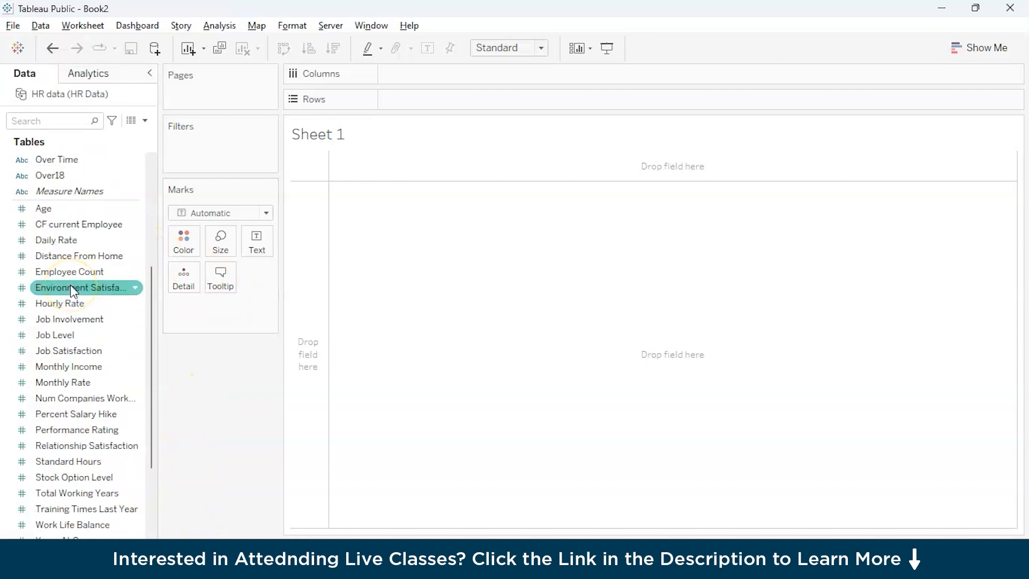
pyautogui.scroll(4, 70, 284)
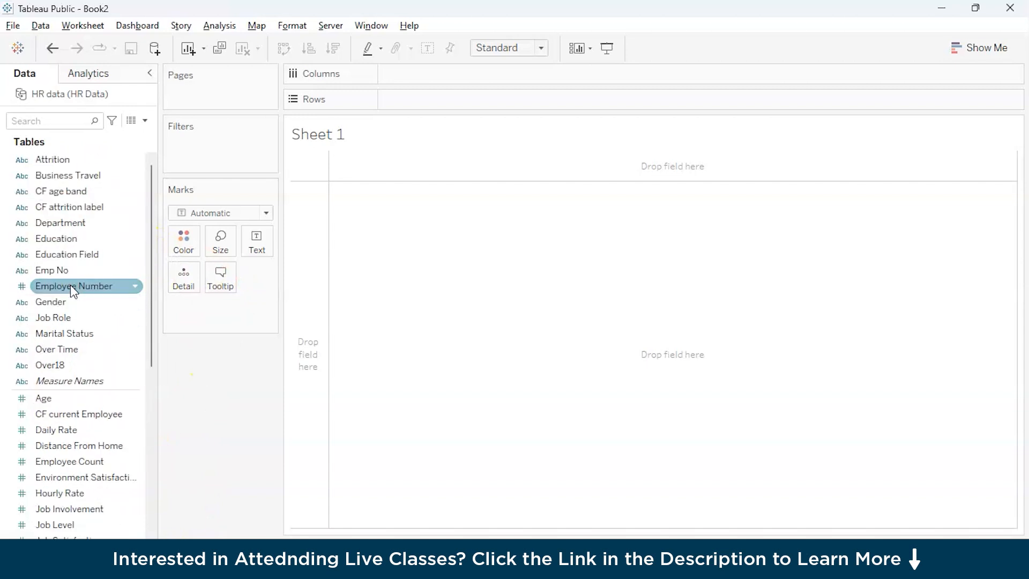
pyautogui.click(16, 162)
pyautogui.click(13, 175)
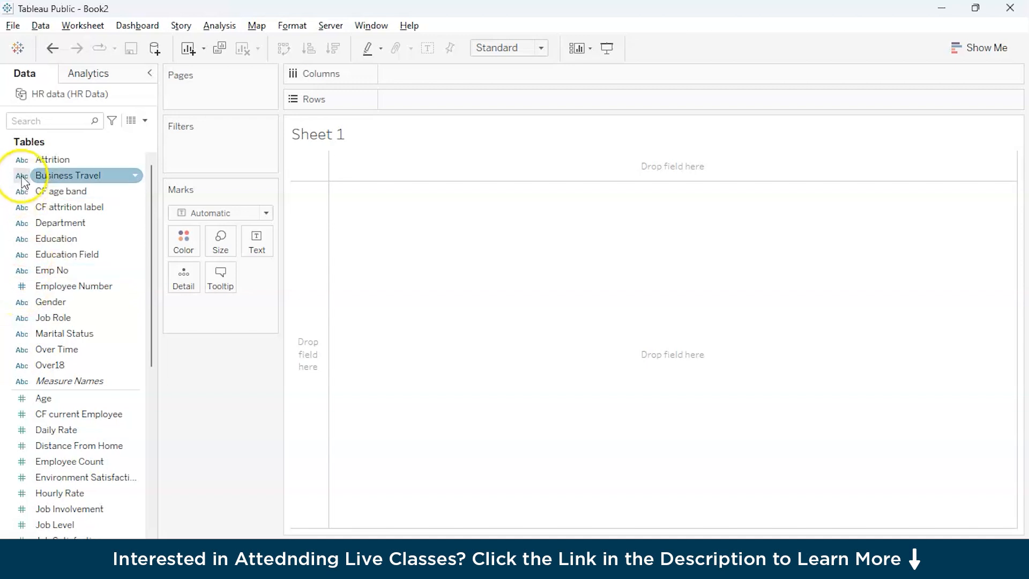
pyautogui.click(10, 254)
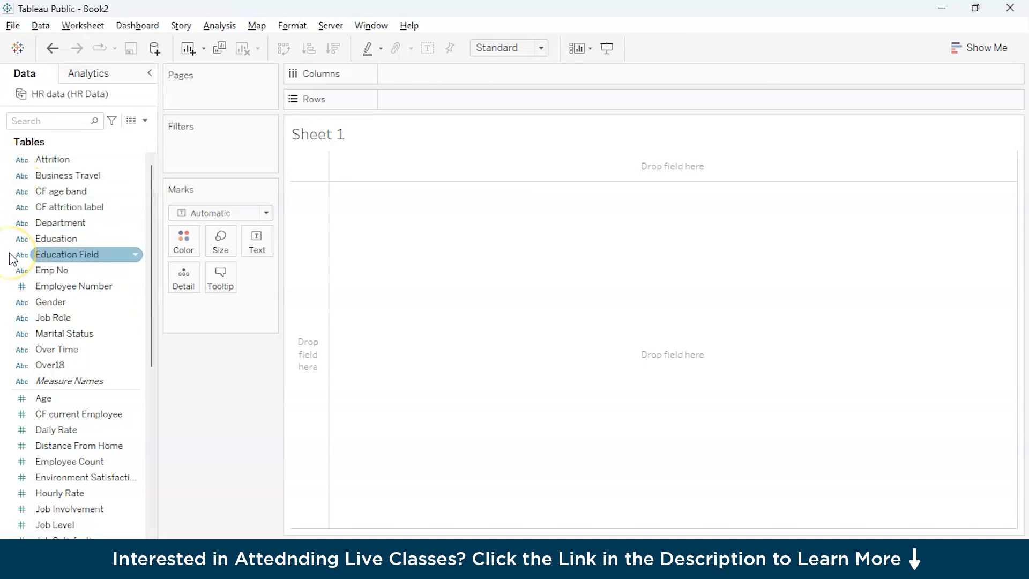
pyautogui.click(55, 285)
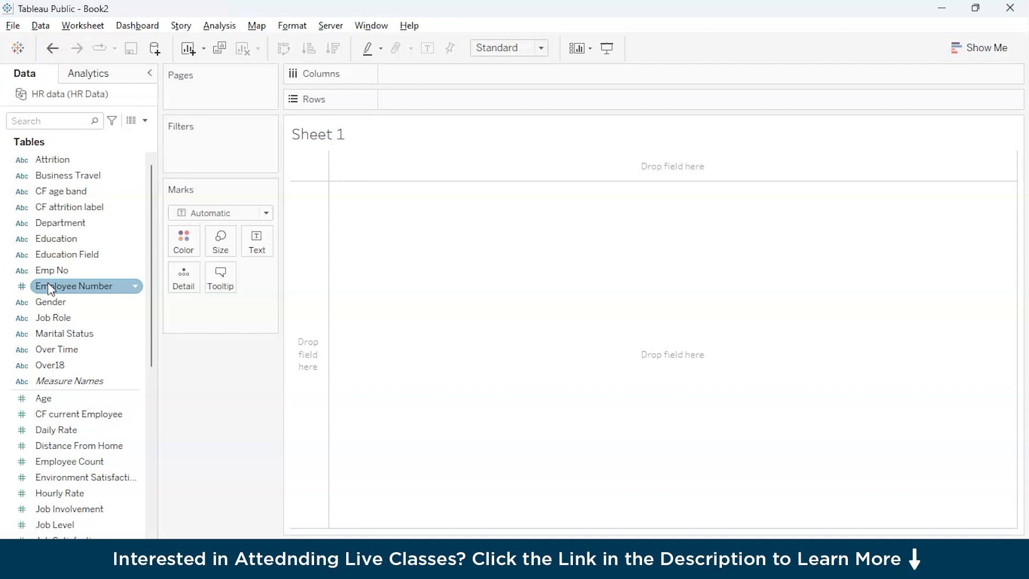
pyautogui.scroll(-1, 60, 343)
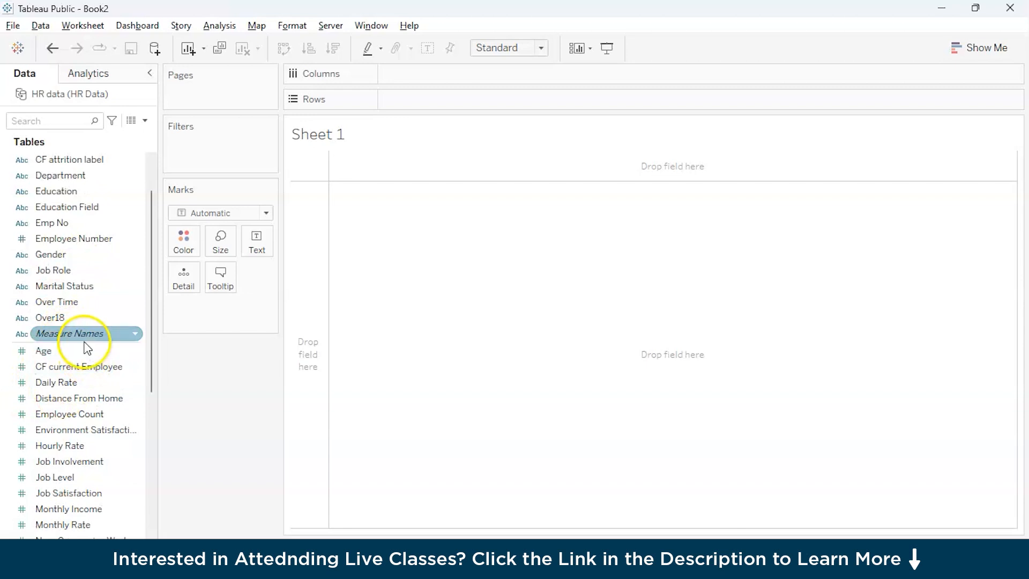
pyautogui.scroll(-3, 17, 372)
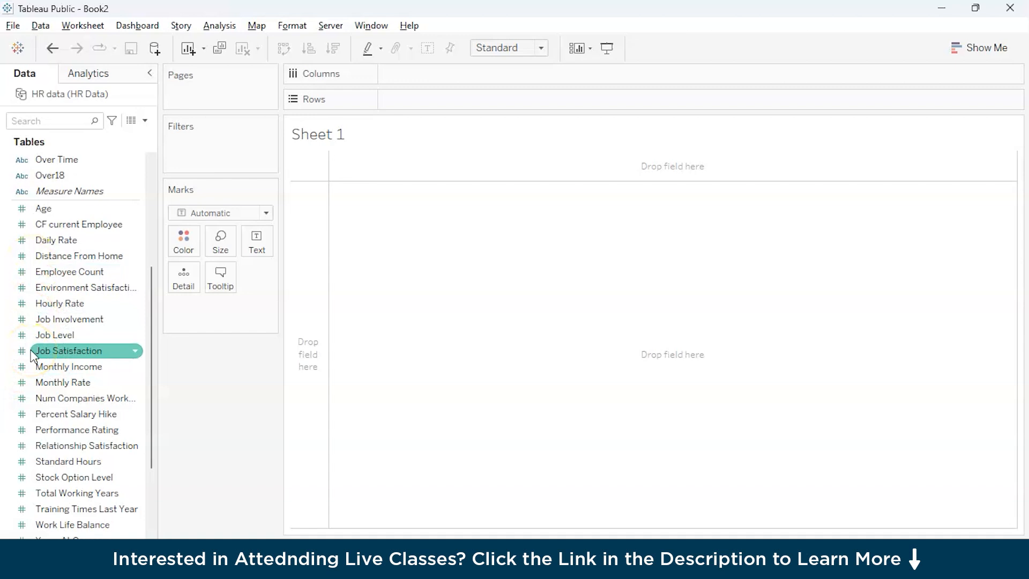
pyautogui.scroll(-2, 33, 354)
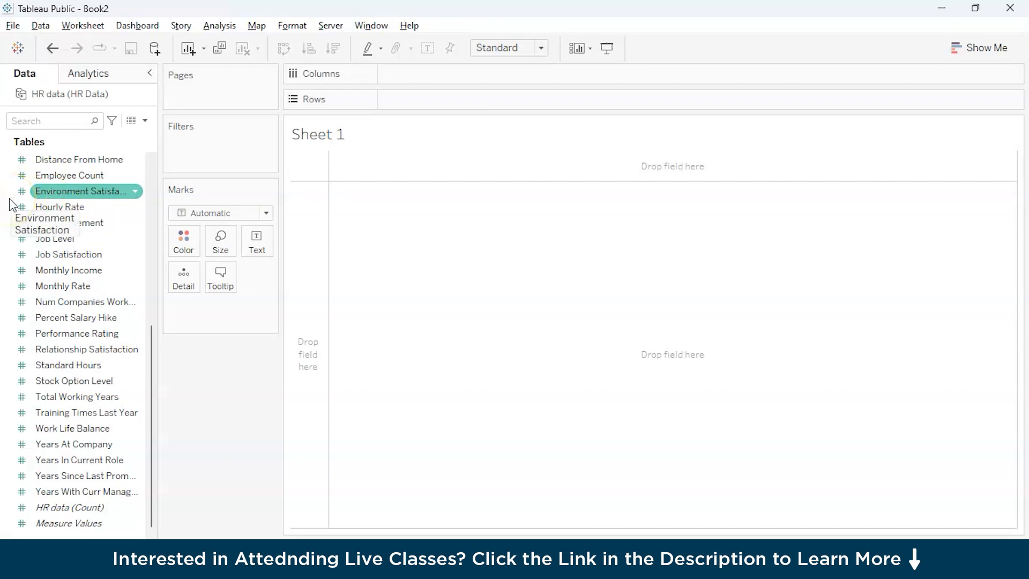
pyautogui.click(50, 181)
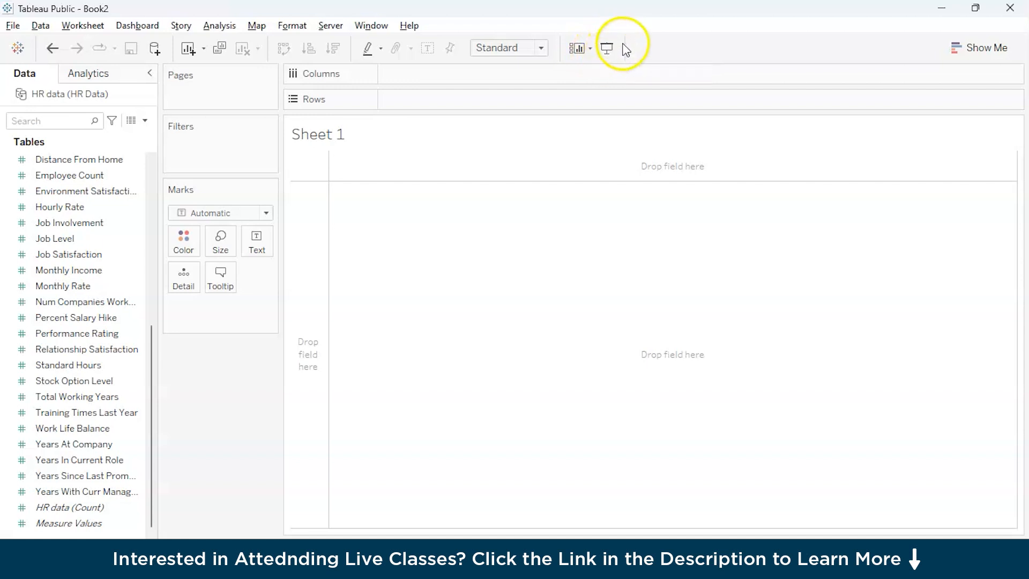
# Step: Review the view fit options for Sheet 1, keeping the fit at Standard
pyautogui.click(501, 46)
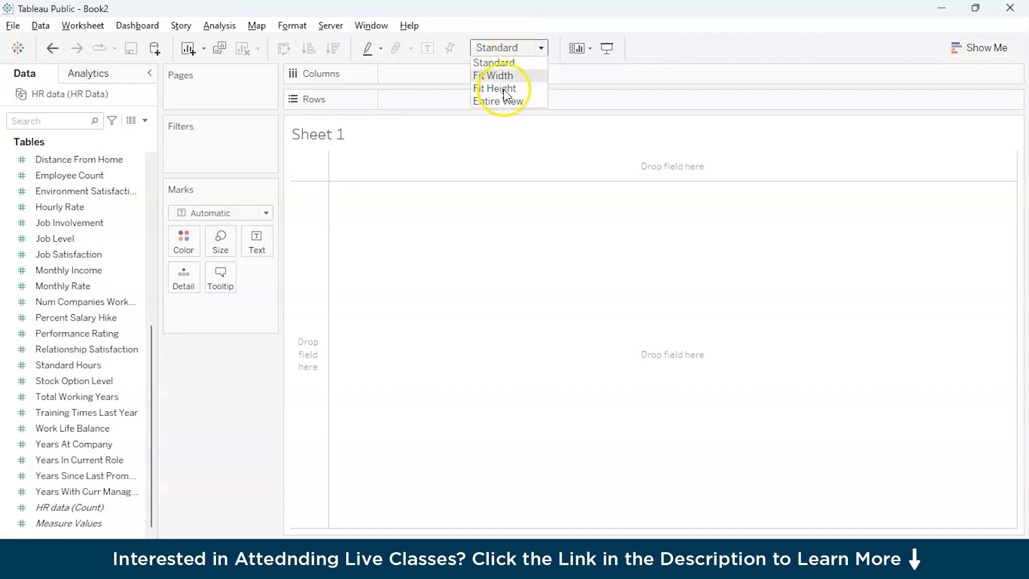
pyautogui.click(506, 63)
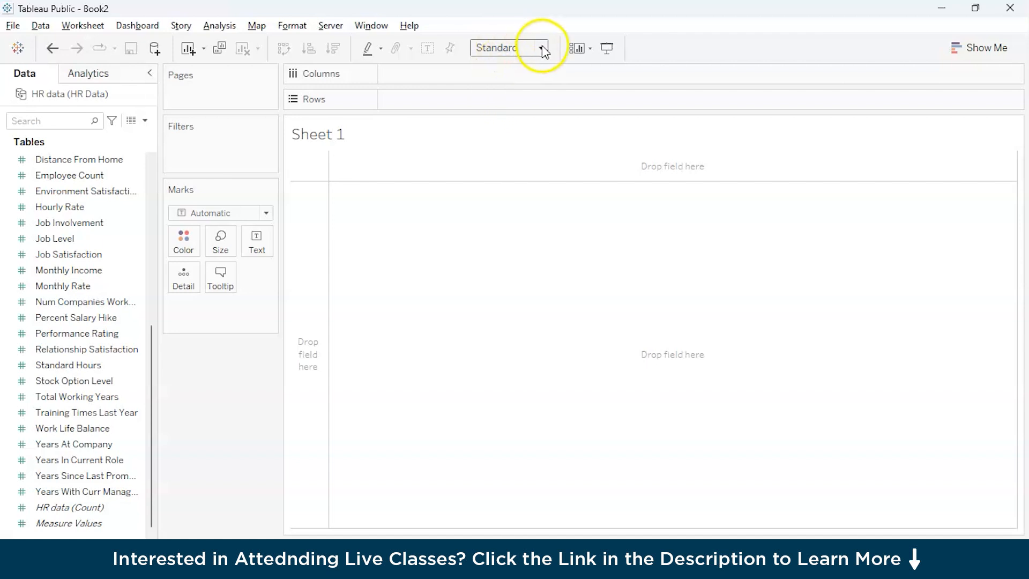
pyautogui.click(541, 49)
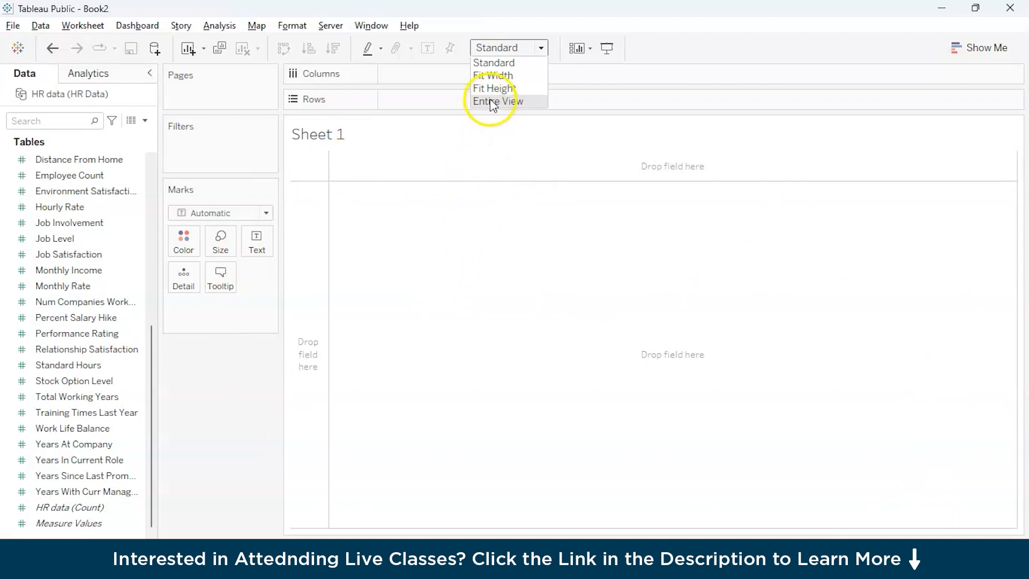
pyautogui.click(433, 282)
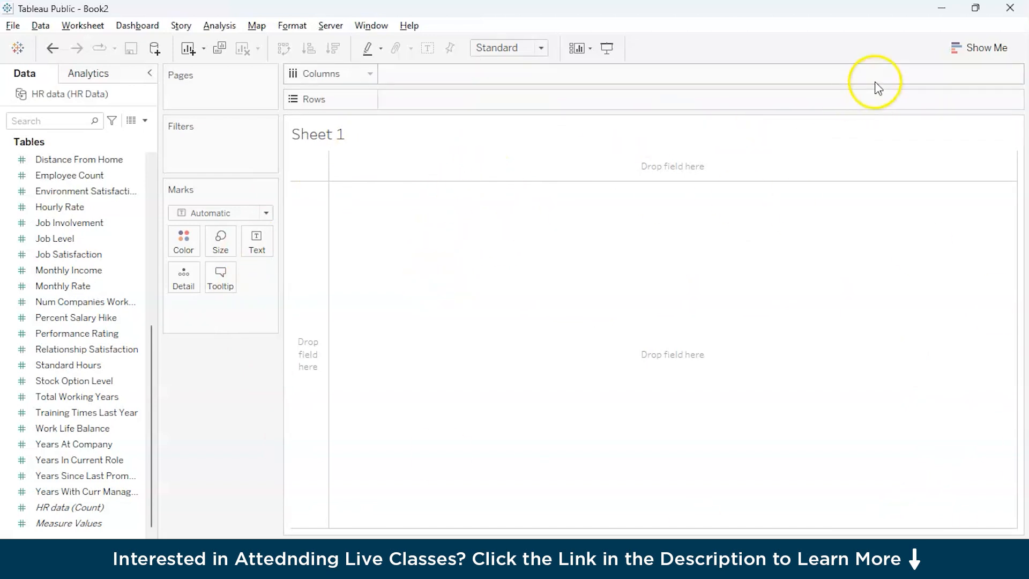
# Step: Look through the Show Me chart types and the fields that pie charts and discrete lines need
pyautogui.click(966, 47)
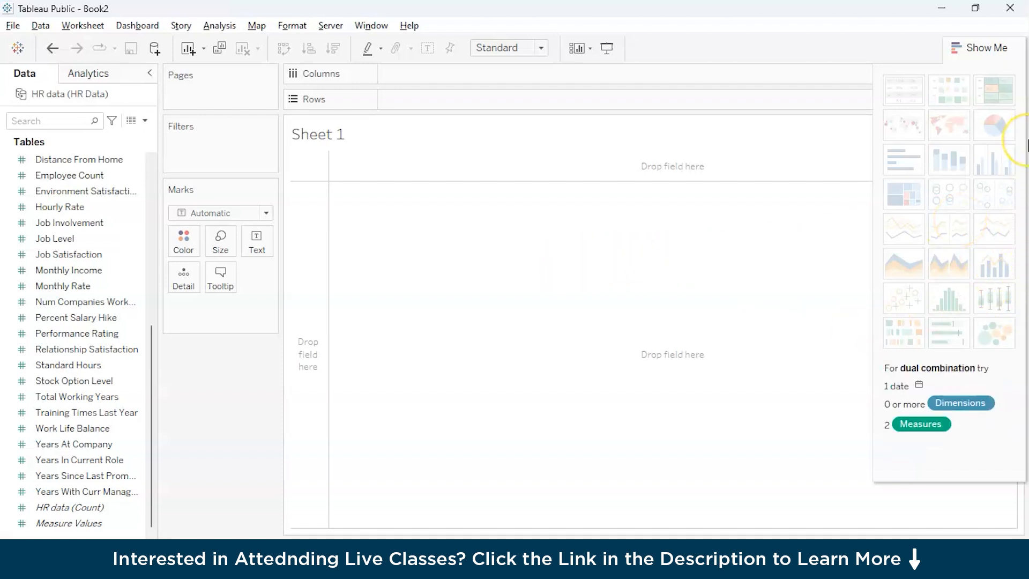
pyautogui.click(992, 123)
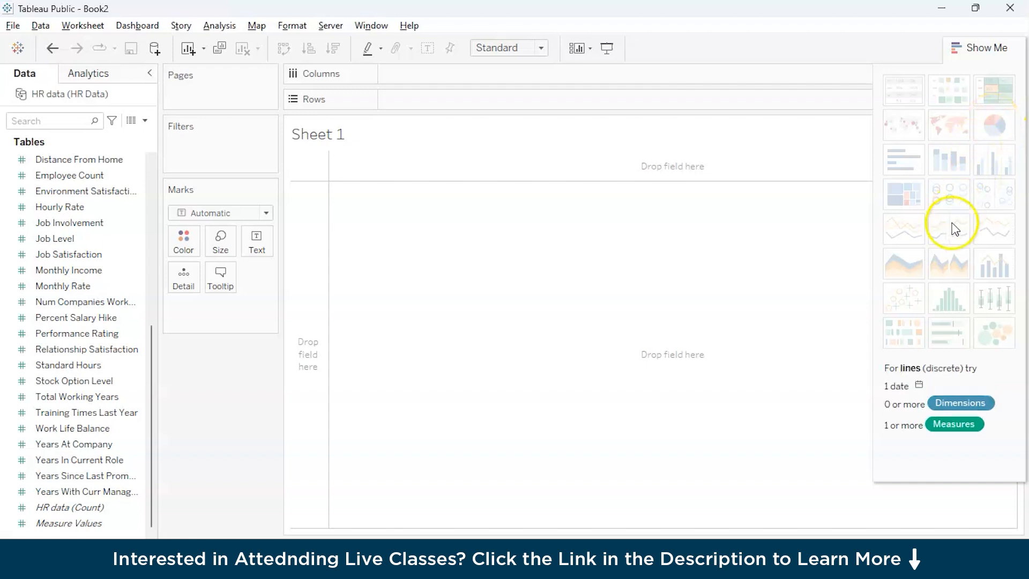
pyautogui.click(998, 130)
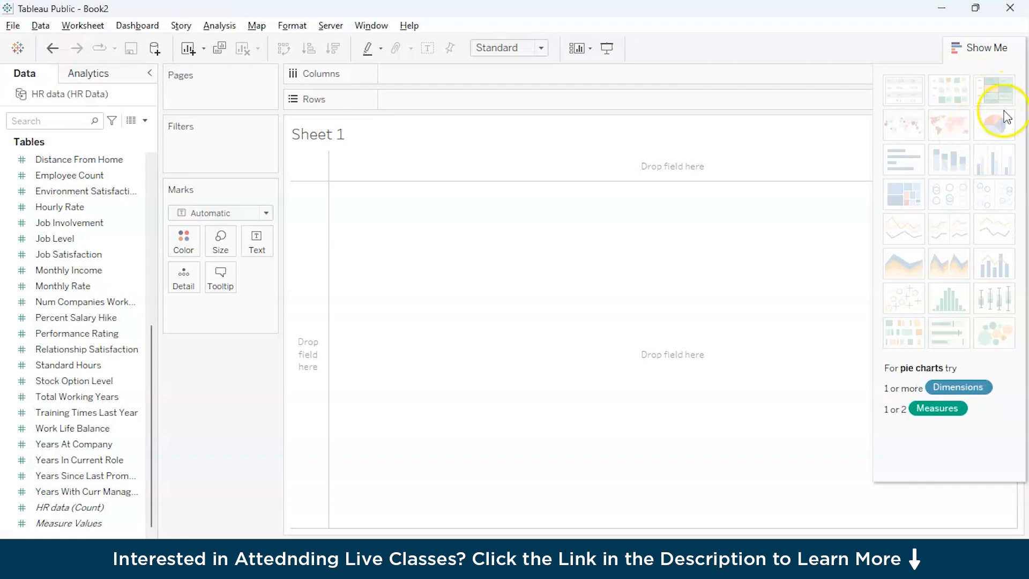
pyautogui.click(989, 54)
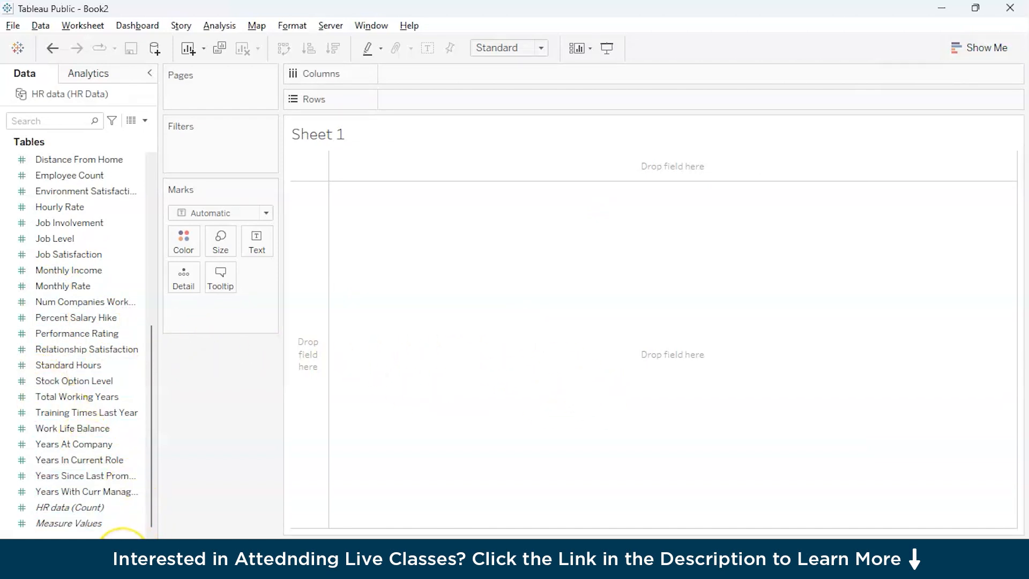
# Step: Add the Department dimension to the columns of Sheet 1
pyautogui.moveTo(122, 546)
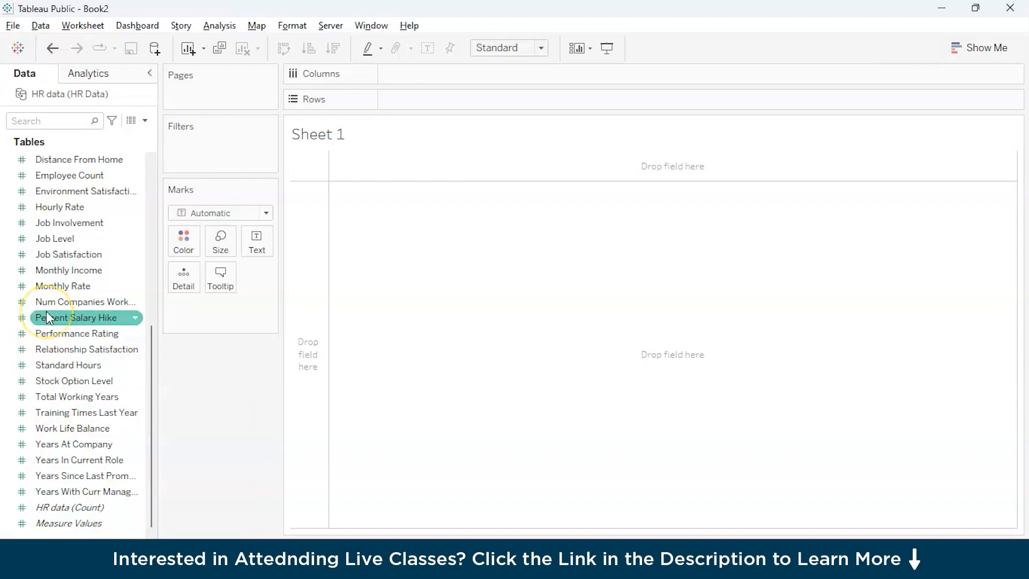
pyautogui.scroll(6, 48, 324)
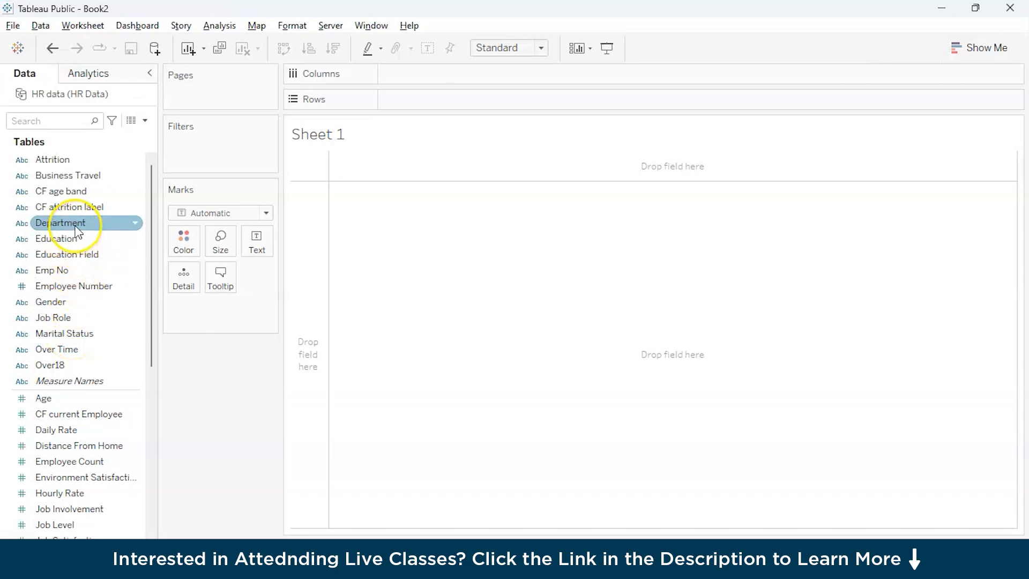
pyautogui.moveTo(77, 231); pyautogui.dragTo(458, 76)
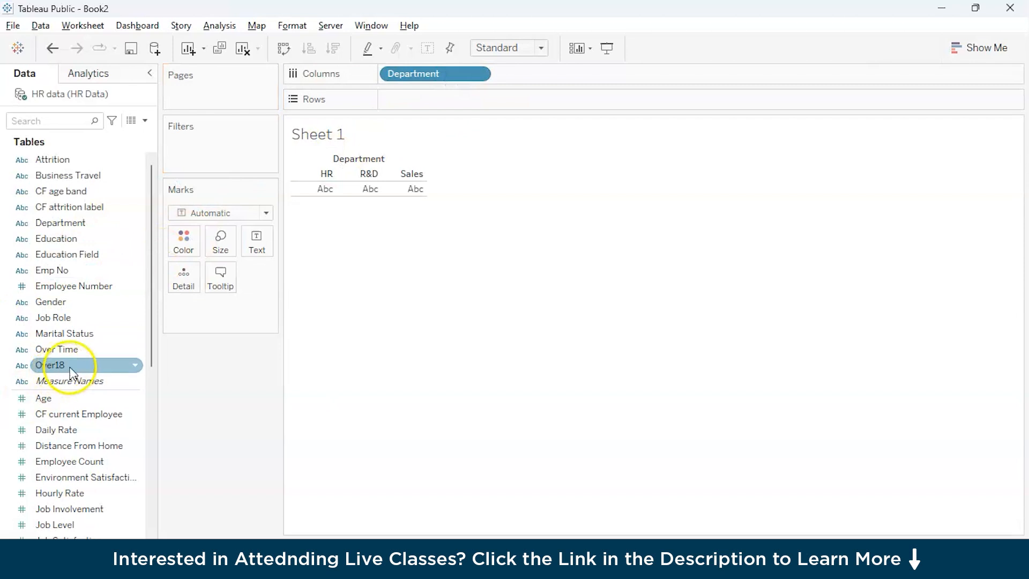
# Step: Add the Employee Count measure to the rows of Sheet 1 to chart it by Department
pyautogui.scroll(-3, 85, 346)
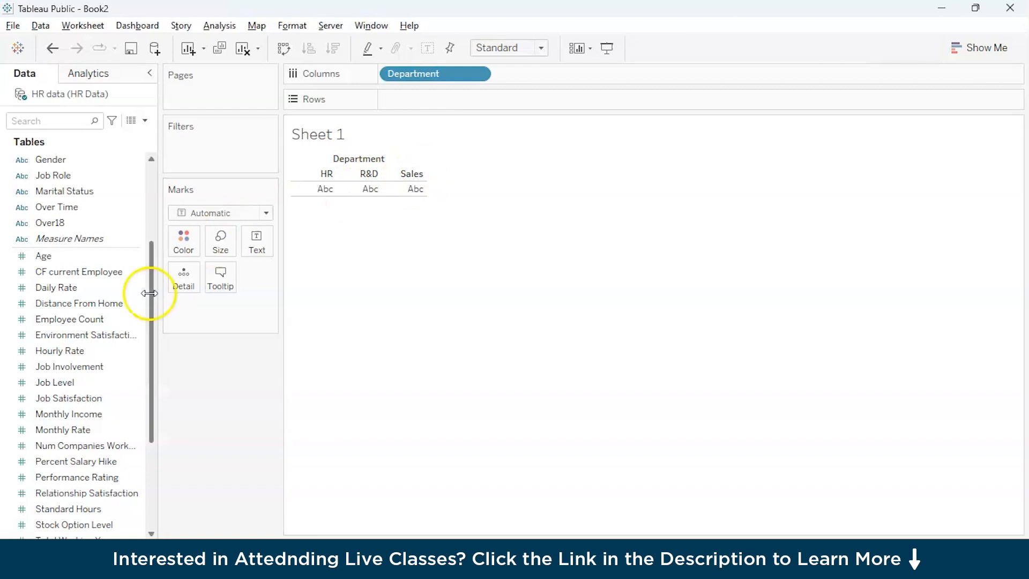
pyautogui.scroll(-3, 47, 399)
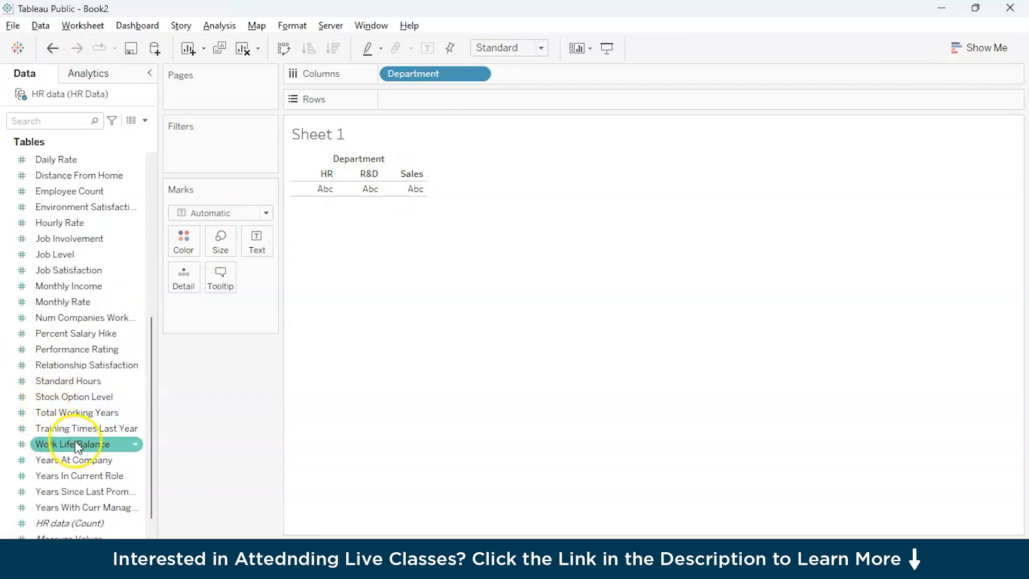
pyautogui.scroll(3, 61, 258)
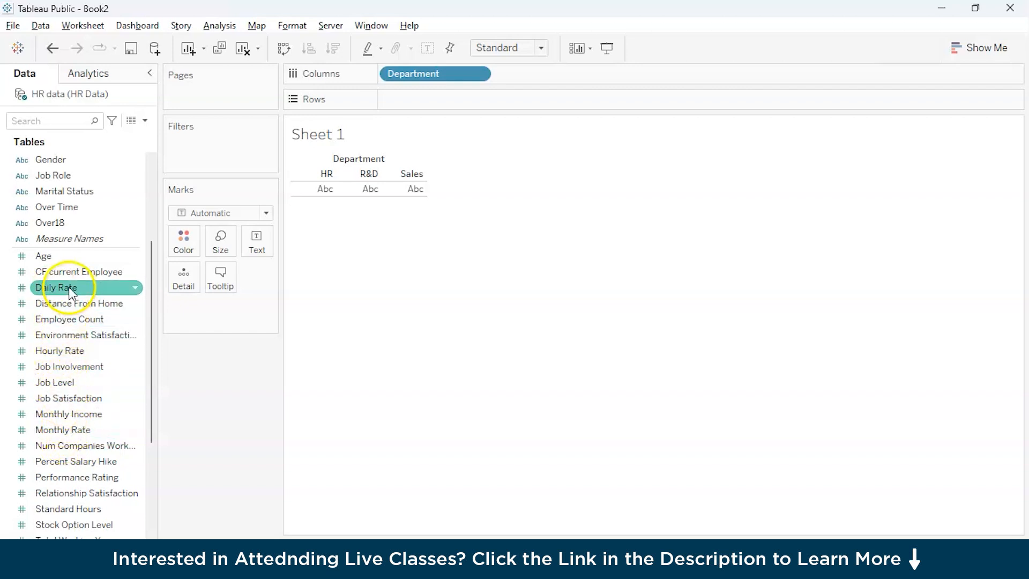
pyautogui.scroll(-1, 60, 397)
pyautogui.scroll(-2, 60, 397)
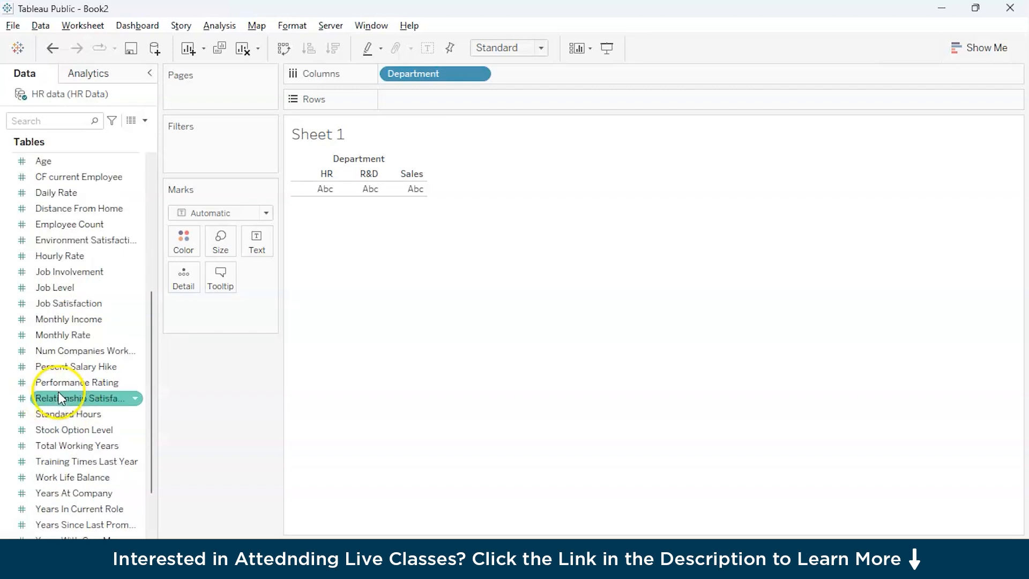
pyautogui.scroll(1, 74, 224)
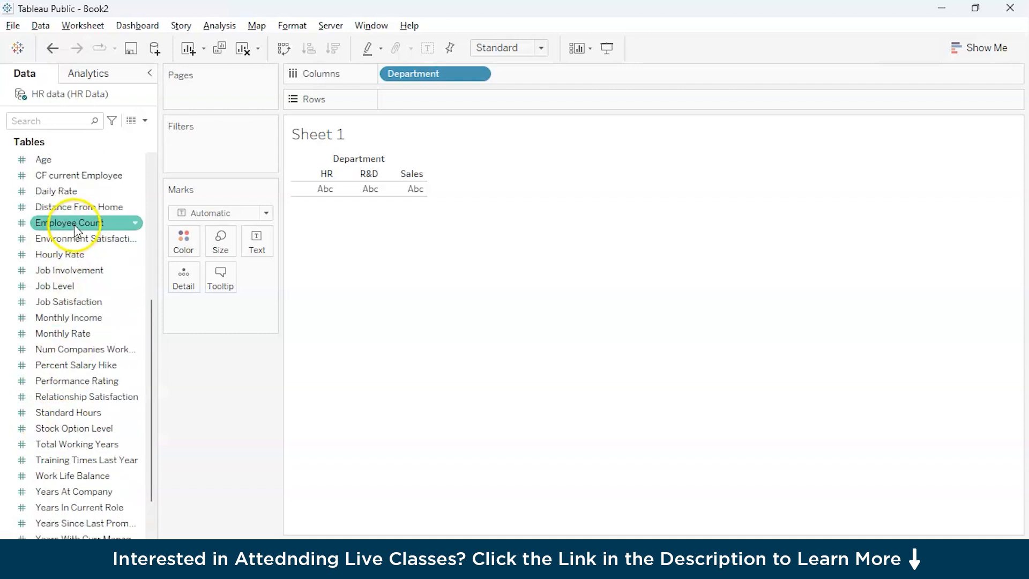
pyautogui.click(75, 224)
pyautogui.moveTo(75, 225); pyautogui.dragTo(333, 190)
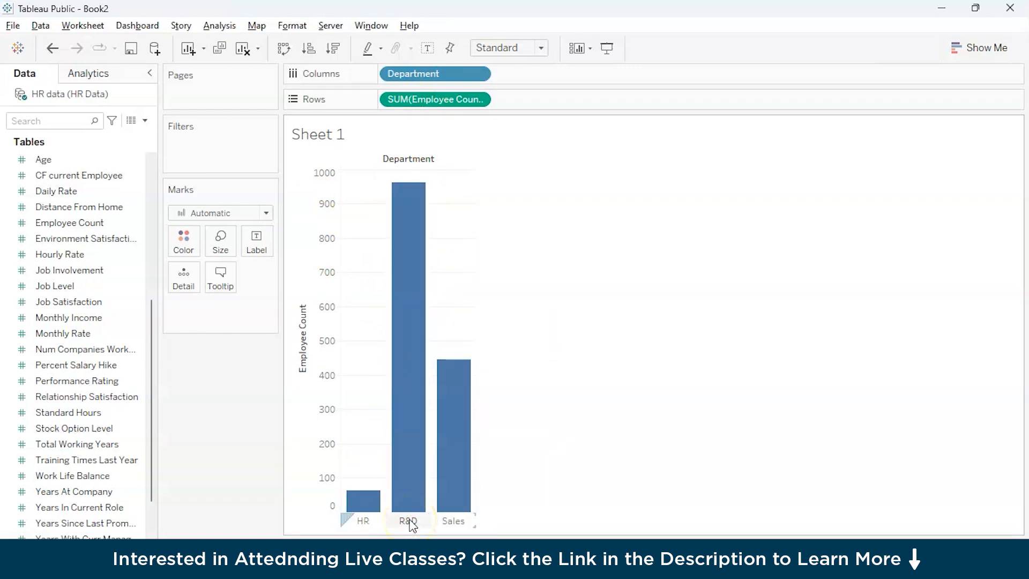
# Step: Turn on mark labels for the Employee Count bars on Sheet 1
pyautogui.moveTo(456, 502)
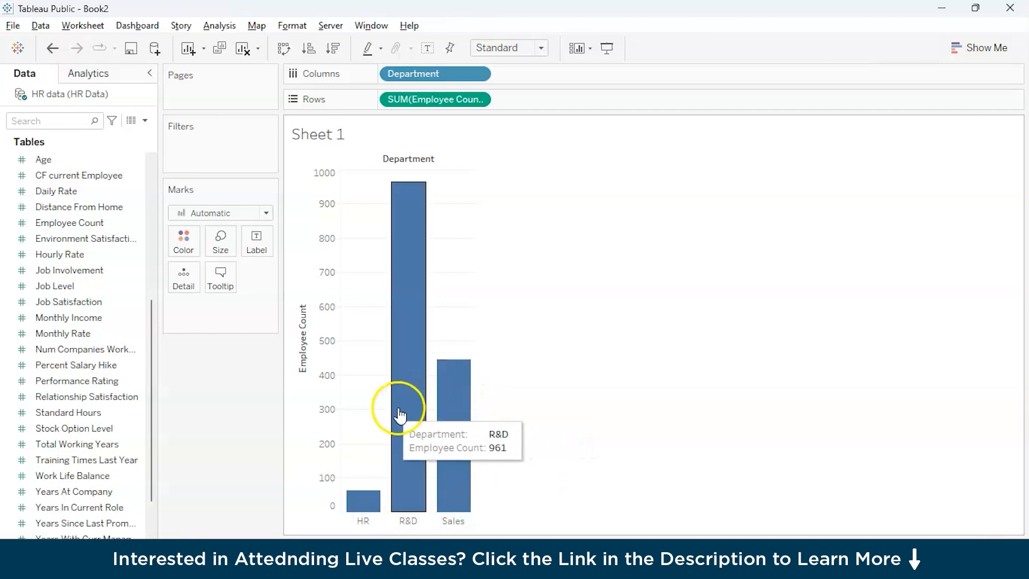
pyautogui.moveTo(361, 516)
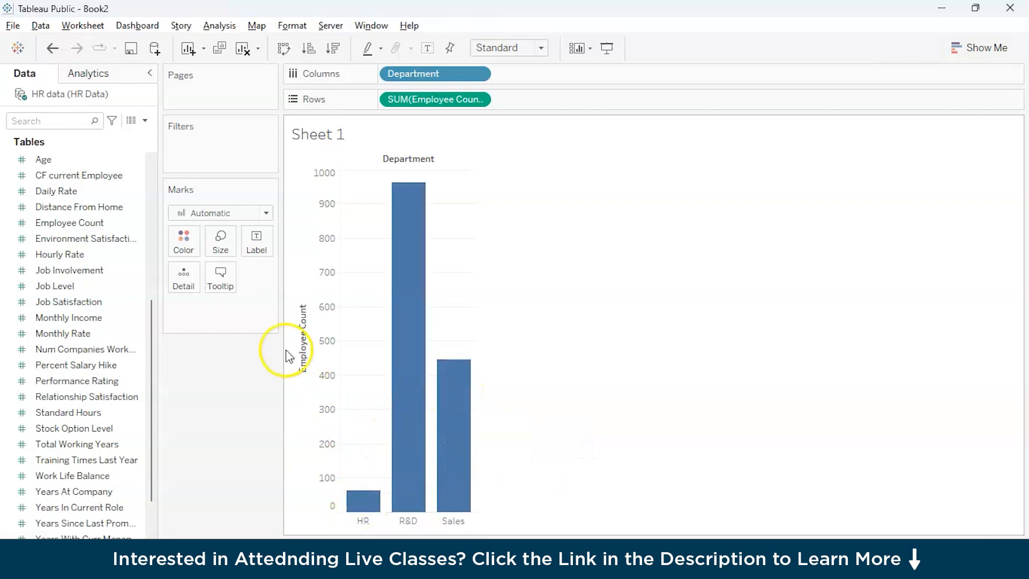
pyautogui.click(259, 250)
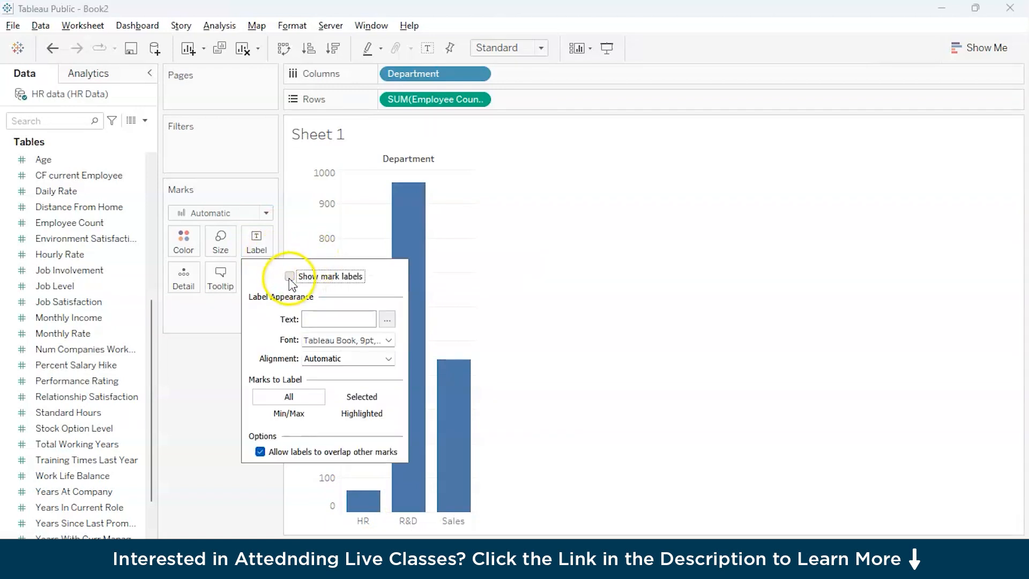
pyautogui.click(290, 277)
pyautogui.click(635, 294)
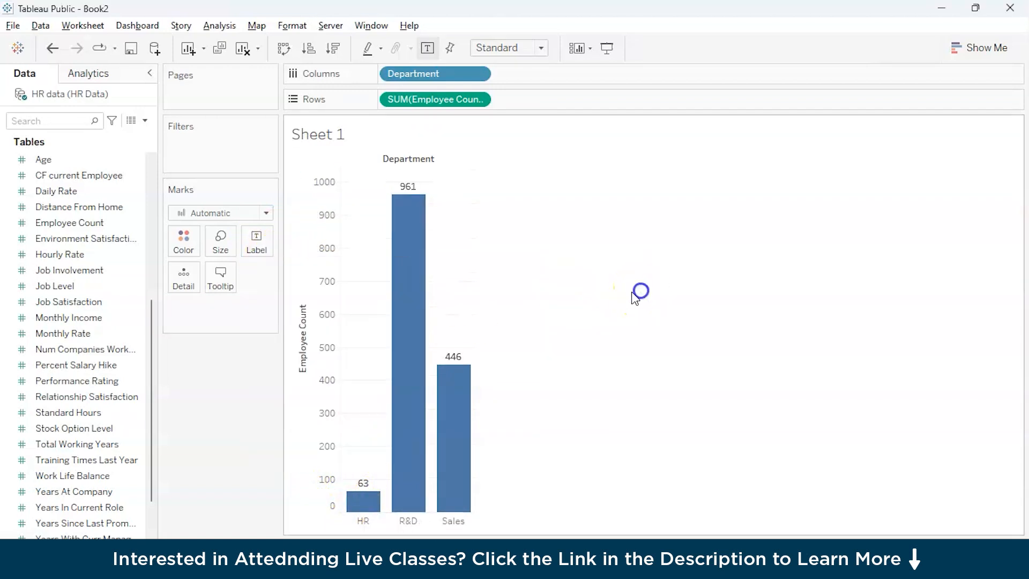
# Step: Try to color the Department marks by the Employee Count measure from the rows, and undo the change
pyautogui.click(184, 243)
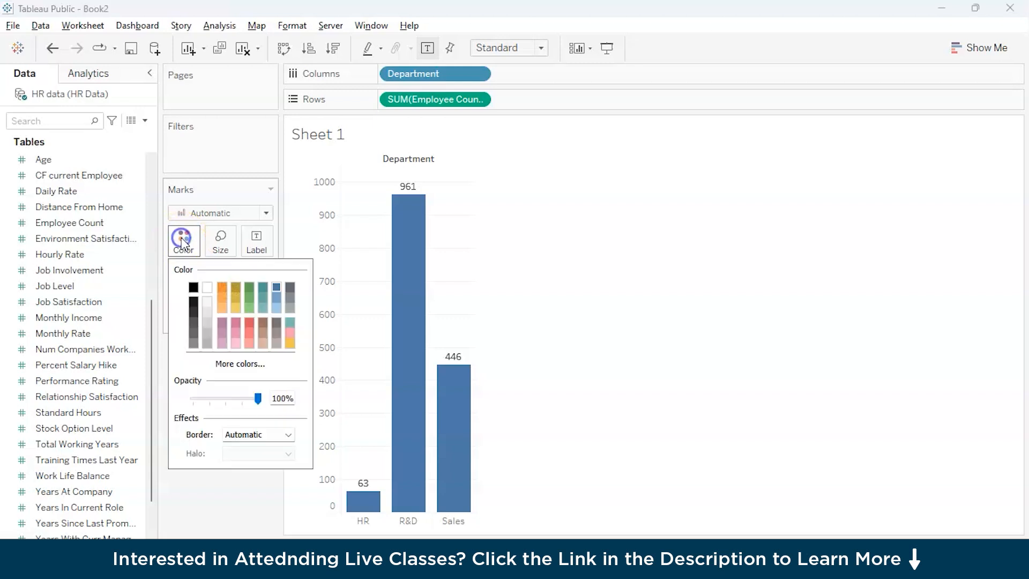
pyautogui.click(571, 183)
pyautogui.moveTo(466, 101); pyautogui.dragTo(185, 245)
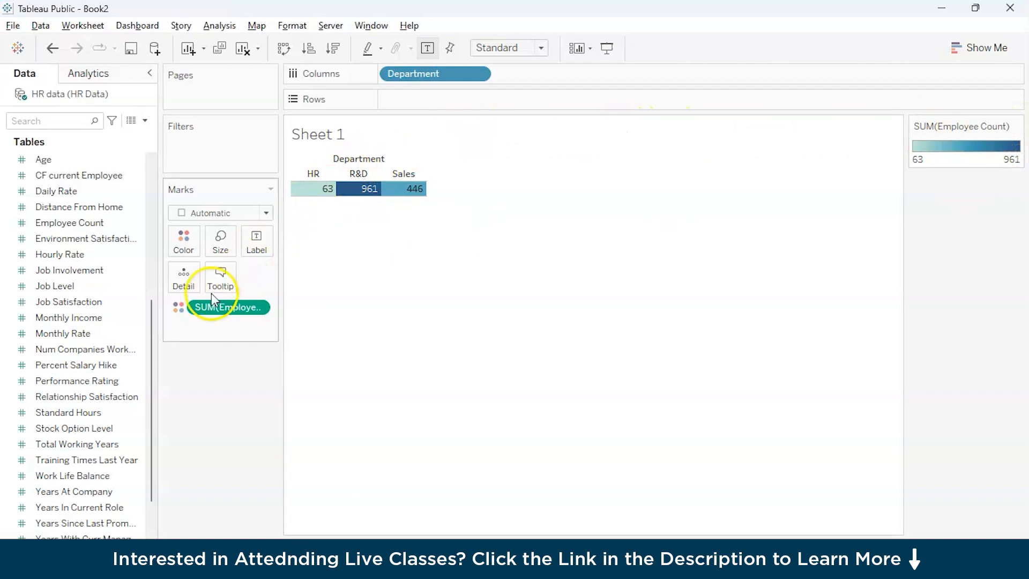
pyautogui.hotkey('ctrl', 'z')
# Step: Try to color the chart by moving Department off the columns and applying horizontal bars, and restore the bars by Department
pyautogui.click(979, 49)
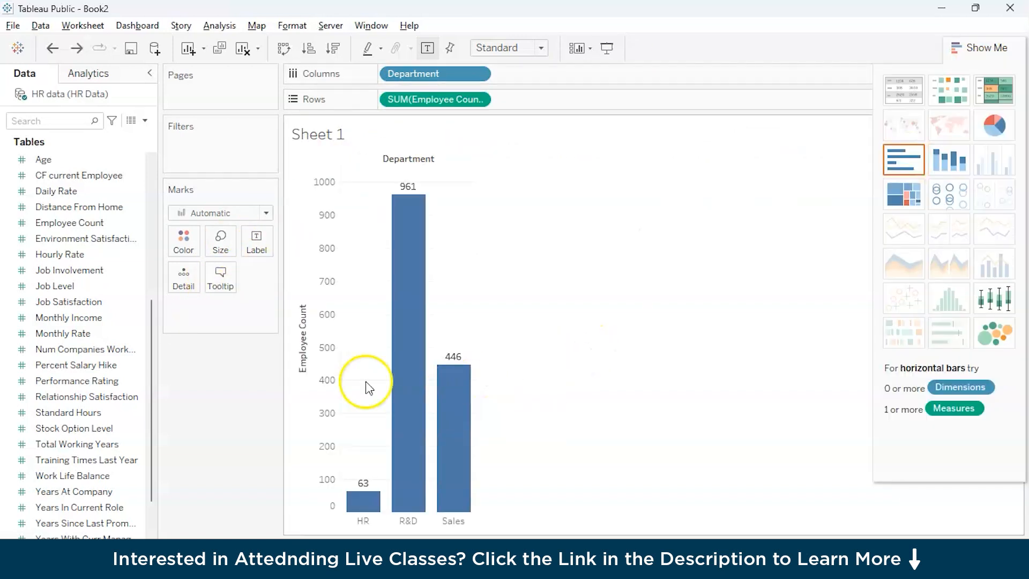
pyautogui.click(132, 315)
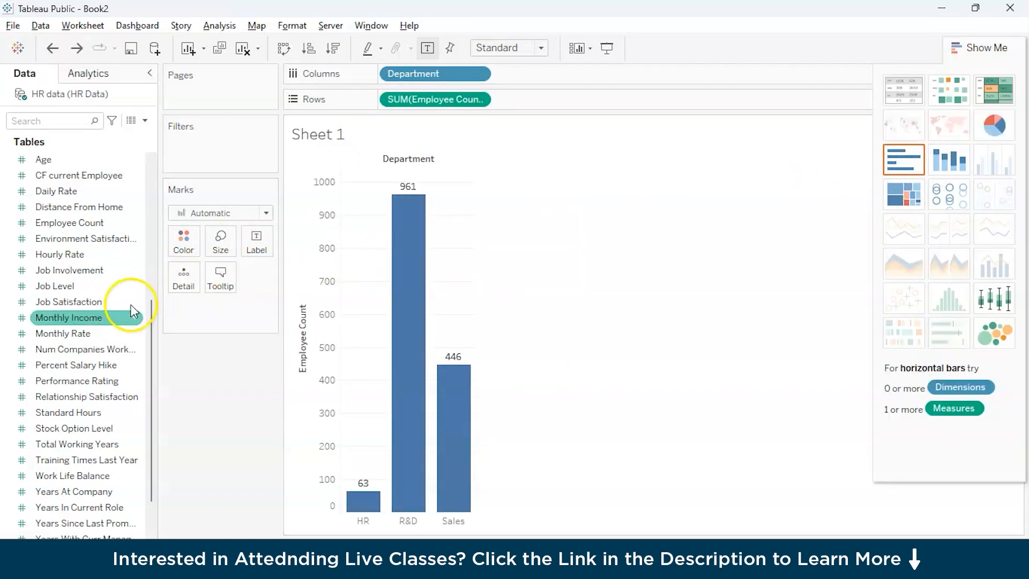
pyautogui.click(444, 71)
pyautogui.moveTo(443, 72); pyautogui.dragTo(183, 240)
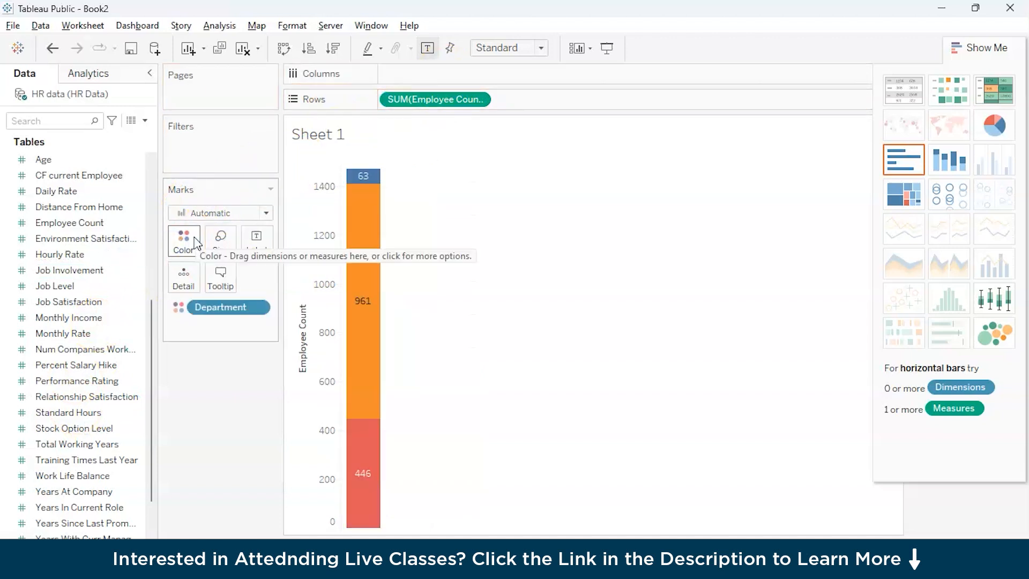
pyautogui.click(908, 161)
pyautogui.click(283, 47)
pyautogui.click(181, 235)
pyautogui.click(982, 45)
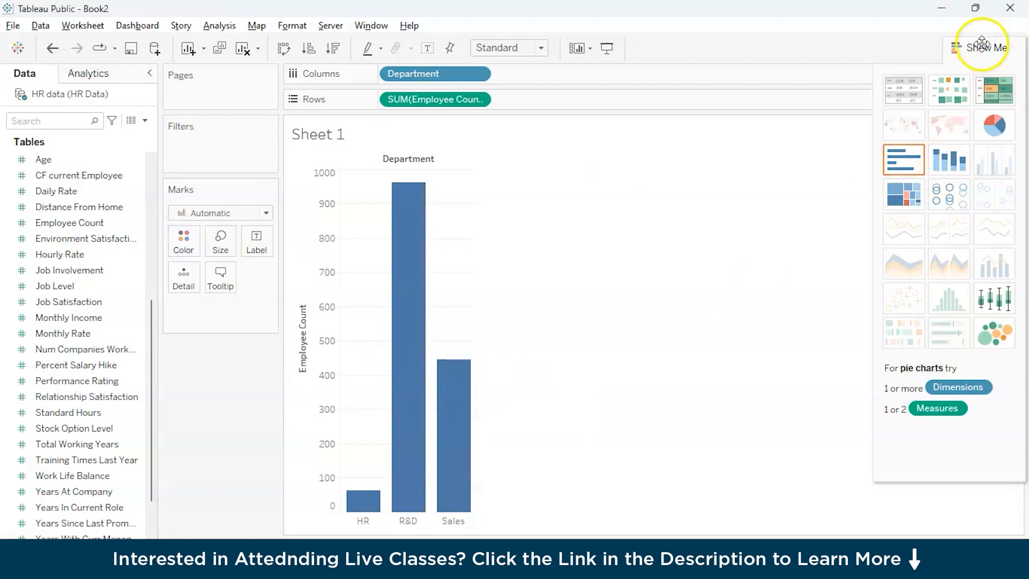
pyautogui.click(982, 45)
# Step: Color the bars by Department while keeping it in the columns, and rename Sheet 1 as Employee Count
pyautogui.scroll(5, 81, 268)
pyautogui.moveTo(60, 222); pyautogui.dragTo(183, 241)
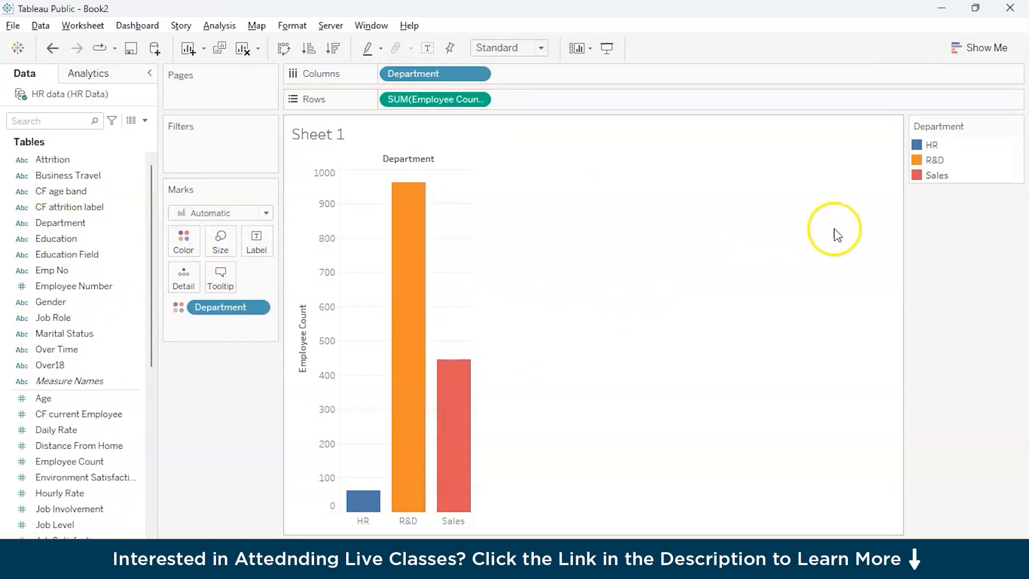
pyautogui.click(100, 536)
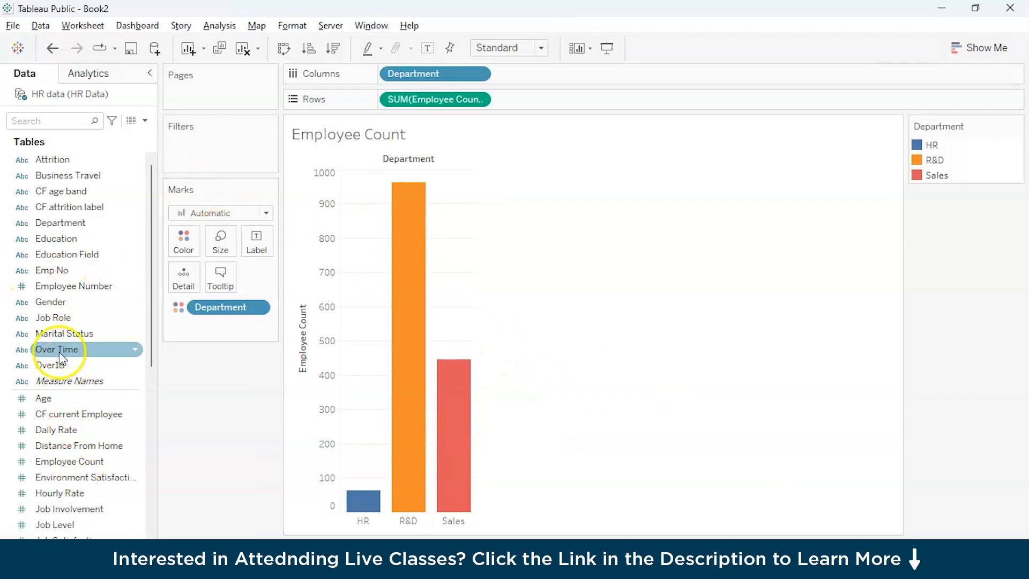
# Step: Create a new worksheet named Education with Education in the columns and Employee Count in the rows
pyautogui.click(161, 547)
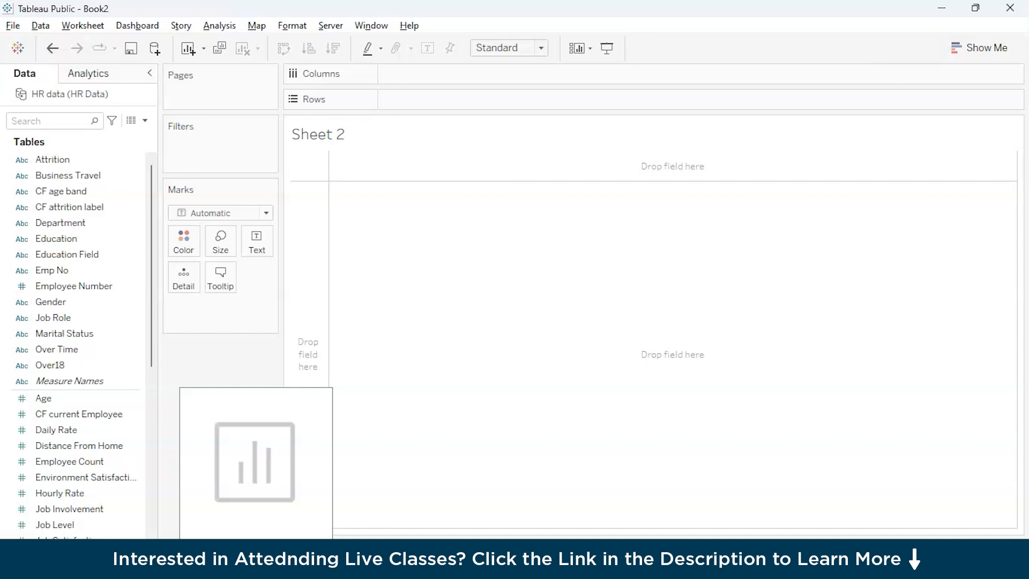
pyautogui.moveTo(56, 238); pyautogui.dragTo(413, 80)
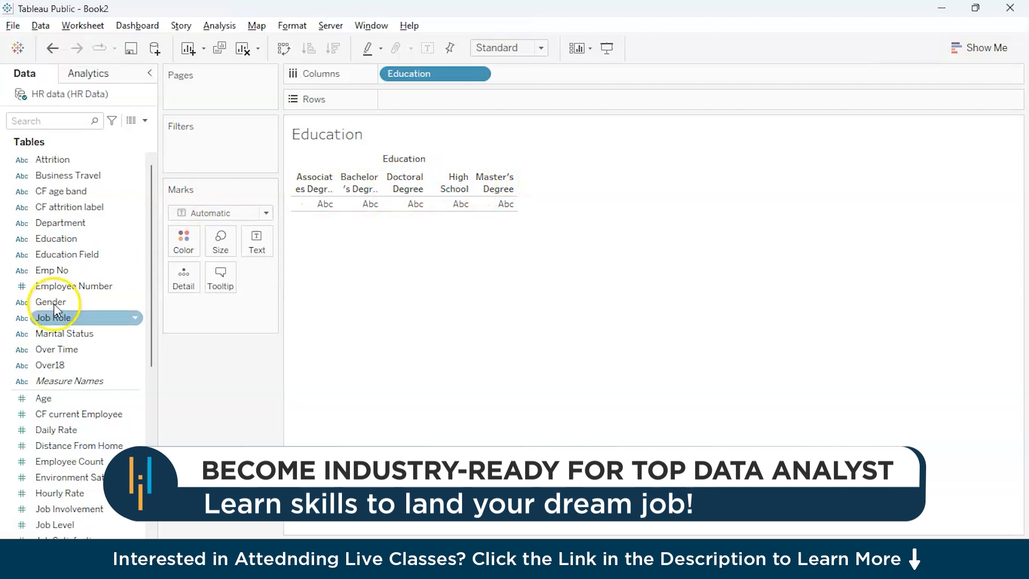
pyautogui.scroll(-2, 39, 423)
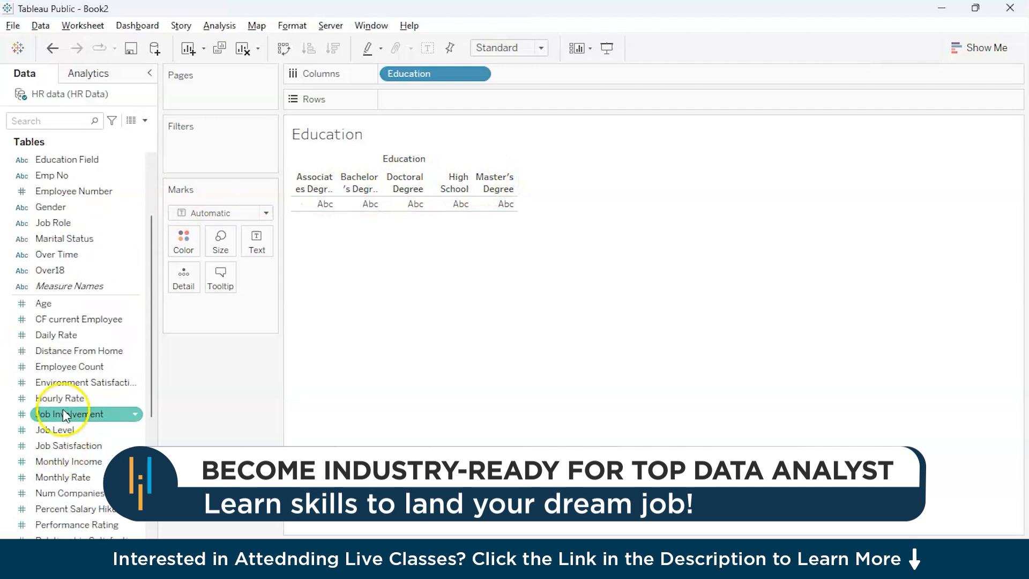
pyautogui.moveTo(61, 370)
pyautogui.mouseDown()
pyautogui.moveTo(149, 299)
pyautogui.moveTo(344, 202)
pyautogui.moveTo(406, 103)
pyautogui.mouseUp()
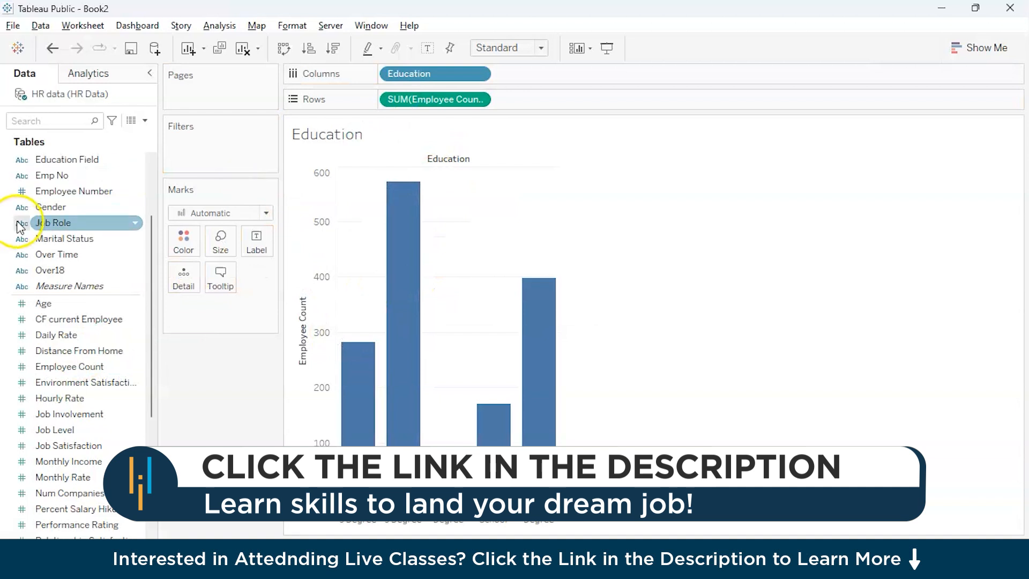
# Step: Color the bars by Education and sort them in descending order of Employee Count
pyautogui.scroll(2, 95, 220)
pyautogui.moveTo(56, 235); pyautogui.dragTo(180, 243)
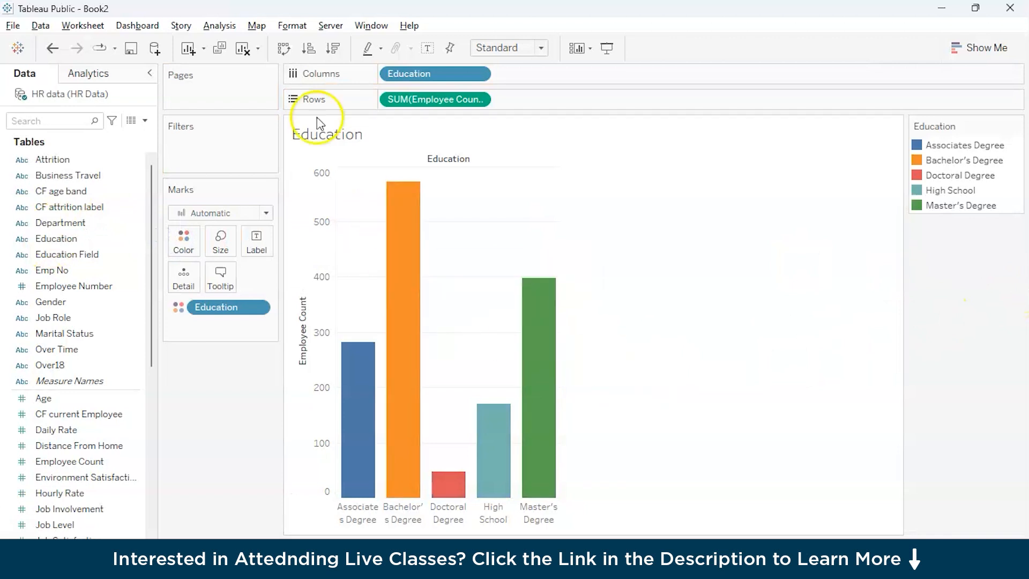
pyautogui.click(332, 50)
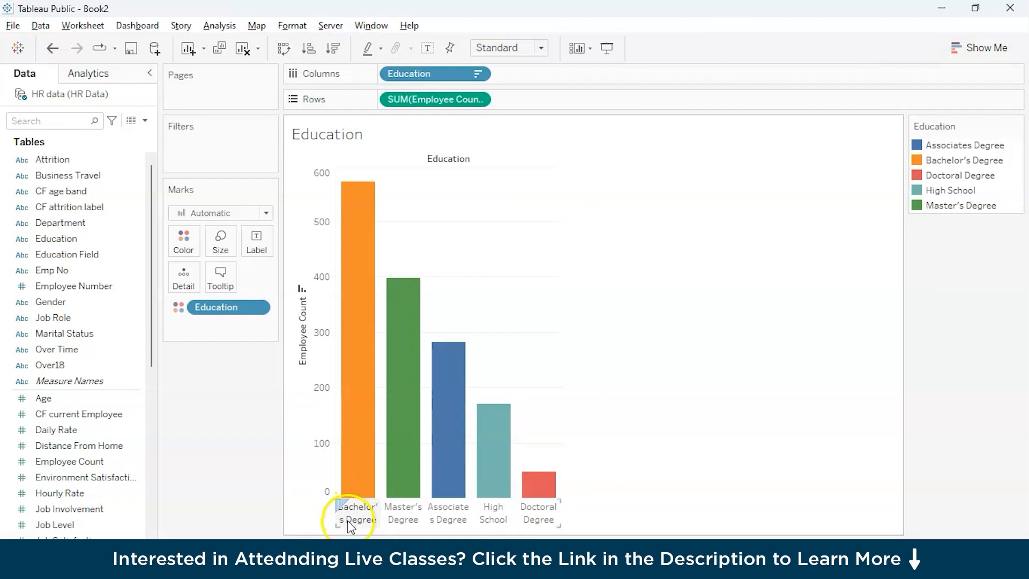
# Step: Set the fit of the Education sheet to Entire View
pyautogui.click(504, 45)
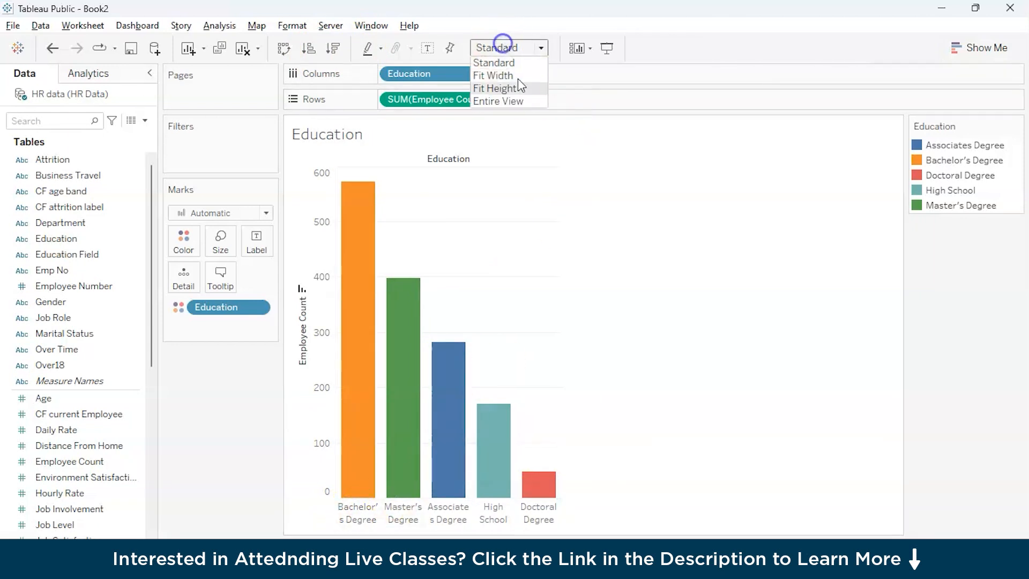
pyautogui.click(513, 103)
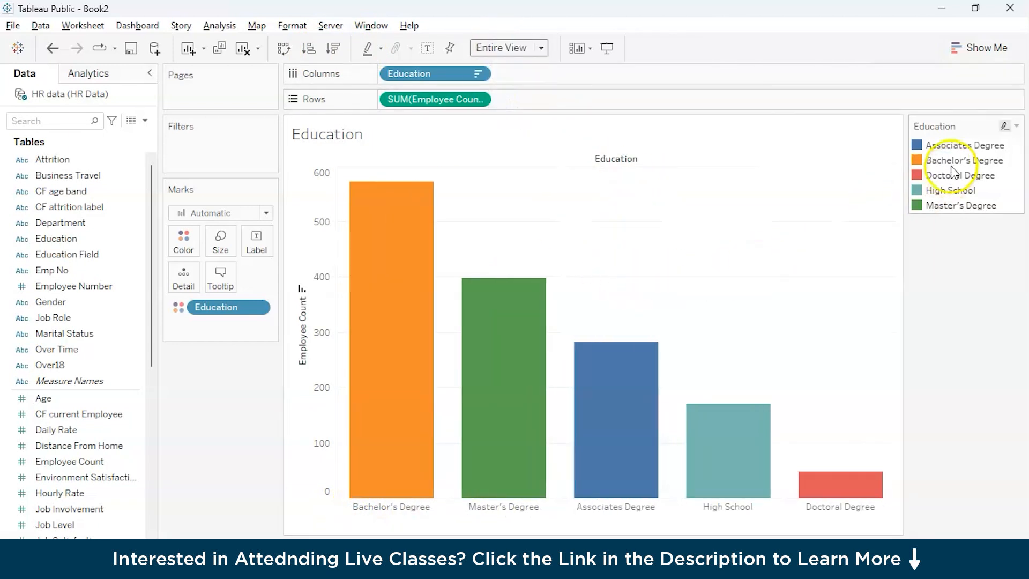
pyautogui.moveTo(411, 260)
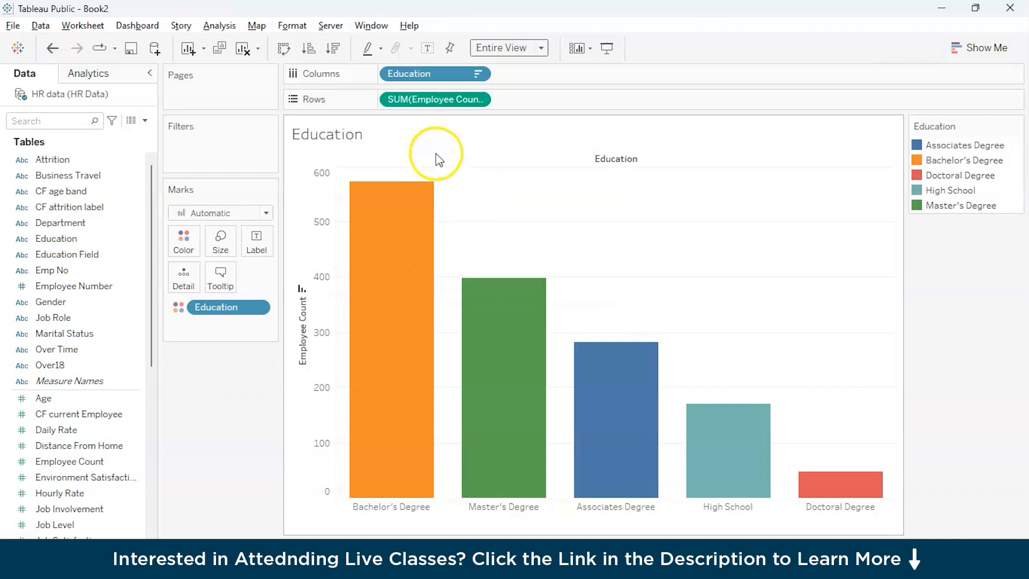
# Step: Split each education level by adding Department to the columns, and show mark labels on the bars
pyautogui.moveTo(60, 223); pyautogui.dragTo(559, 84)
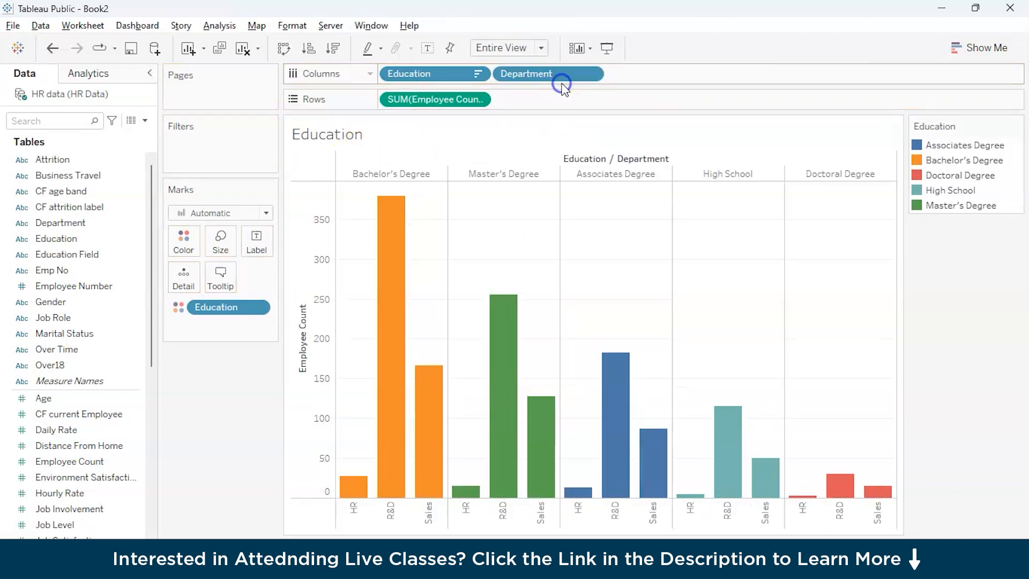
pyautogui.moveTo(394, 379)
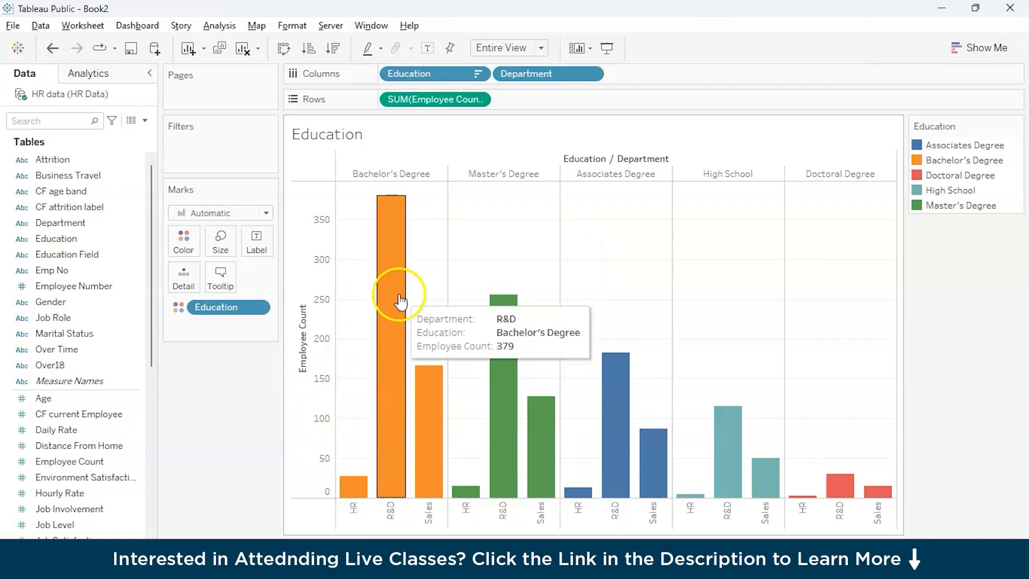
pyautogui.click(256, 242)
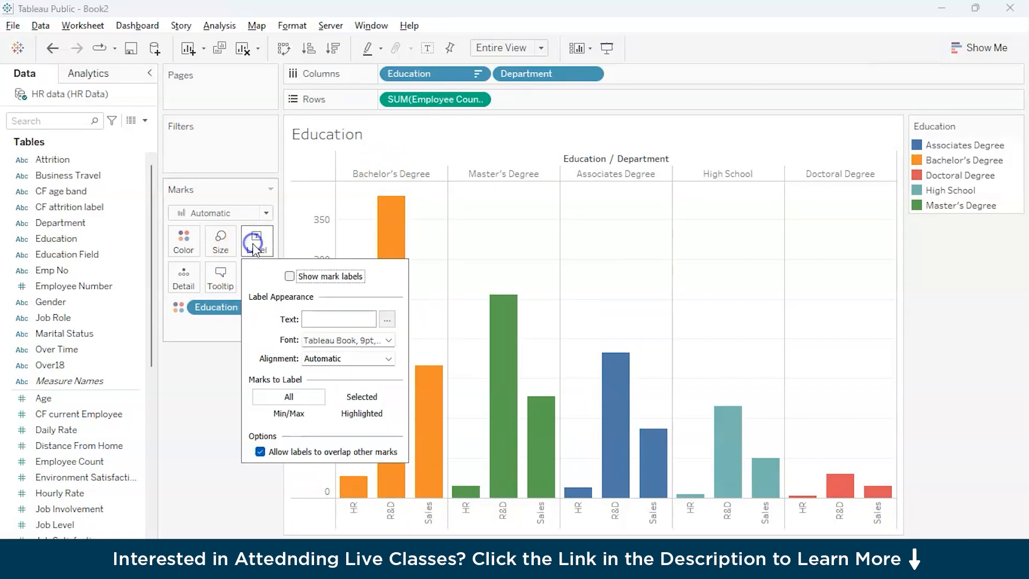
pyautogui.click(290, 276)
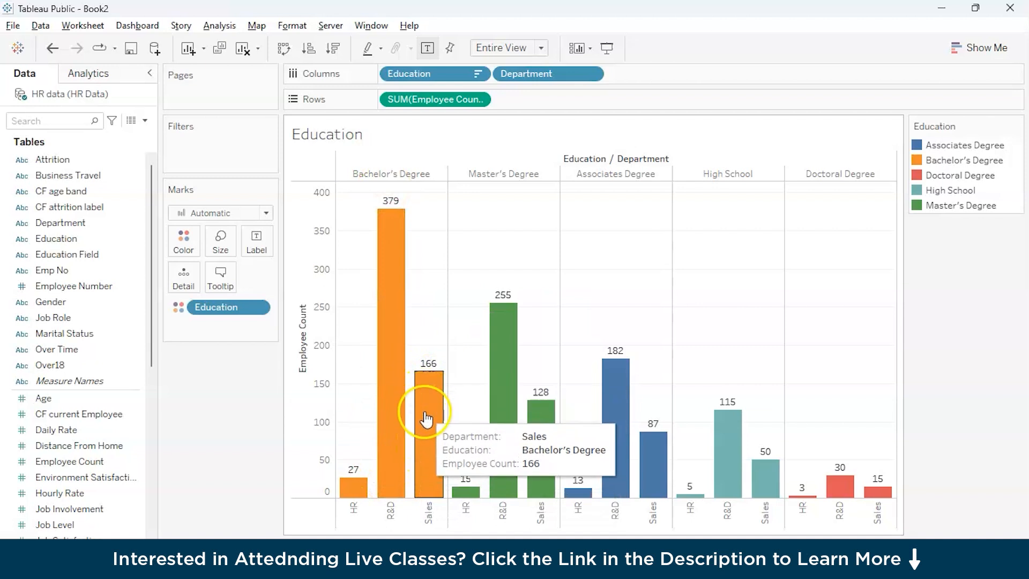
pyautogui.click(436, 387)
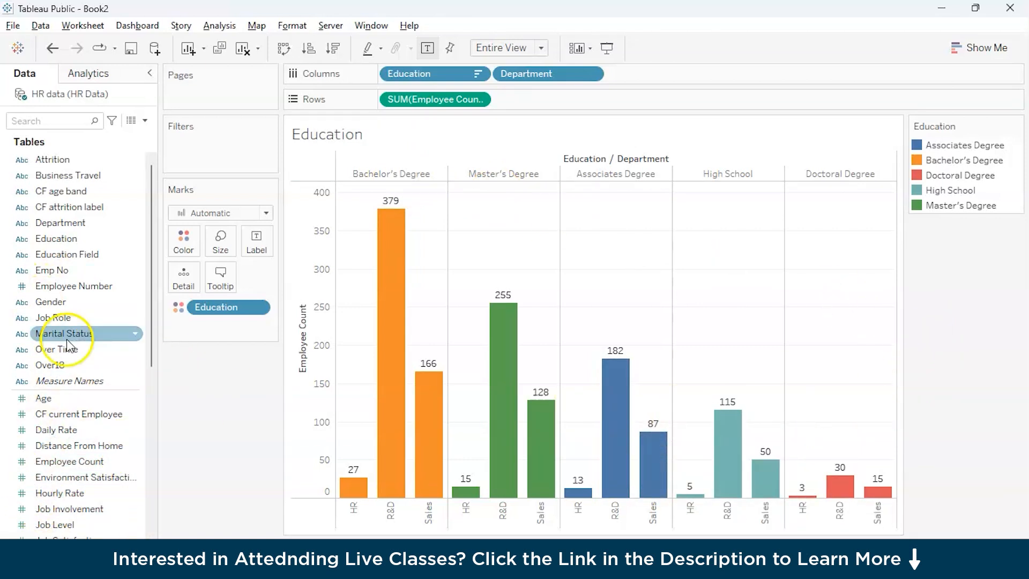
# Step: Create a new worksheet named Gender with Gender followed by Department in the columns
pyautogui.click(245, 555)
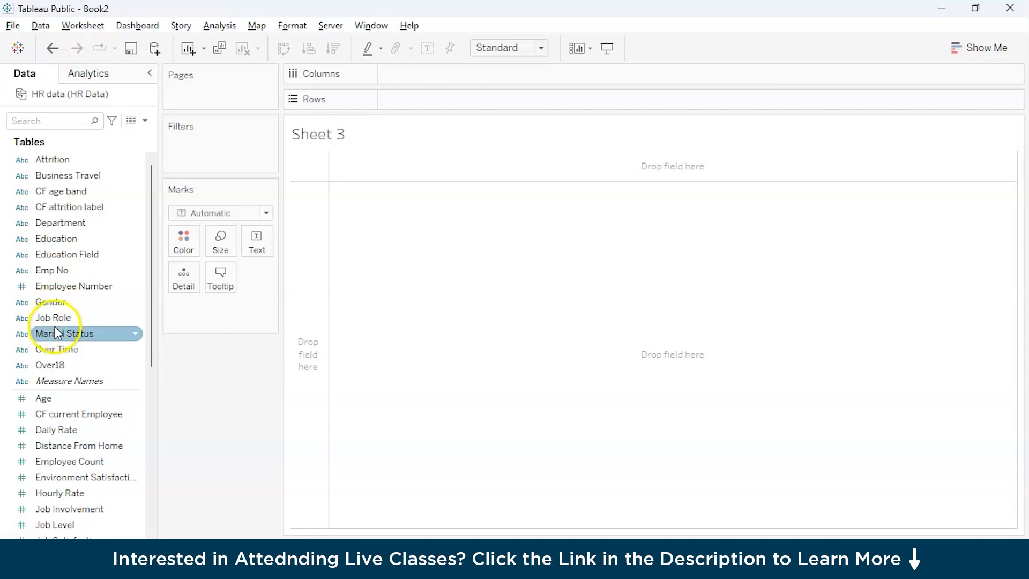
pyautogui.moveTo(49, 300); pyautogui.dragTo(410, 75)
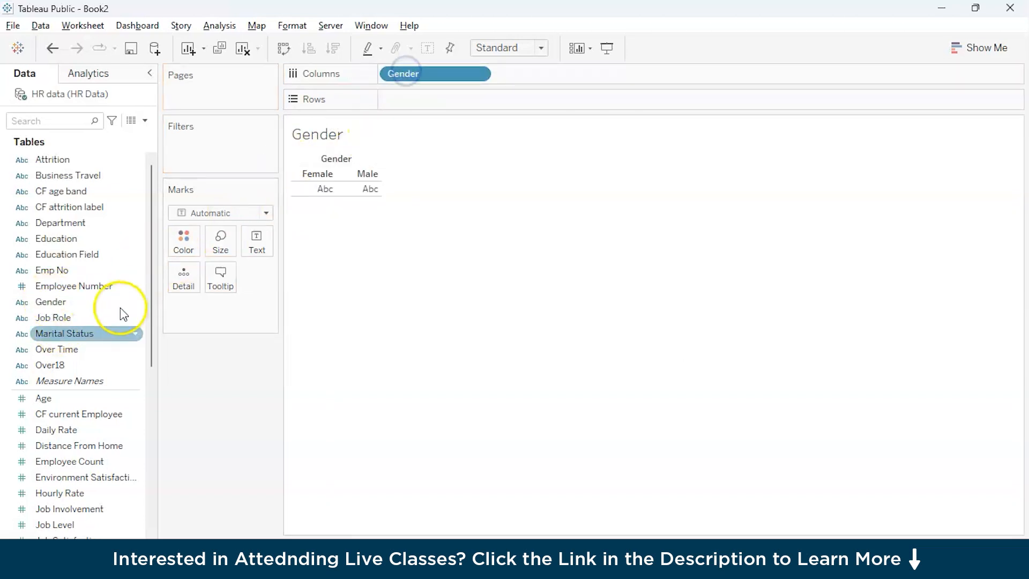
pyautogui.moveTo(62, 223); pyautogui.dragTo(549, 73)
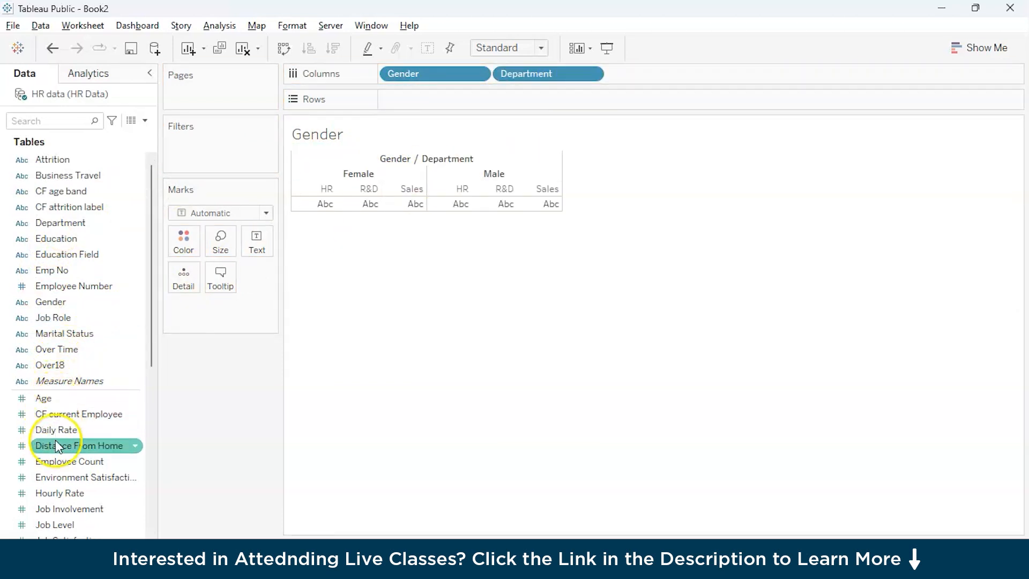
# Step: Plot Employee Count in the rows of the Gender sheet as bars colored by Gender, and show mark labels
pyautogui.moveTo(57, 462); pyautogui.dragTo(420, 115)
pyautogui.moveTo(46, 302); pyautogui.dragTo(170, 239)
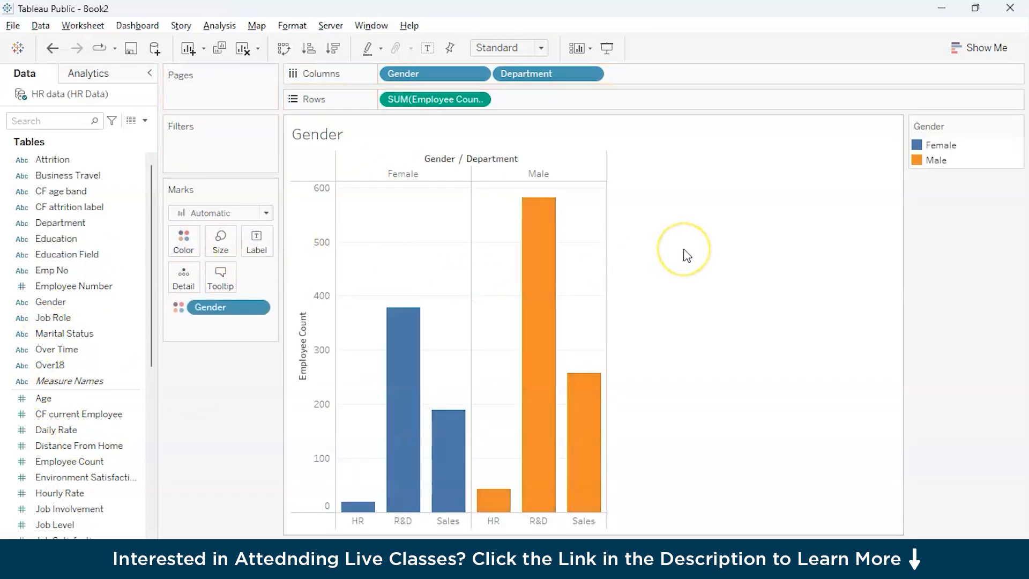
pyautogui.moveTo(529, 321)
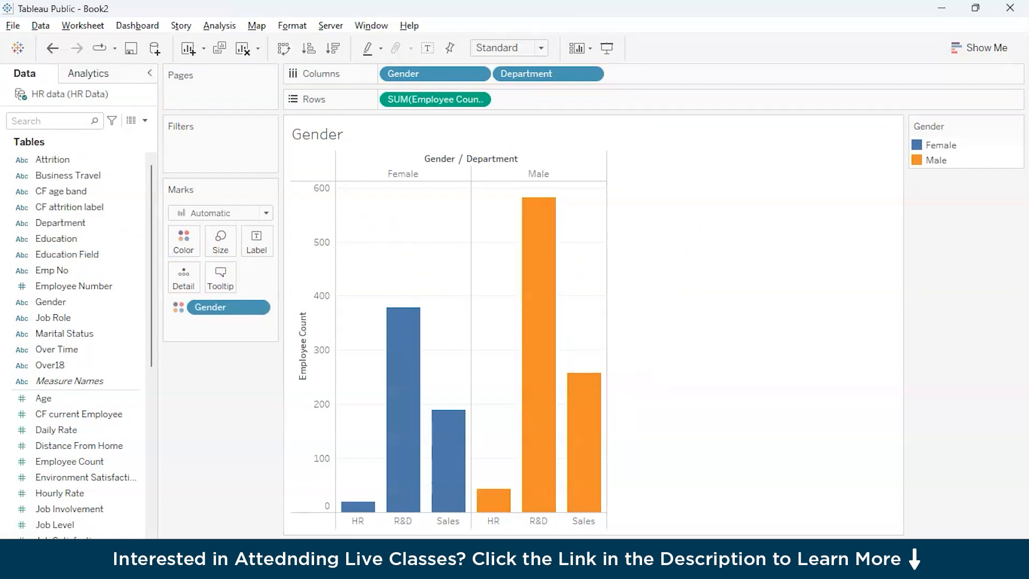
pyautogui.click(252, 241)
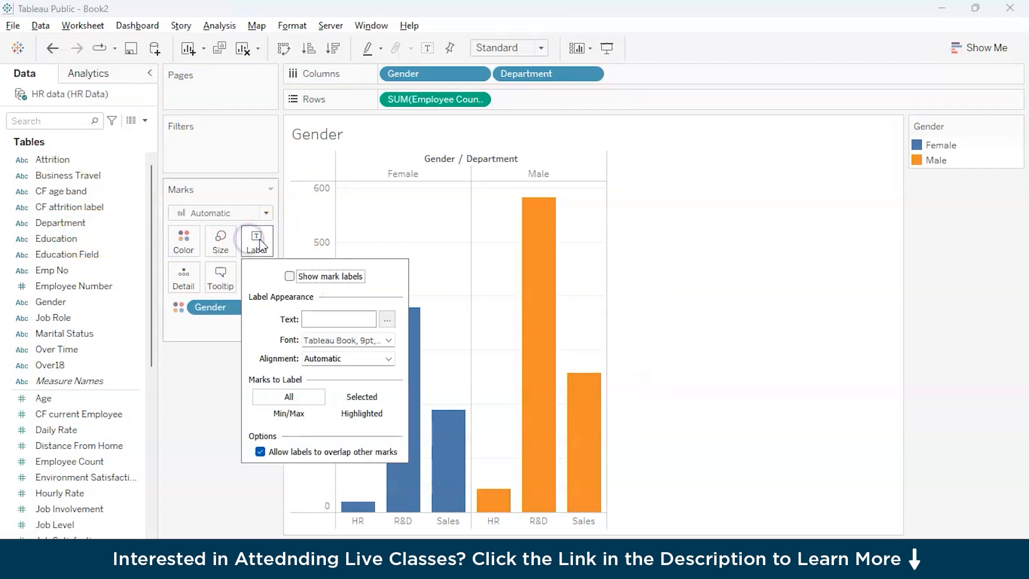
pyautogui.click(289, 276)
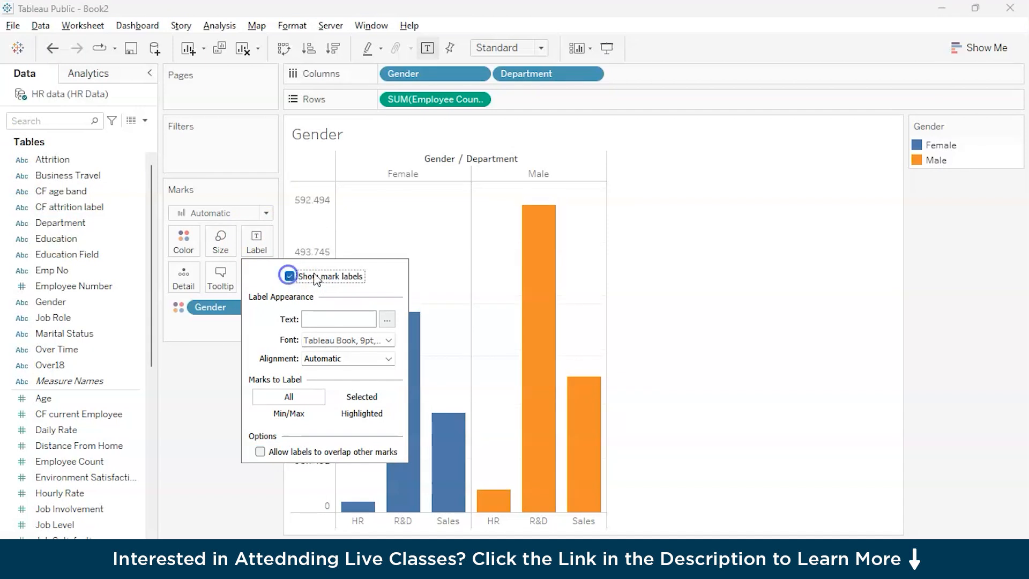
# Step: Try to turn the Gender chart into pie charts fitted to Entire View, and undo both changes
pyautogui.click(974, 52)
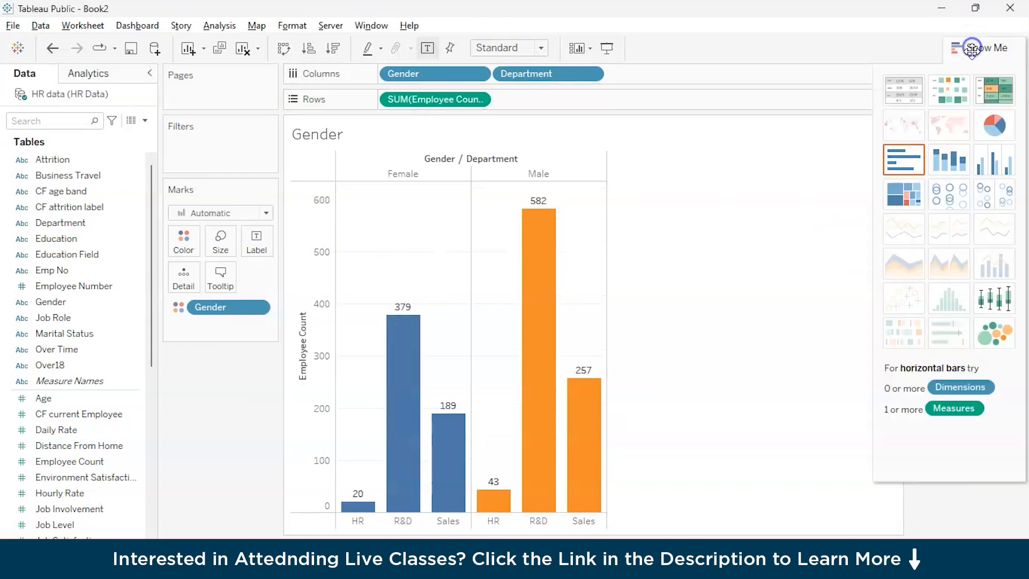
pyautogui.click(987, 133)
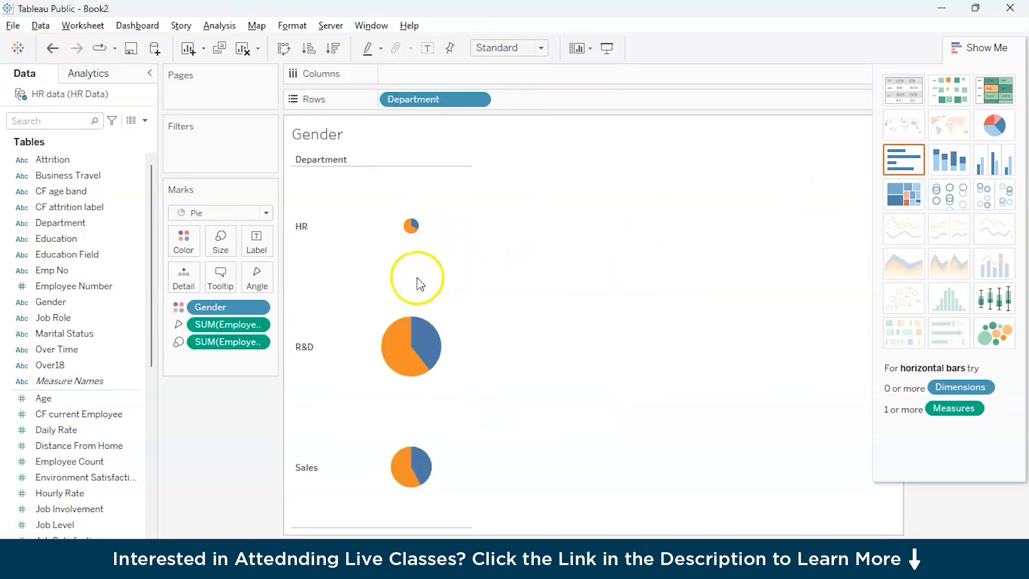
pyautogui.click(509, 48)
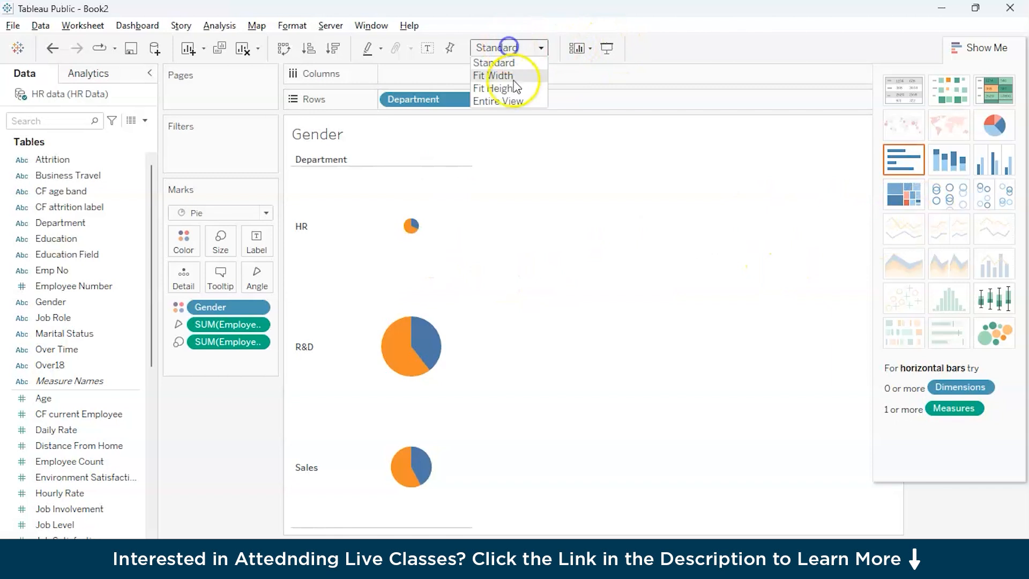
pyautogui.click(507, 100)
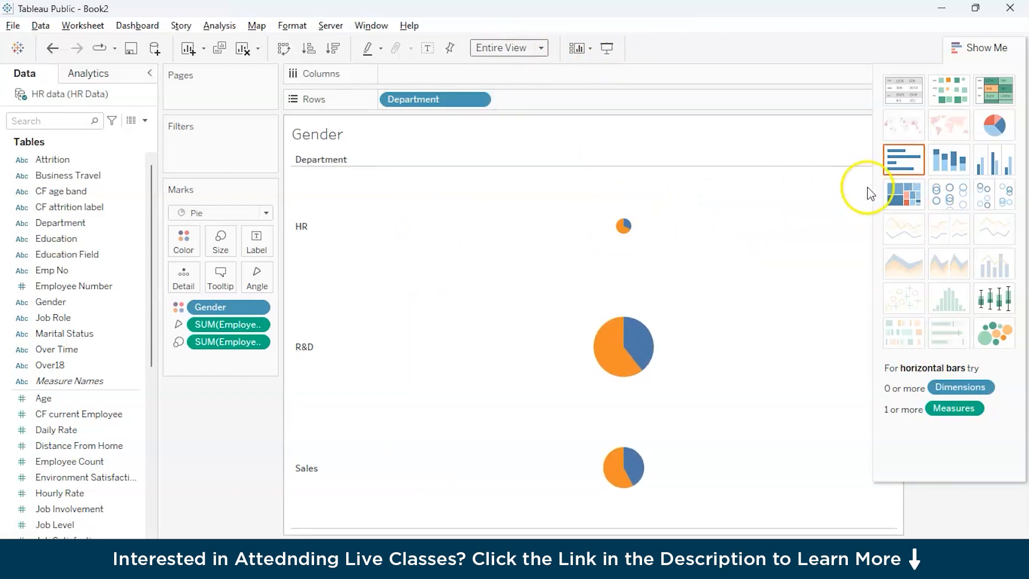
pyautogui.hotkey('ctrl', 'z')
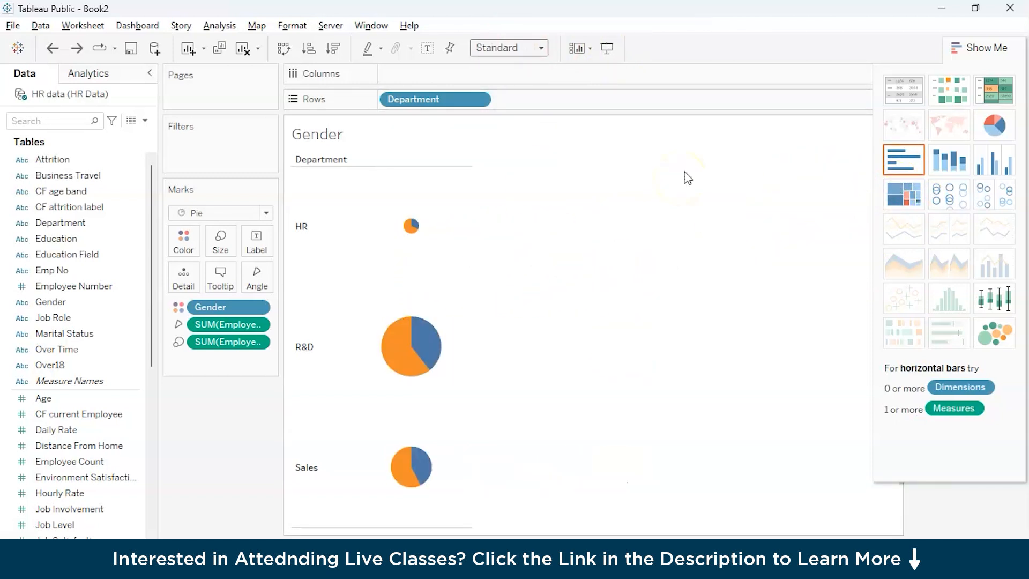
pyautogui.hotkey('ctrl', 'z')
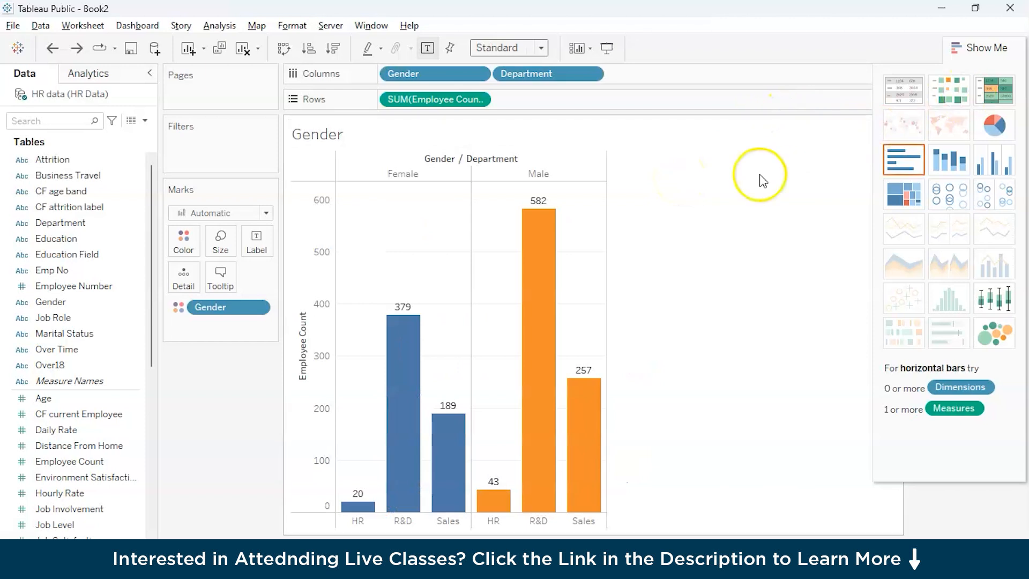
# Step: Convert the bar chart on the Employee Count sheet to a pie chart and set its fit to Entire View
pyautogui.hotkey('ctrl', 'z')
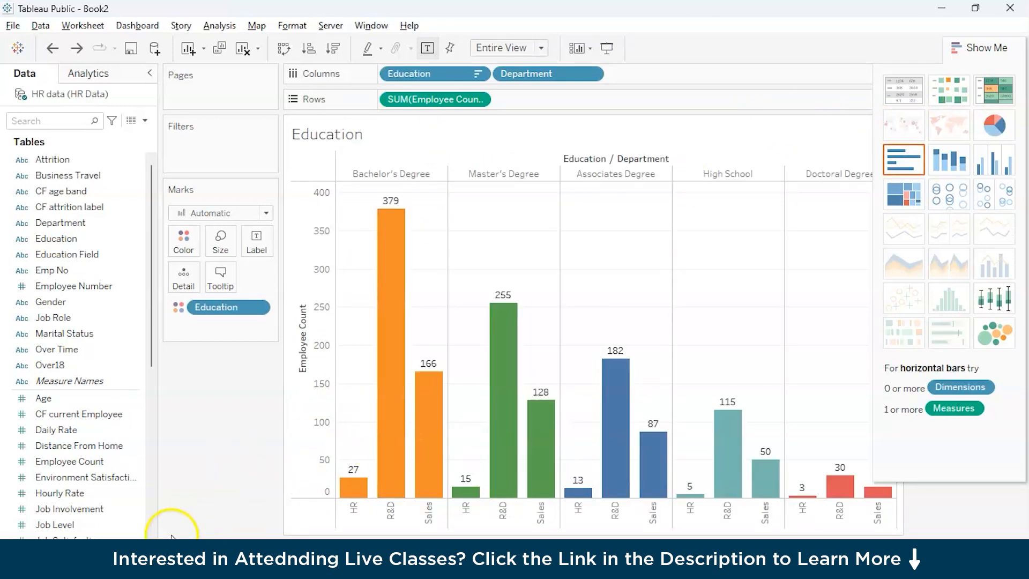
pyautogui.hotkey('ctrl', 'z')
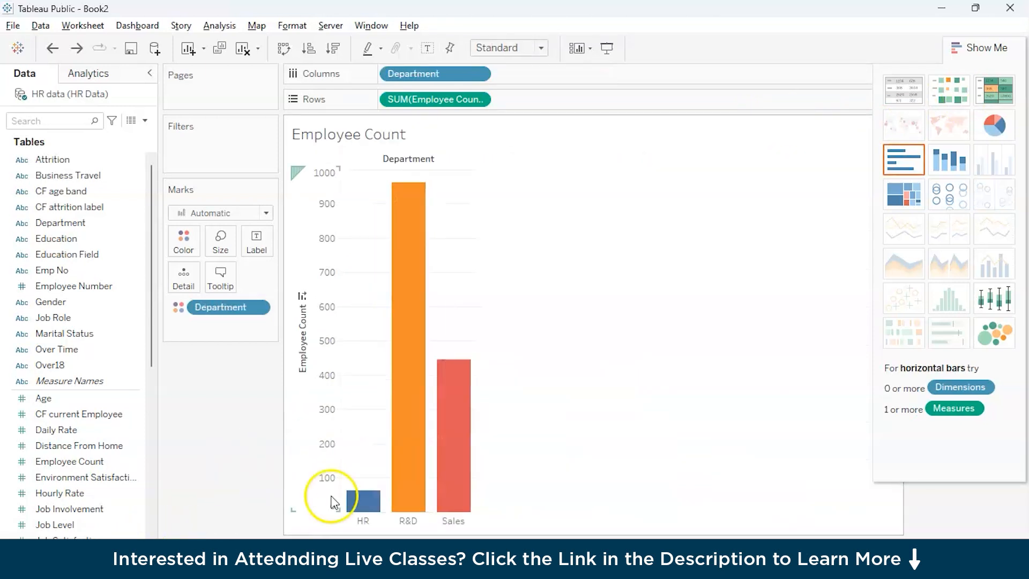
pyautogui.click(994, 124)
pyautogui.click(509, 47)
pyautogui.click(504, 102)
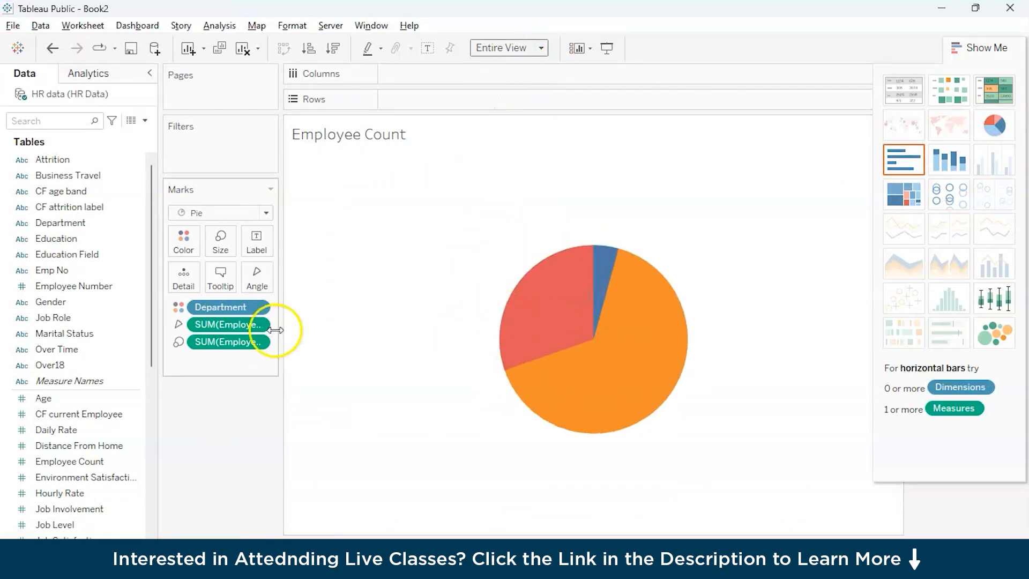
# Step: Show mark labels on the slices of the Employee Count pie chart
pyautogui.click(254, 240)
pyautogui.click(289, 276)
pyautogui.click(458, 265)
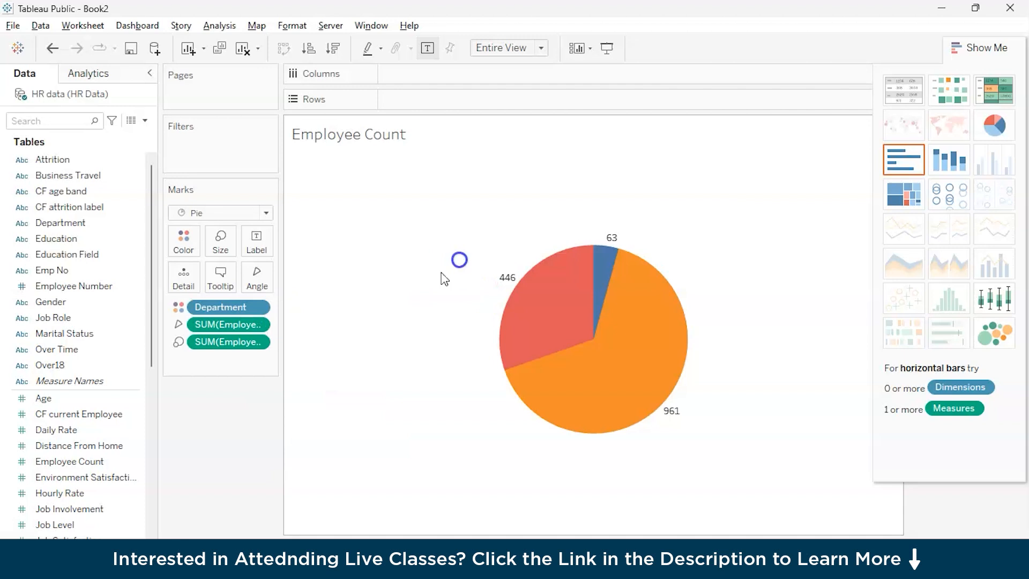
pyautogui.click(267, 288)
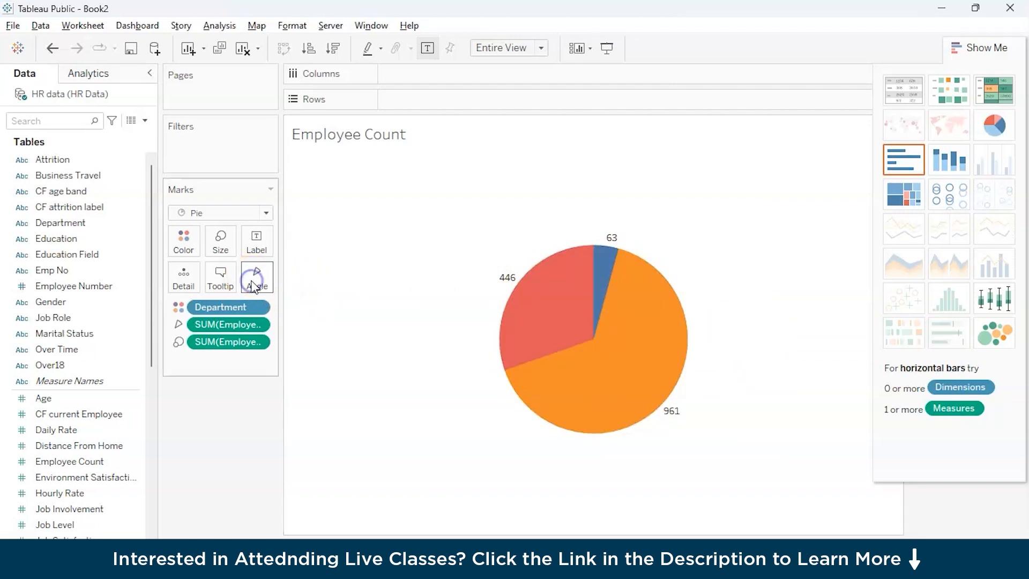
pyautogui.click(180, 283)
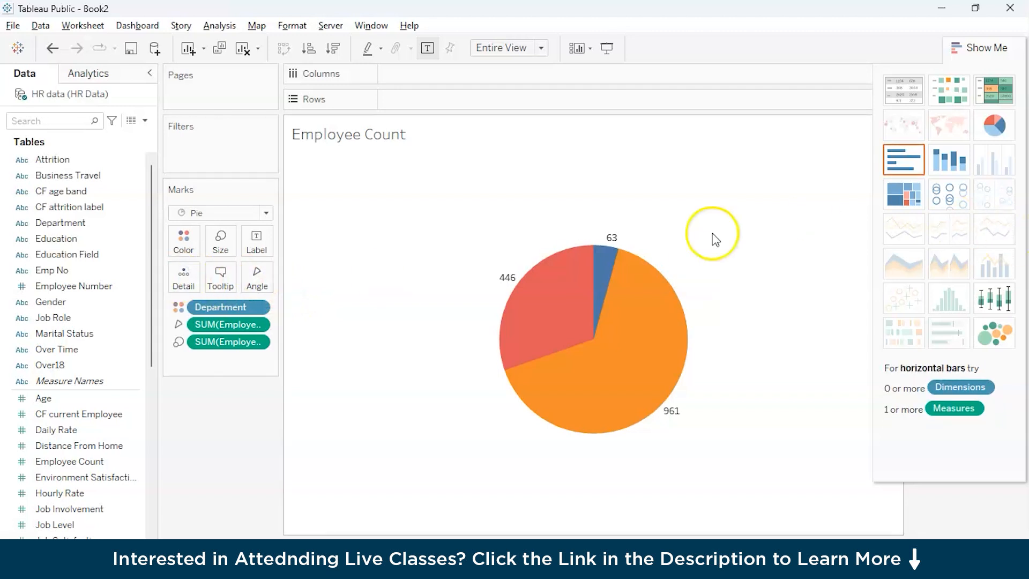
# Step: Add new worksheets after the Gender sheet and name the first one HR Department
pyautogui.click(205, 550)
pyautogui.click(249, 550)
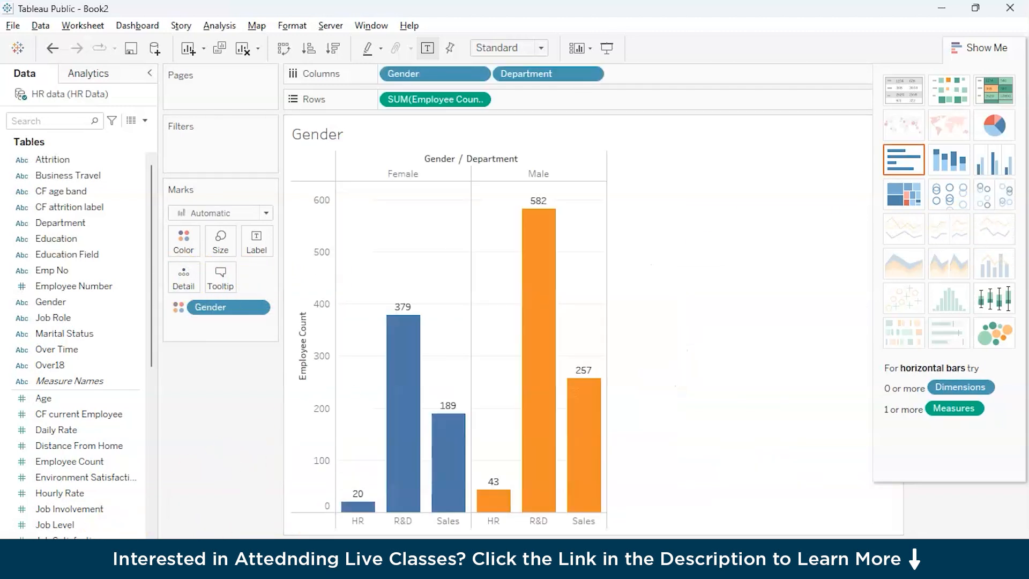
pyautogui.click(289, 550)
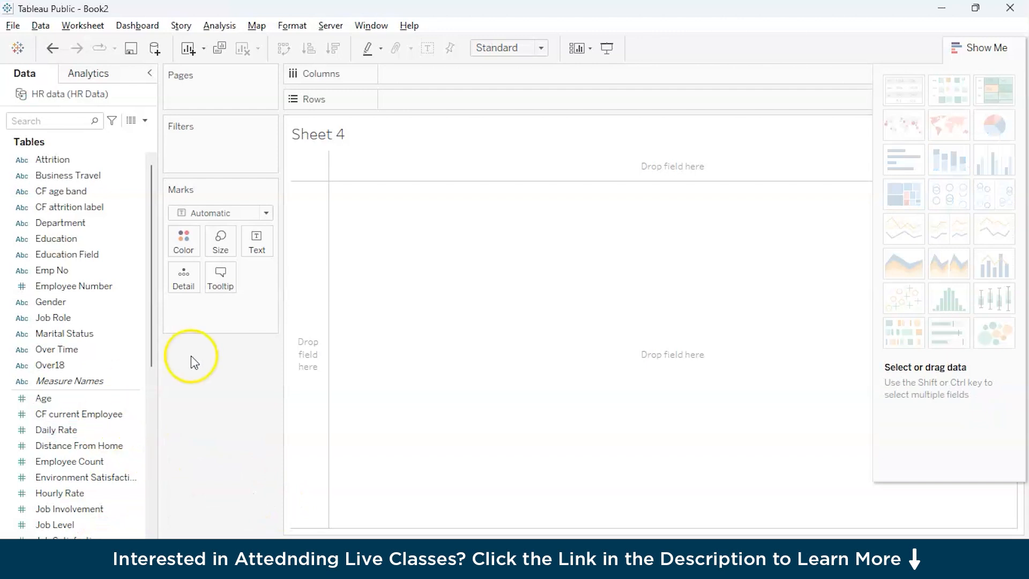
pyautogui.scroll(-3, 66, 458)
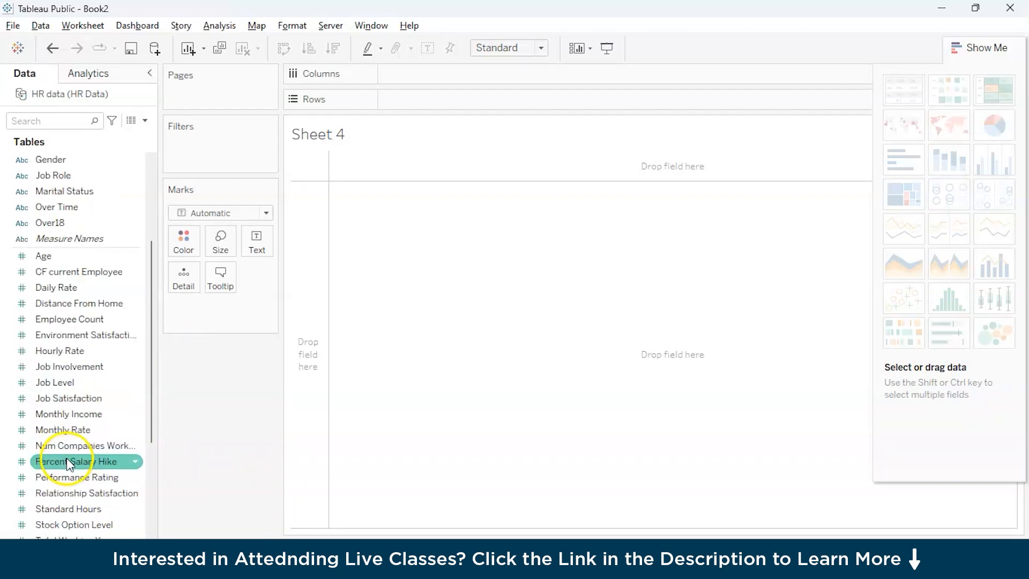
pyautogui.scroll(-1, 70, 398)
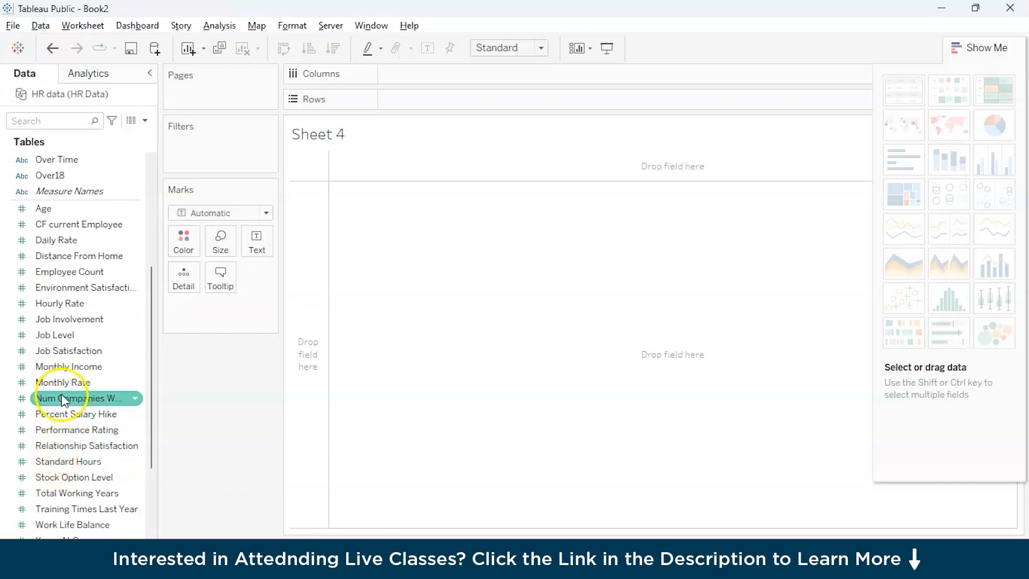
pyautogui.scroll(-2, 65, 460)
pyautogui.scroll(2, 65, 462)
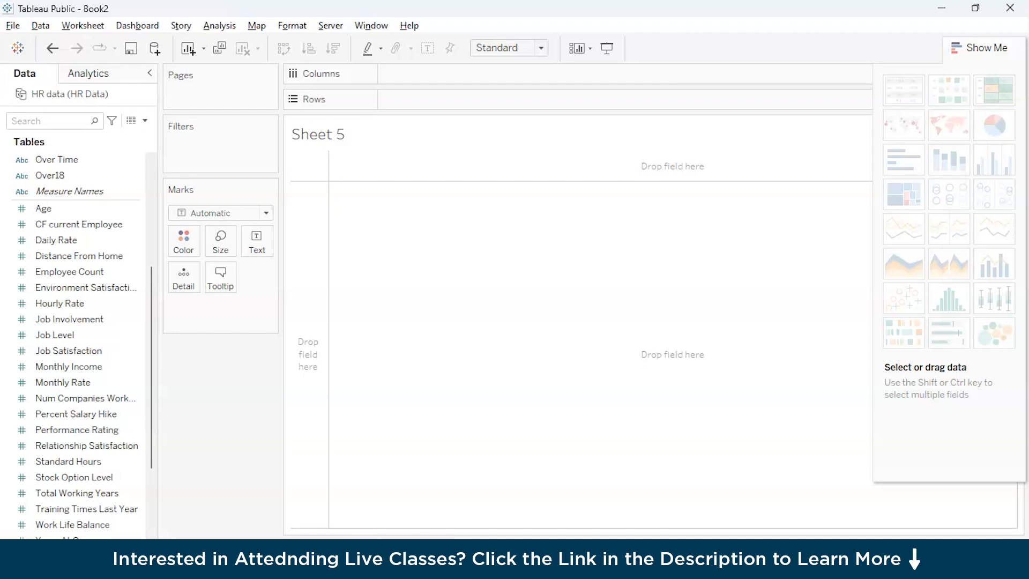
pyautogui.click(454, 549)
pyautogui.click(311, 547)
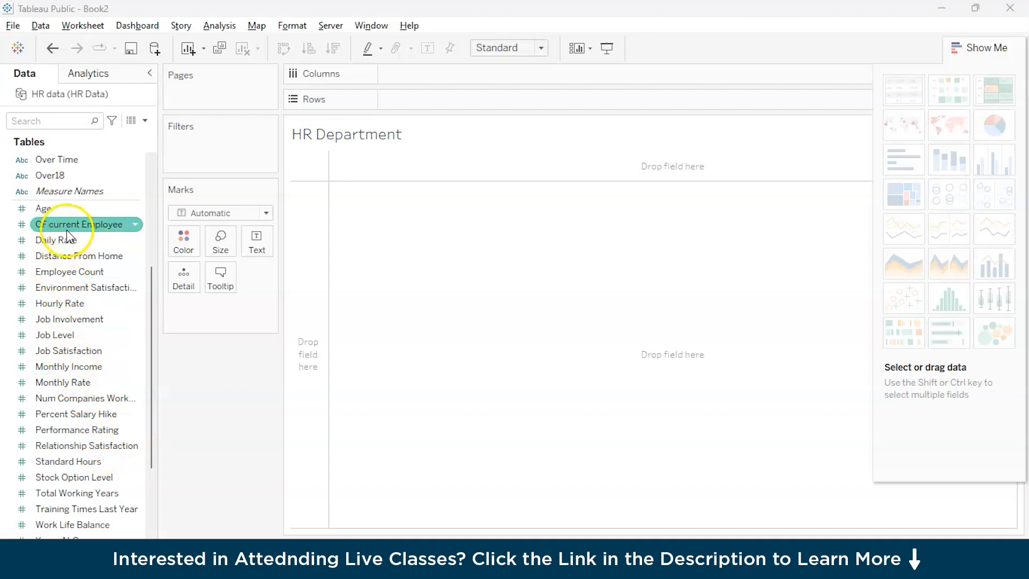
# Step: Place Department in the rows of the HR Department sheet and filter Department to HR only
pyautogui.scroll(4, 59, 313)
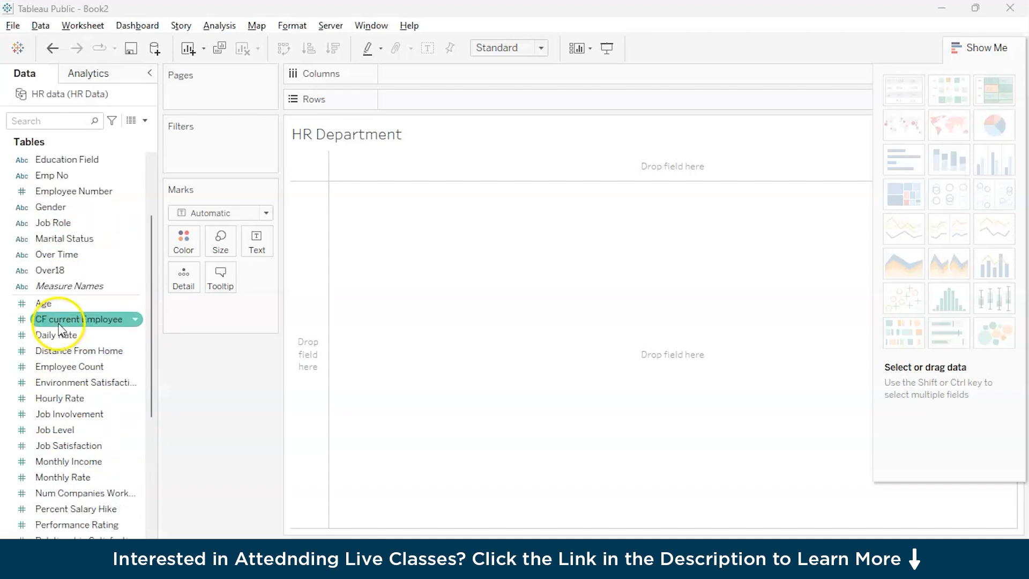
pyautogui.moveTo(60, 223); pyautogui.dragTo(416, 106)
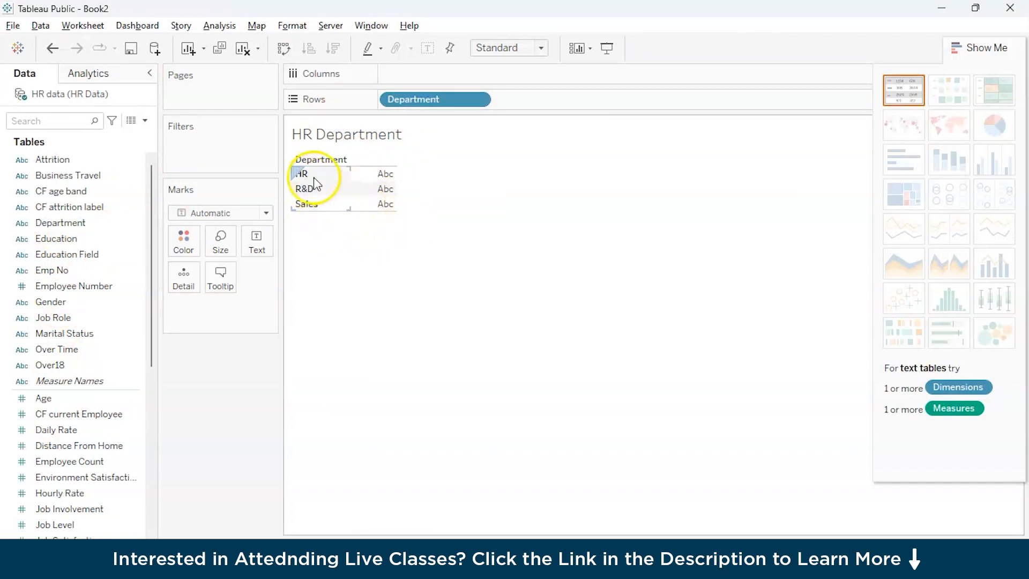
pyautogui.click(130, 221)
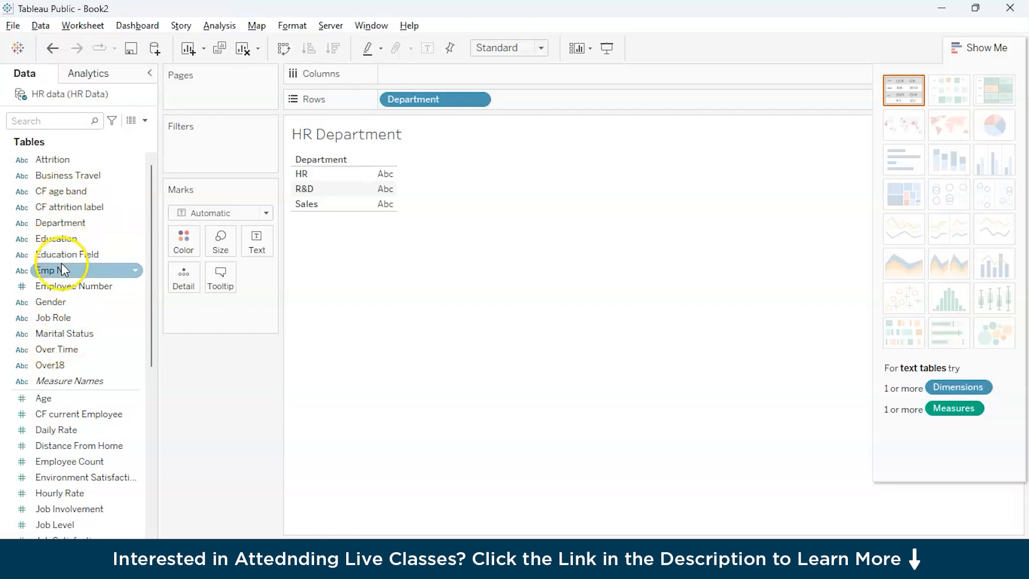
pyautogui.moveTo(63, 222); pyautogui.dragTo(178, 167)
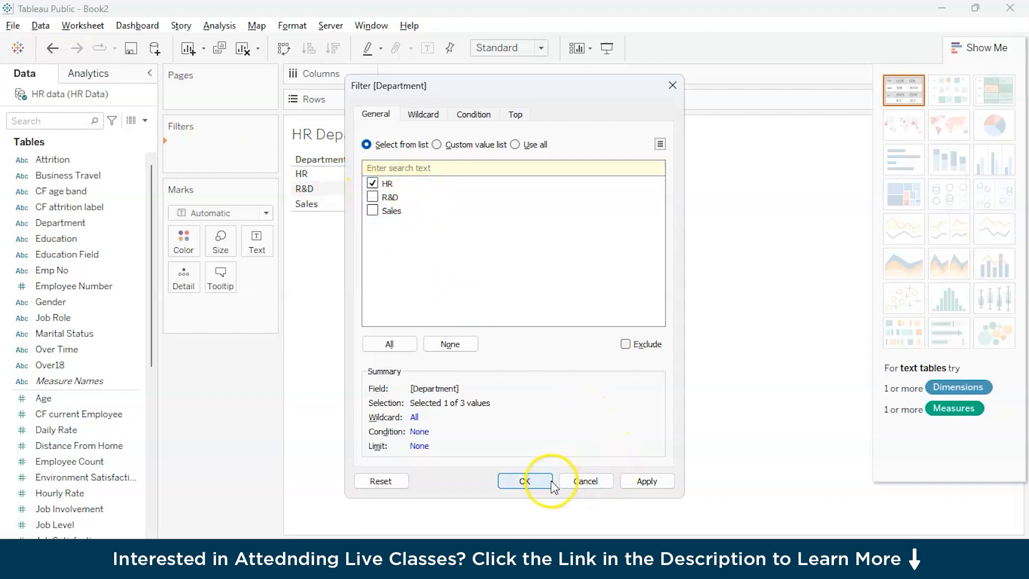
pyautogui.click(528, 483)
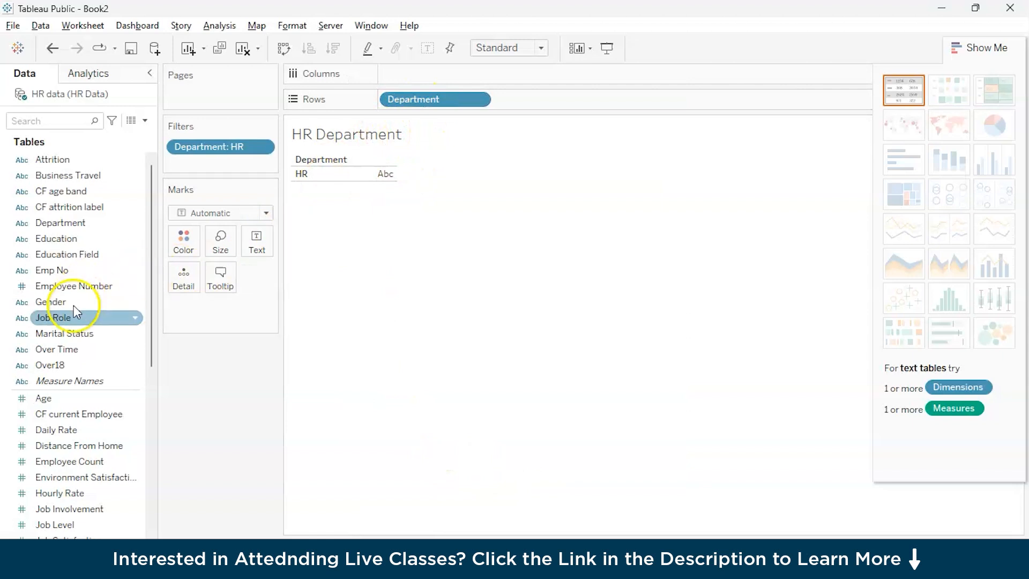
# Step: Add Employee Count to the columns of the HR Department sheet and hide the chart-type suggestions
pyautogui.scroll(-1, 73, 304)
pyautogui.click(72, 403)
pyautogui.moveTo(73, 402); pyautogui.dragTo(431, 86)
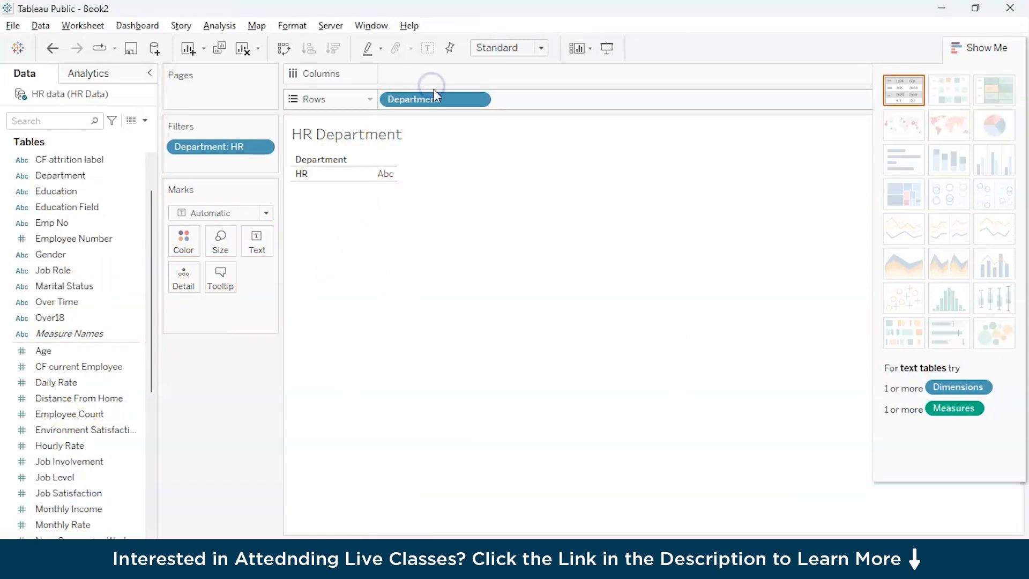
pyautogui.click(70, 402)
pyautogui.moveTo(70, 412); pyautogui.dragTo(415, 76)
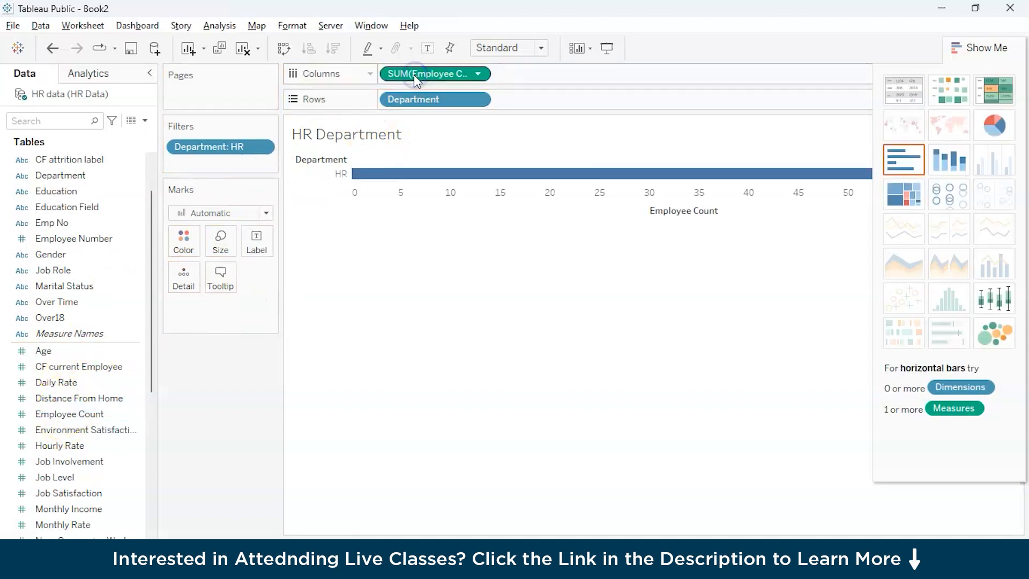
pyautogui.click(58, 445)
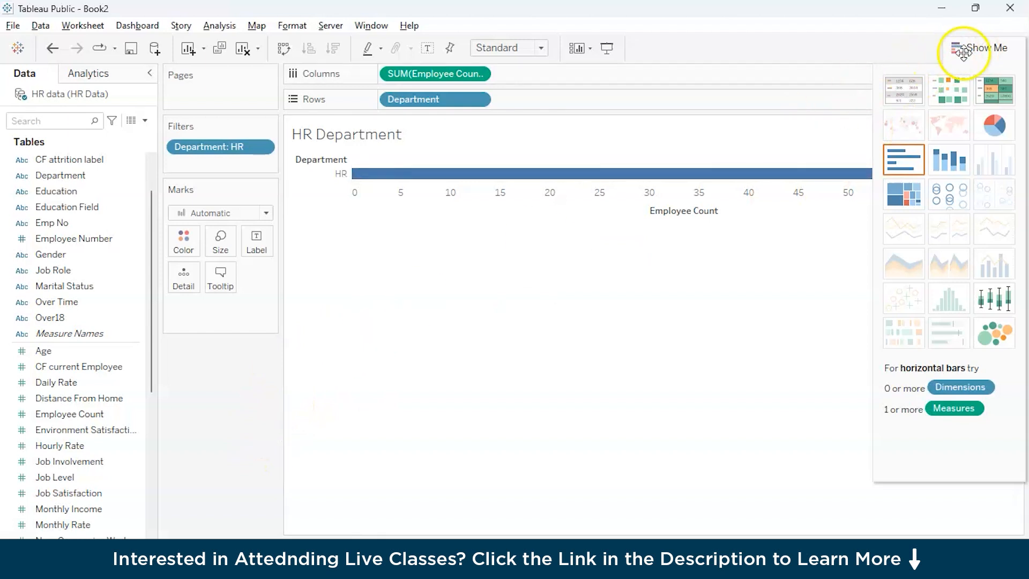
pyautogui.click(972, 47)
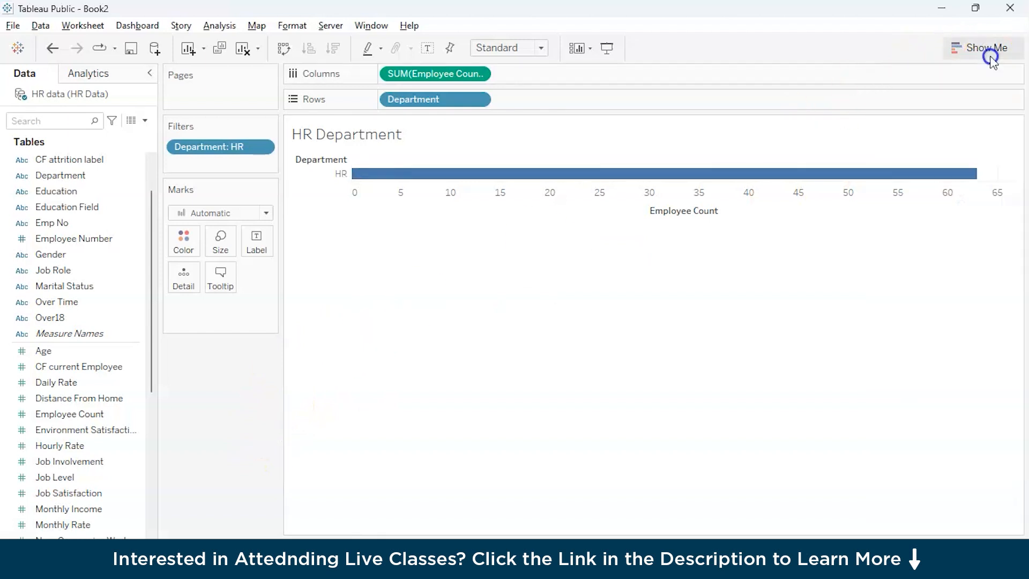
# Step: Add Job Satisfaction to the columns after Employee Count
pyautogui.click(74, 414)
pyautogui.click(78, 396)
pyautogui.click(55, 447)
pyautogui.click(63, 460)
pyautogui.click(56, 477)
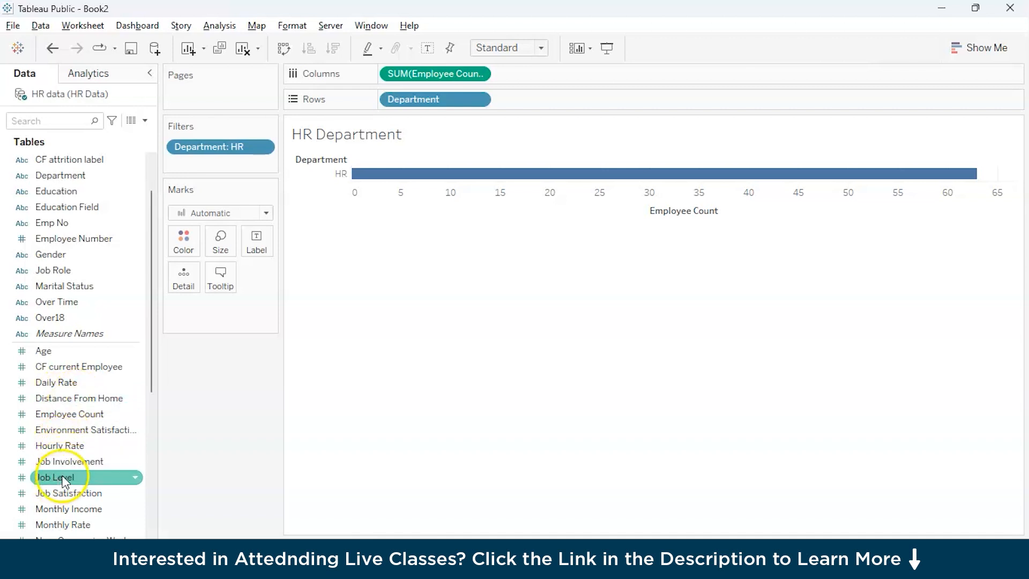
pyautogui.click(59, 493)
pyautogui.moveTo(59, 493); pyautogui.dragTo(532, 83)
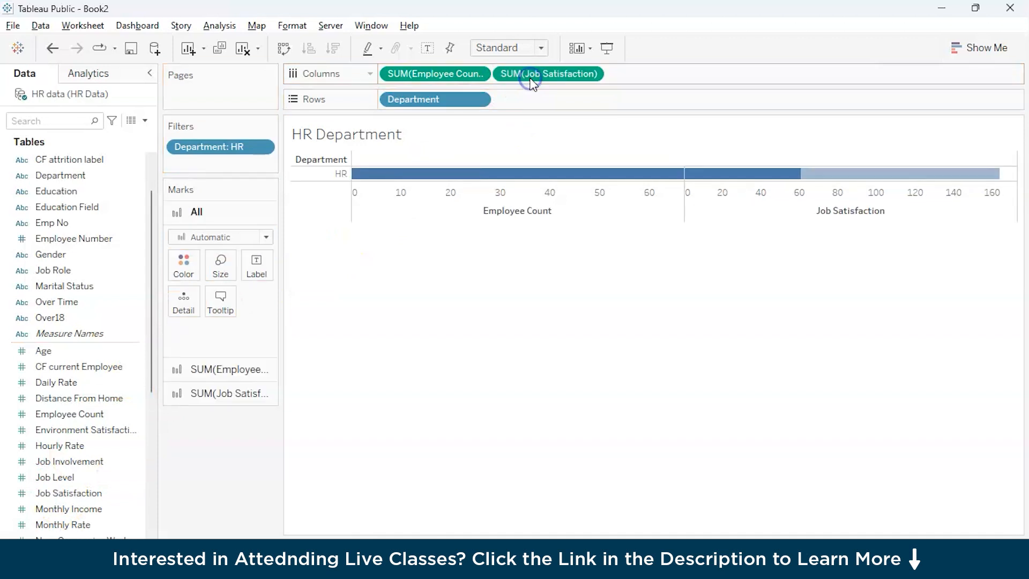
# Step: Add Monthly Income to the columns of the HR Department sheet after Job Satisfaction
pyautogui.click(78, 510)
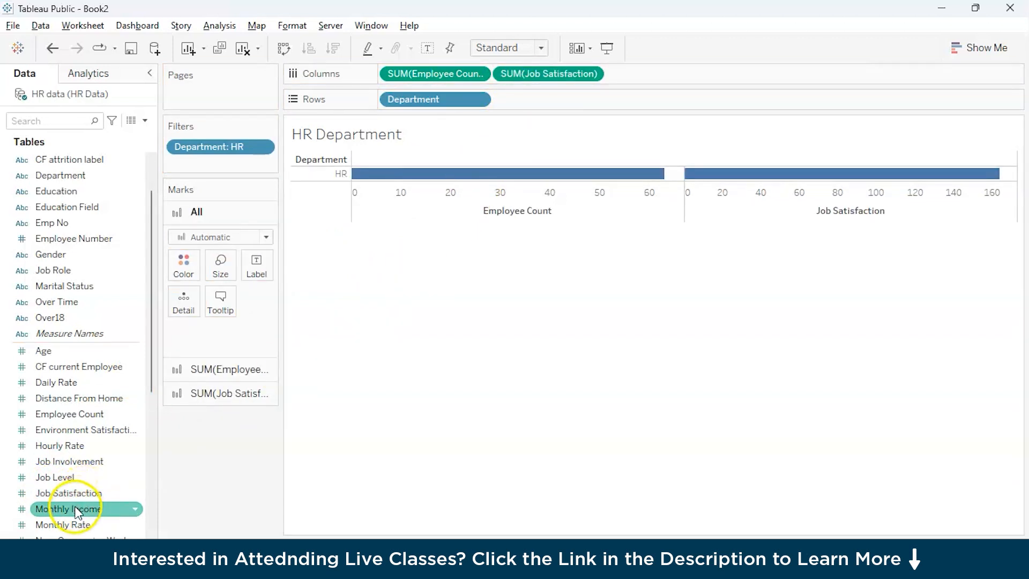
pyautogui.scroll(-6, 71, 482)
pyautogui.moveTo(69, 462)
pyautogui.mouseDown()
pyautogui.moveTo(321, 230)
pyautogui.moveTo(657, 76)
pyautogui.moveTo(294, 364)
pyautogui.moveTo(73, 463)
pyautogui.mouseUp()
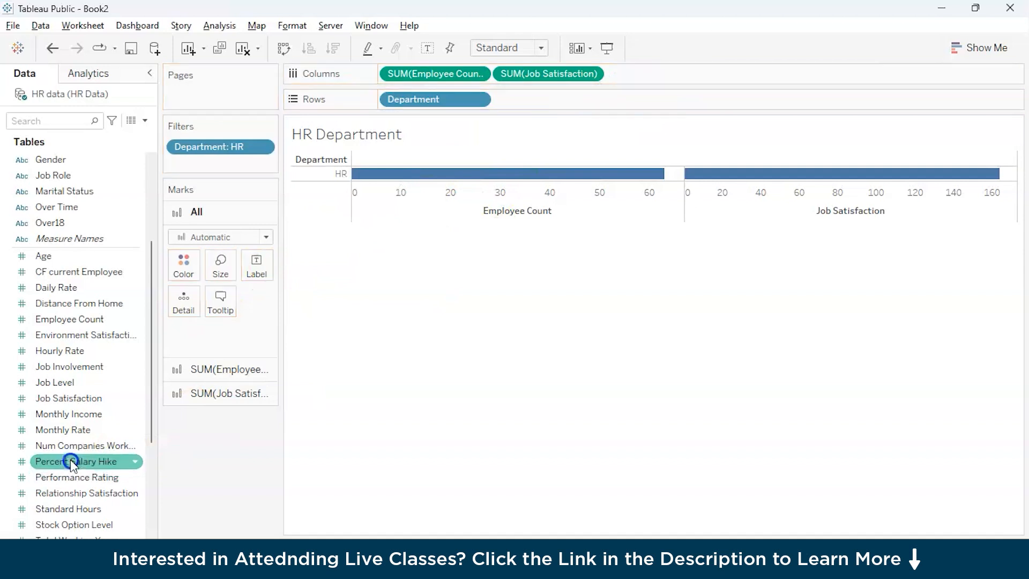
pyautogui.click(70, 431)
pyautogui.moveTo(68, 414); pyautogui.dragTo(667, 76)
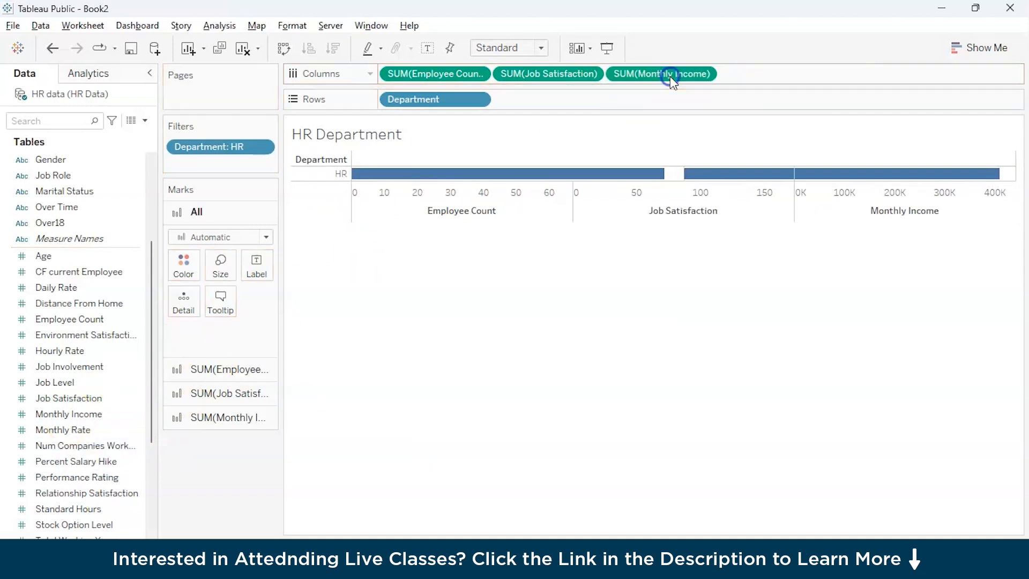
# Step: Add Percent Salary Hike and Performance Rating to the columns after Monthly Income
pyautogui.click(66, 477)
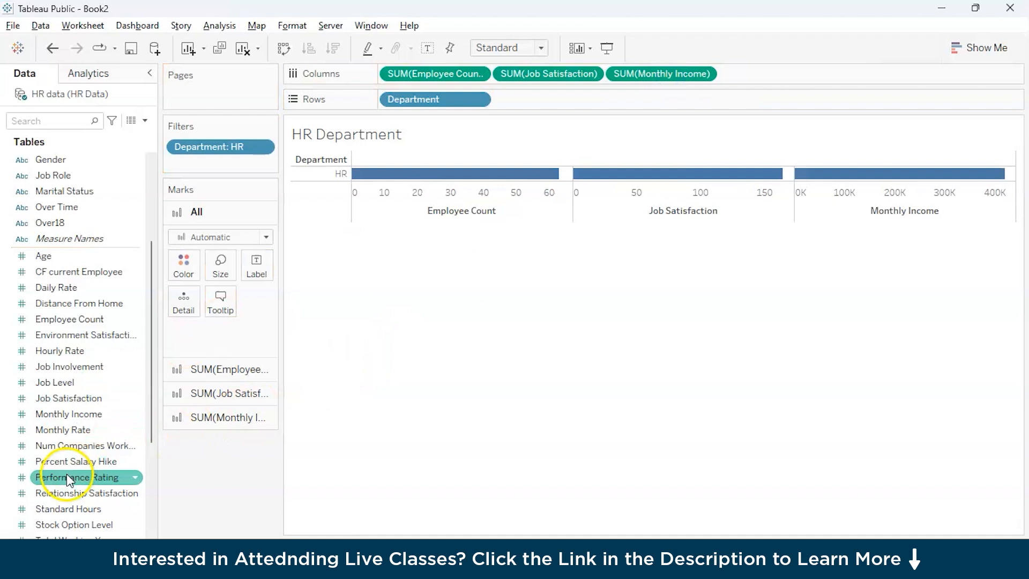
pyautogui.click(68, 460)
pyautogui.moveTo(69, 461); pyautogui.dragTo(762, 79)
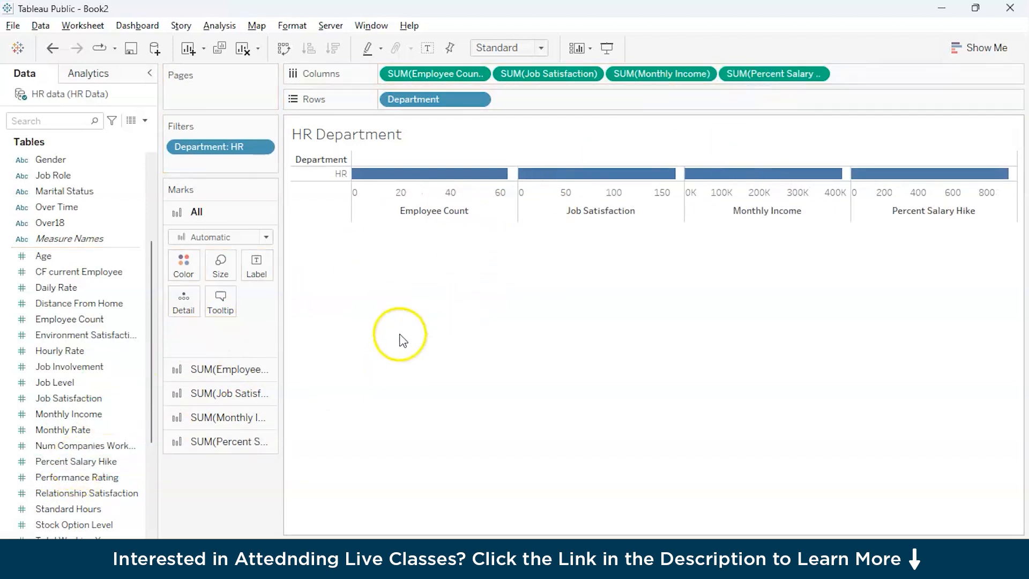
pyautogui.moveTo(66, 477); pyautogui.dragTo(901, 73)
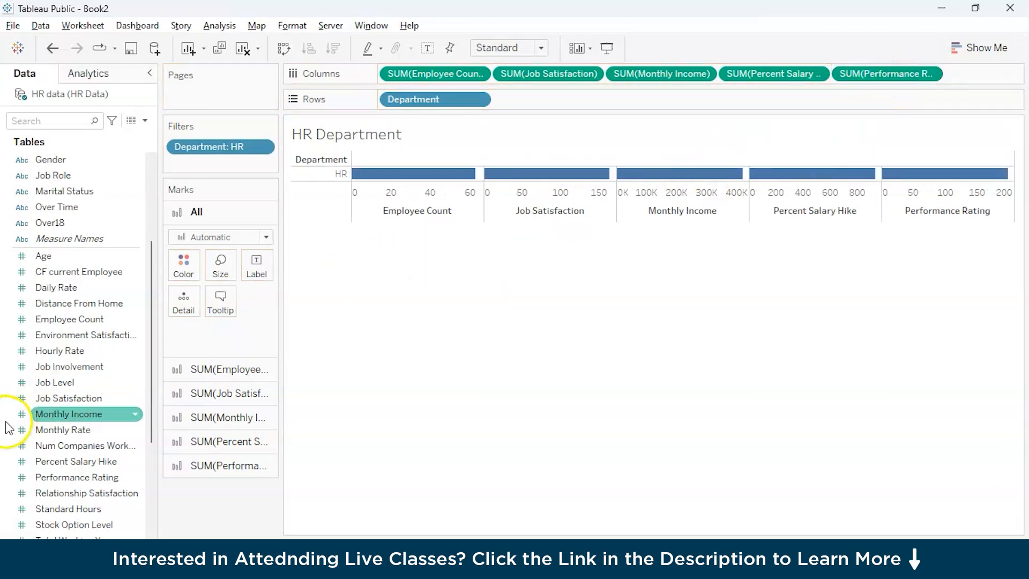
# Step: Add Work Life Balance to the columns after Performance Rating and replace it with Standard Hours
pyautogui.scroll(-2, 65, 490)
pyautogui.moveTo(72, 477); pyautogui.dragTo(983, 80)
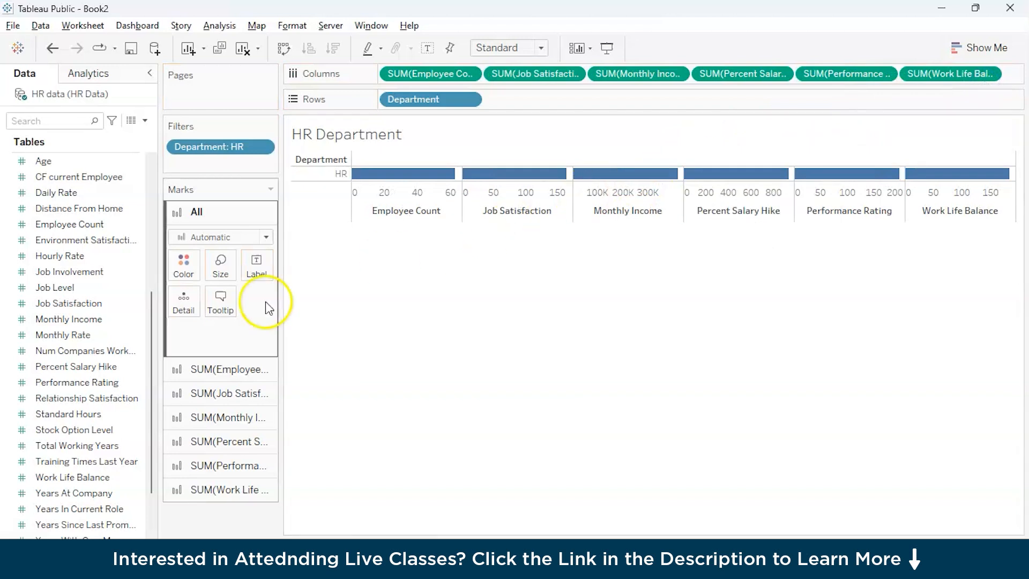
pyautogui.scroll(2, 81, 448)
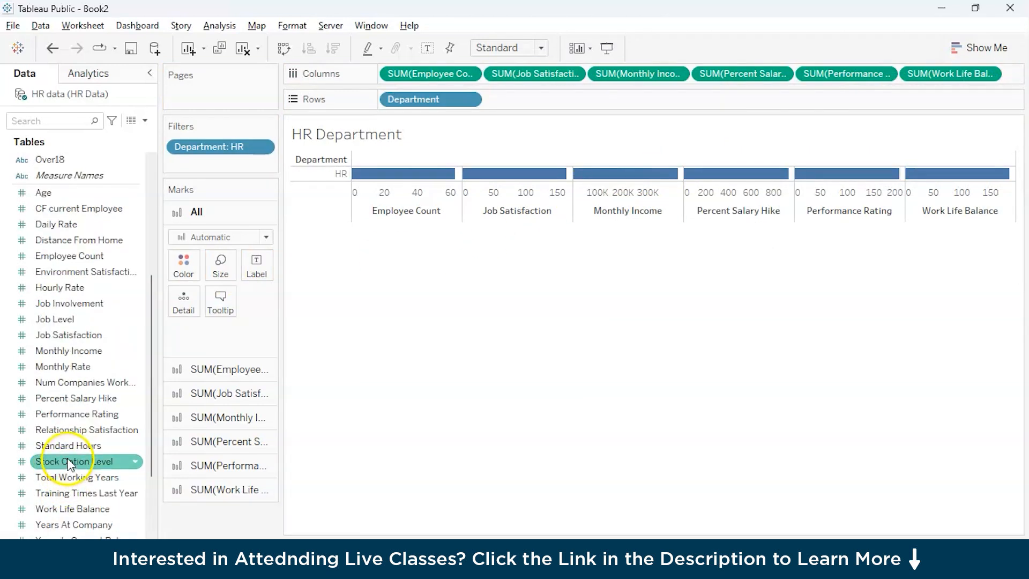
pyautogui.moveTo(69, 446); pyautogui.dragTo(976, 75)
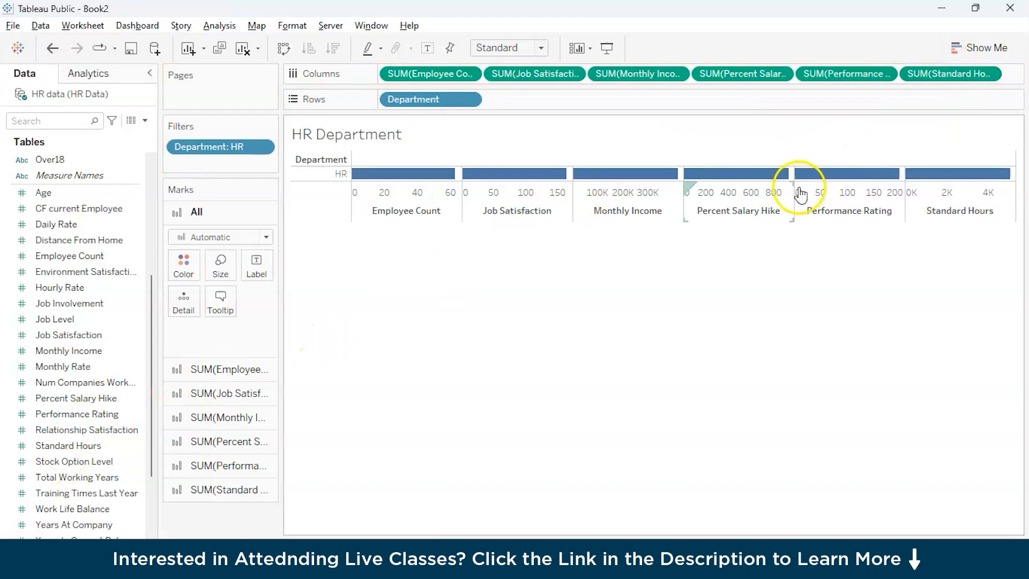
pyautogui.scroll(-2, 87, 329)
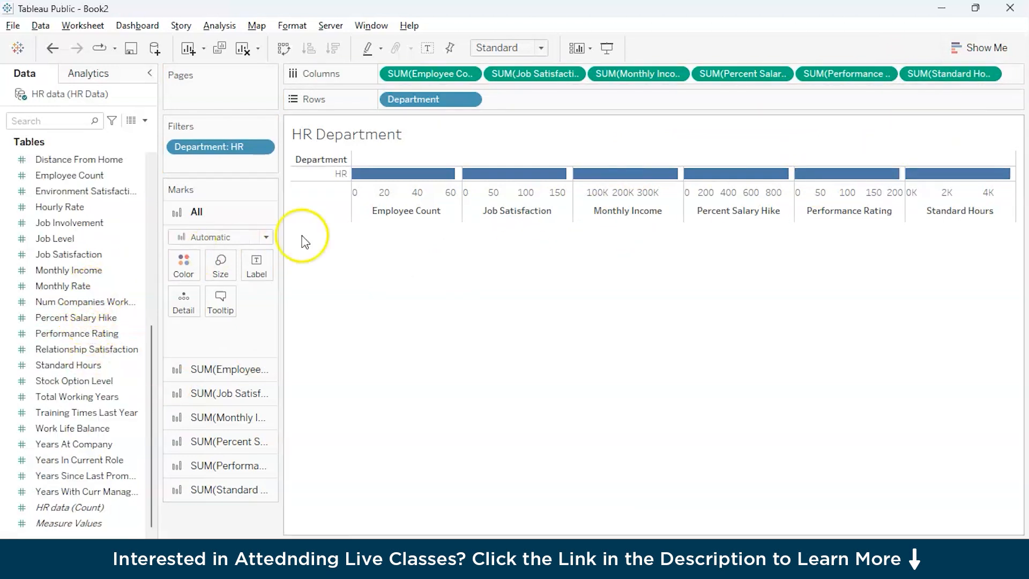
# Step: Convert the HR Department bar chart into a text table and fit it to Entire View
pyautogui.click(990, 49)
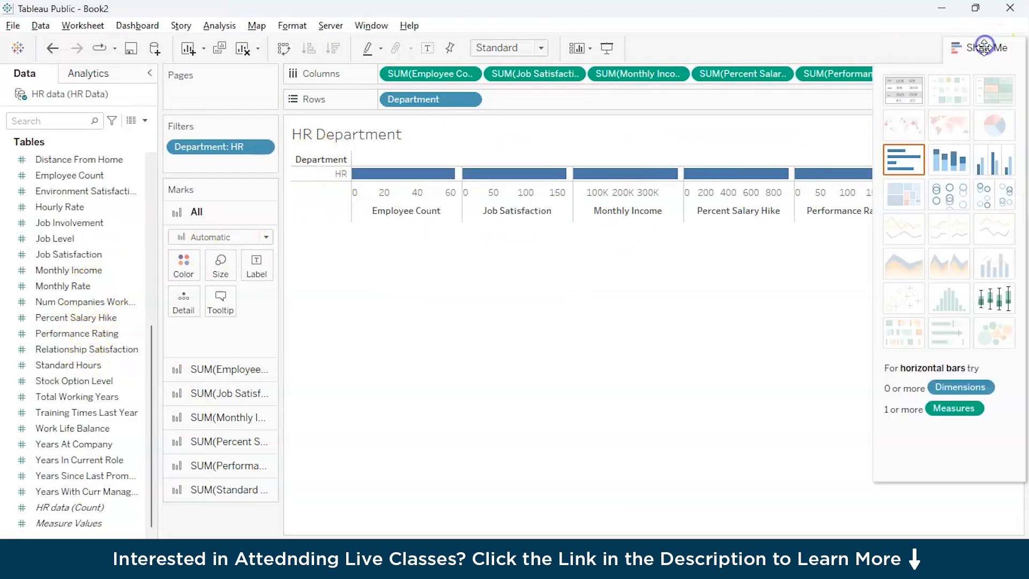
pyautogui.click(899, 91)
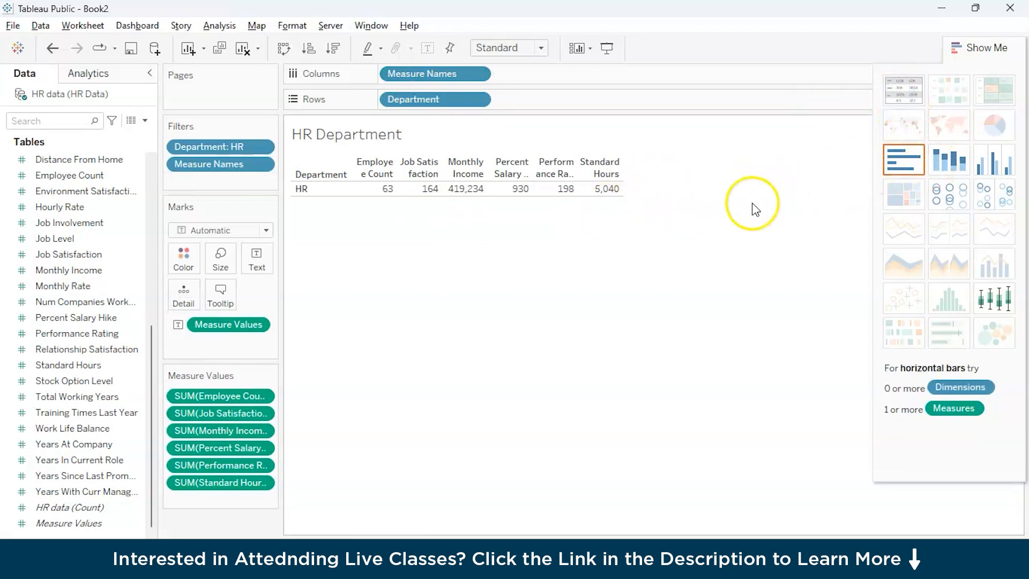
pyautogui.click(541, 48)
pyautogui.click(528, 99)
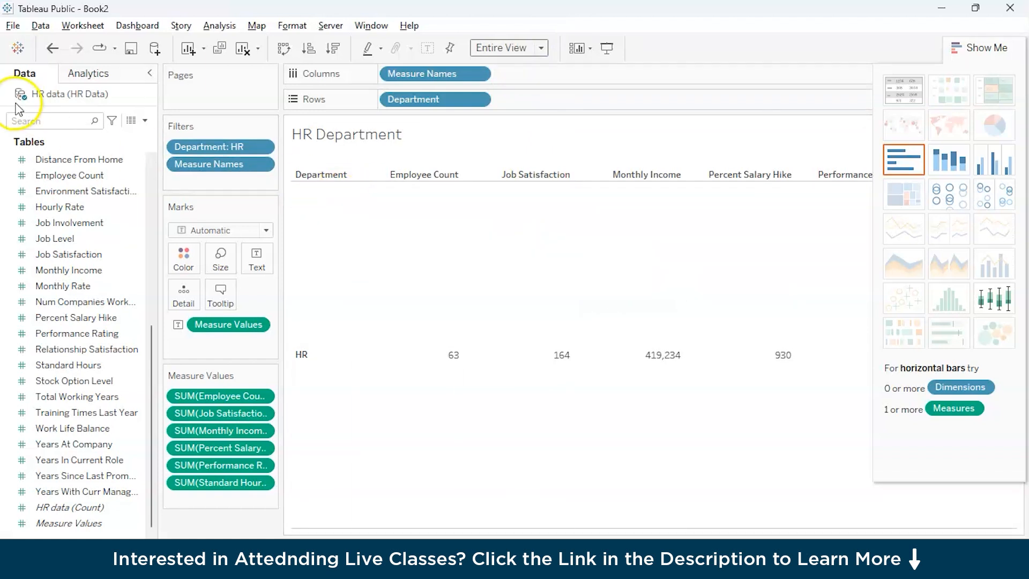
# Step: Find the Attrition field among the HR data fields
pyautogui.click(39, 254)
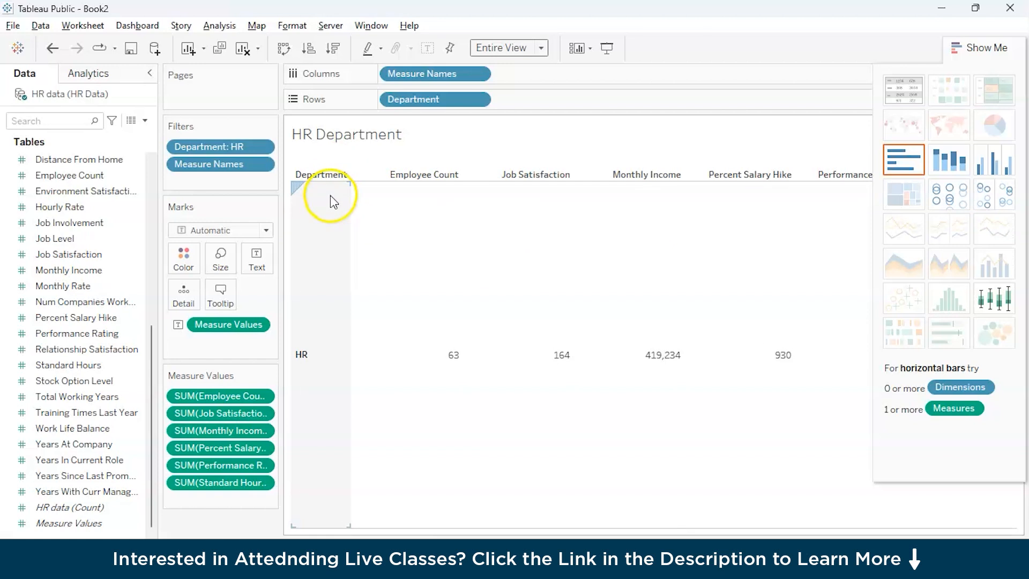
pyautogui.scroll(5, 55, 248)
pyautogui.scroll(1, 57, 254)
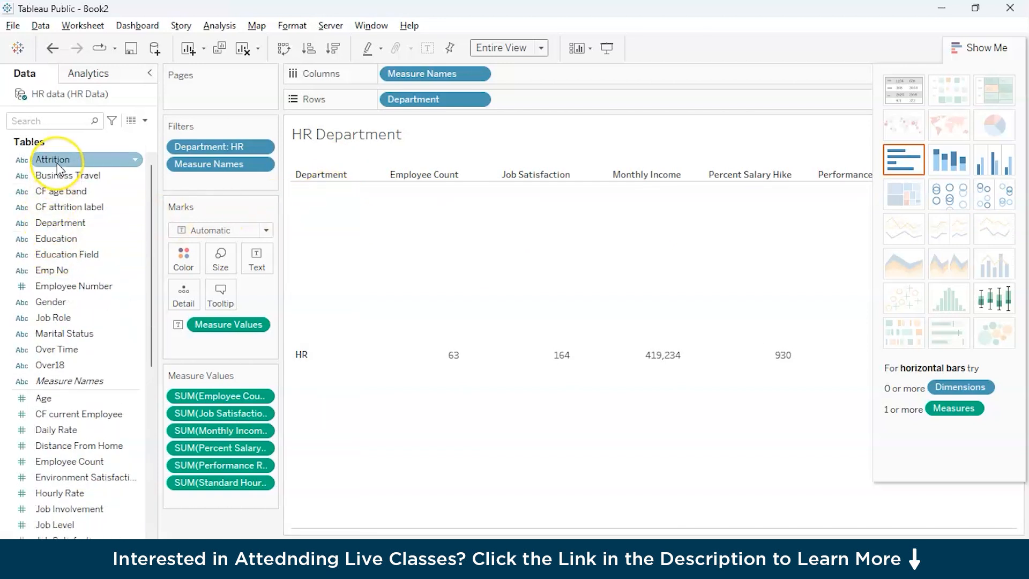
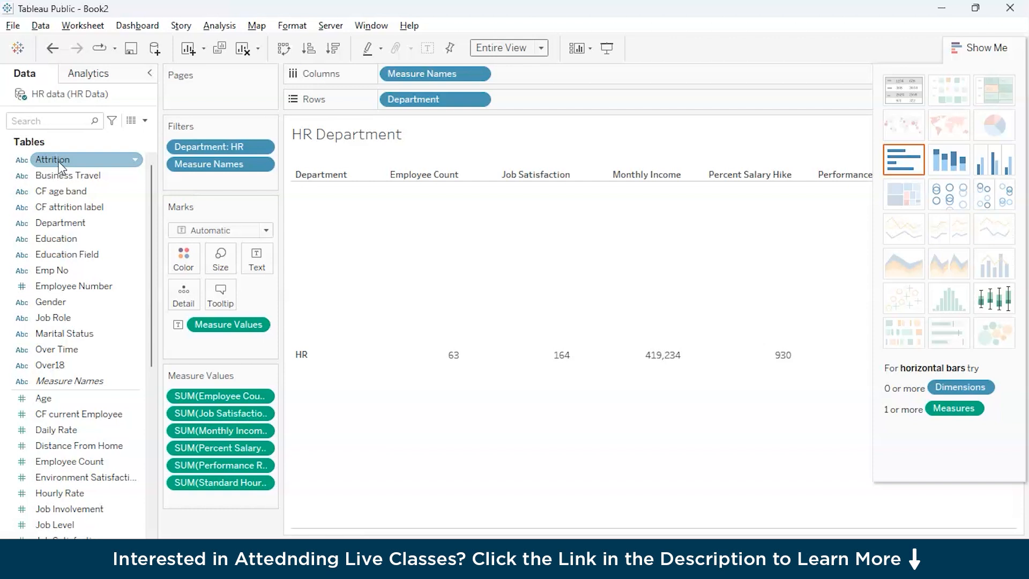
pyautogui.click(136, 159)
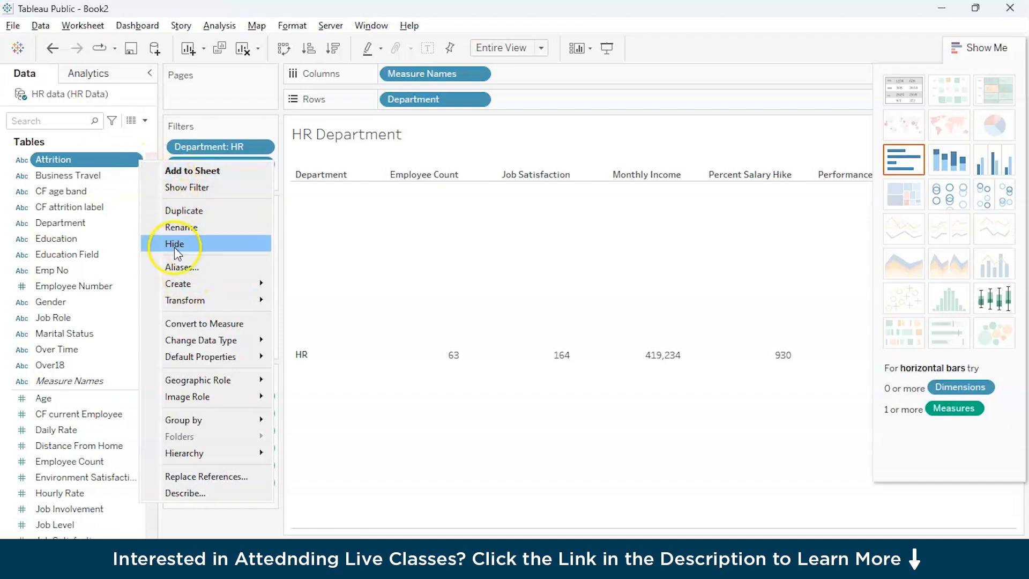
pyautogui.moveTo(201, 279)
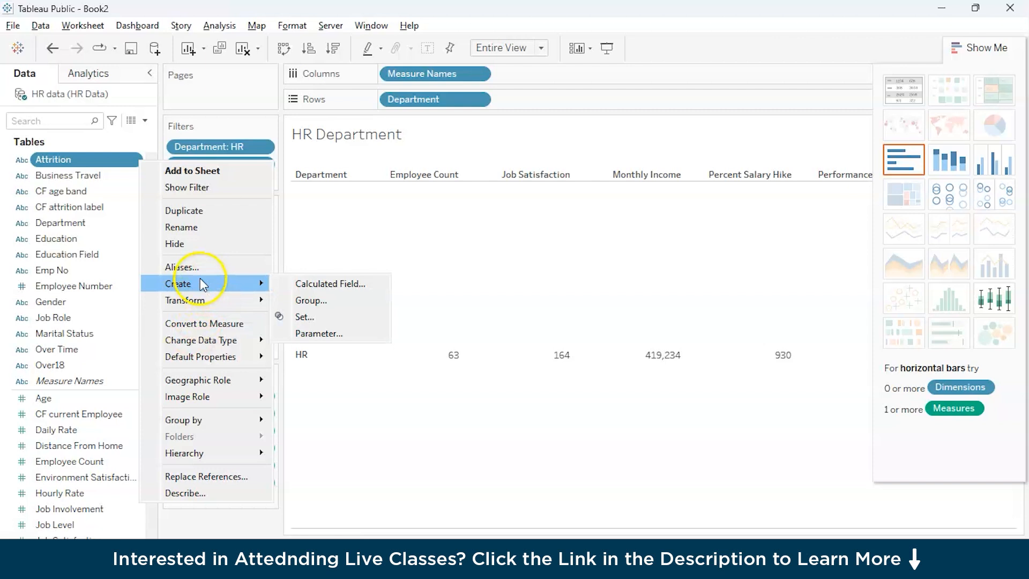
pyautogui.rightClick(115, 161)
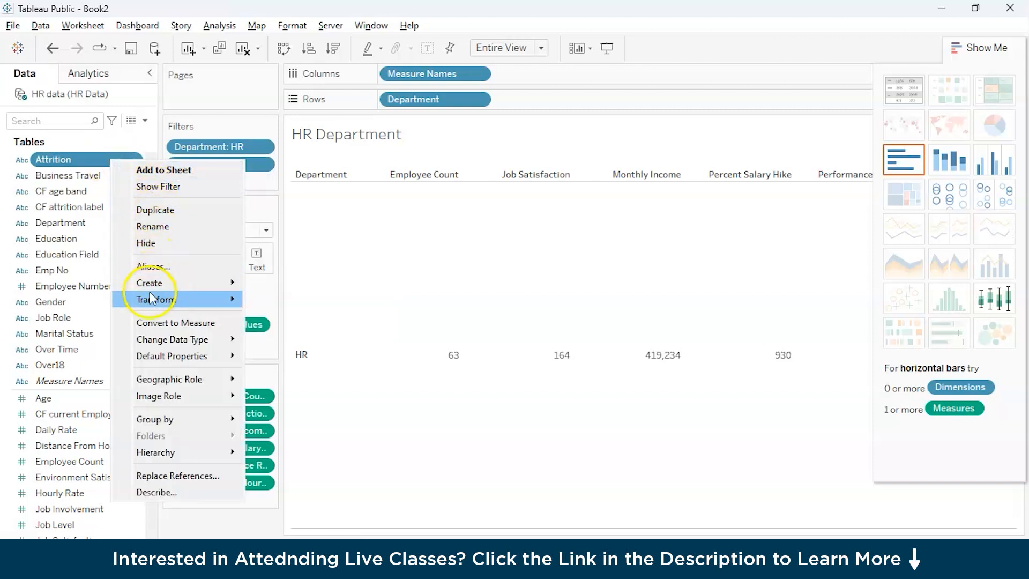
pyautogui.moveTo(156, 301)
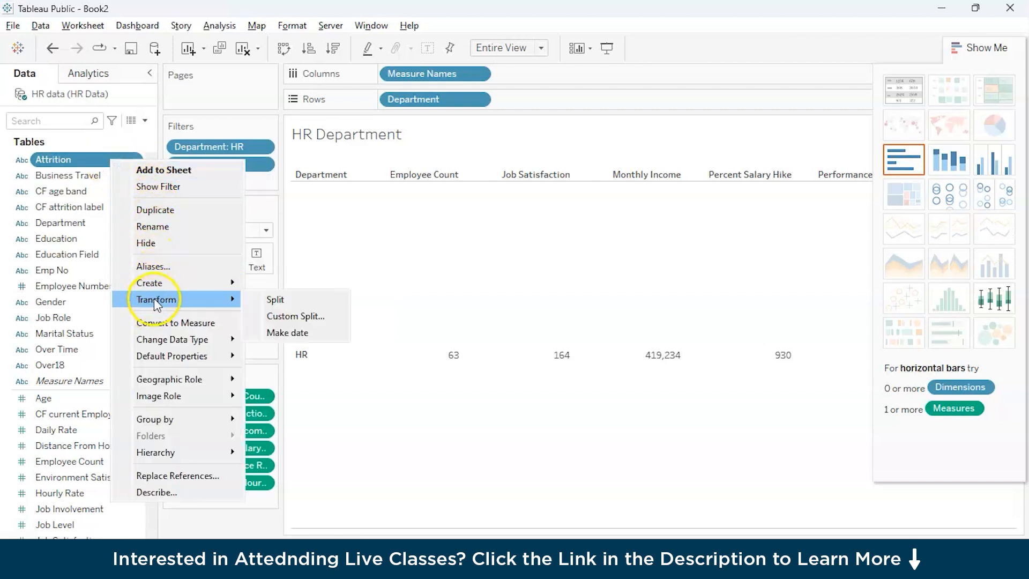
pyautogui.click(153, 226)
pyautogui.click(145, 120)
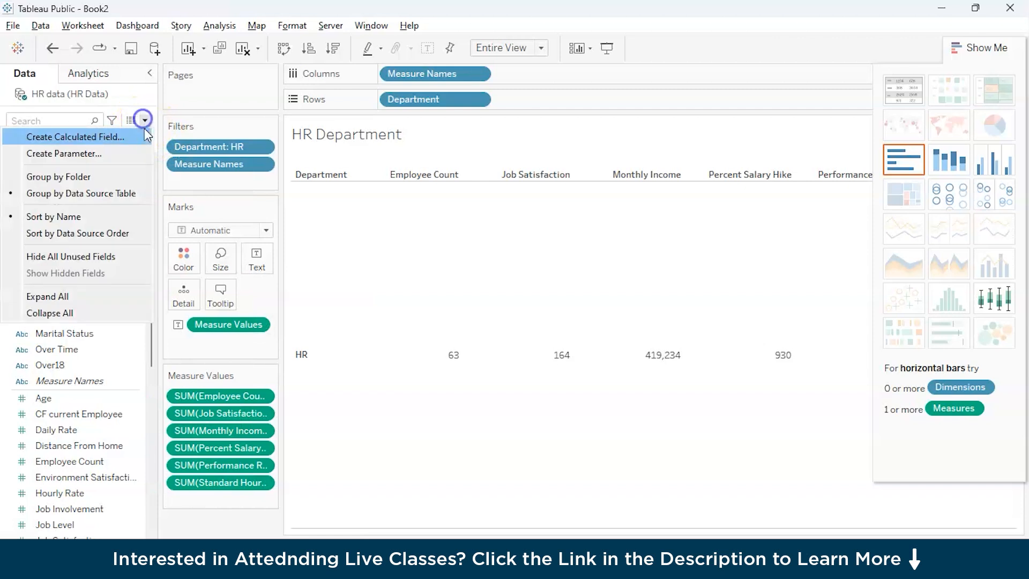
pyautogui.click(59, 159)
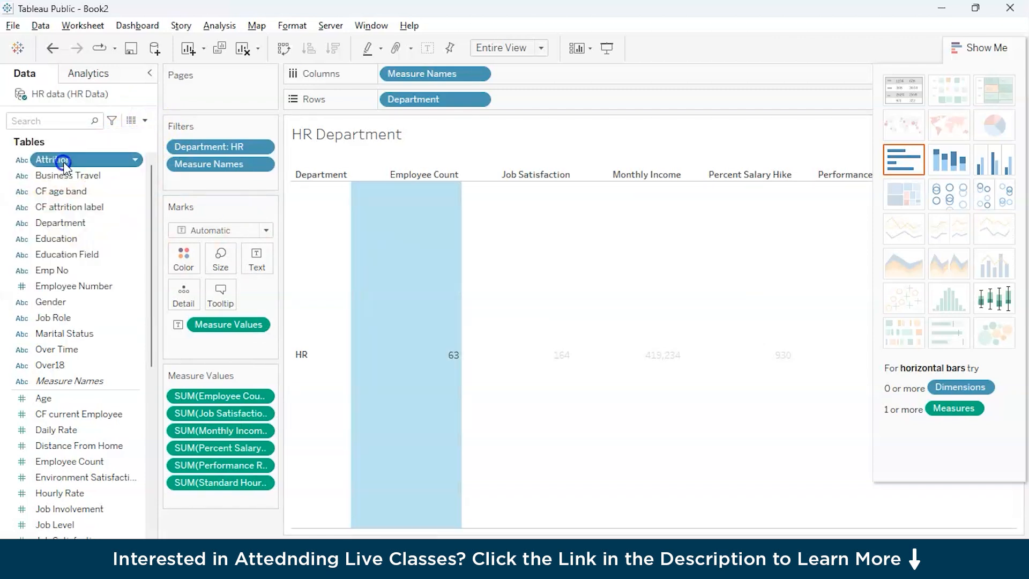
pyautogui.rightClick(64, 160)
pyautogui.click(119, 138)
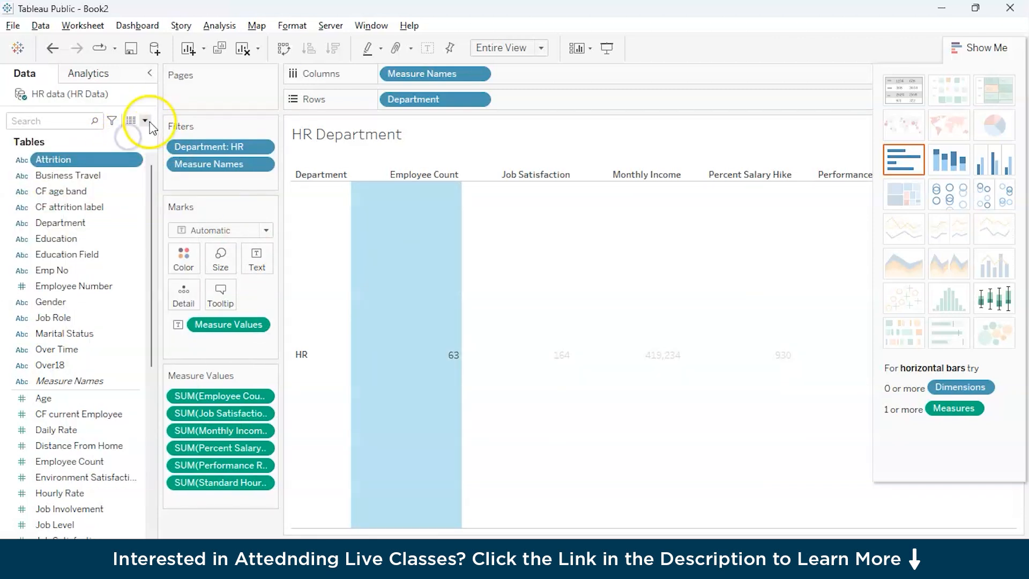
# Step: Start a new calculated field on the HR data and name it Attrition Value
pyautogui.click(145, 120)
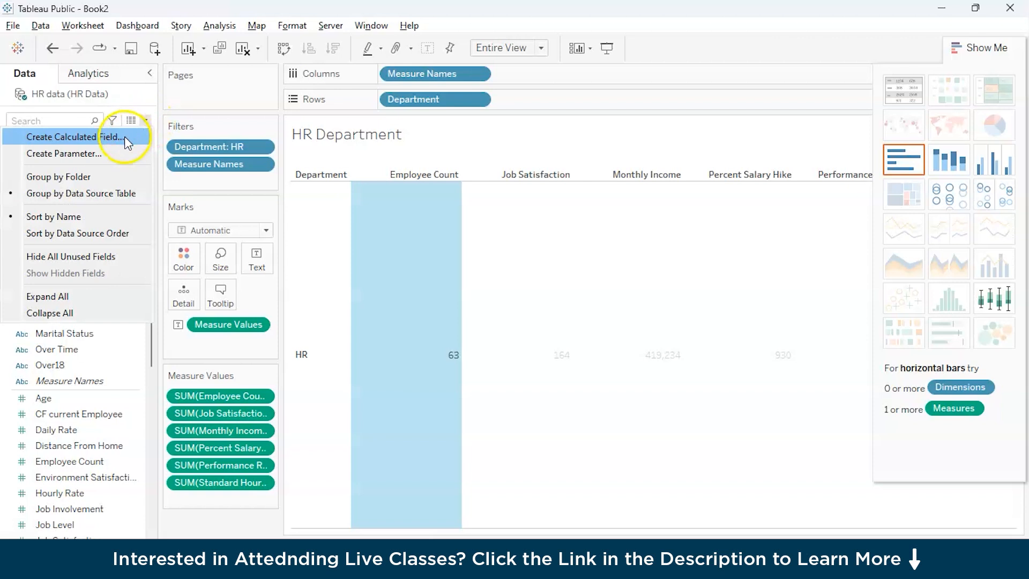
pyautogui.click(124, 136)
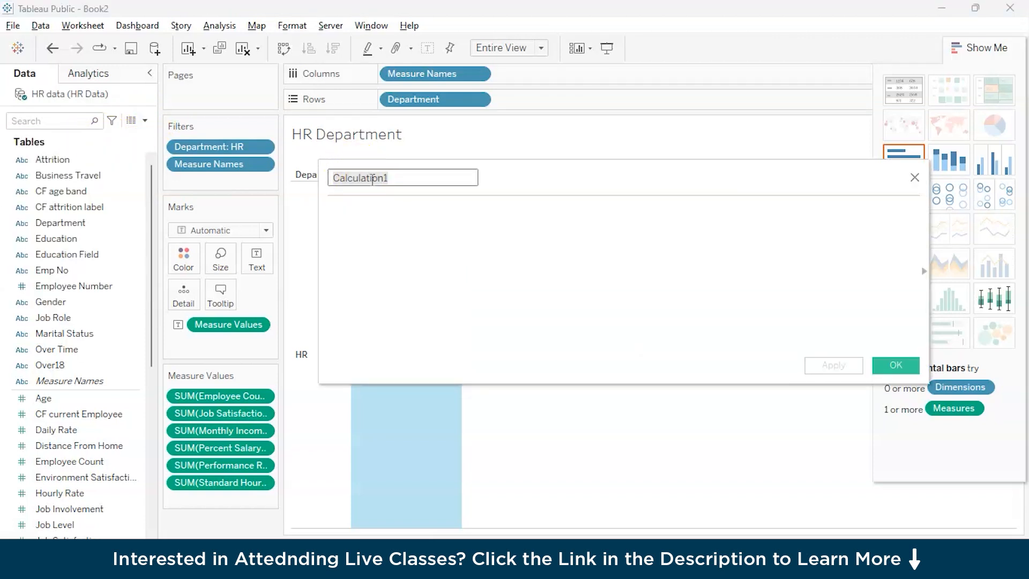
pyautogui.write('Att')
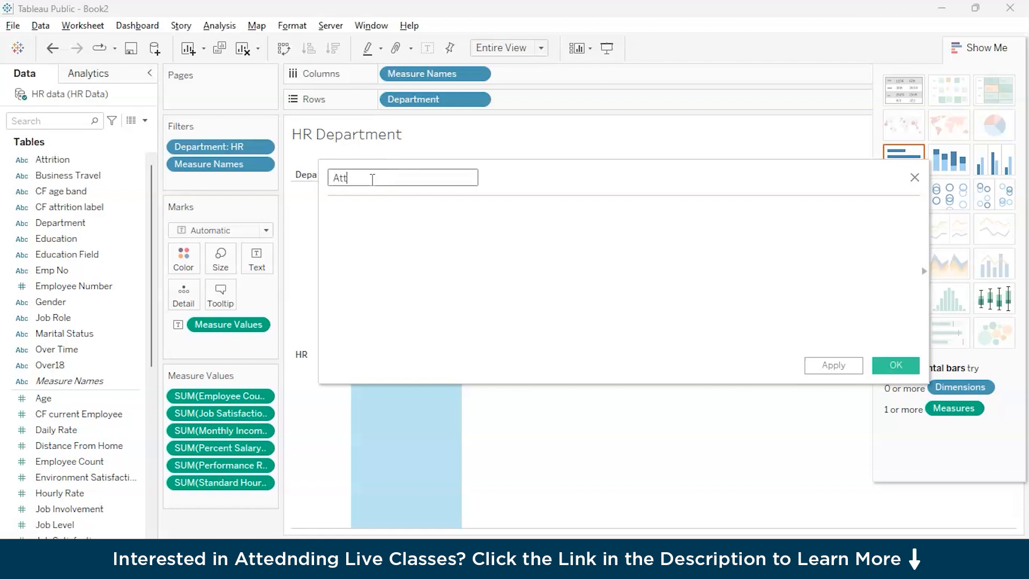
pyautogui.write('rition Value')
# Step: Write the Attrition Value formula's condition as IF [Attrition]='Yes'
pyautogui.click(378, 217)
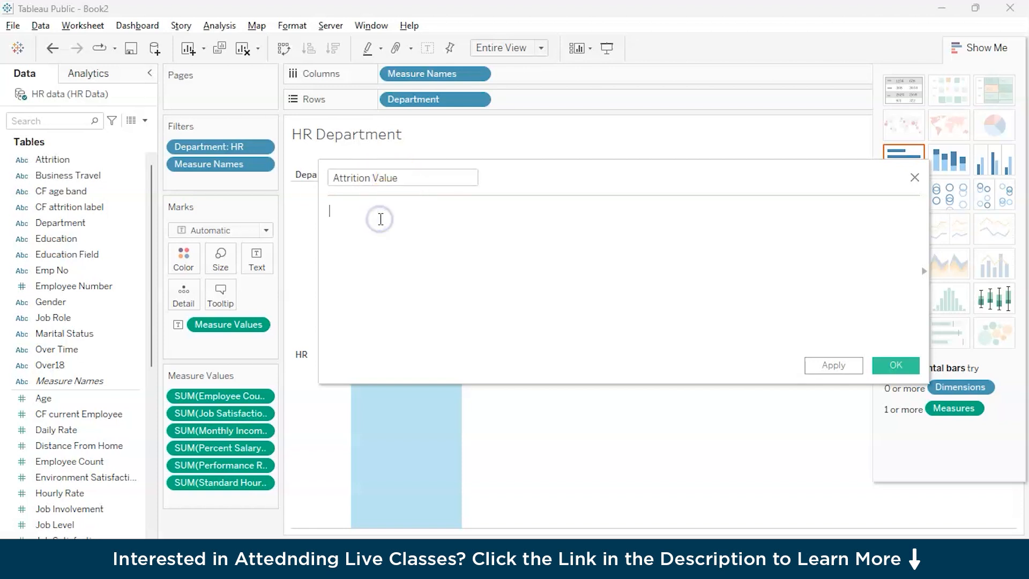
pyautogui.write('if')
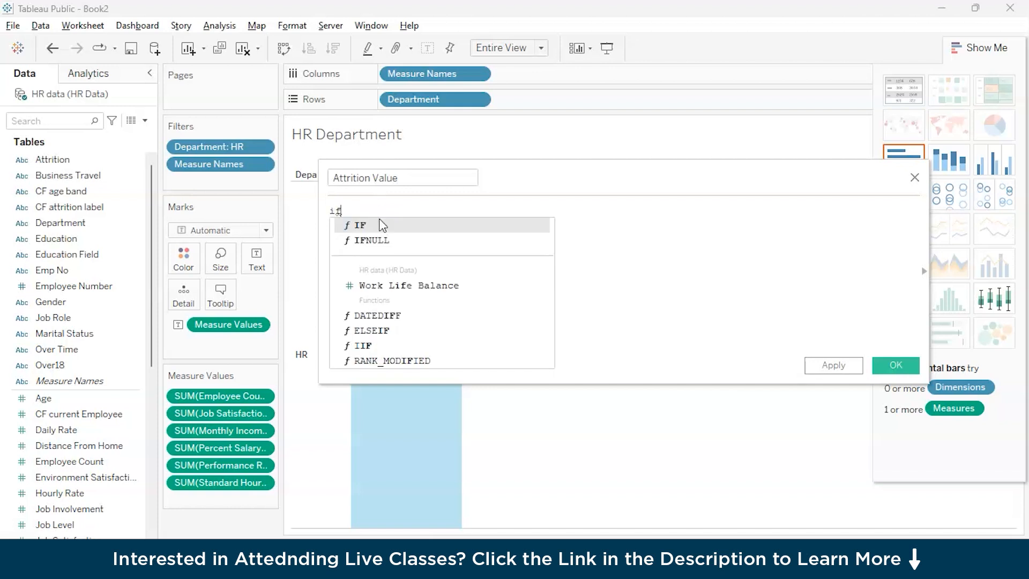
pyautogui.click(381, 225)
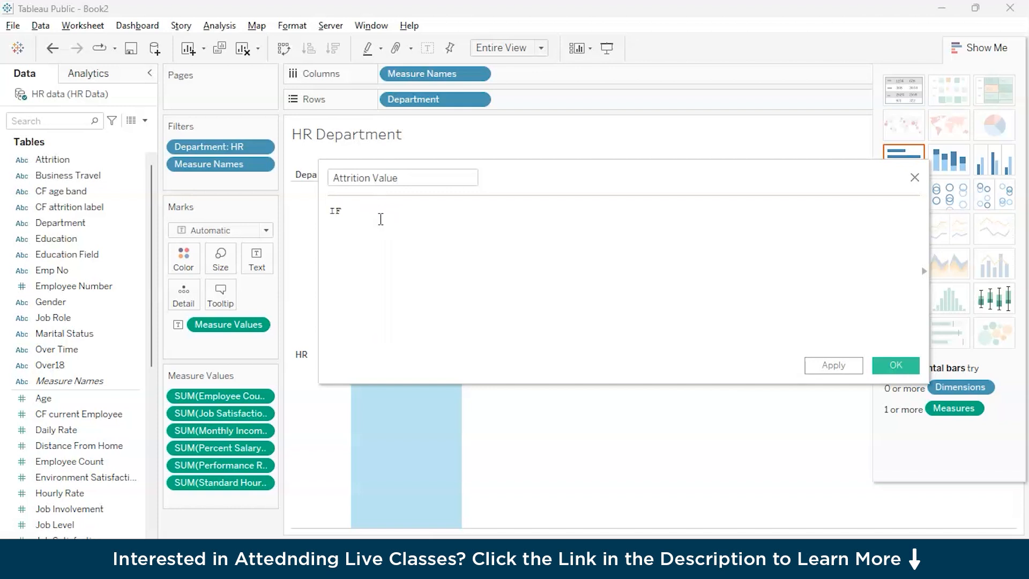
pyautogui.press('Tab')
pyautogui.write('a')
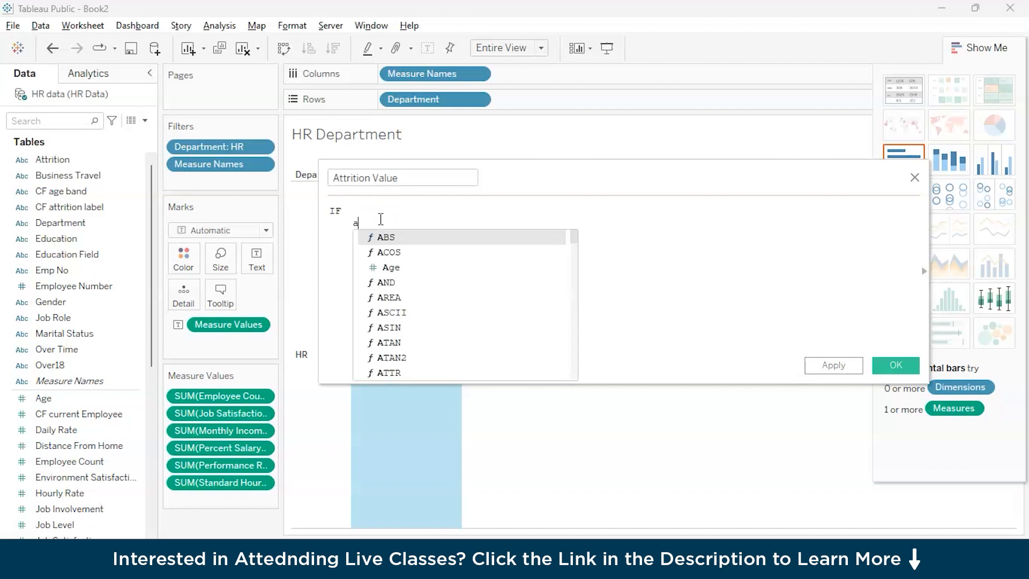
pyautogui.write('tt')
pyautogui.press('Down')
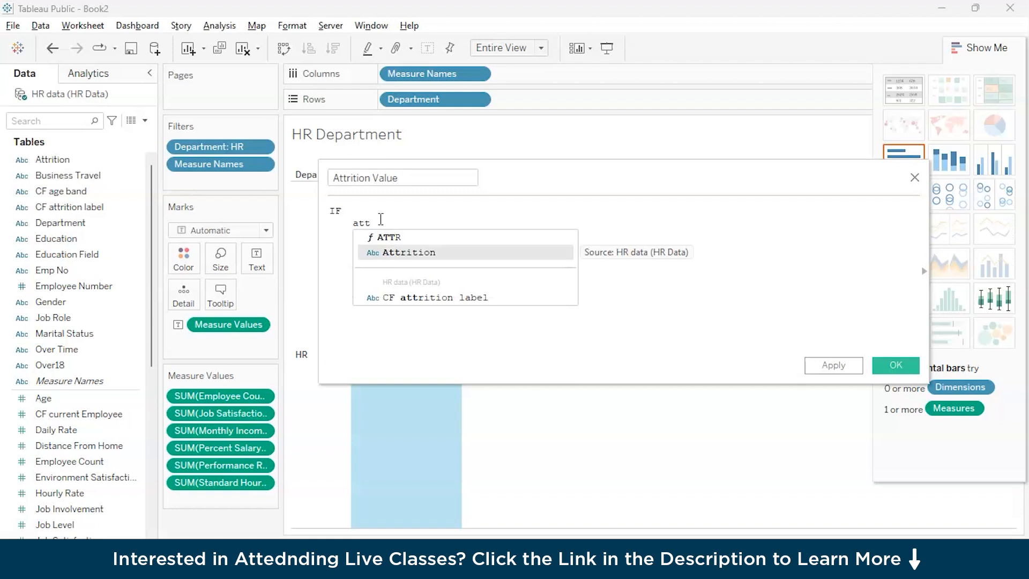
pyautogui.press('Return')
pyautogui.write("='Yes'")
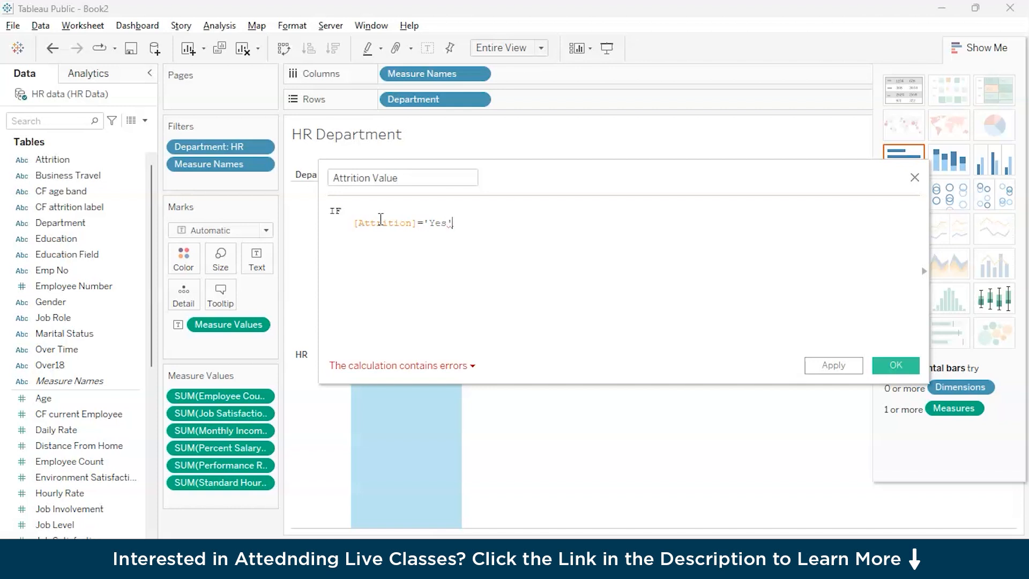
# Step: Add a THEN branch that returns 1 to the Attrition Value formula
pyautogui.press('Return')
pyautogui.write('THEN')
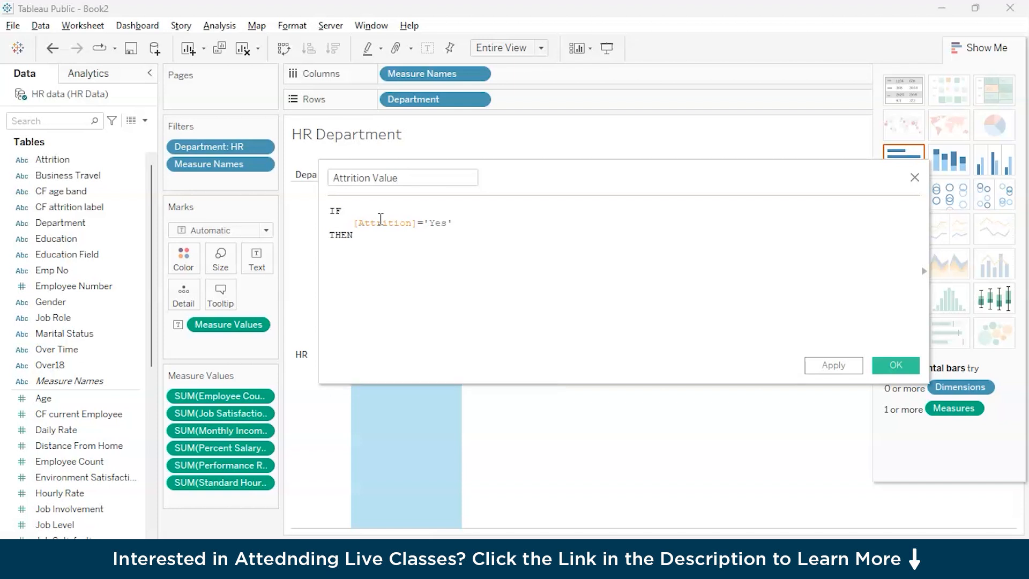
pyautogui.press('Return')
pyautogui.write('1')
pyautogui.press('Return')
# Step: Complete the formula with ELSE 0 and END, and save the Attrition Value field
pyautogui.write('ela')
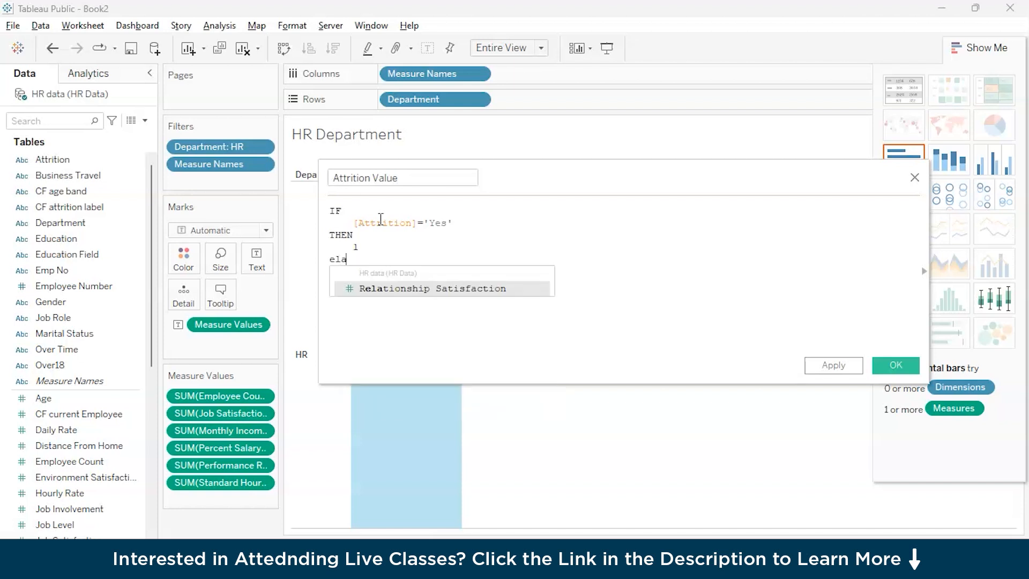
pyautogui.press('BackSpace')
pyautogui.press('Return')
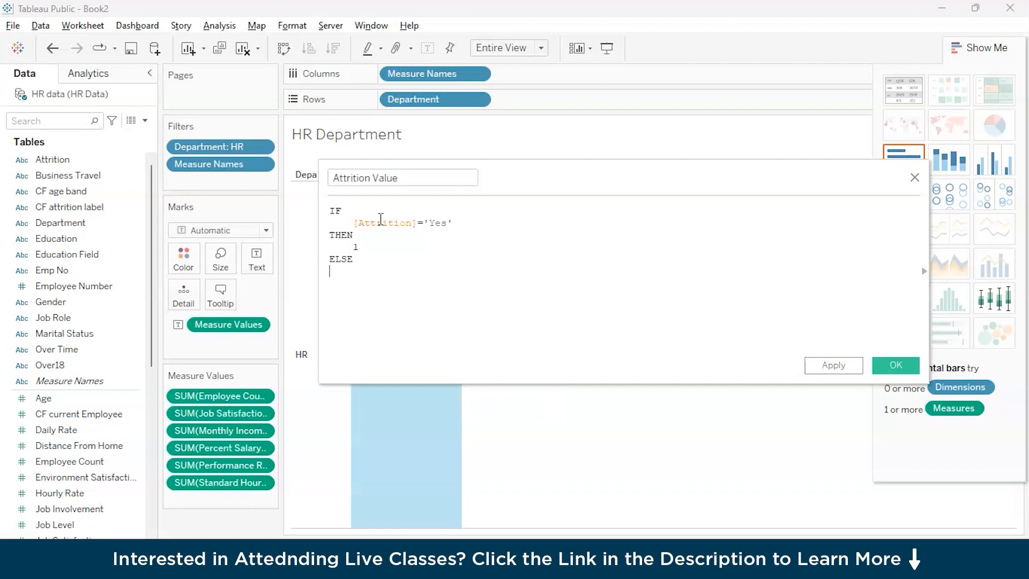
pyautogui.press('Return')
pyautogui.write('0')
pyautogui.press('Return')
pyautogui.write('end')
pyautogui.press('Return')
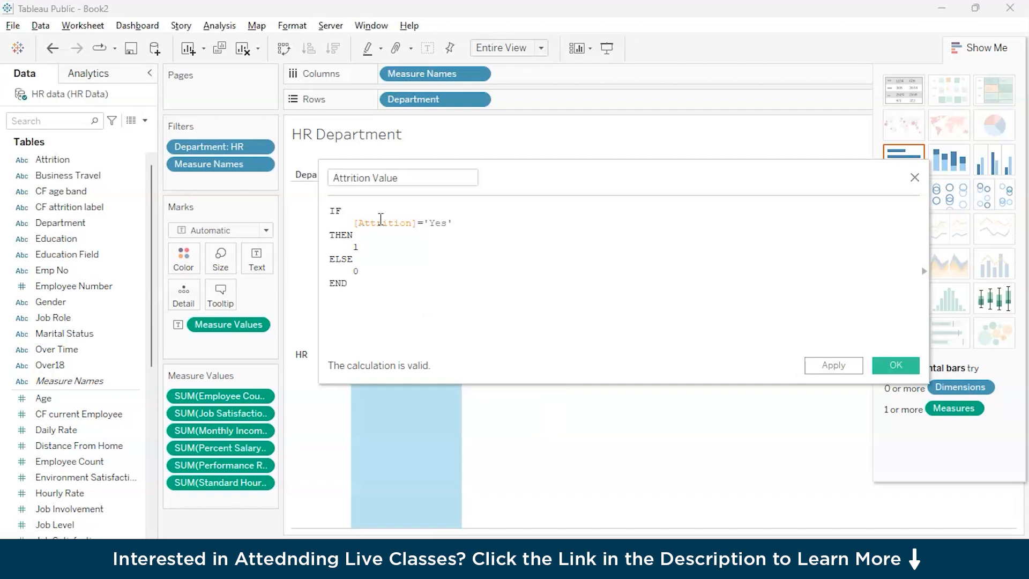
pyautogui.moveTo(361, 280); pyautogui.dragTo(322, 200)
pyautogui.click(356, 280)
pyautogui.click(914, 375)
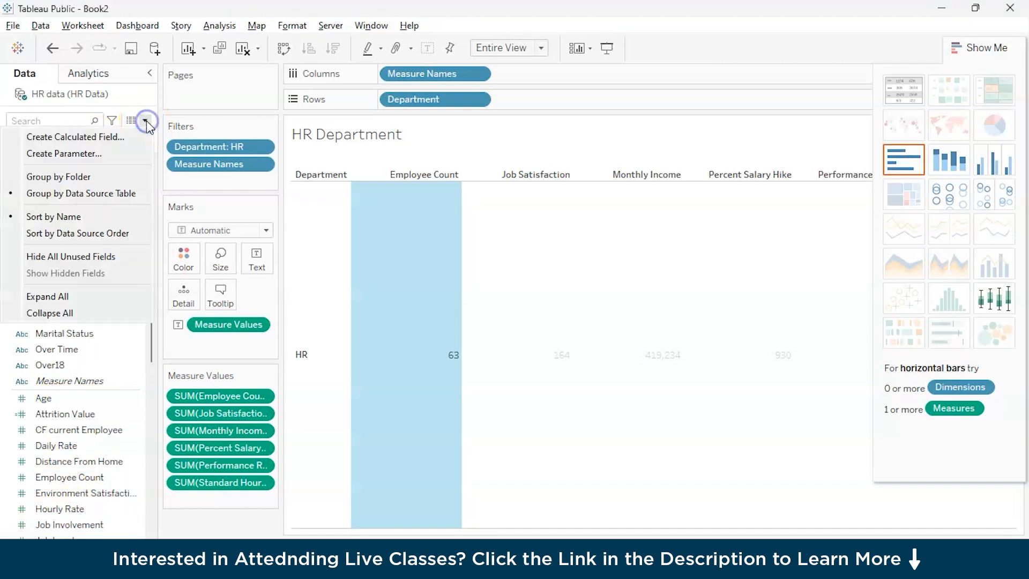
# Step: Create a calculated field named Attrition Rate and begin its formula with SUM([Attrition Value])
pyautogui.click(105, 137)
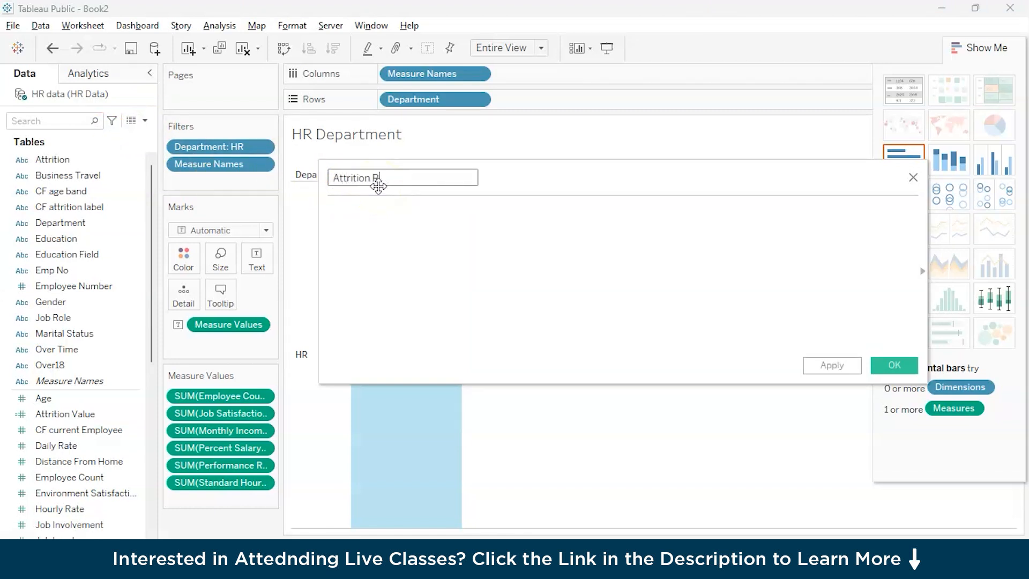
pyautogui.click(387, 213)
pyautogui.write('sum')
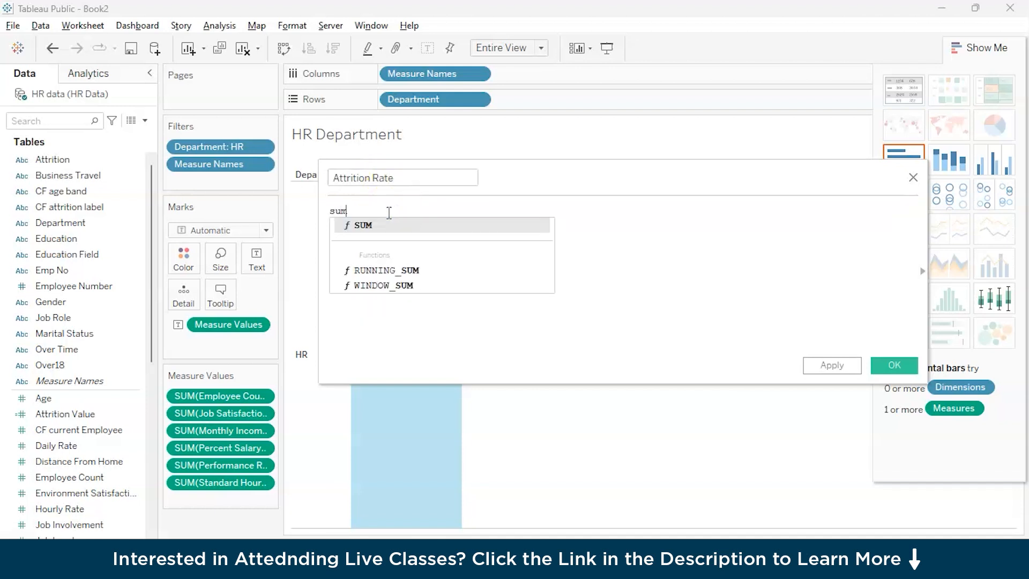
pyautogui.press('Return')
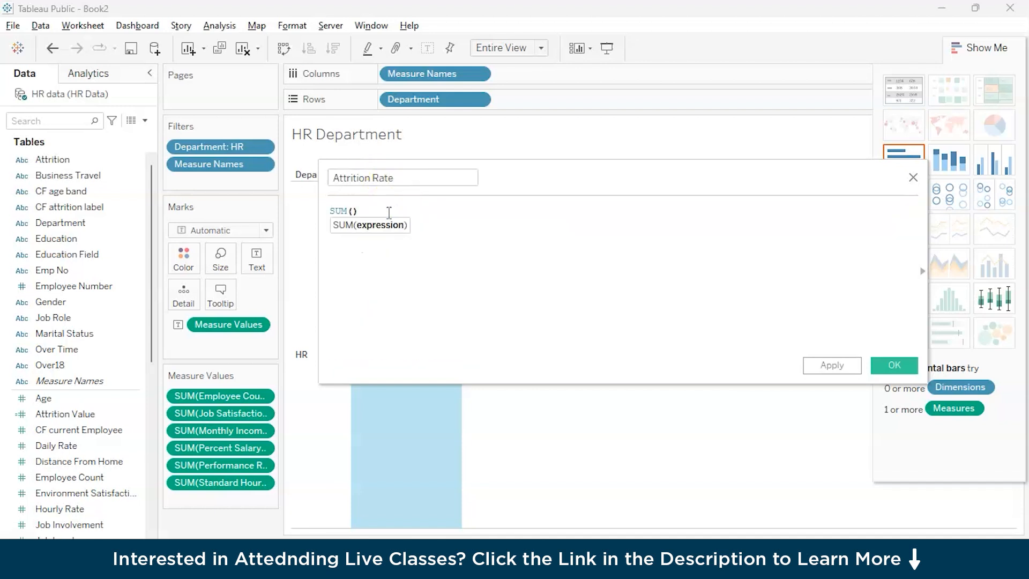
pyautogui.write('att')
pyautogui.press('Down')
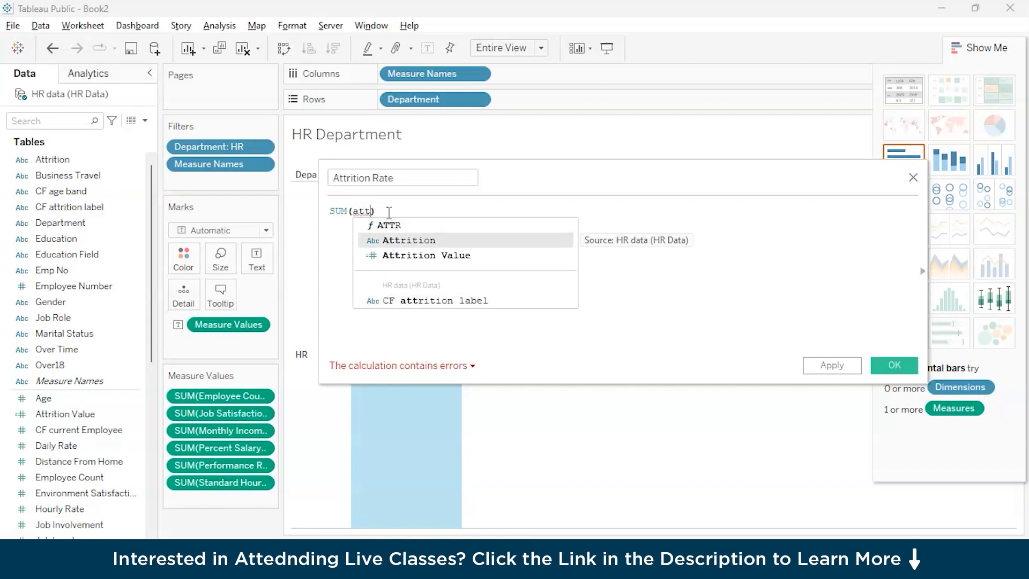
pyautogui.press('Down')
pyautogui.press('Return')
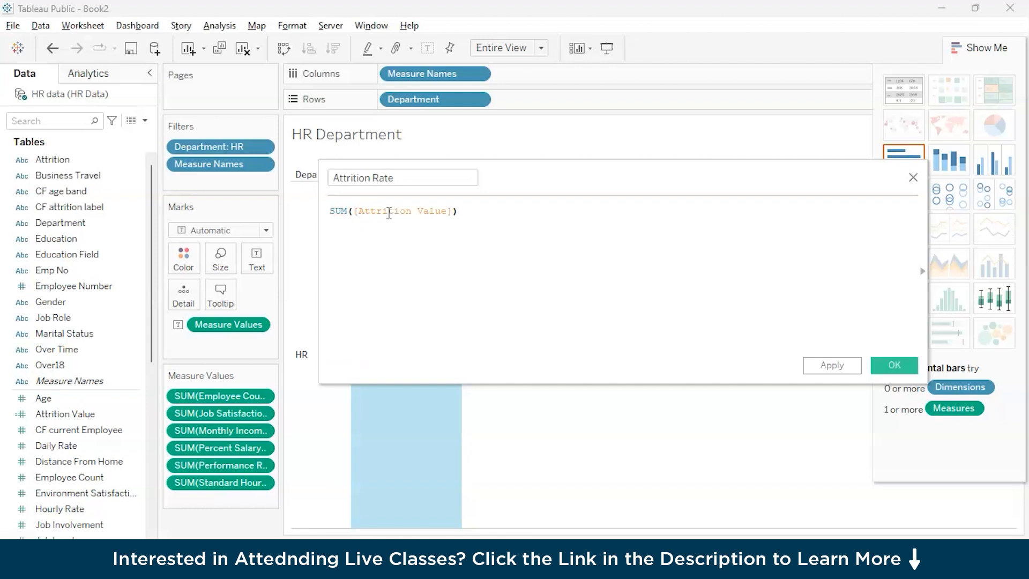
# Step: Divide the Attrition Rate expression by SUM([Employee Count]) and save the calculated field
pyautogui.write('/su')
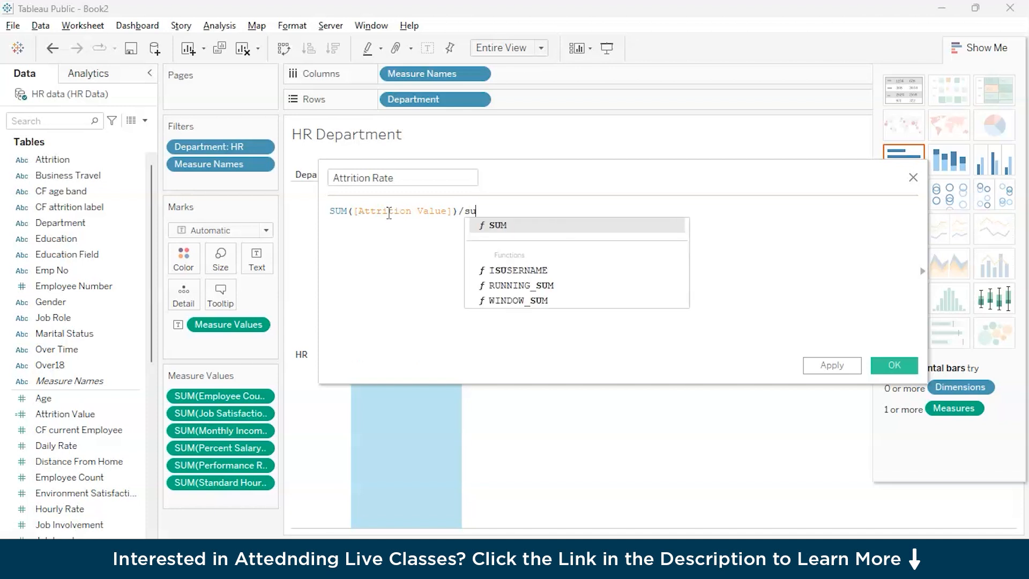
pyautogui.press('Return')
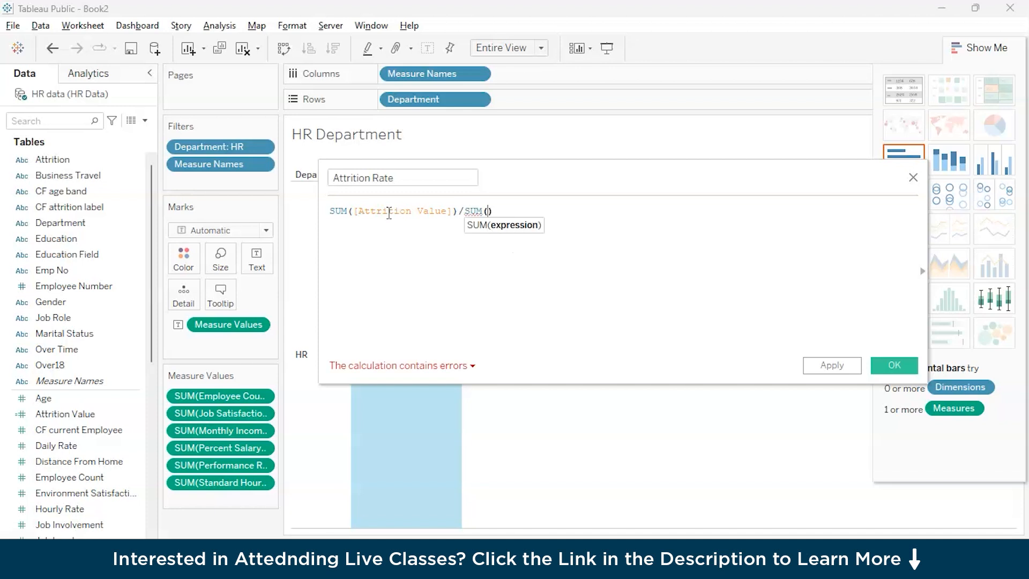
pyautogui.write('em')
pyautogui.press('Down')
pyautogui.press('Down')
pyautogui.press('Up')
pyautogui.press('Return')
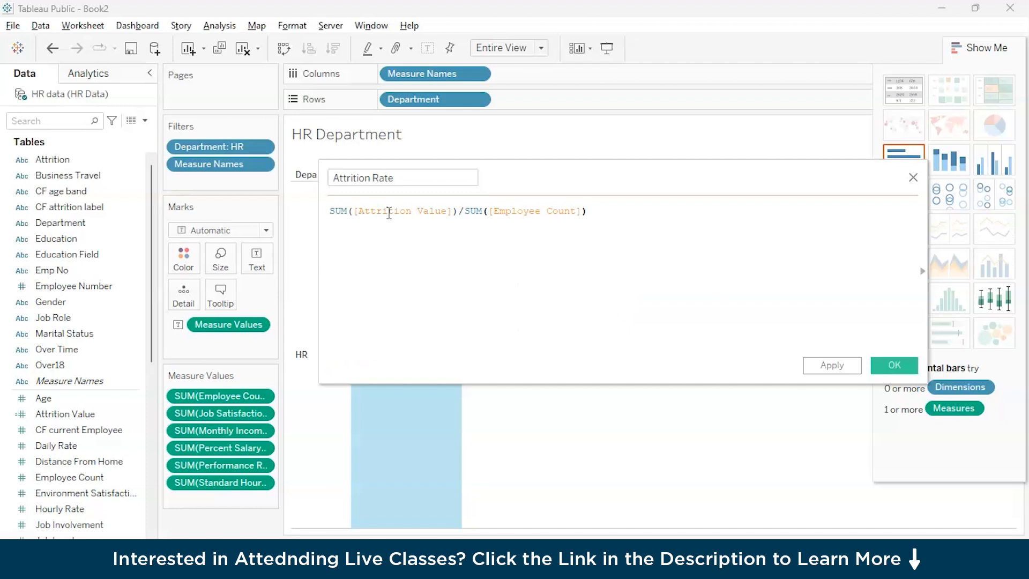
pyautogui.click(884, 364)
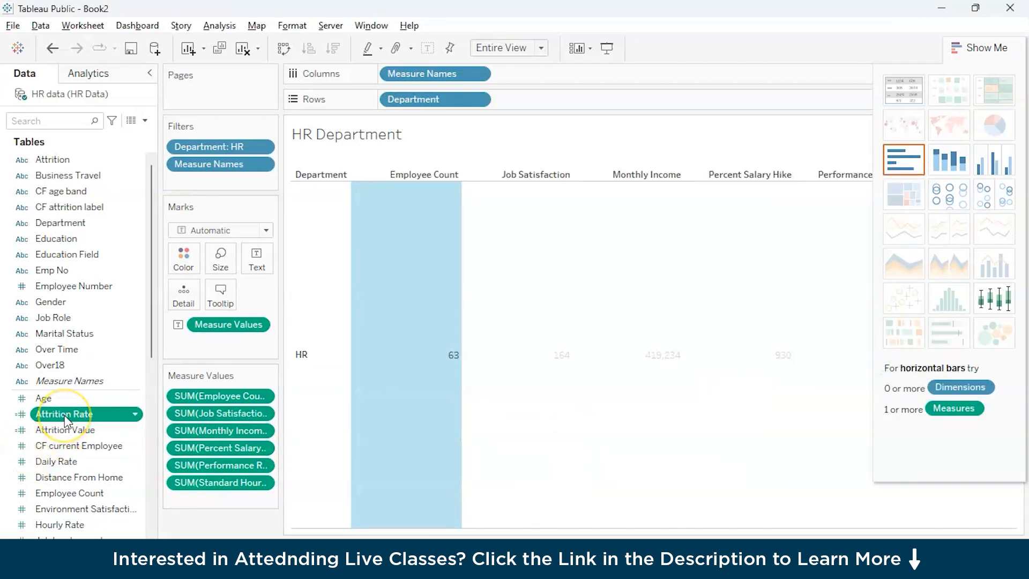
pyautogui.click(128, 415)
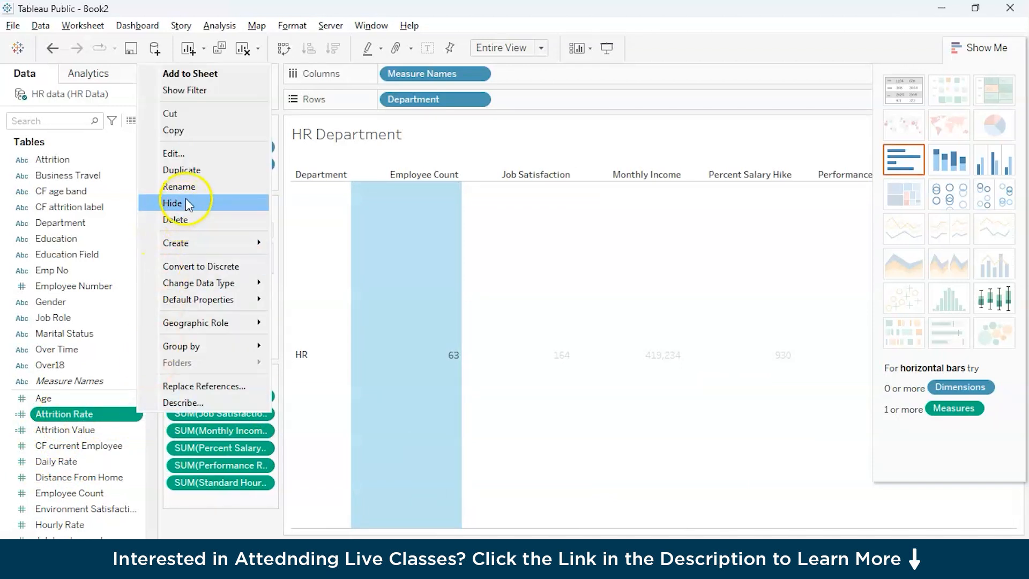
pyautogui.moveTo(215, 244)
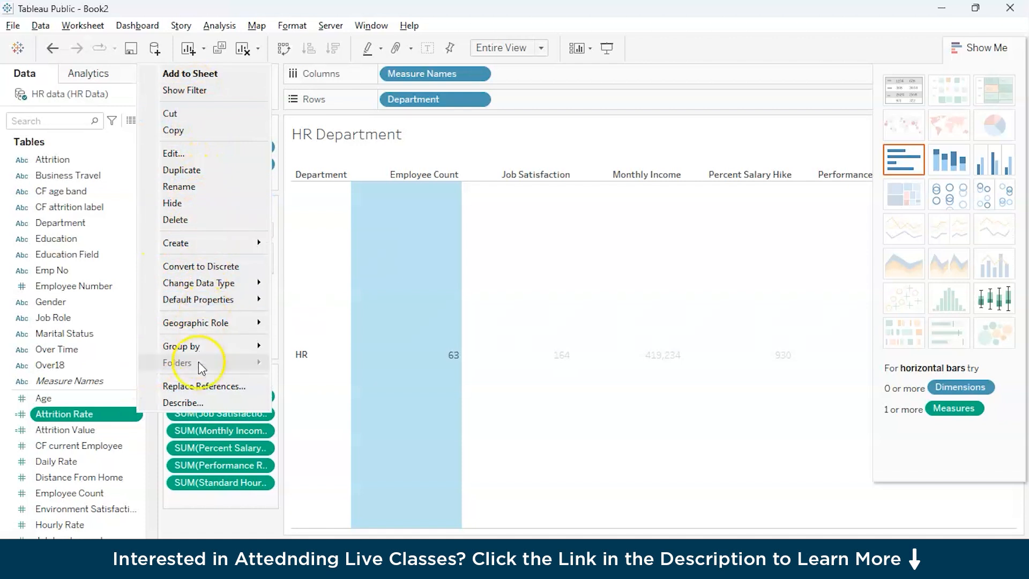
pyautogui.rightClick(104, 413)
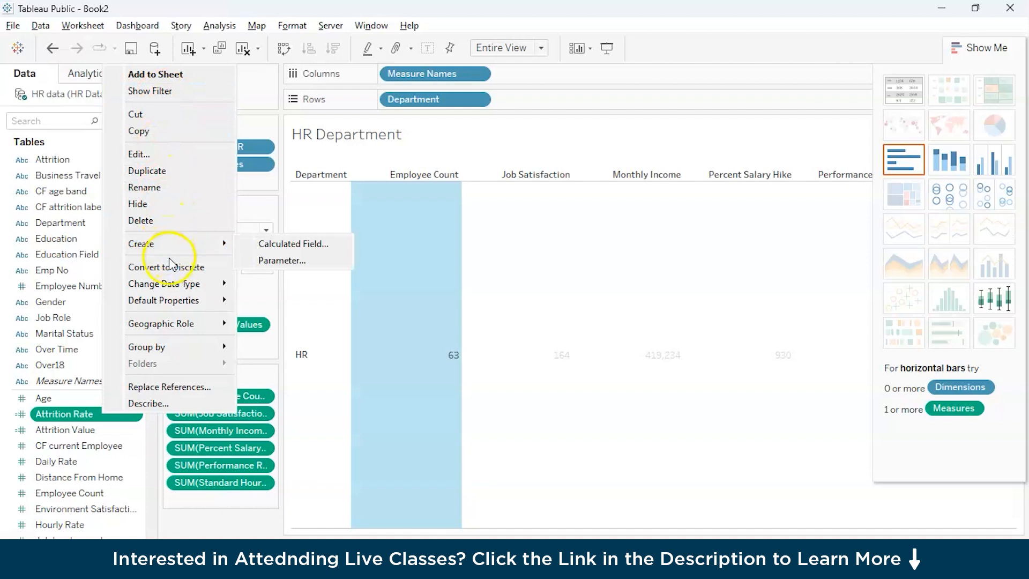
# Step: Add Attrition Rate to the HR Department table's measures and Business Travel to the rows after Department
pyautogui.doubleClick(109, 413)
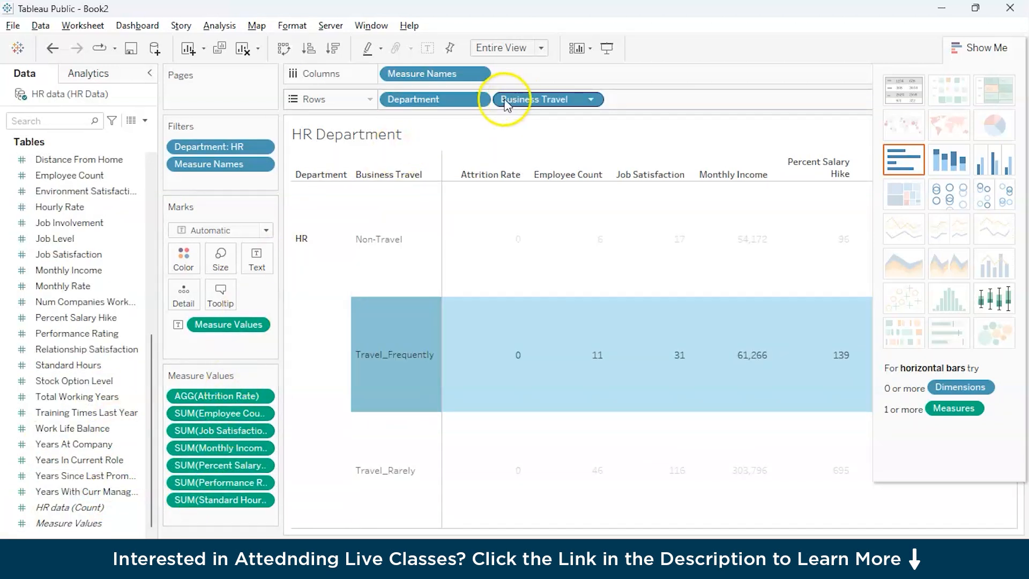
pyautogui.scroll(3, 70, 394)
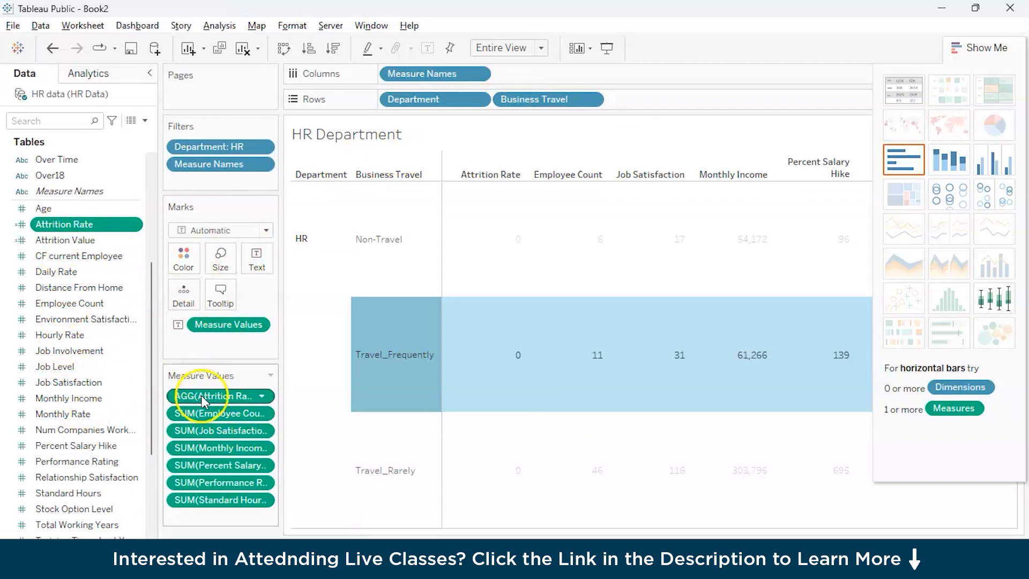
# Step: Format the Attrition Rate measure in the HR Department table as a percentage with two decimal places
pyautogui.click(262, 395)
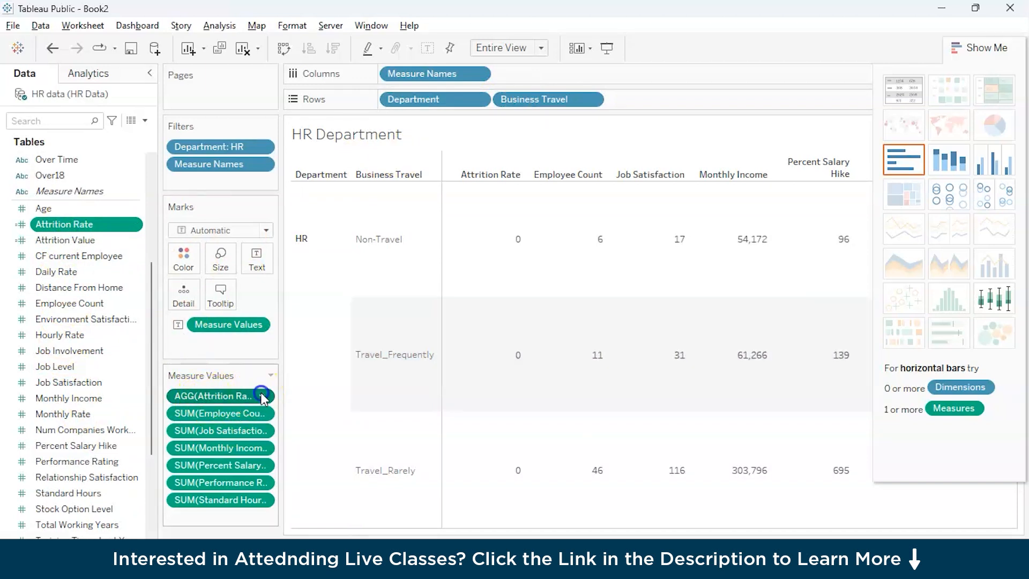
pyautogui.click(206, 465)
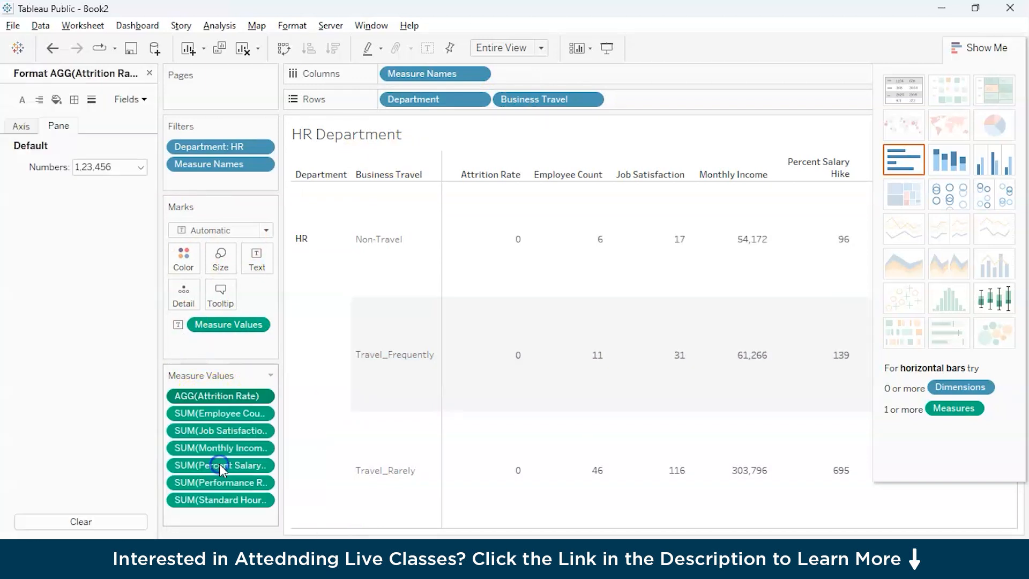
pyautogui.click(115, 168)
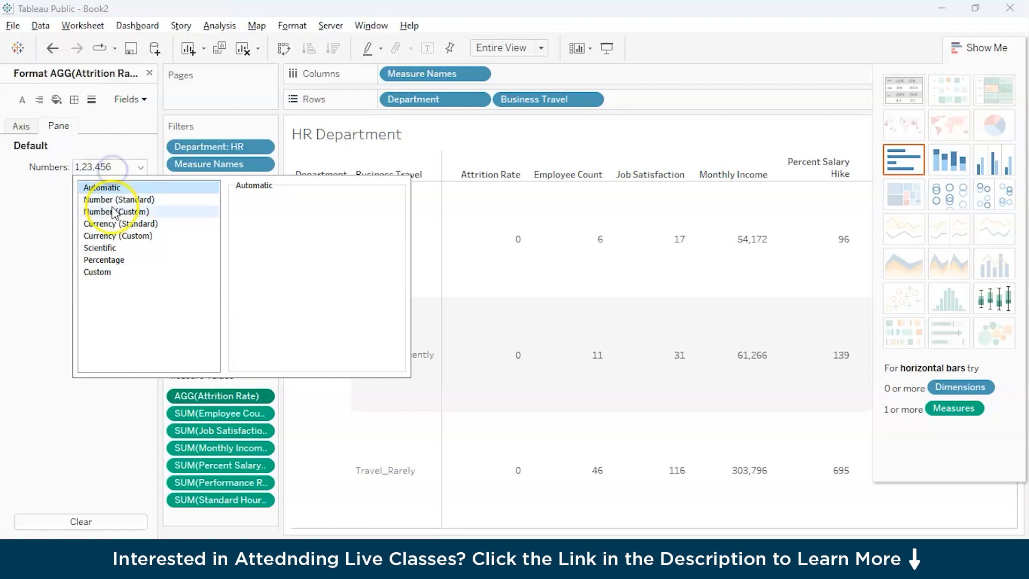
pyautogui.click(115, 261)
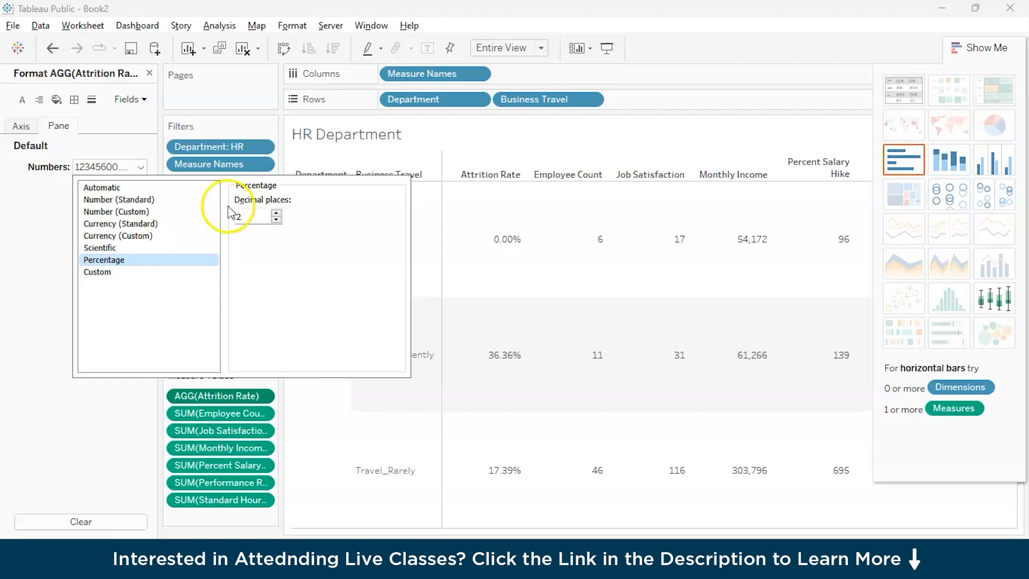
pyautogui.click(325, 435)
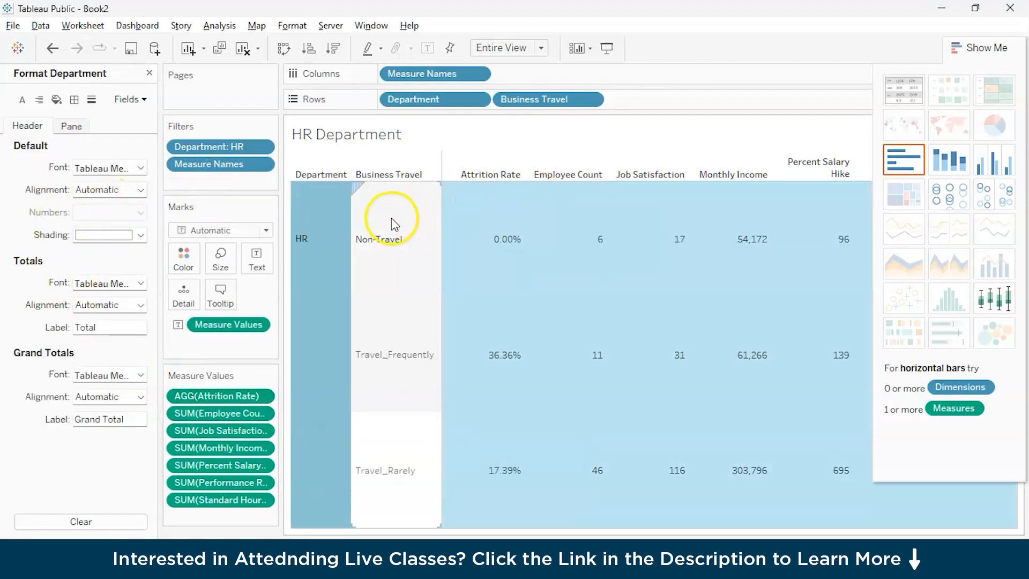
pyautogui.click(119, 99)
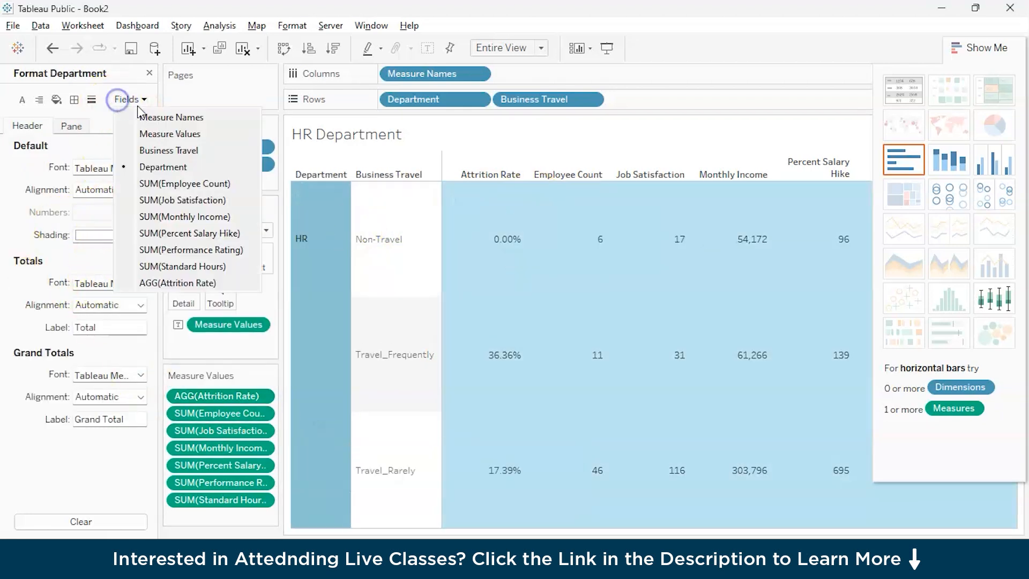
pyautogui.click(150, 73)
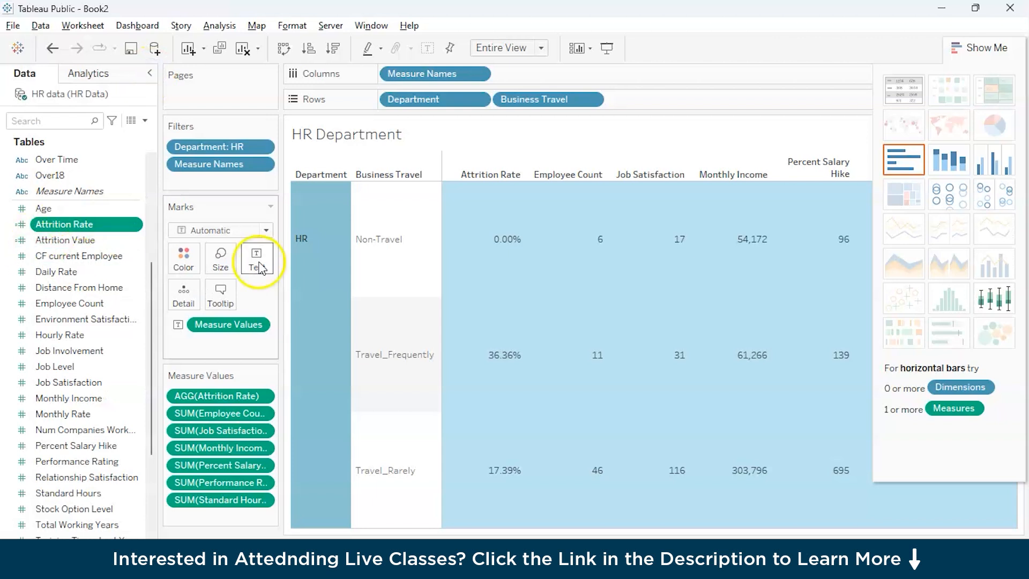
pyautogui.click(362, 268)
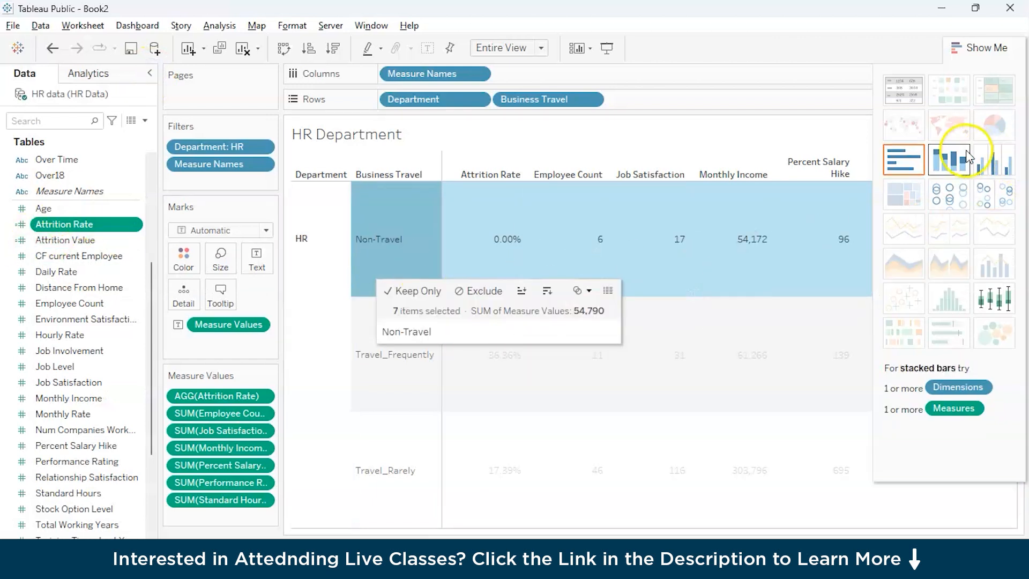
pyautogui.click(988, 48)
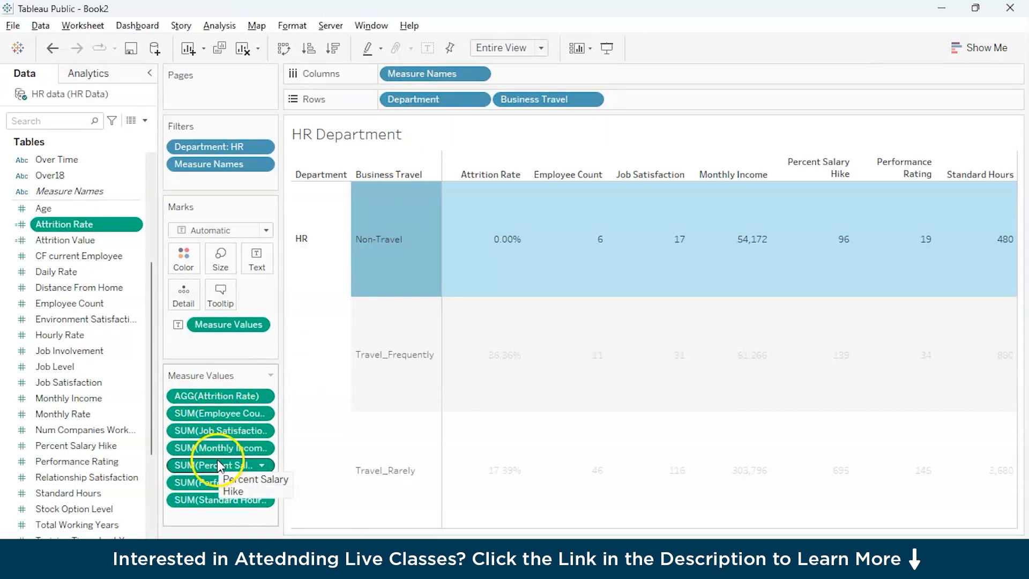
# Step: Remove Business Travel from the HR Department table's rows so only Department remains
pyautogui.click(436, 174)
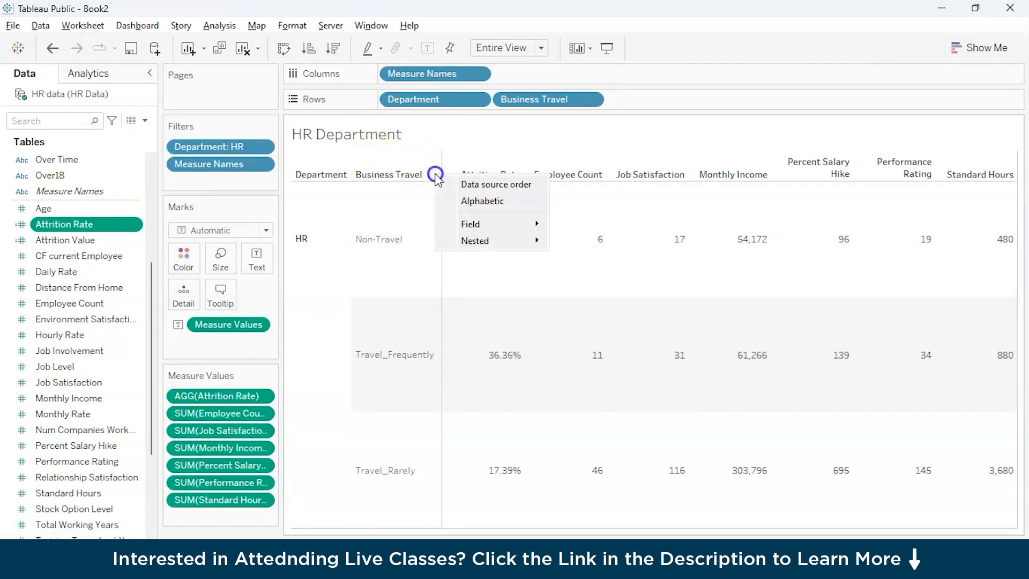
pyautogui.click(408, 174)
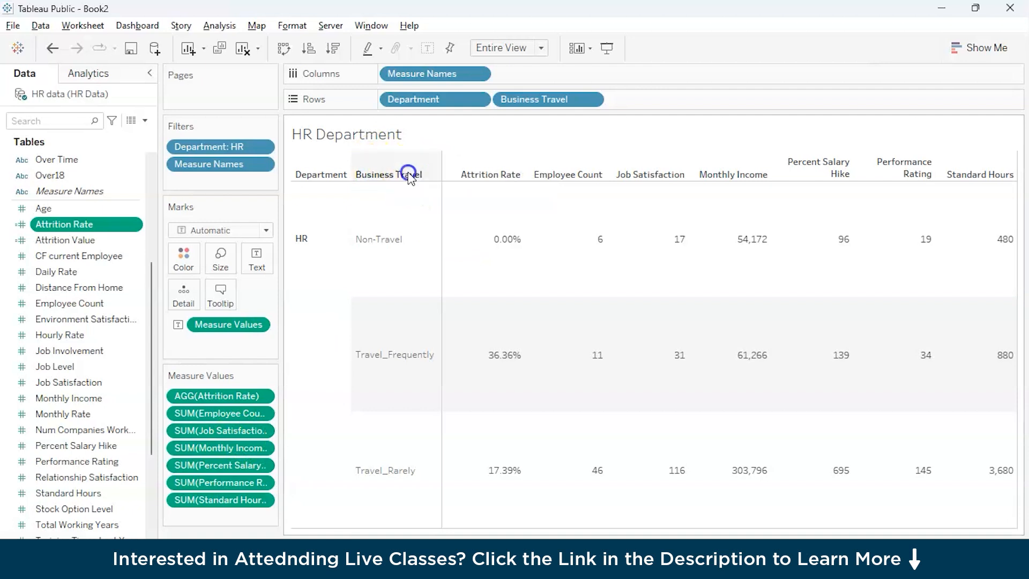
pyautogui.moveTo(534, 99); pyautogui.dragTo(413, 211)
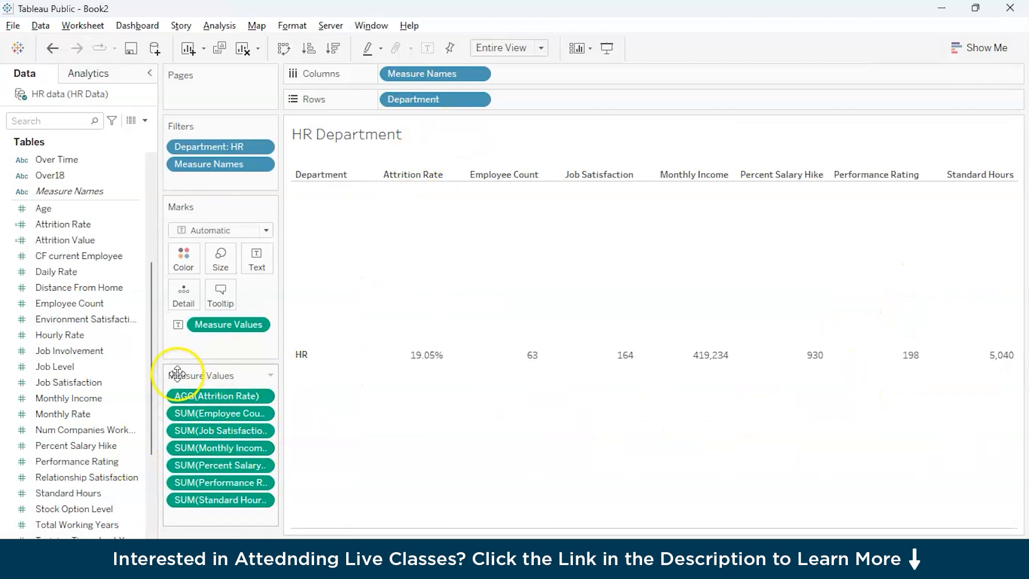
pyautogui.click(270, 376)
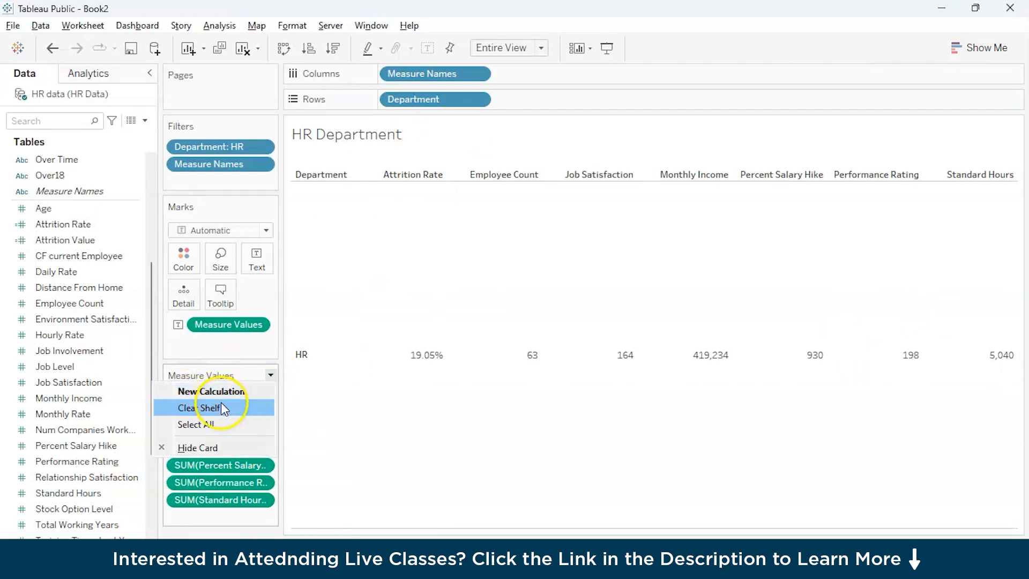
pyautogui.click(315, 417)
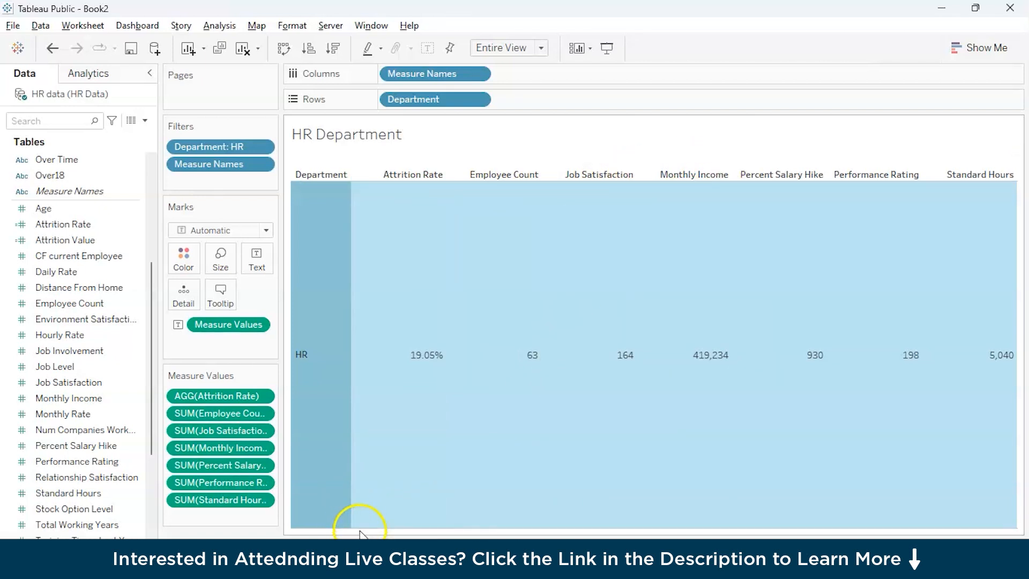
# Step: Switch to the Sales Department worksheet and add Department to its rows
pyautogui.click(377, 542)
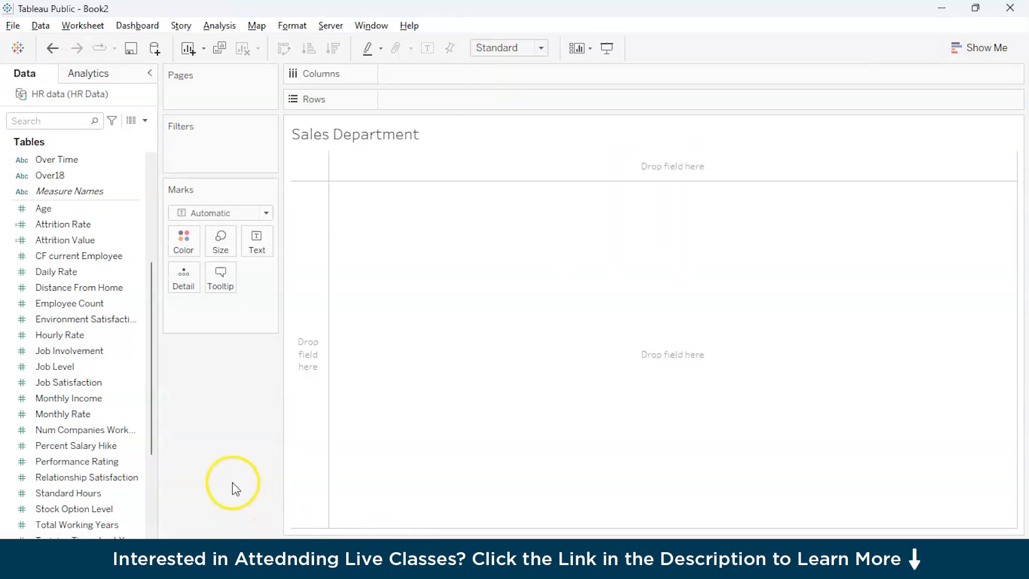
pyautogui.moveTo(392, 552)
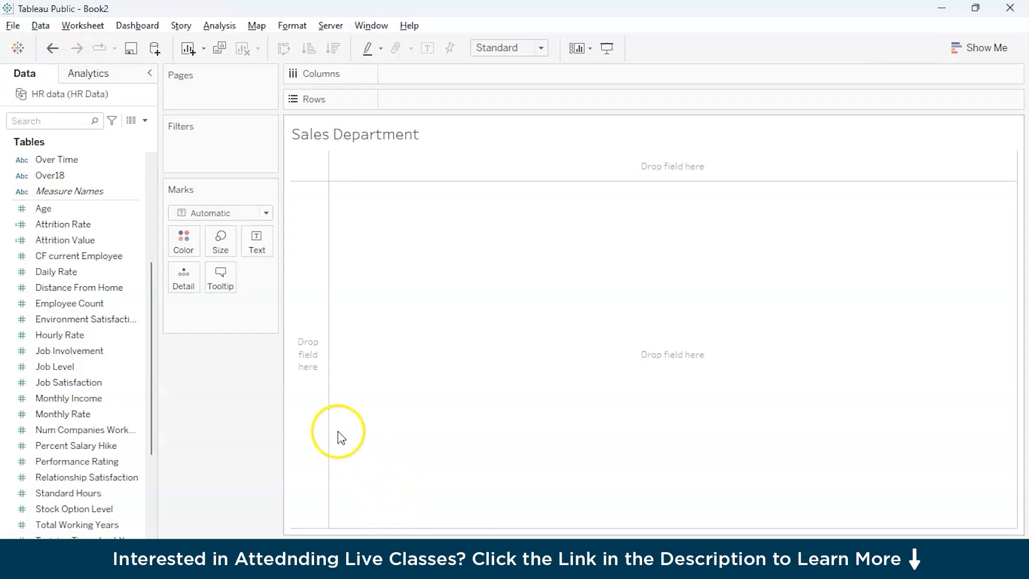
pyautogui.scroll(4, 59, 369)
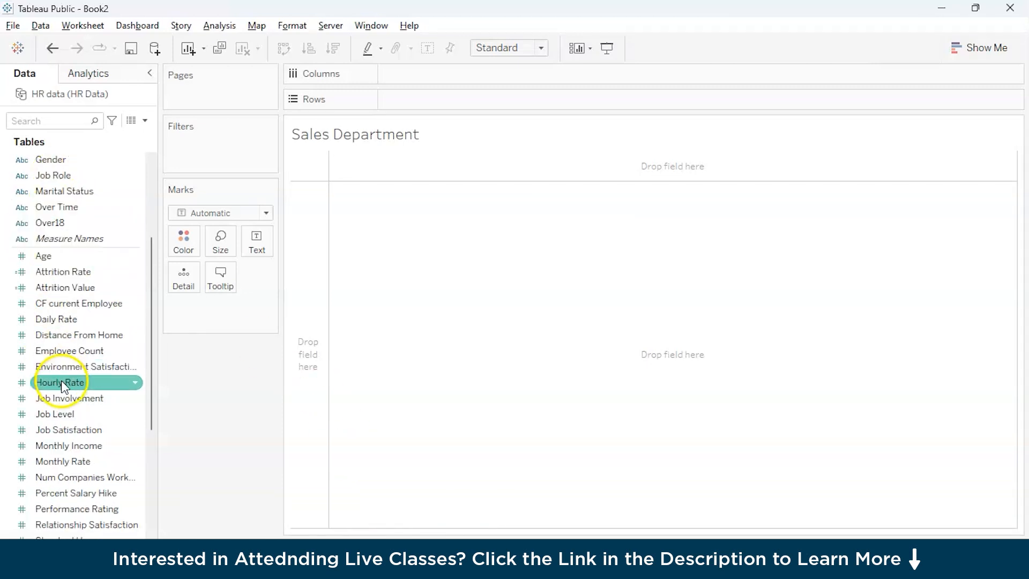
pyautogui.moveTo(60, 222); pyautogui.dragTo(403, 100)
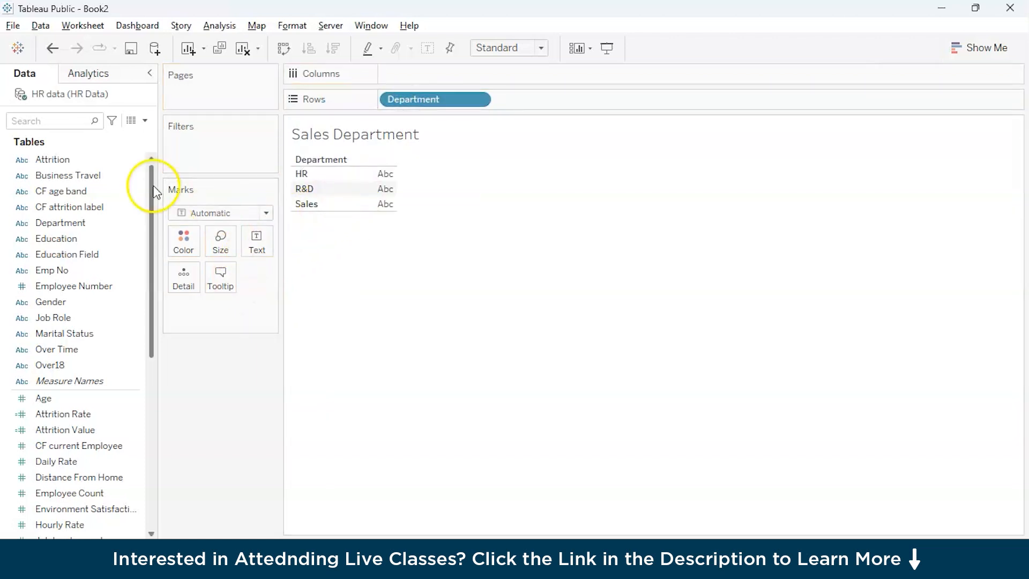
# Step: Add a Department filter to the Sales Department worksheet that keeps only Sales, excluding HR and R&D
pyautogui.moveTo(60, 222); pyautogui.dragTo(202, 154)
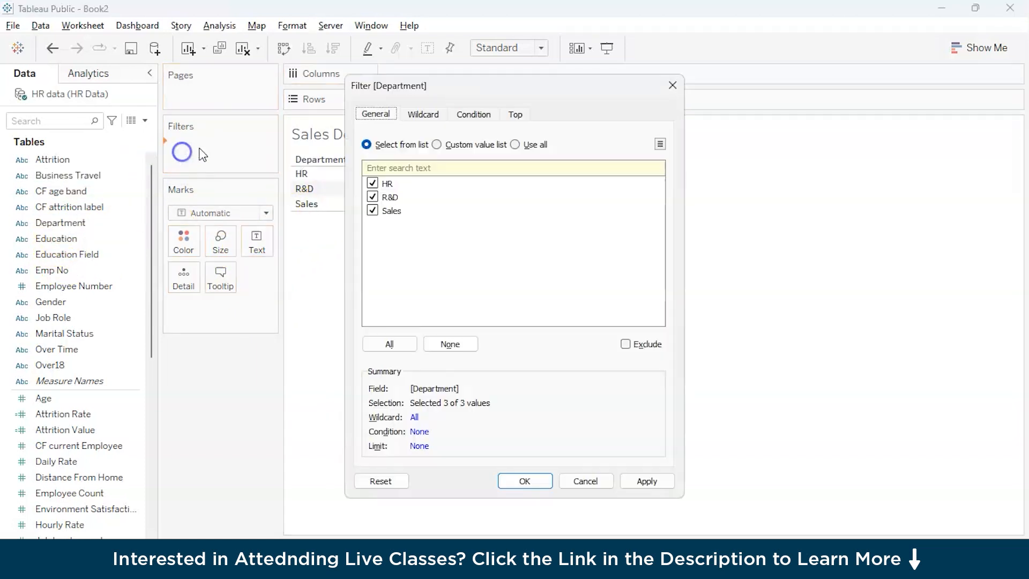
pyautogui.click(373, 197)
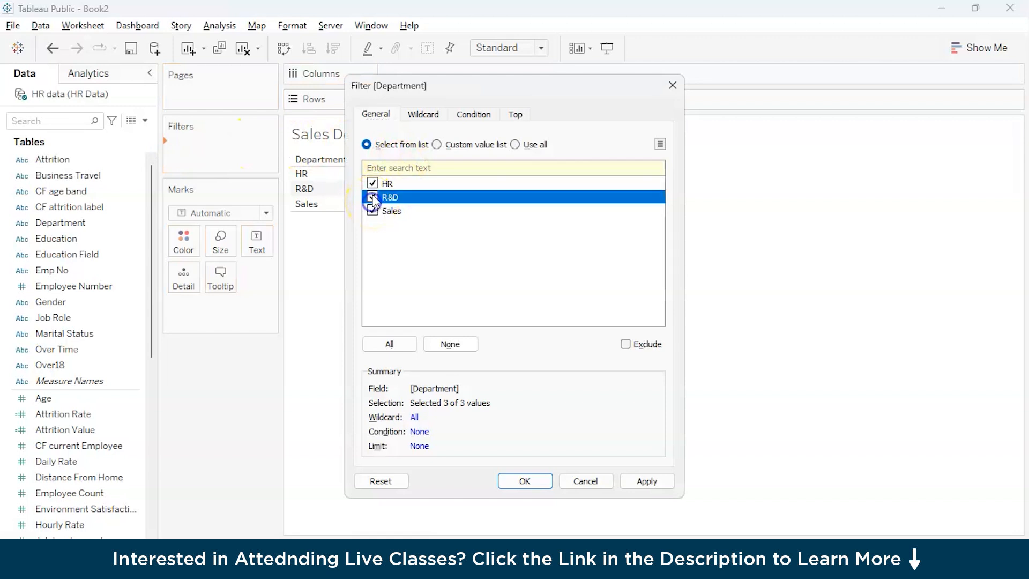
pyautogui.click(372, 184)
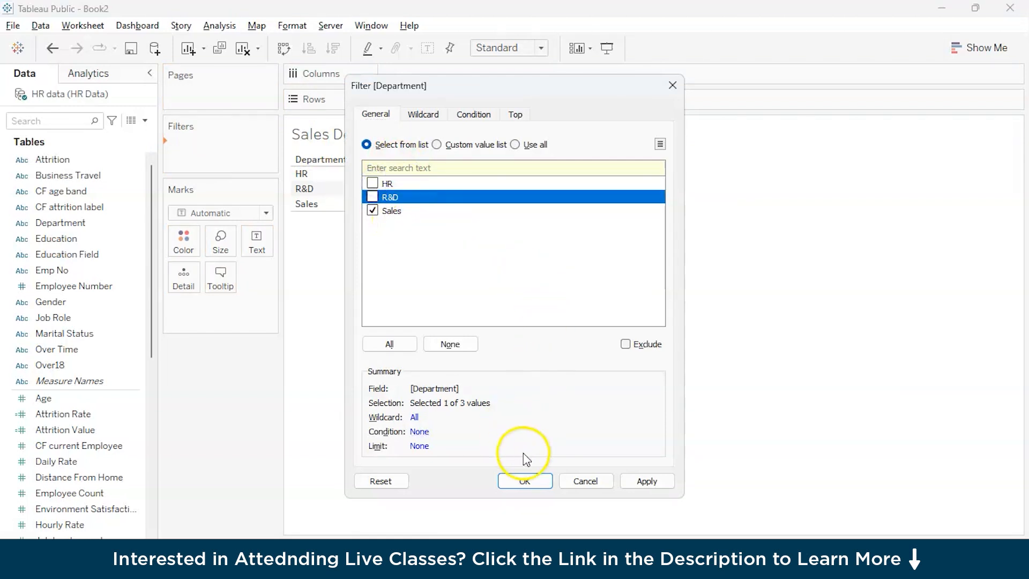
pyautogui.click(527, 481)
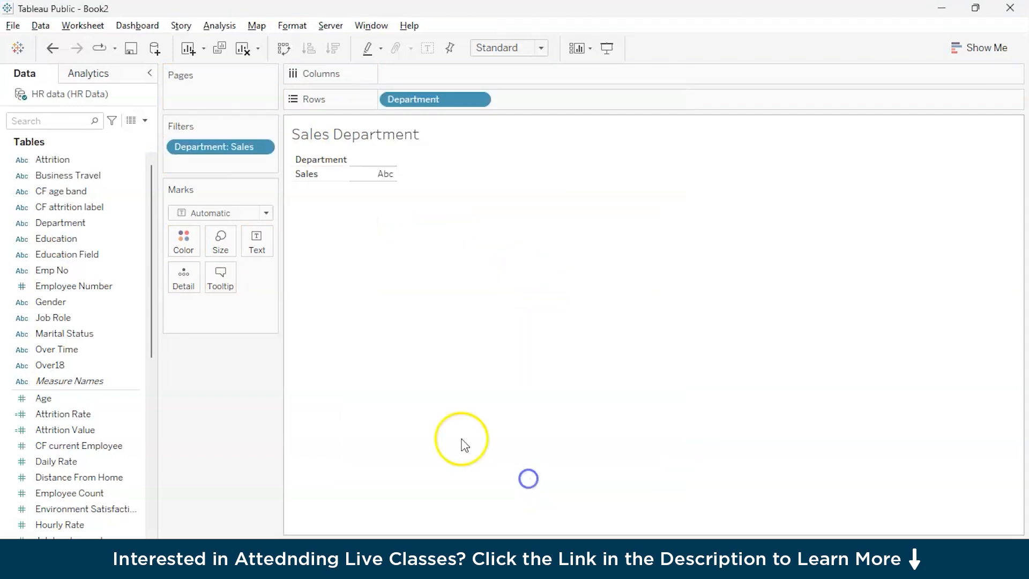
# Step: Apply the Department filter to all worksheets using related data sources
pyautogui.click(270, 127)
pyautogui.click(272, 190)
pyautogui.click(265, 152)
pyautogui.click(265, 152)
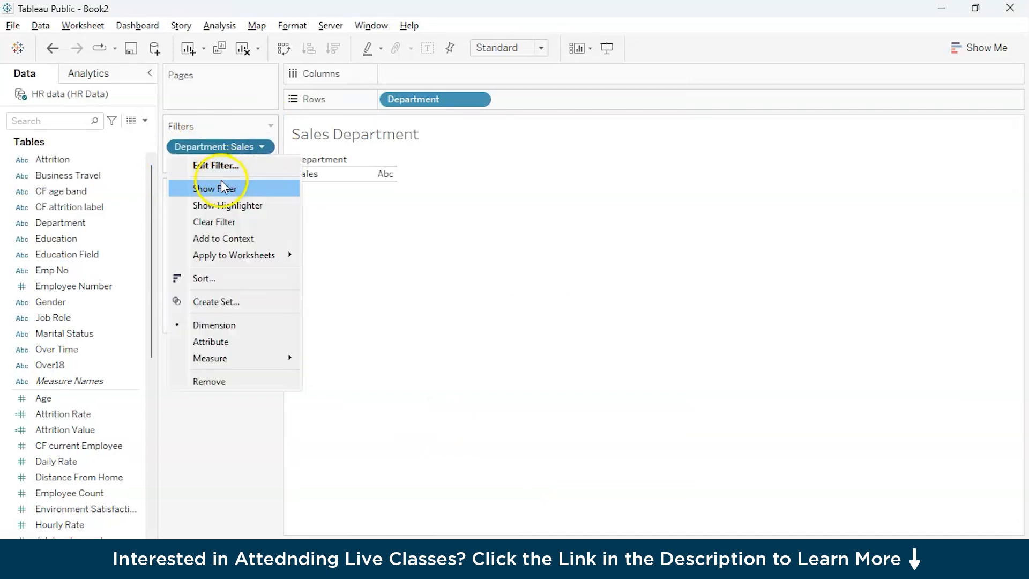
pyautogui.moveTo(241, 259)
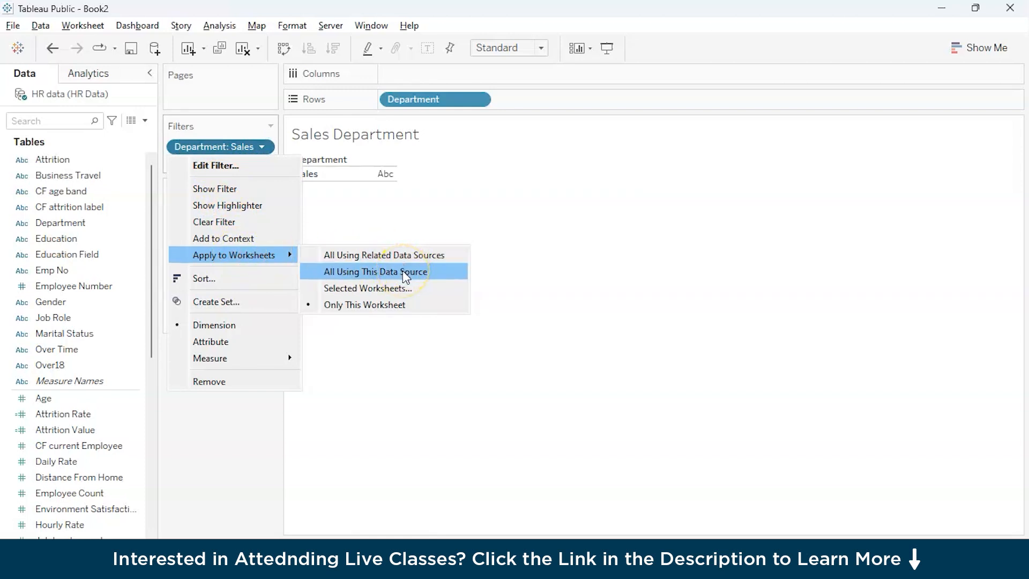
pyautogui.click(404, 256)
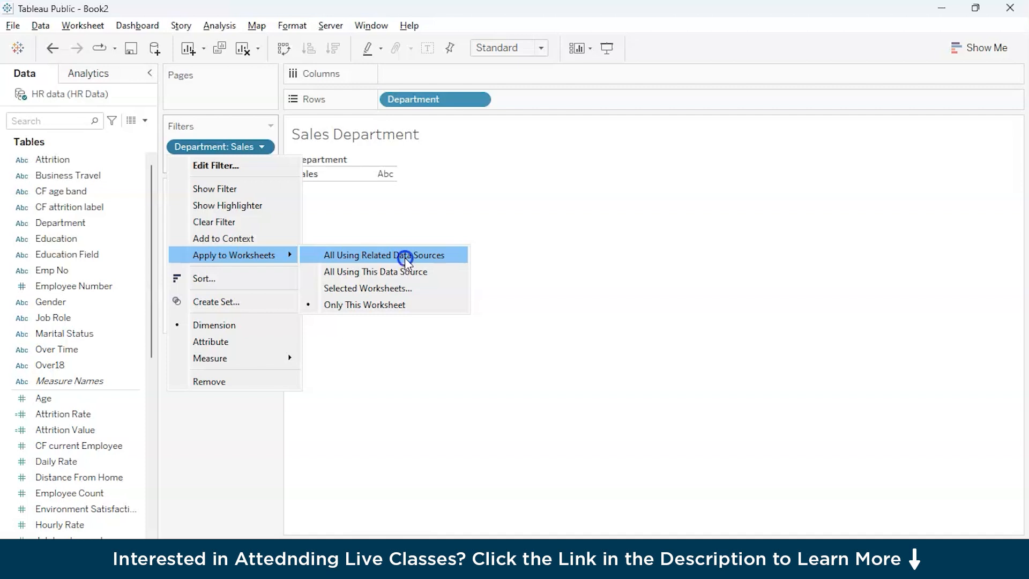
# Step: Add Attrition Rate and Employee Count to the Sales Department worksheet's columns, following the measures on the HR Department sheet
pyautogui.click(460, 536)
pyautogui.click(270, 125)
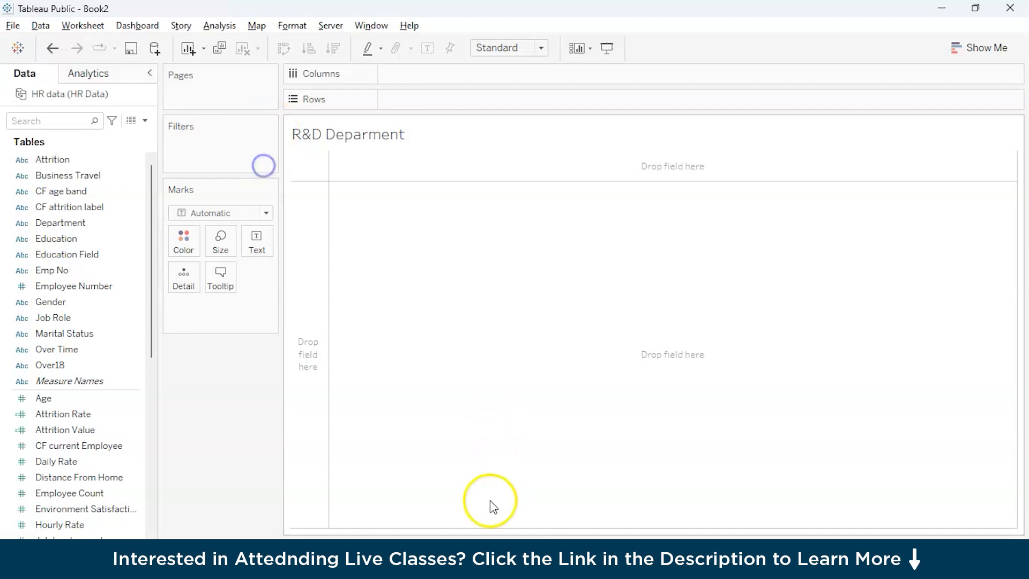
pyautogui.click(390, 533)
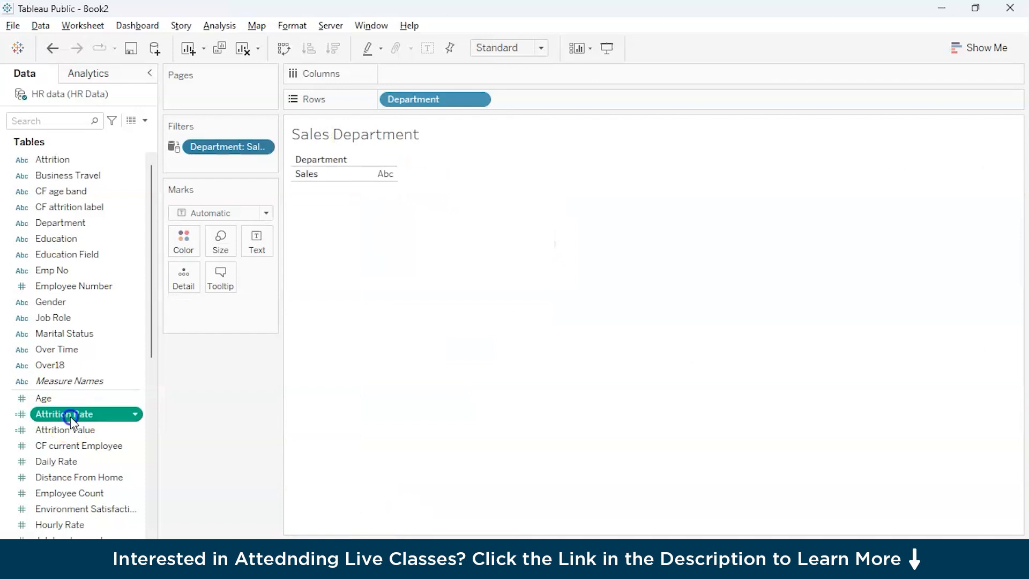
pyautogui.doubleClick(69, 416)
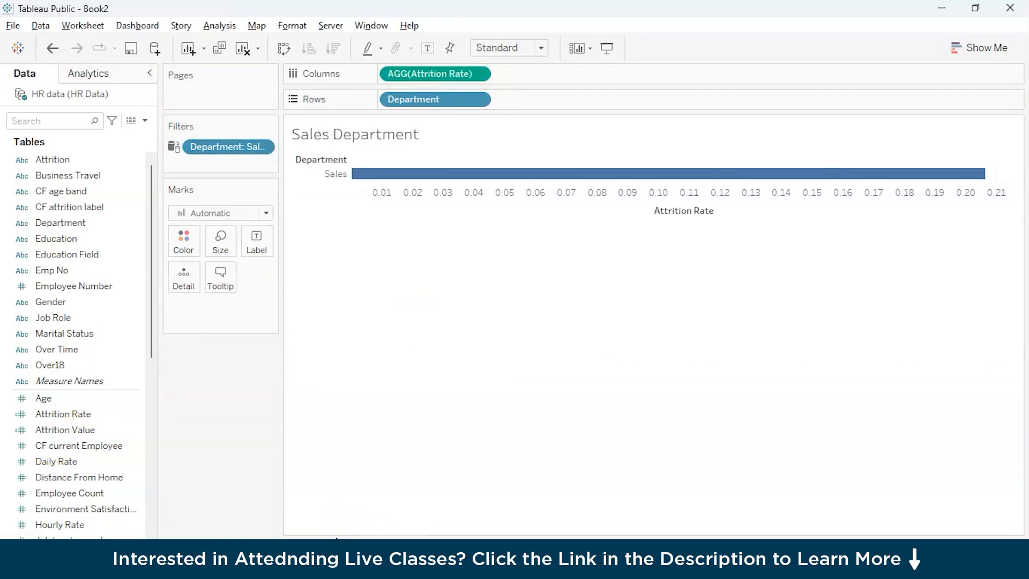
pyautogui.moveTo(70, 493); pyautogui.dragTo(464, 422)
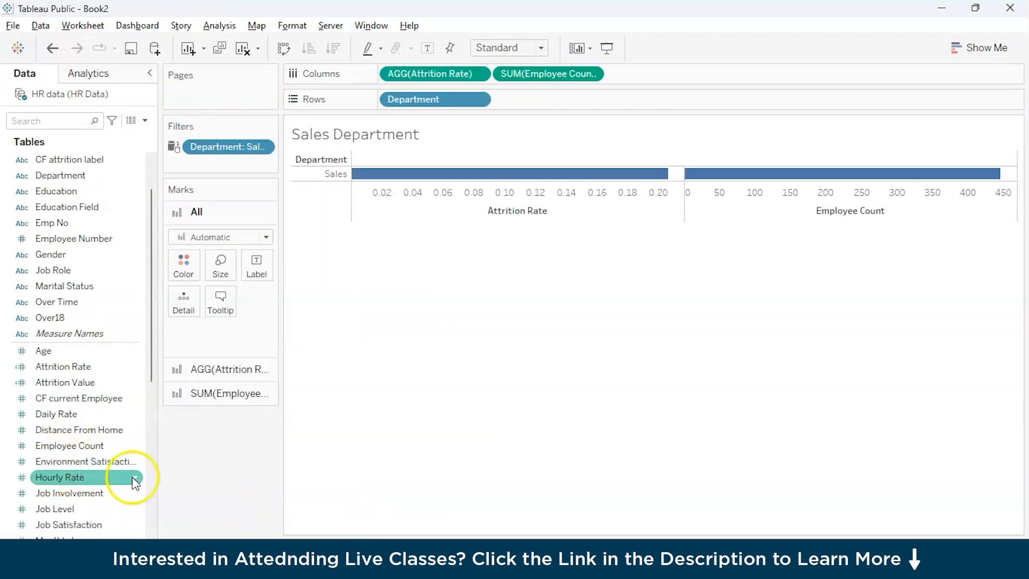
# Step: Add Job Satisfaction, Monthly Income, Percent Salary Hike, Performance Rating and Standard Hours to the columns, and convert the Sales Department chart to a text table
pyautogui.scroll(-2, 64, 460)
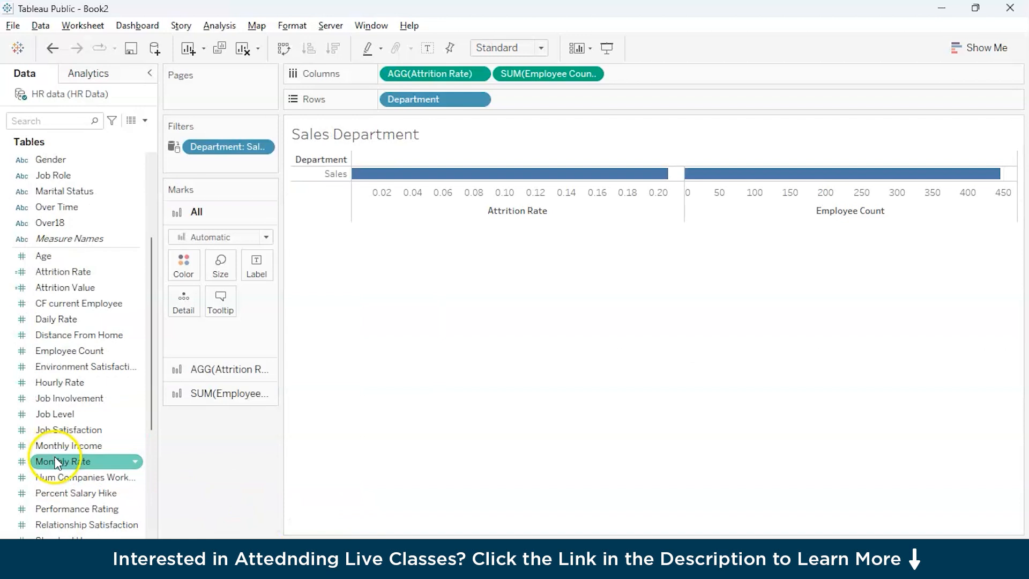
pyautogui.moveTo(68, 429); pyautogui.dragTo(664, 74)
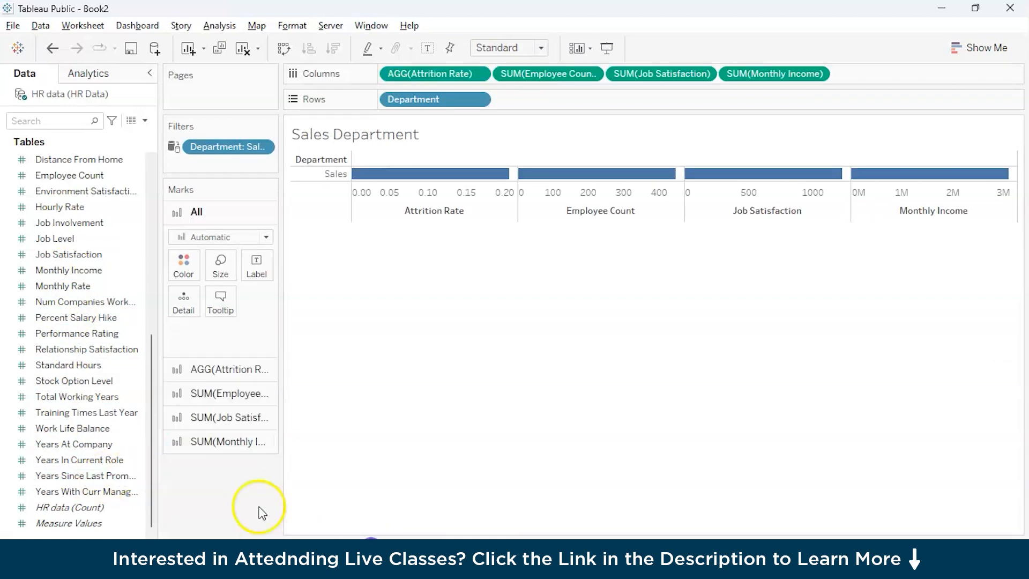
pyautogui.moveTo(258, 510); pyautogui.dragTo(83, 371)
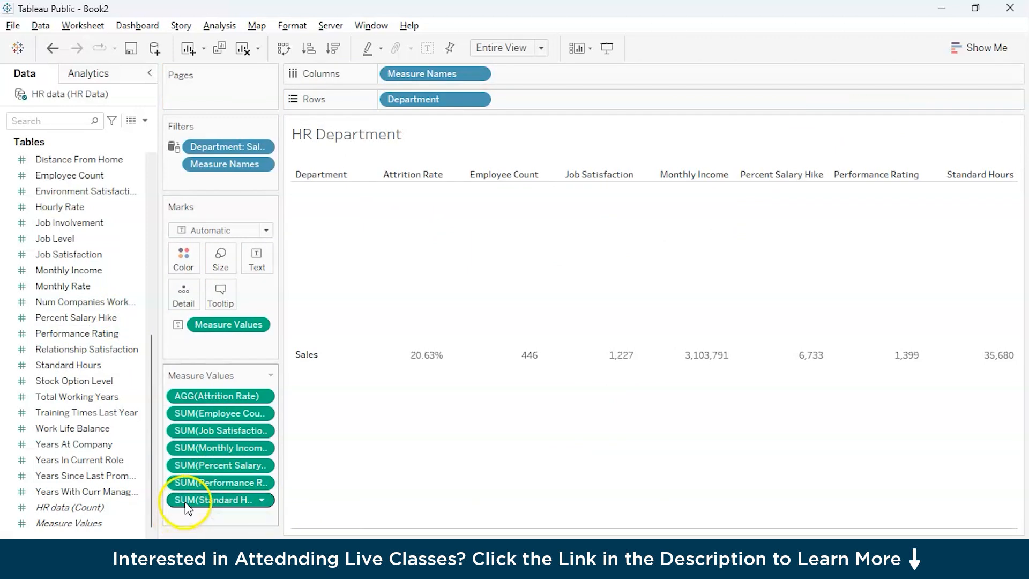
pyautogui.moveTo(419, 541)
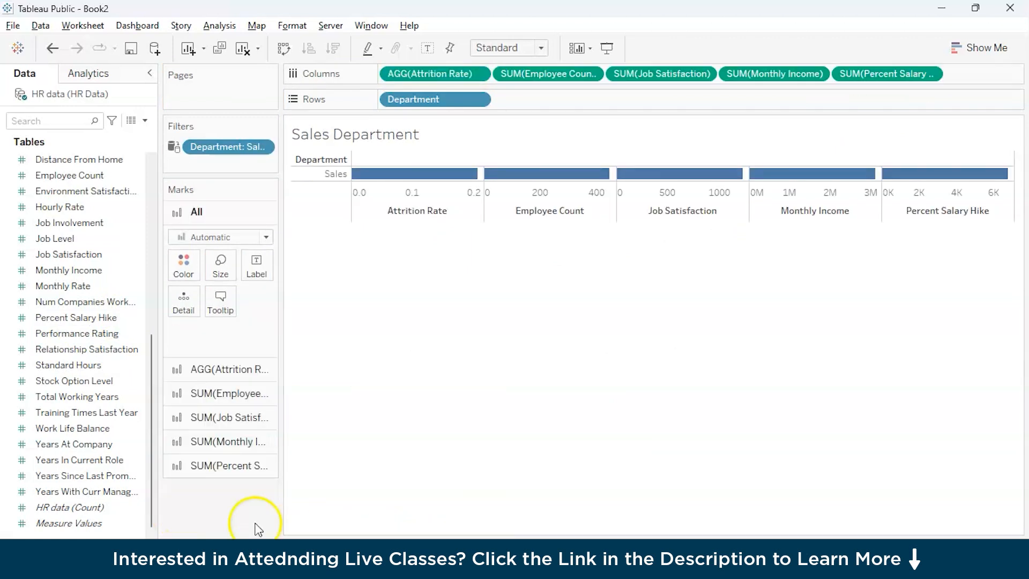
pyautogui.moveTo(257, 523); pyautogui.dragTo(1001, 86)
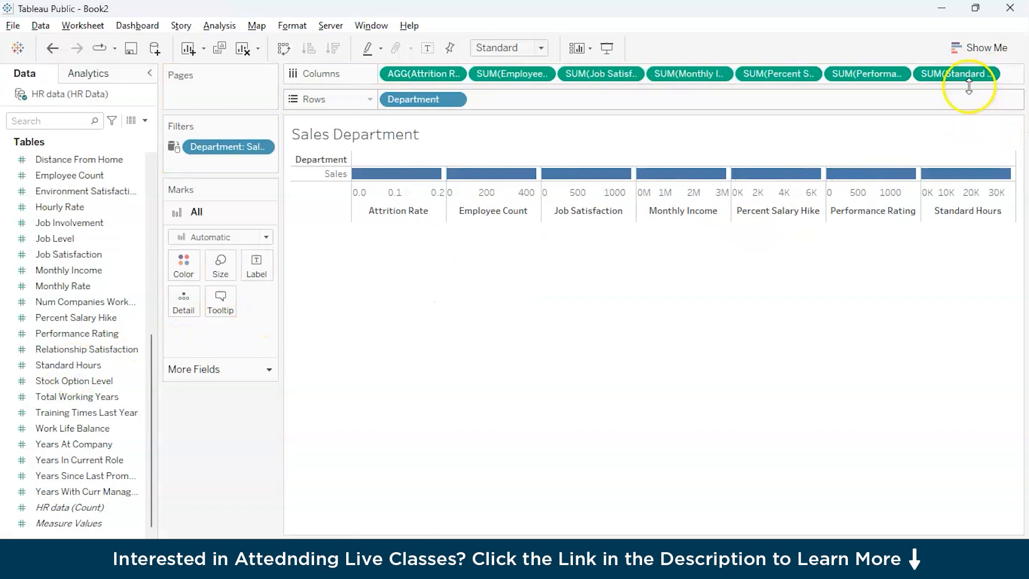
pyautogui.click(989, 51)
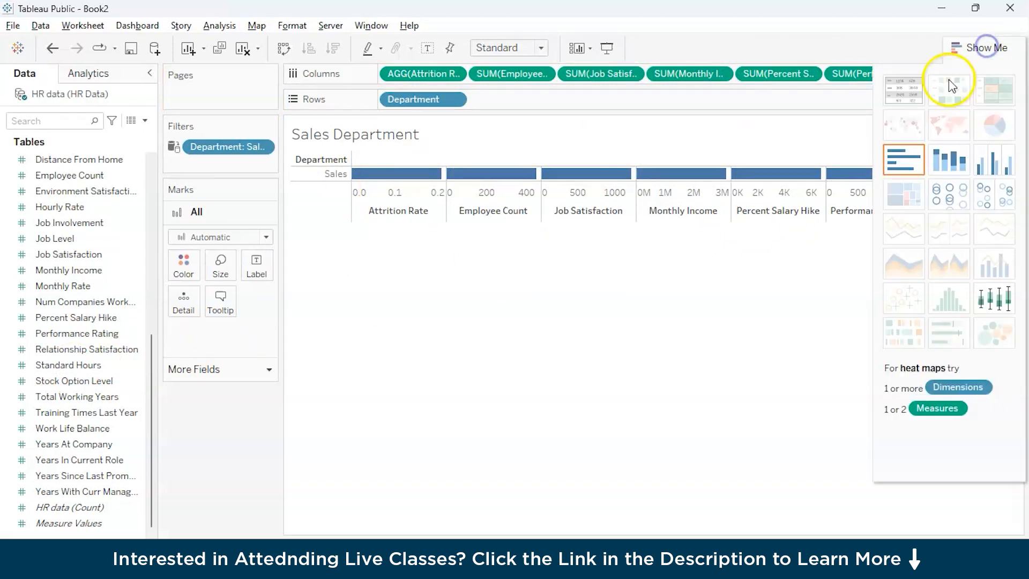
pyautogui.click(904, 89)
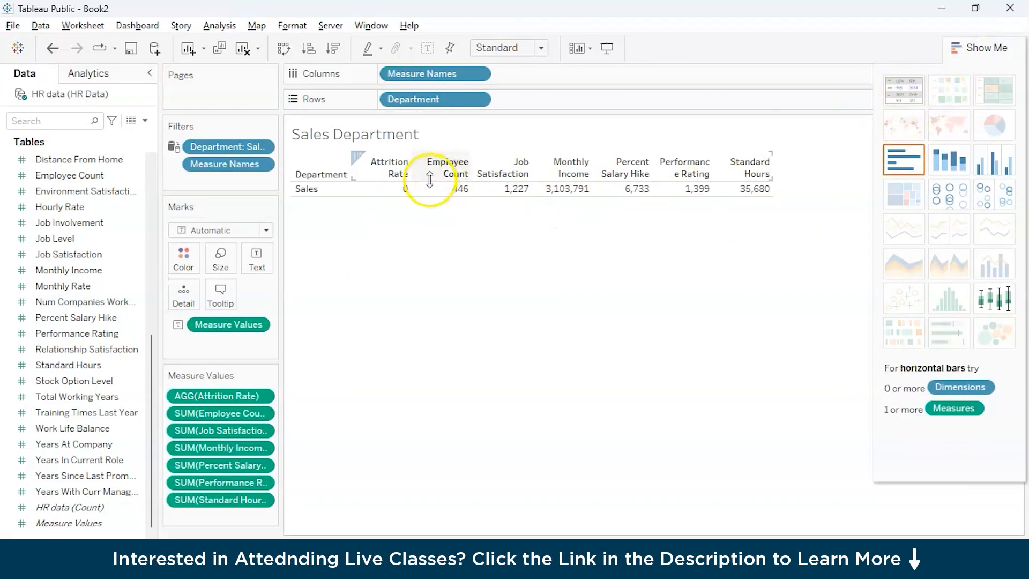
# Step: Fit the Sales Department table to Entire View and create a new worksheet named R&D Deparment
pyautogui.click(504, 48)
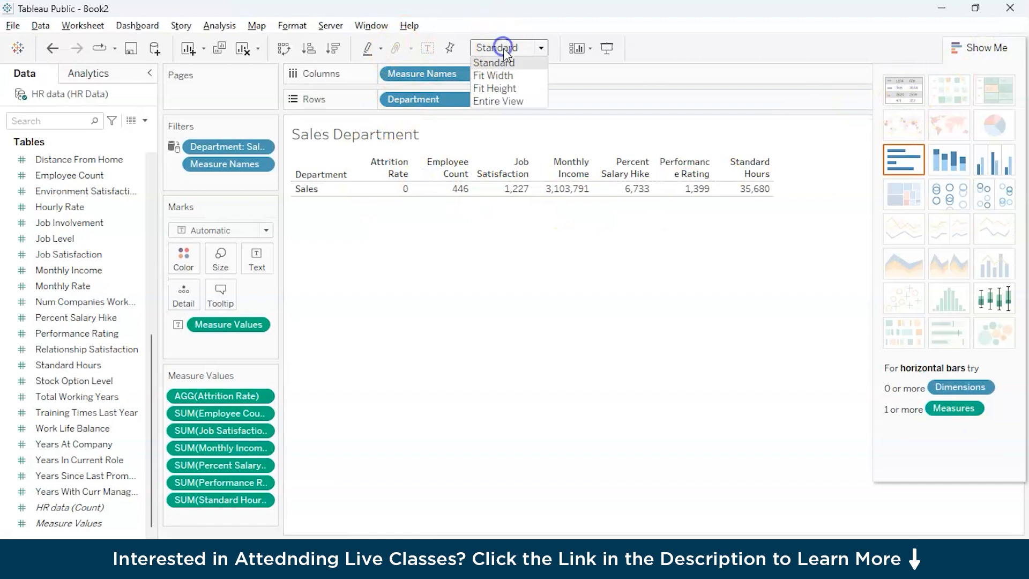
pyautogui.click(503, 102)
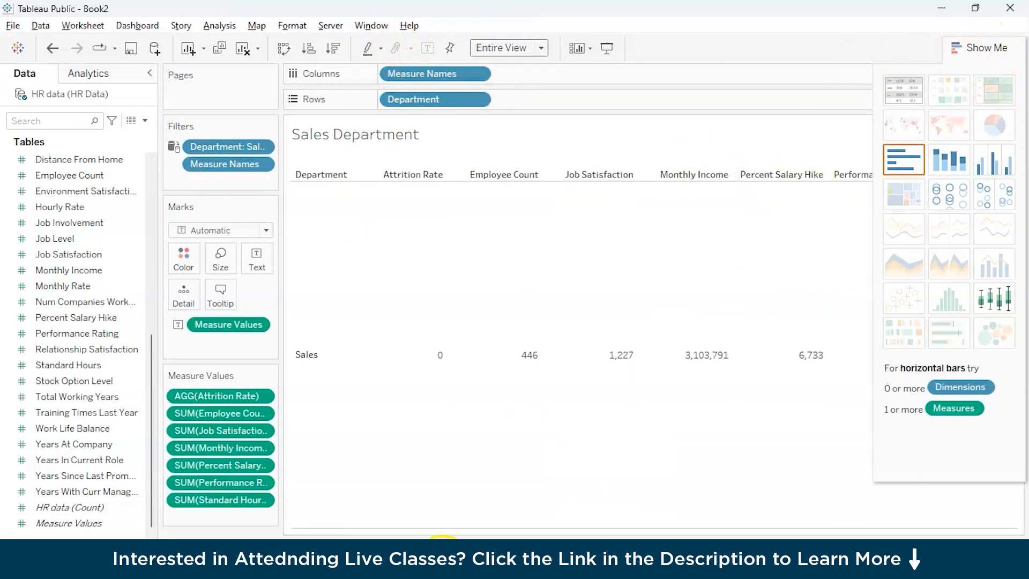
pyautogui.click(529, 560)
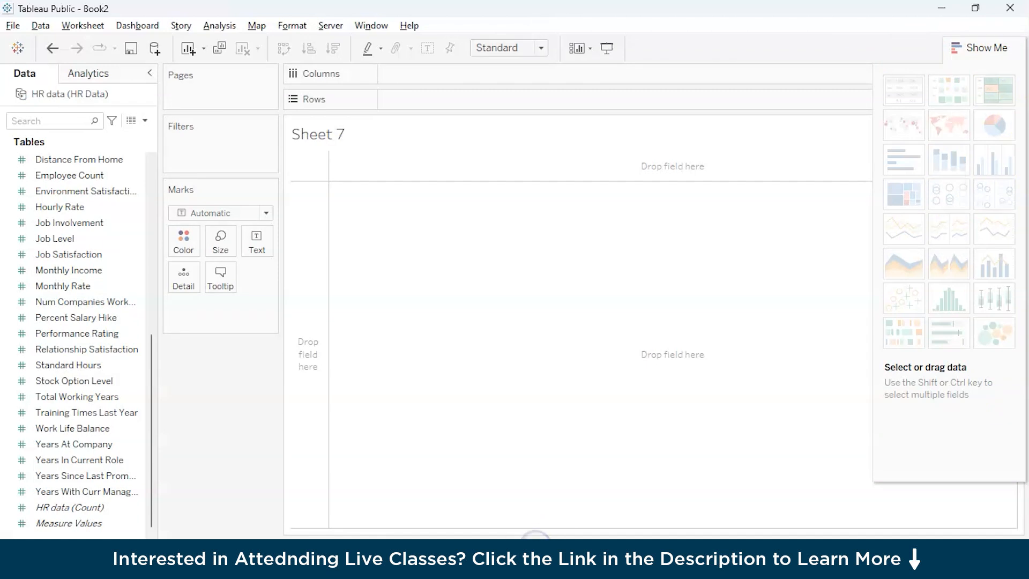
pyautogui.press('Return')
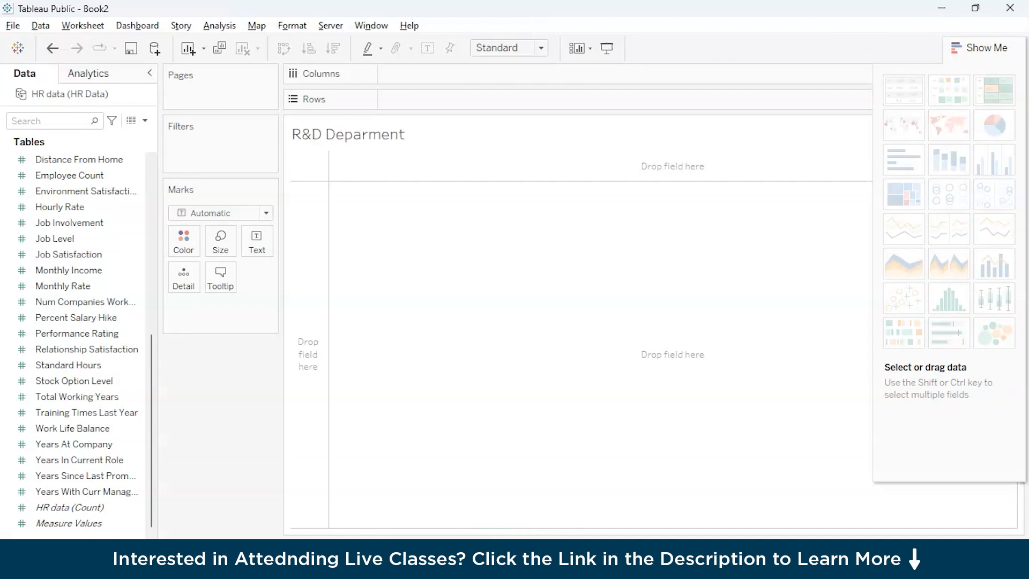
# Step: Add Department to the R&D Deparment worksheet's filters and rows, and set the filter to keep only R&D, excluding Sales
pyautogui.scroll(10, 72, 239)
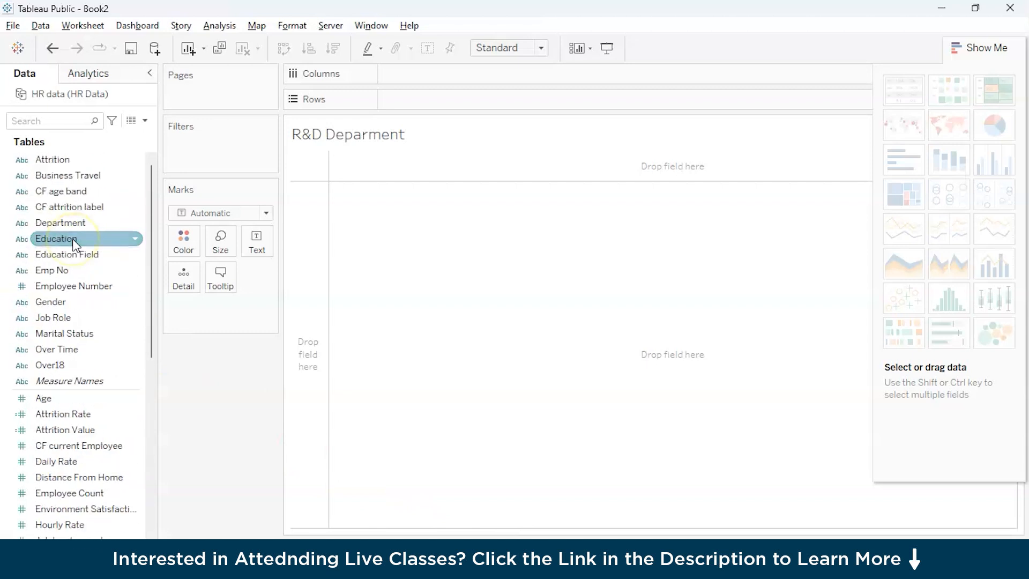
pyautogui.moveTo(60, 236); pyautogui.dragTo(167, 165)
pyautogui.moveTo(48, 227); pyautogui.dragTo(397, 105)
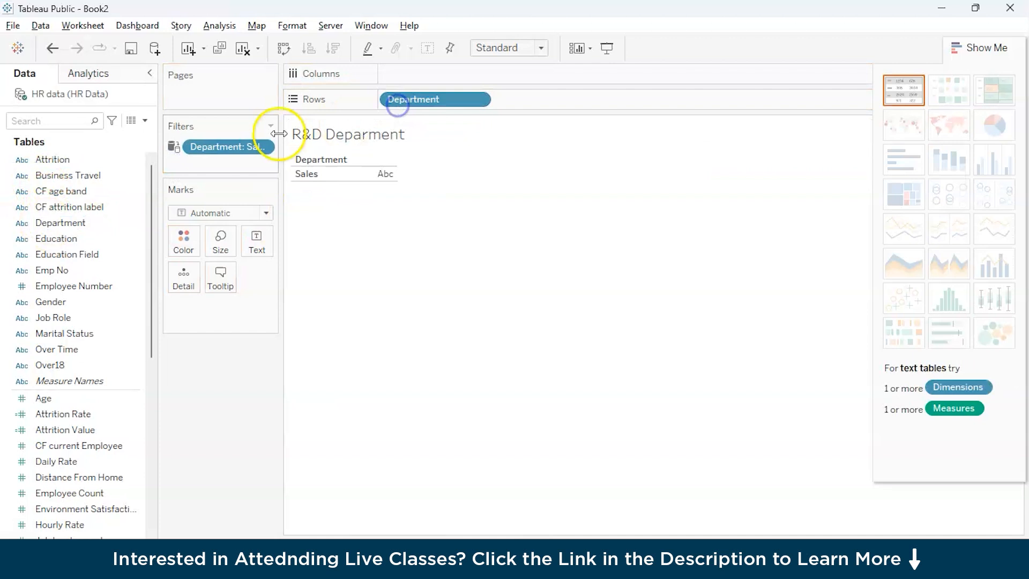
pyautogui.doubleClick(213, 149)
pyautogui.click(372, 211)
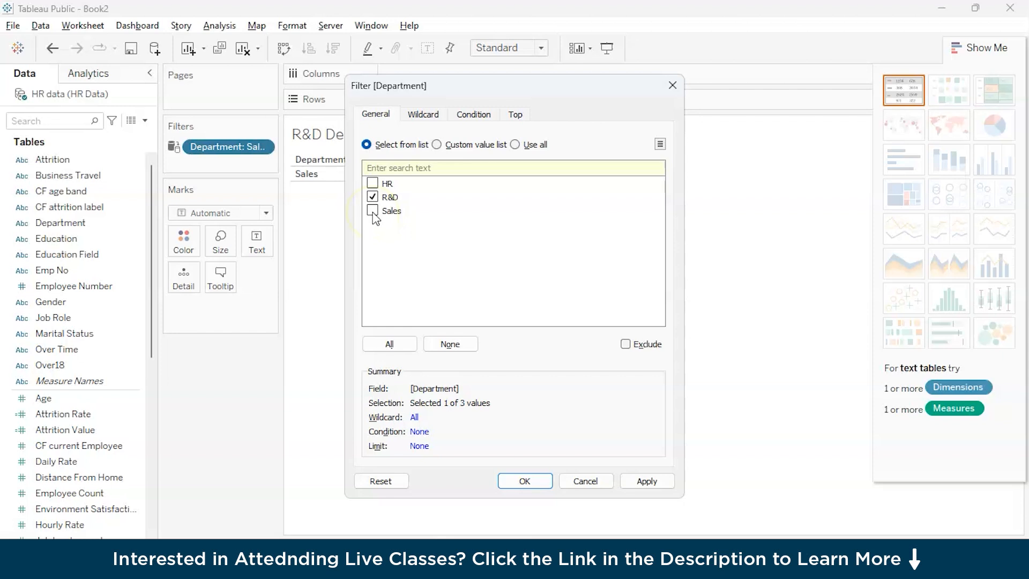
pyautogui.click(523, 480)
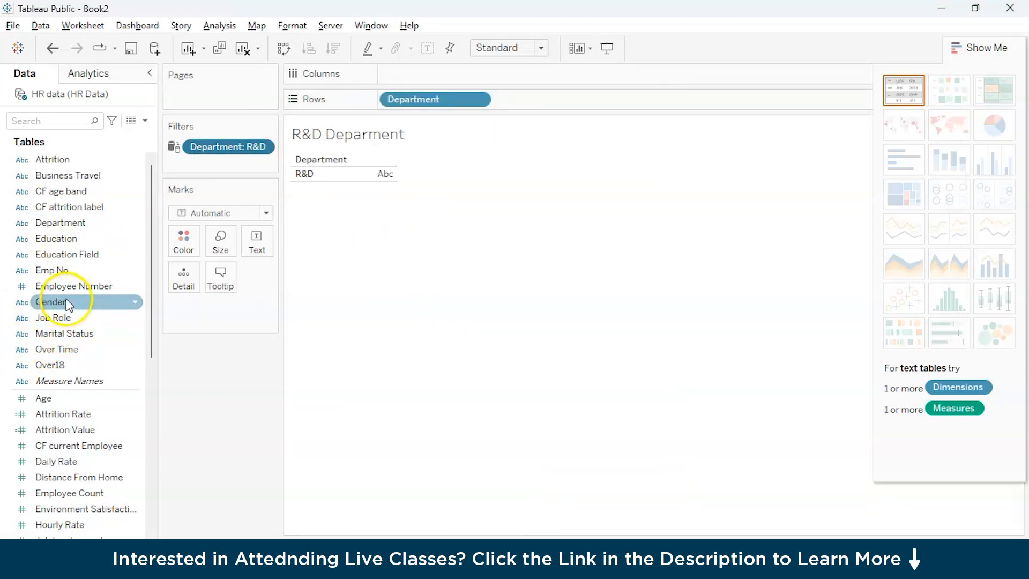
# Step: Add Attrition Rate, Employee Count, Job Satisfaction, Monthly Income, Percent Salary Hike and Performance Rating to the R&D columns, matching the Sales Department sheet's order
pyautogui.moveTo(64, 420); pyautogui.dragTo(416, 80)
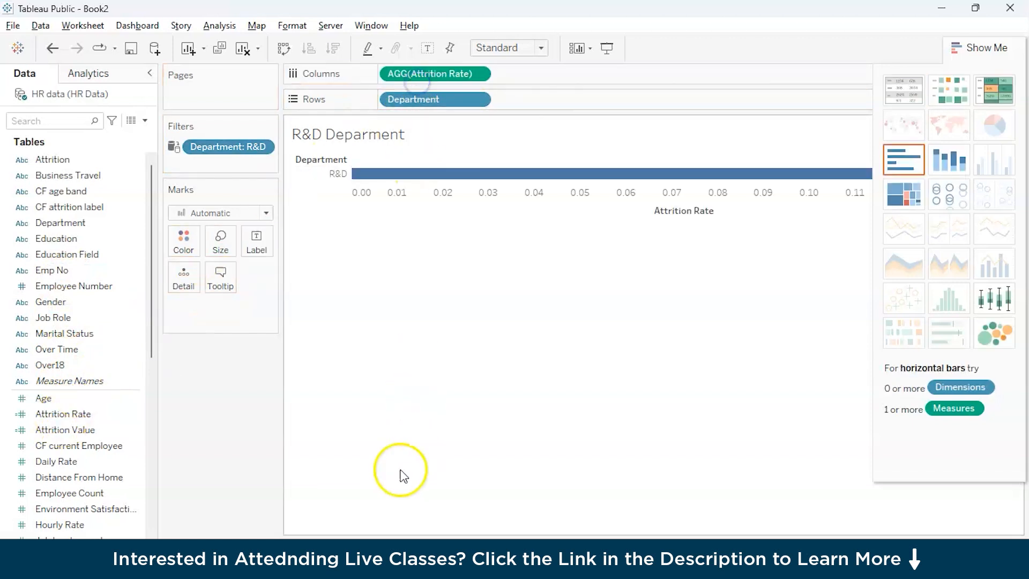
pyautogui.click(378, 550)
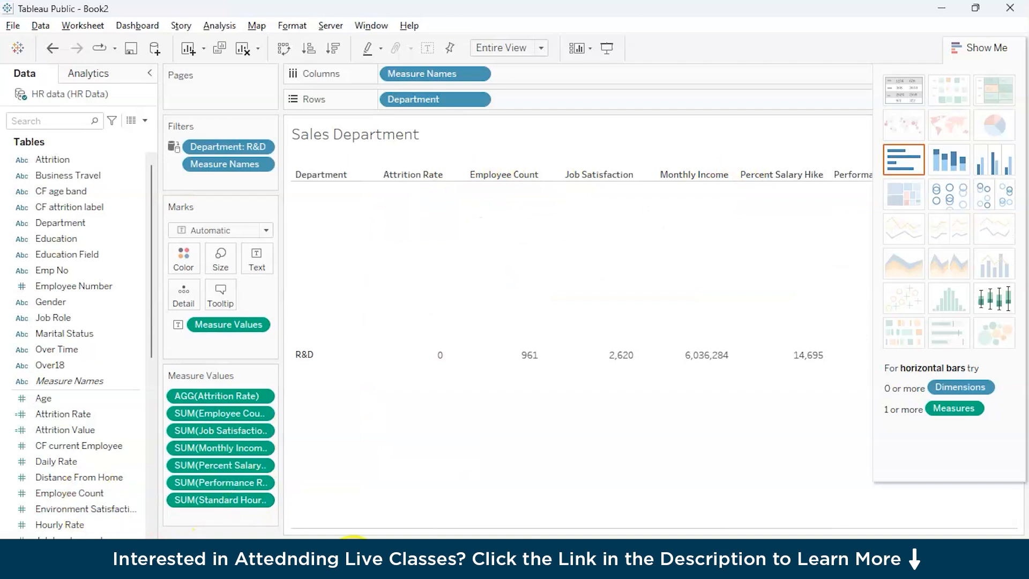
pyautogui.click(468, 547)
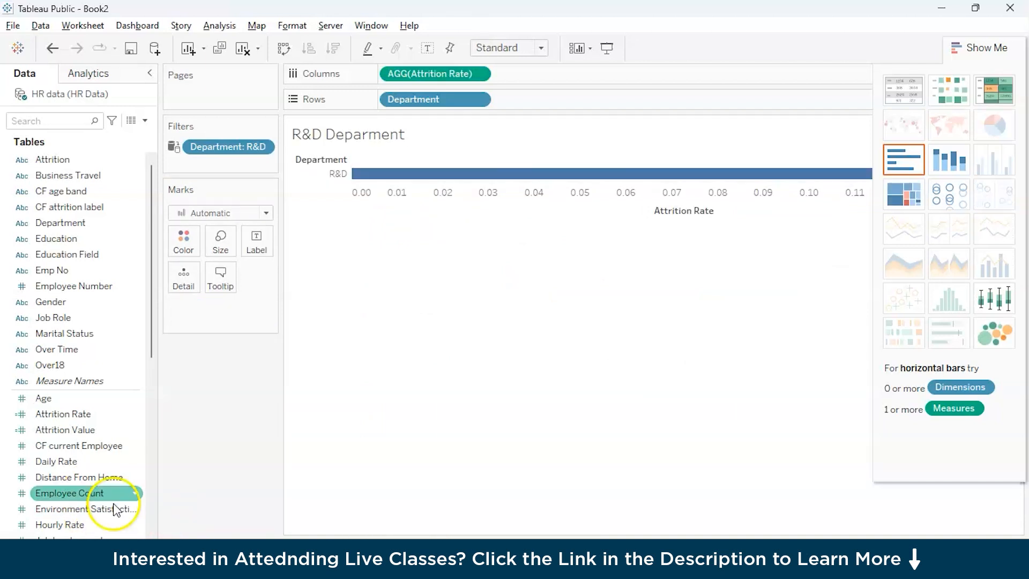
pyautogui.scroll(-1, 56, 433)
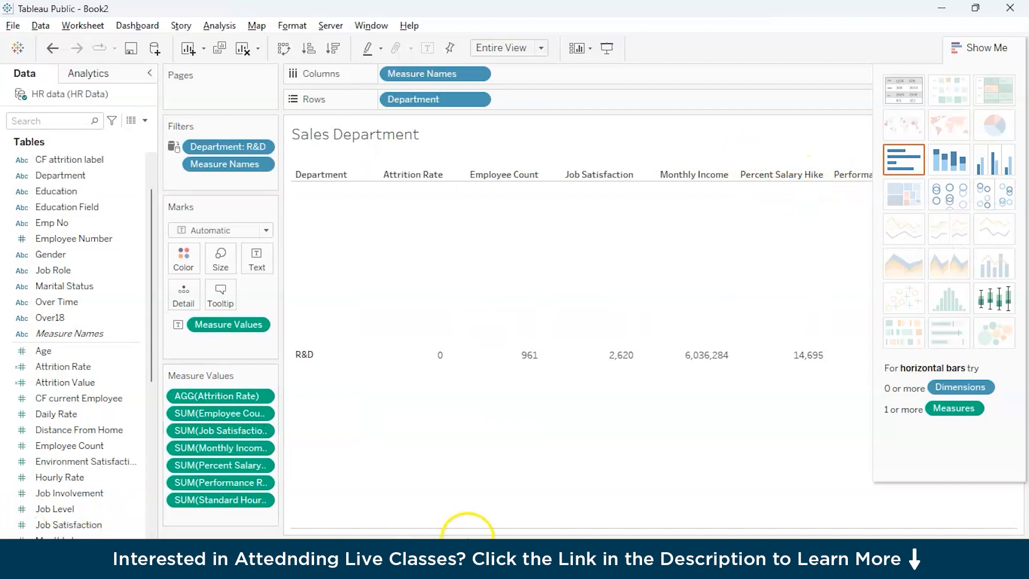
pyautogui.click(460, 535)
pyautogui.scroll(-1, 53, 415)
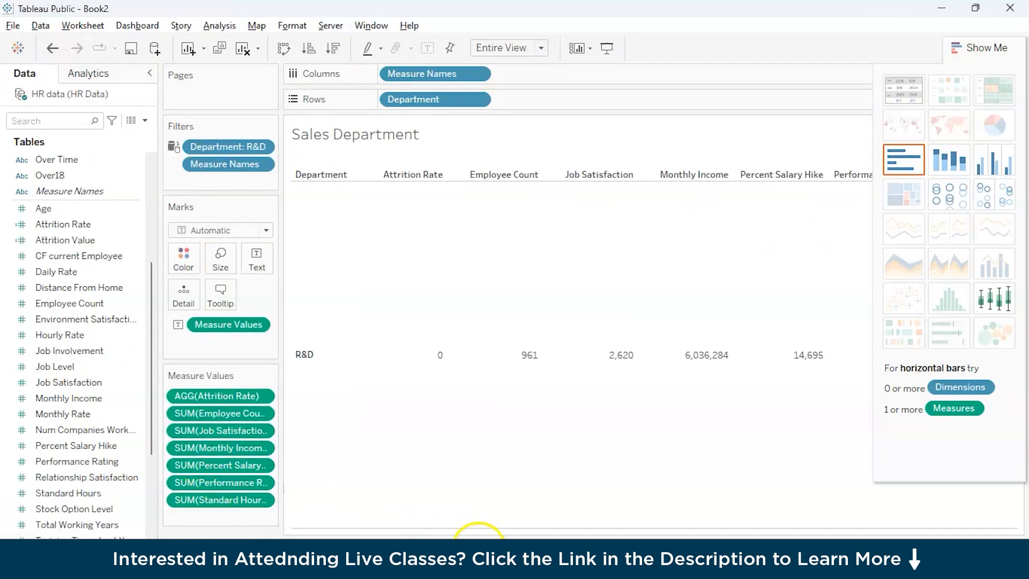
pyautogui.click(467, 536)
pyautogui.scroll(-1, 60, 478)
pyautogui.doubleClick(66, 416)
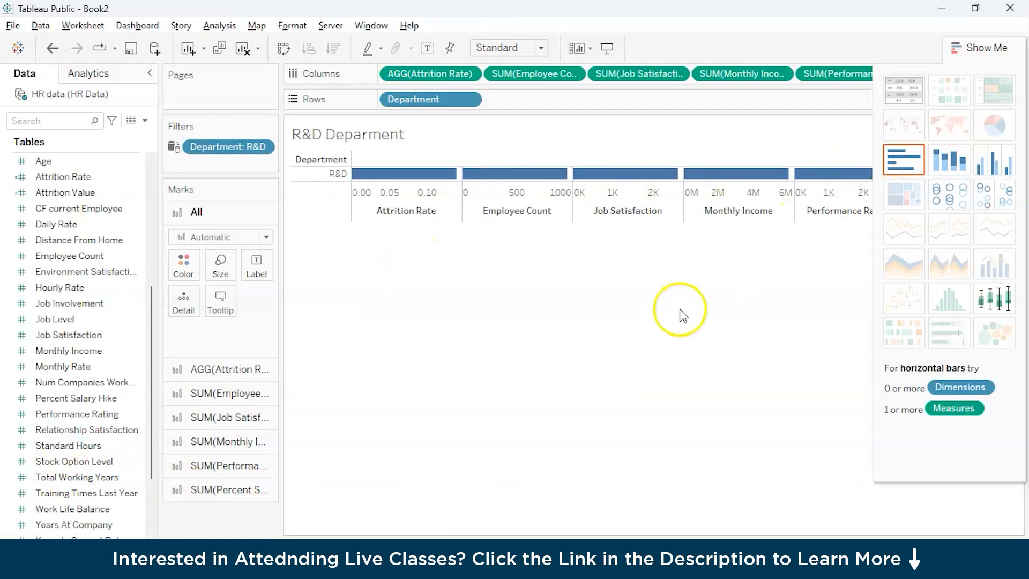
pyautogui.click(979, 48)
pyautogui.moveTo(862, 76); pyautogui.dragTo(1007, 73)
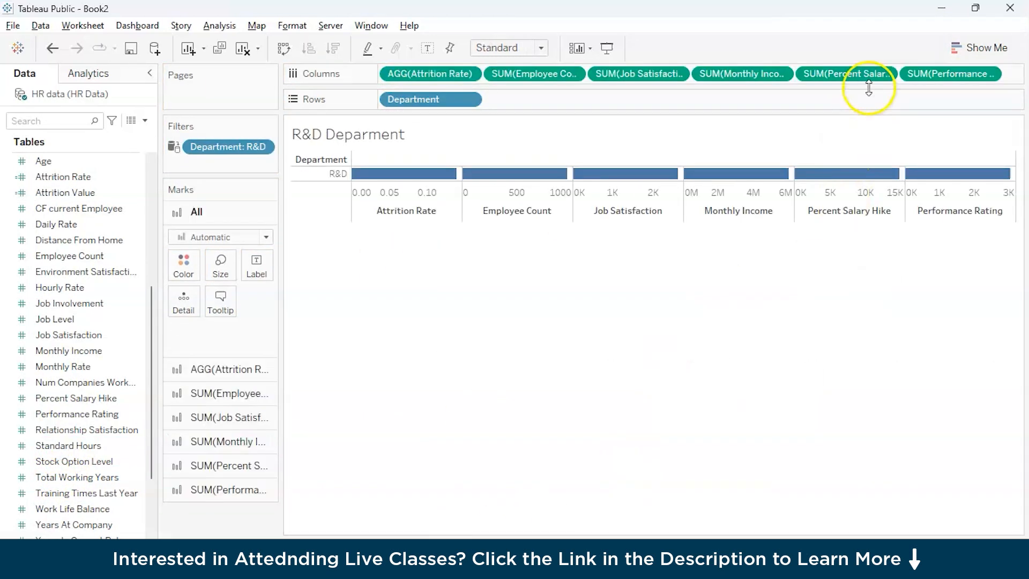
# Step: Convert the R&D chart to a text table and add Standard Hours as its last measure, checking against the Sales Department sheet
pyautogui.click(979, 48)
pyautogui.click(904, 159)
pyautogui.scroll(-2, 47, 533)
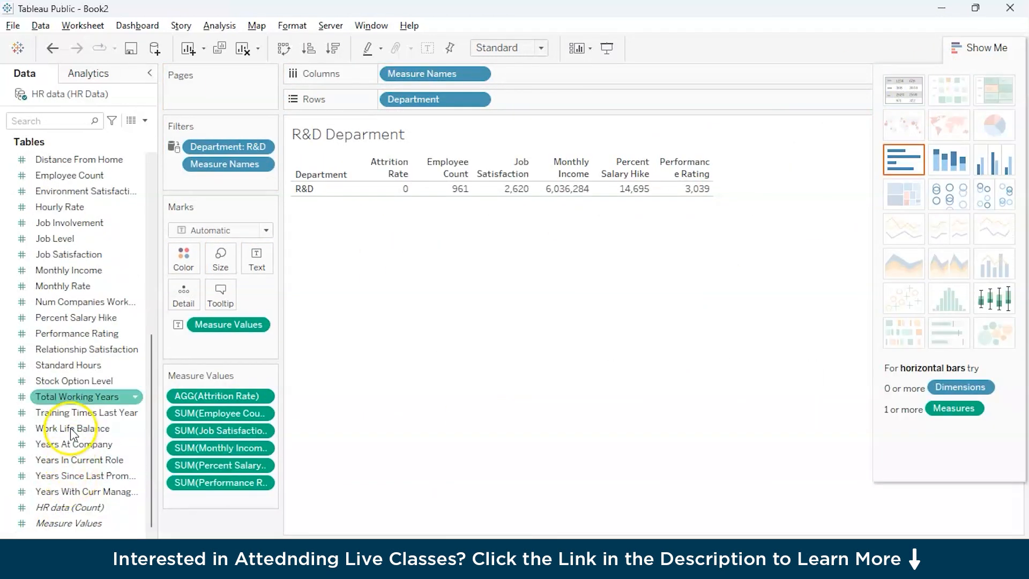
pyautogui.moveTo(65, 370); pyautogui.dragTo(416, 144)
pyautogui.moveTo(220, 483)
pyautogui.mouseDown()
pyautogui.moveTo(216, 475)
pyautogui.moveTo(216, 493)
pyautogui.mouseUp()
pyautogui.hotkey('ctrl', 'z')
pyautogui.hotkey('ctrl', 'z')
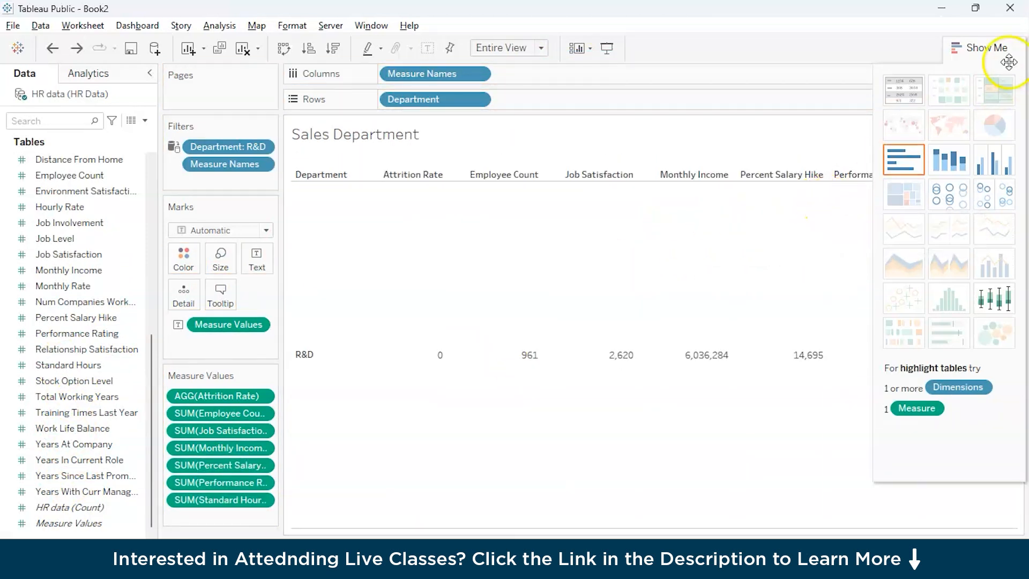
pyautogui.click(986, 48)
pyautogui.click(484, 545)
pyautogui.click(418, 545)
pyautogui.click(485, 545)
pyautogui.hotkey('ctrl', 'z')
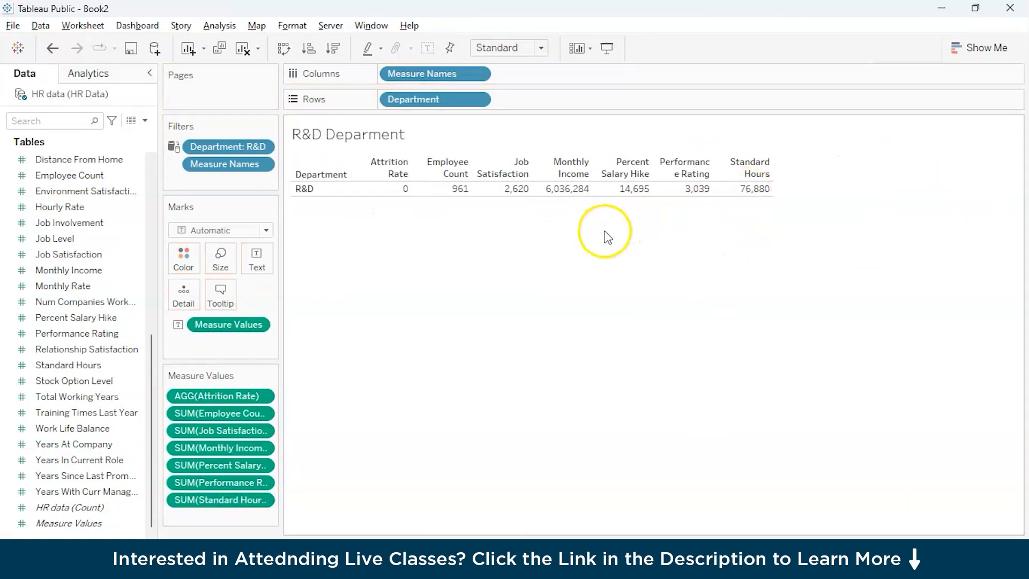
# Step: Fit the R&D Deparment table to Entire View
pyautogui.click(519, 48)
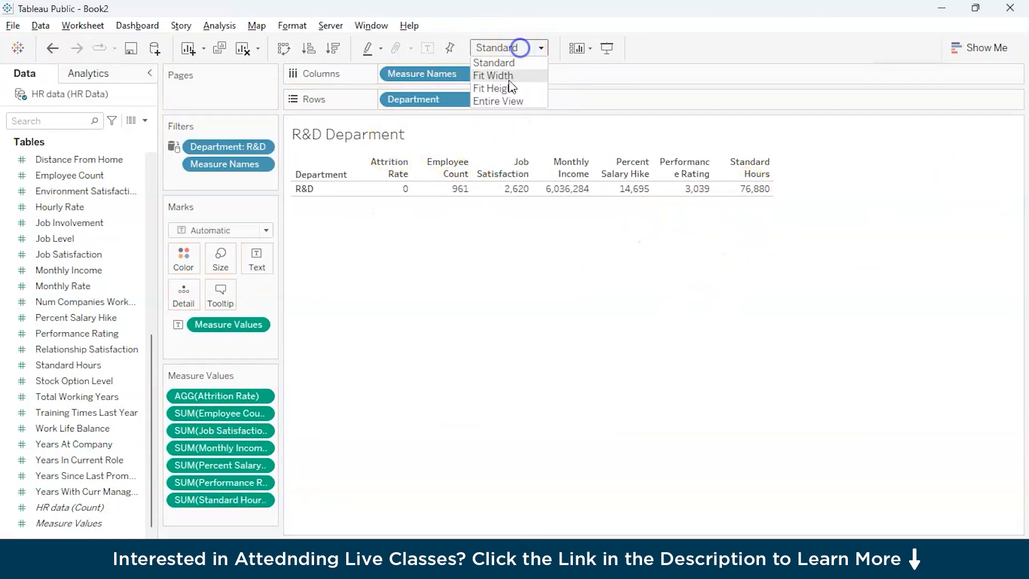
pyautogui.click(504, 99)
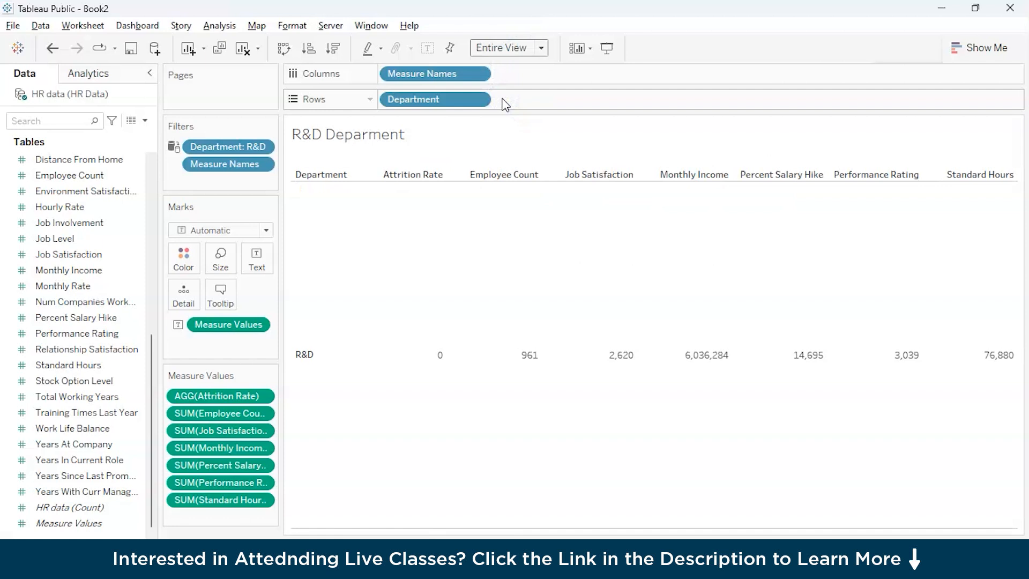
pyautogui.click(848, 298)
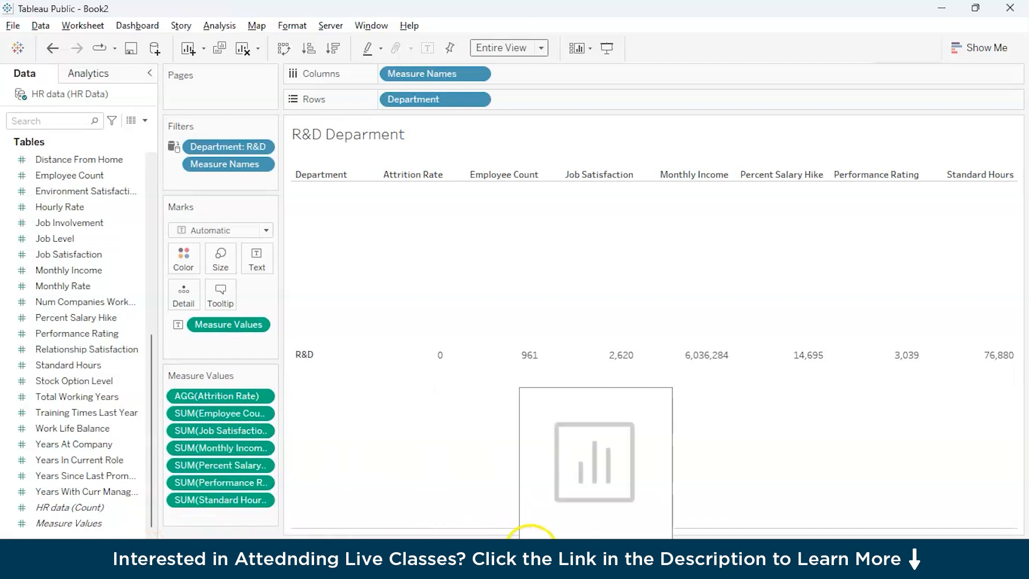
# Step: Create a new worksheet, examine the age band and department columns in the HR data, and name the sheet Age-wise Bins
pyautogui.click(528, 542)
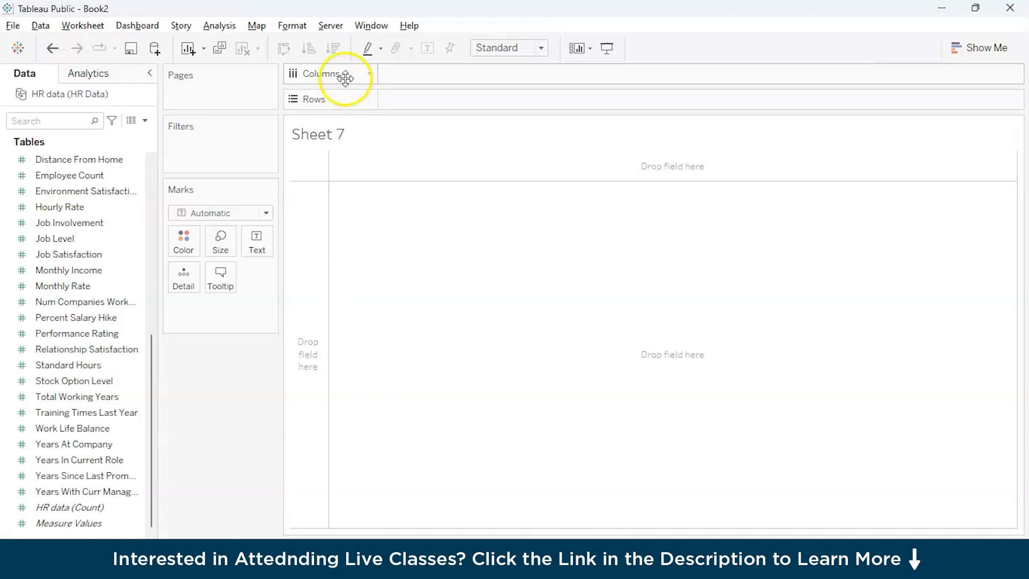
pyautogui.click(130, 122)
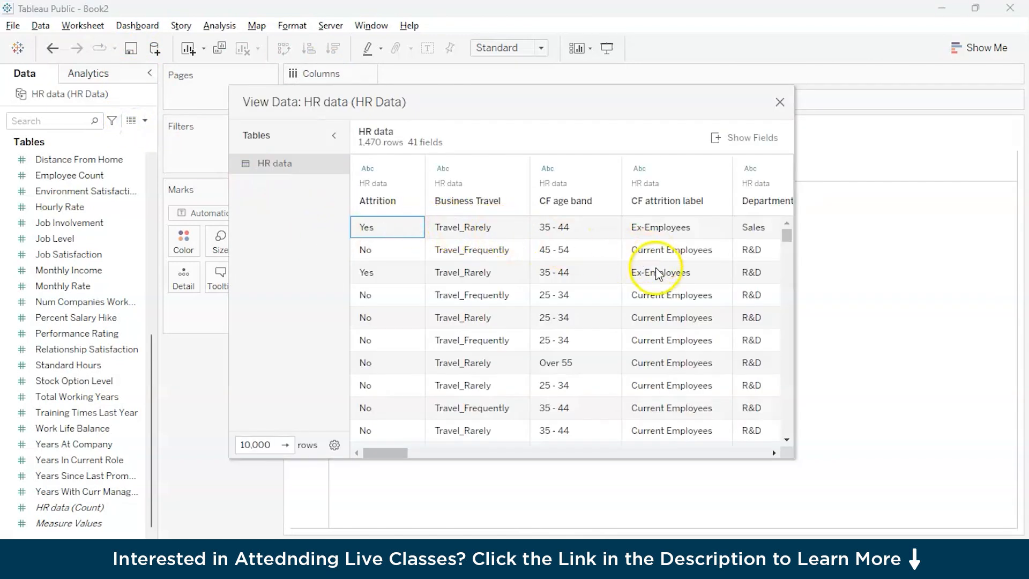
pyautogui.moveTo(373, 455); pyautogui.dragTo(386, 453)
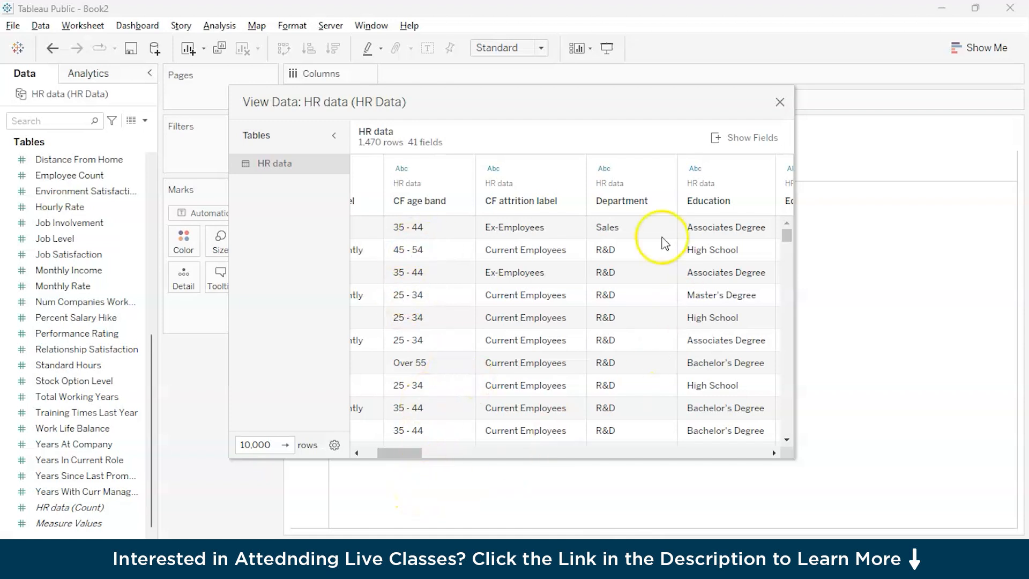
pyautogui.click(778, 103)
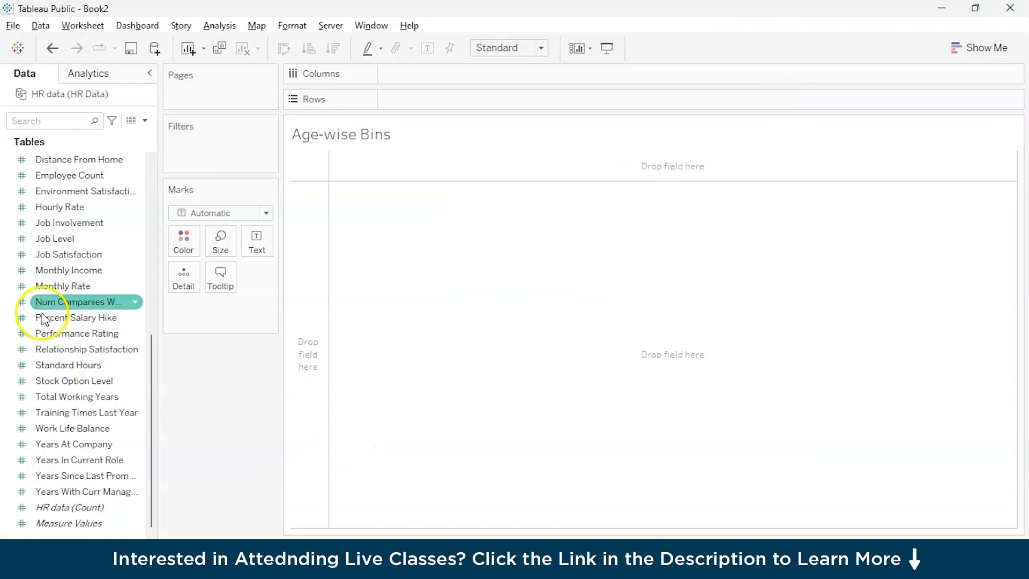
pyautogui.scroll(7, 69, 246)
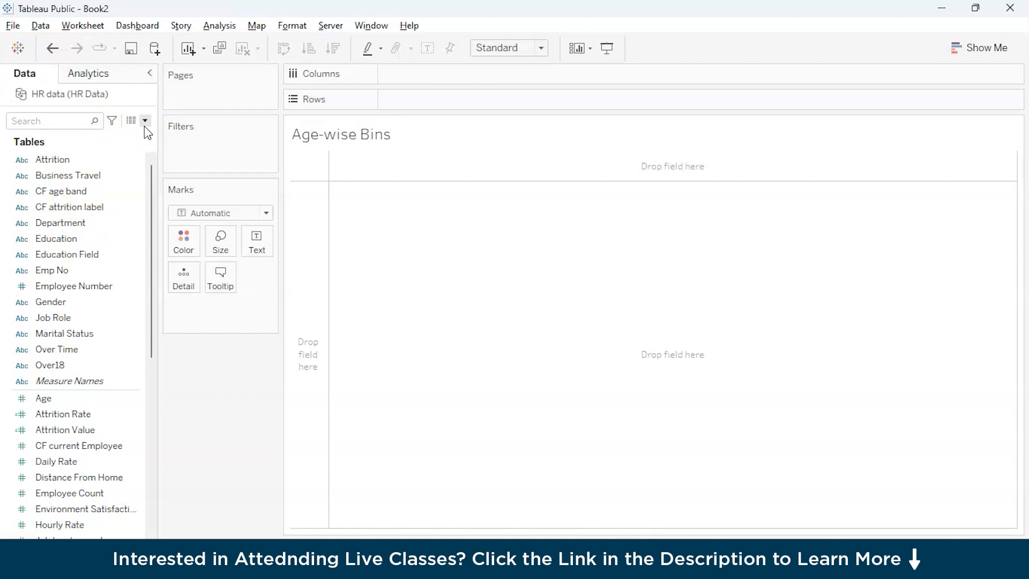
pyautogui.click(144, 125)
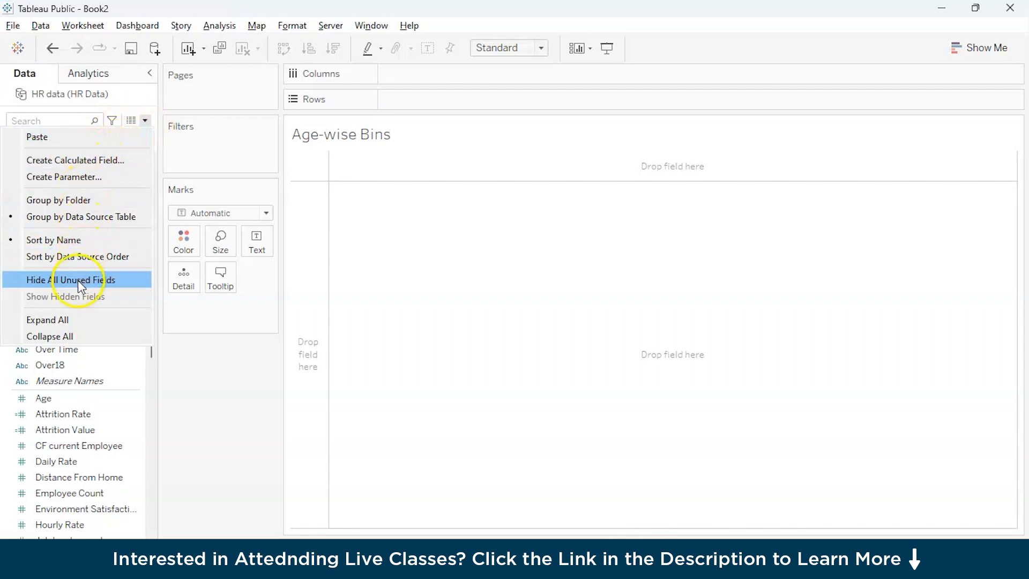
pyautogui.click(98, 219)
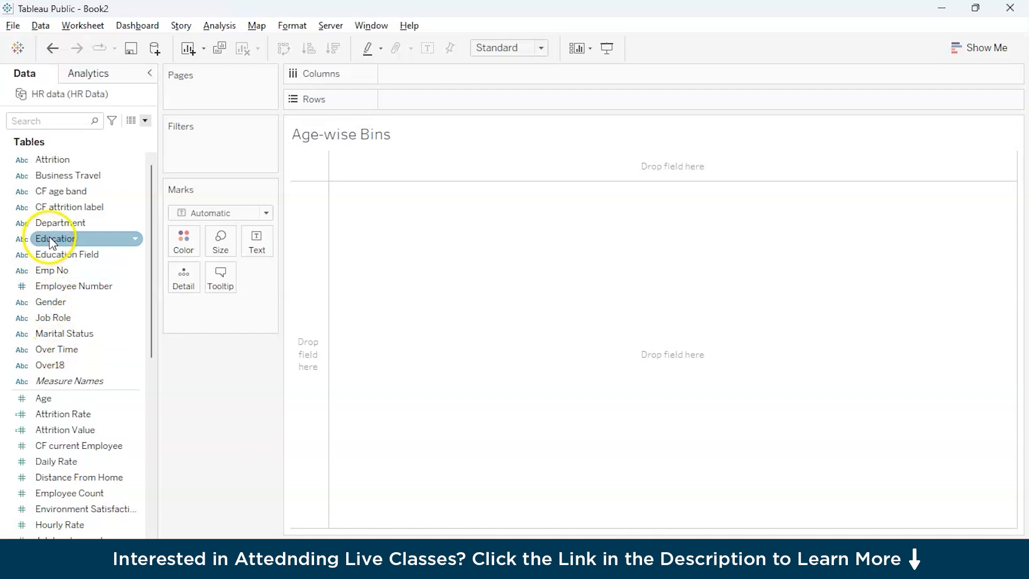
pyautogui.click(50, 272)
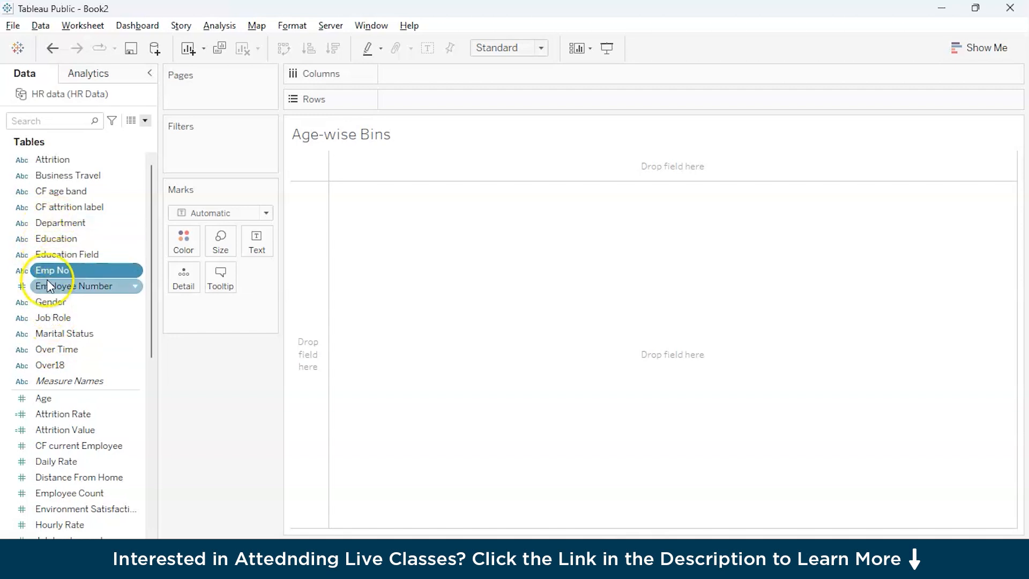
# Step: Start creating bins from the Age measure under the name Age (bin), with a bin size of 3
pyautogui.rightClick(44, 399)
pyautogui.moveTo(117, 194)
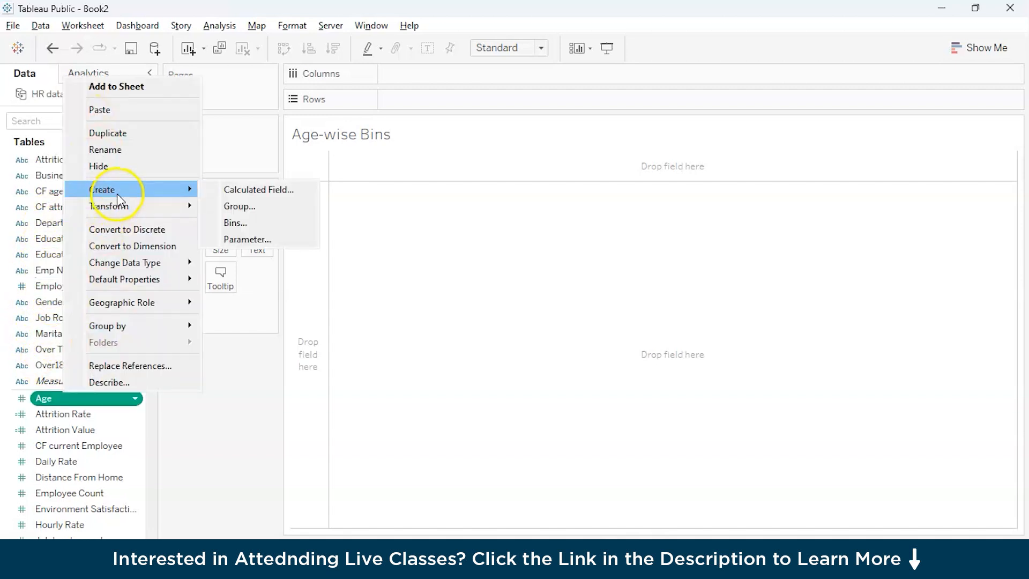
pyautogui.click(233, 224)
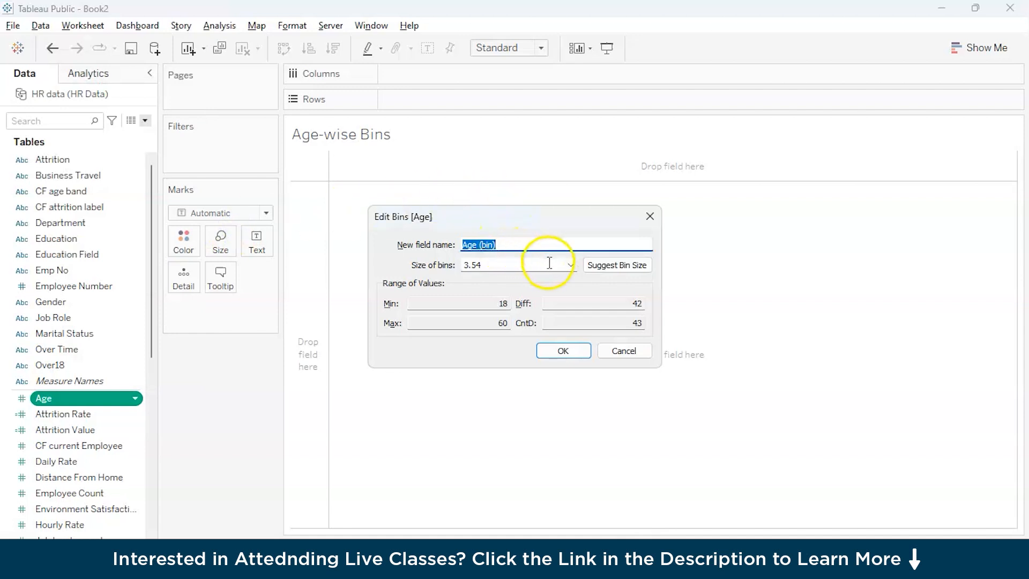
pyautogui.click(525, 266)
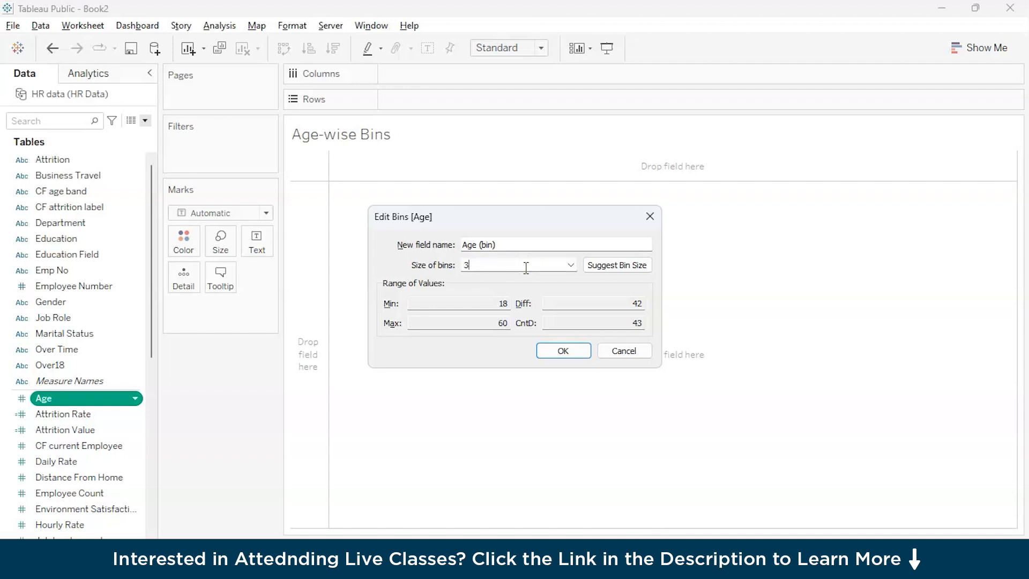
# Step: Create a new bin-size parameter ranging from 2 to 10 with a step size of 2, and finish creating the Age bins
pyautogui.click(563, 354)
pyautogui.click(571, 264)
pyautogui.click(552, 288)
pyautogui.click(564, 351)
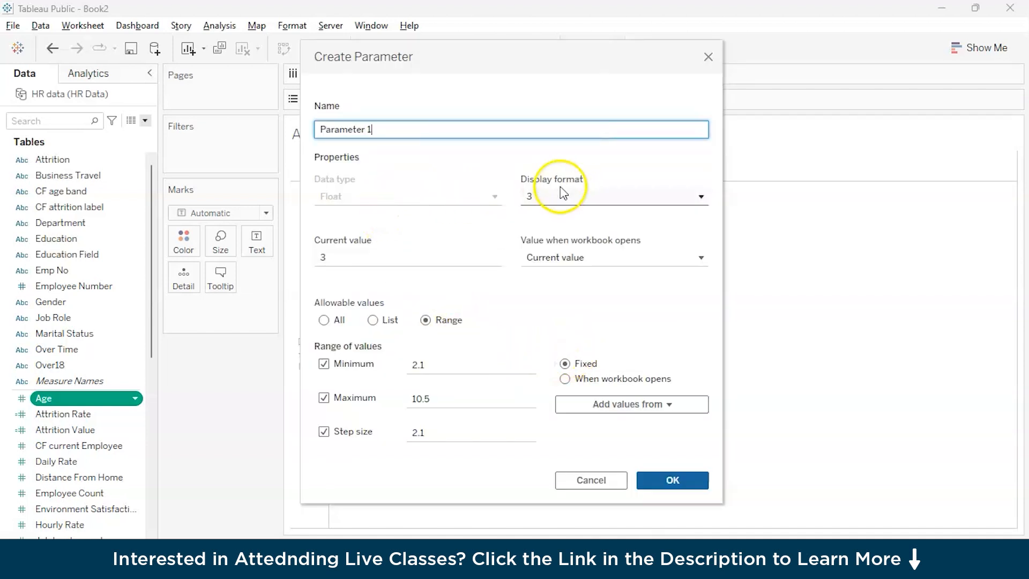
pyautogui.click(430, 365)
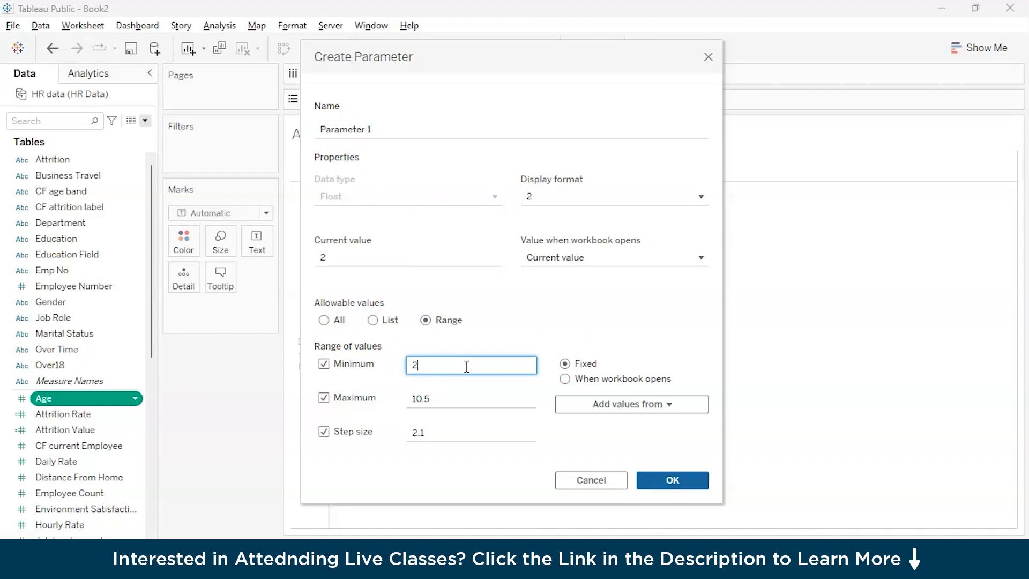
pyautogui.click(460, 398)
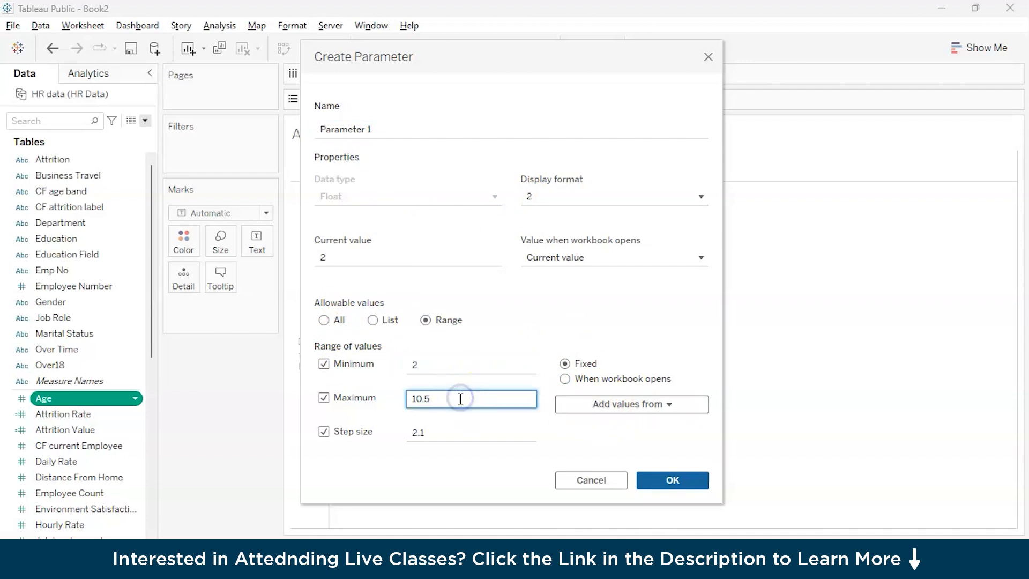
pyautogui.click(455, 426)
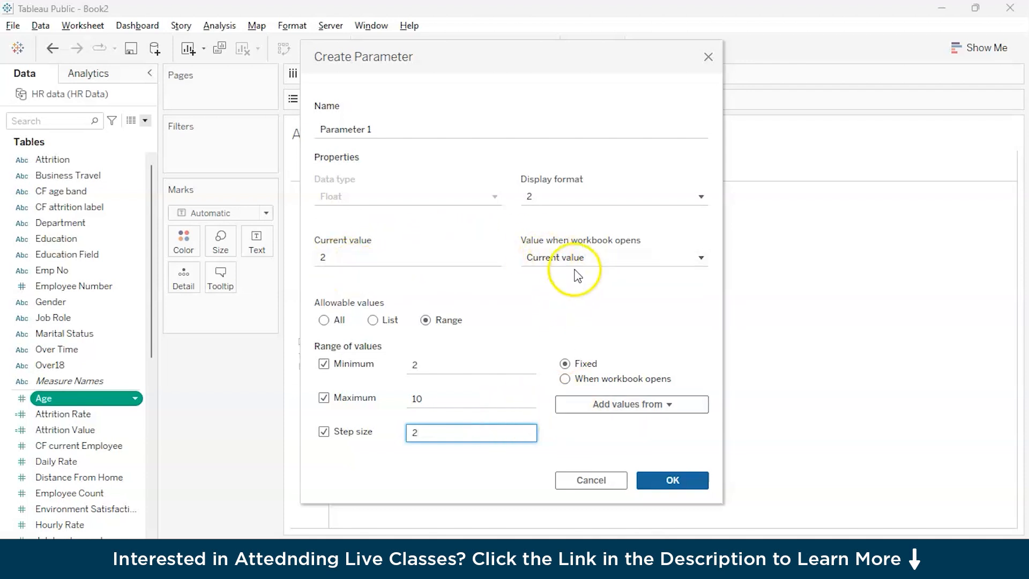
pyautogui.click(651, 482)
pyautogui.click(563, 350)
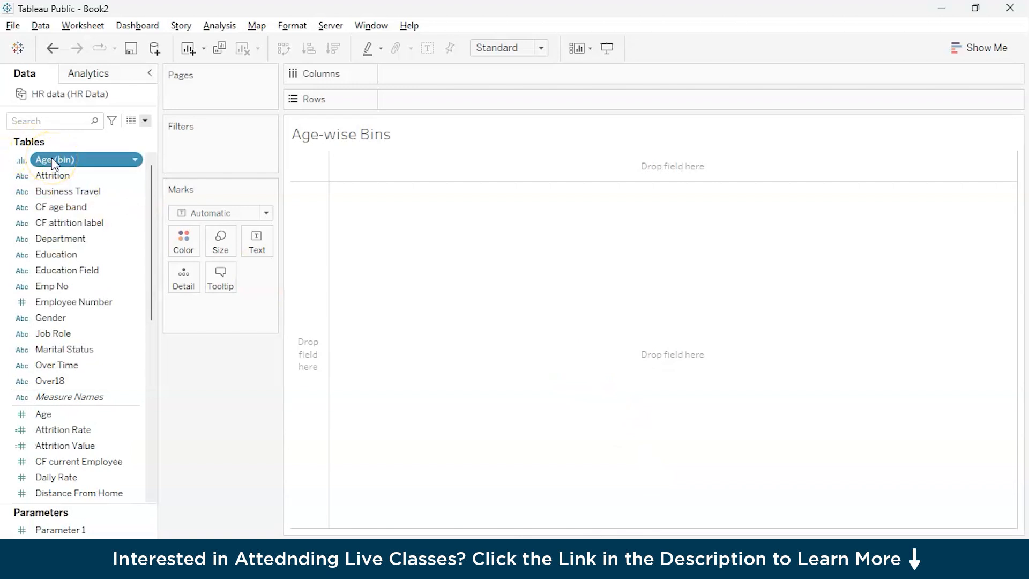
# Step: Build a bar chart with Age (bin) on Columns and the sum of Employee Count on Rows
pyautogui.moveTo(52, 160); pyautogui.dragTo(408, 76)
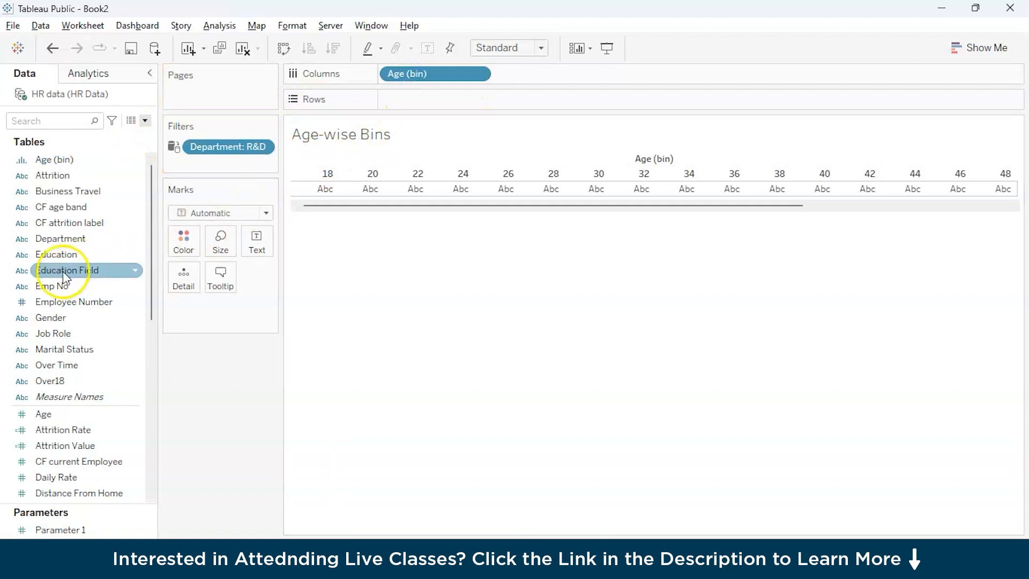
pyautogui.scroll(-4, 65, 409)
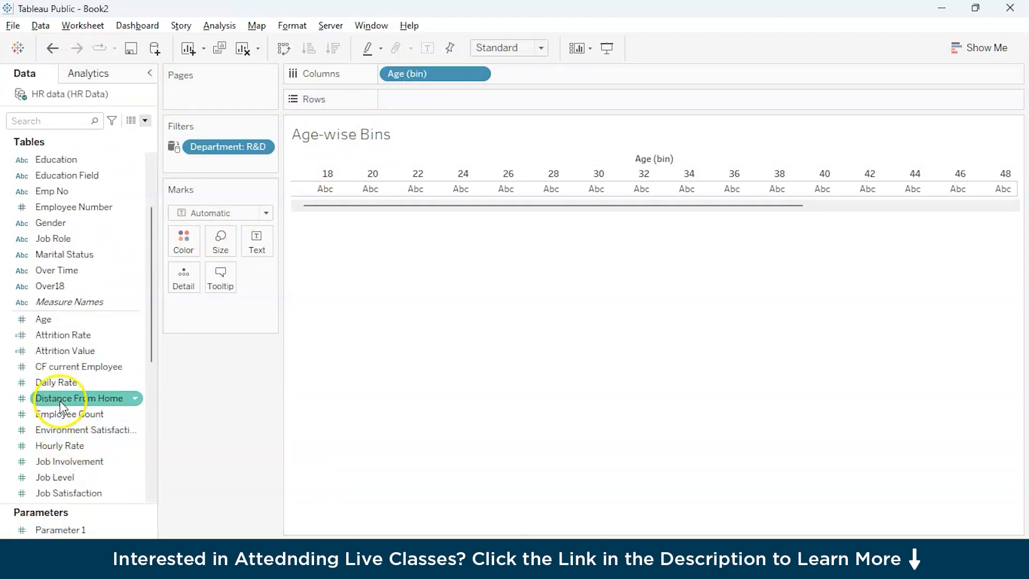
pyautogui.moveTo(57, 322); pyautogui.dragTo(413, 101)
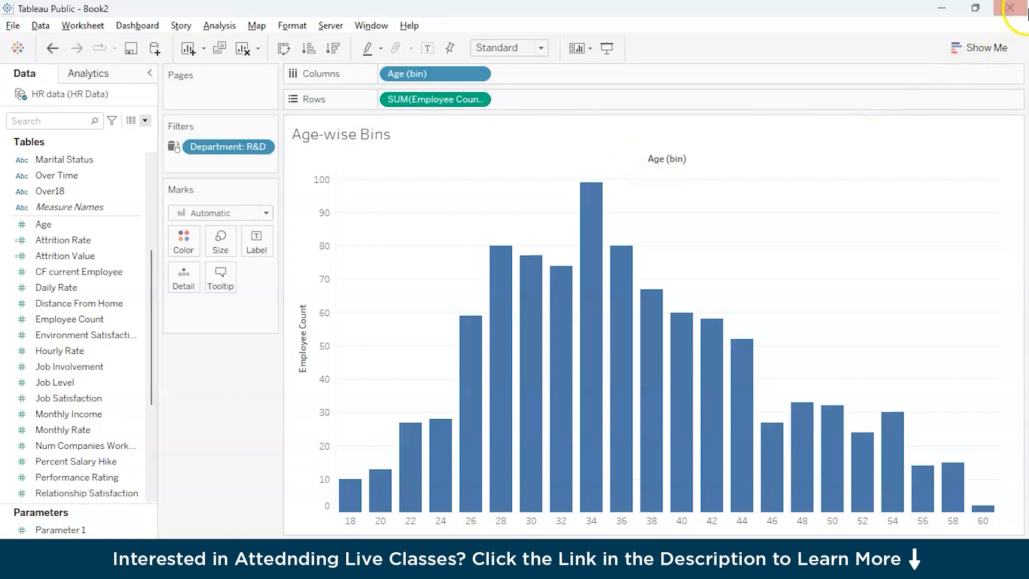
# Step: Enlarge the Parameters list and rename Parameter 1 as Age Parameter
pyautogui.scroll(-2, 50, 445)
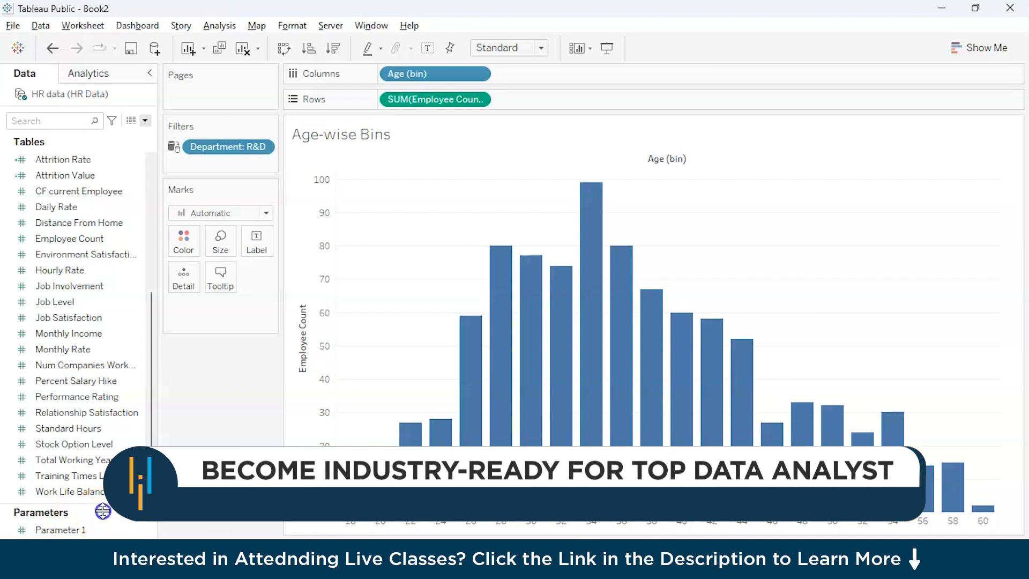
pyautogui.moveTo(101, 513); pyautogui.dragTo(101, 482)
pyautogui.click(87, 502)
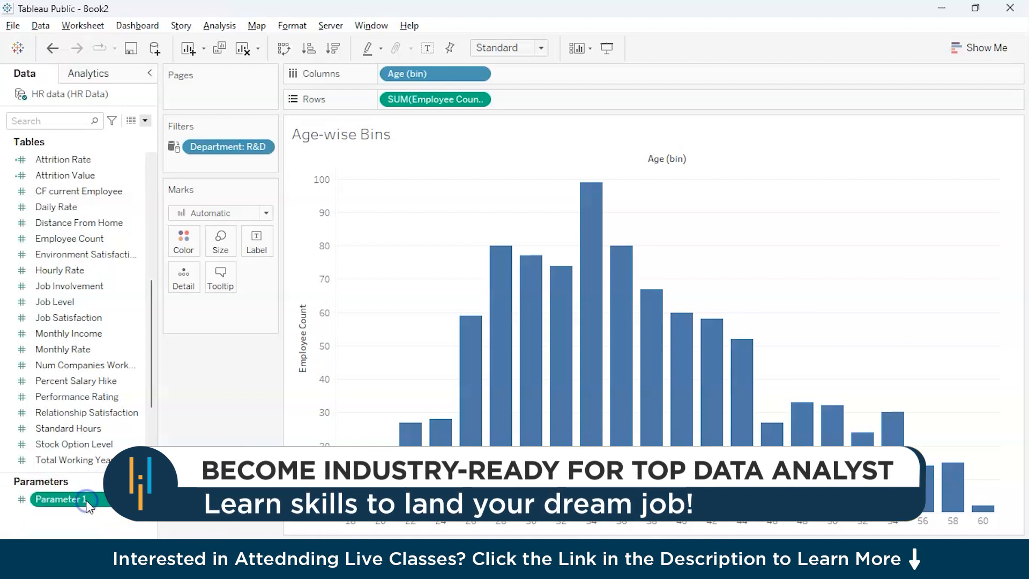
pyautogui.rightClick(88, 502)
pyautogui.click(126, 347)
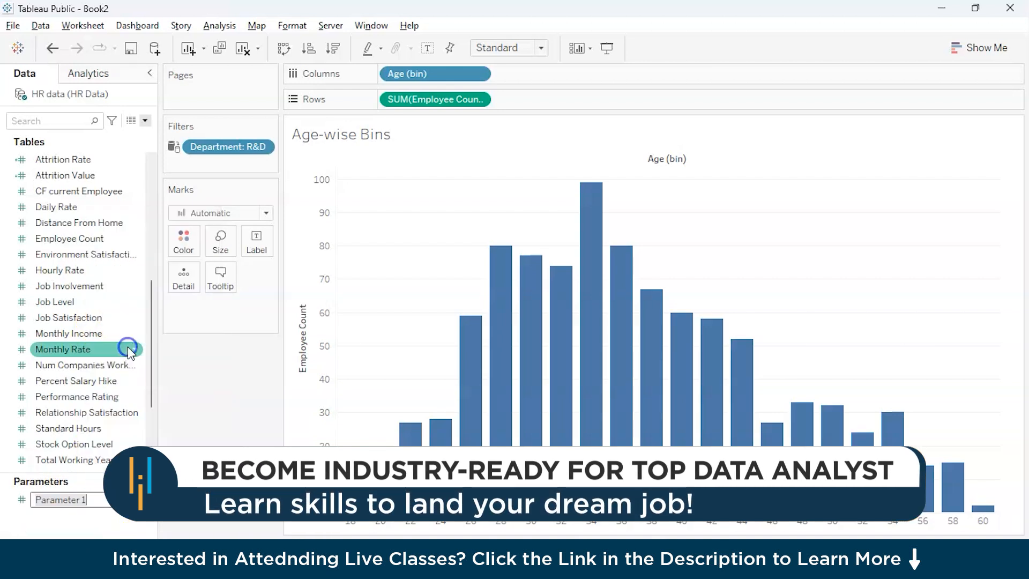
pyautogui.press('BackSpace')
pyautogui.write('Age')
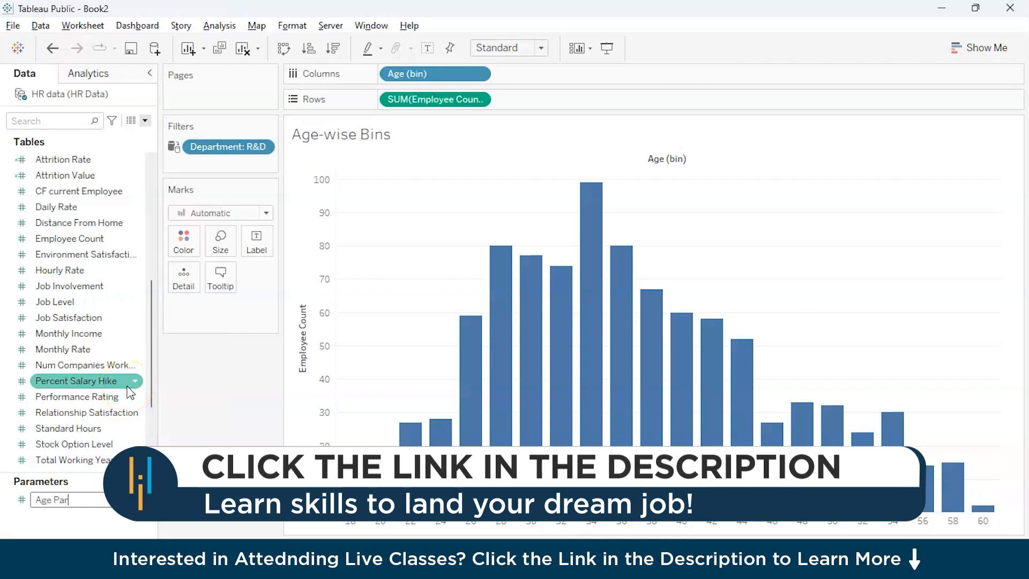
pyautogui.press('Return')
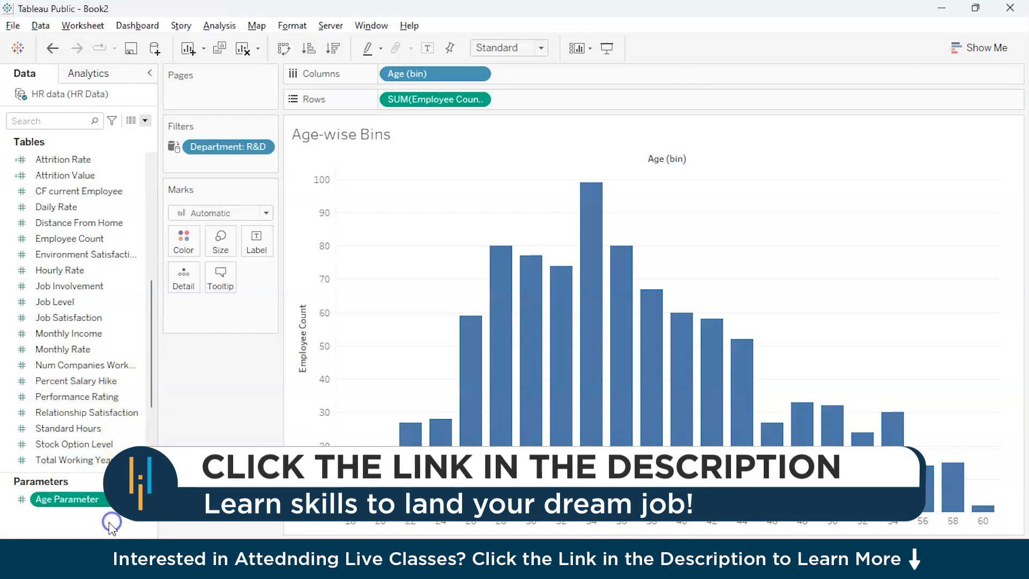
# Step: Show the Age Parameter control beside the chart and set its value to 4
pyautogui.doubleClick(102, 498)
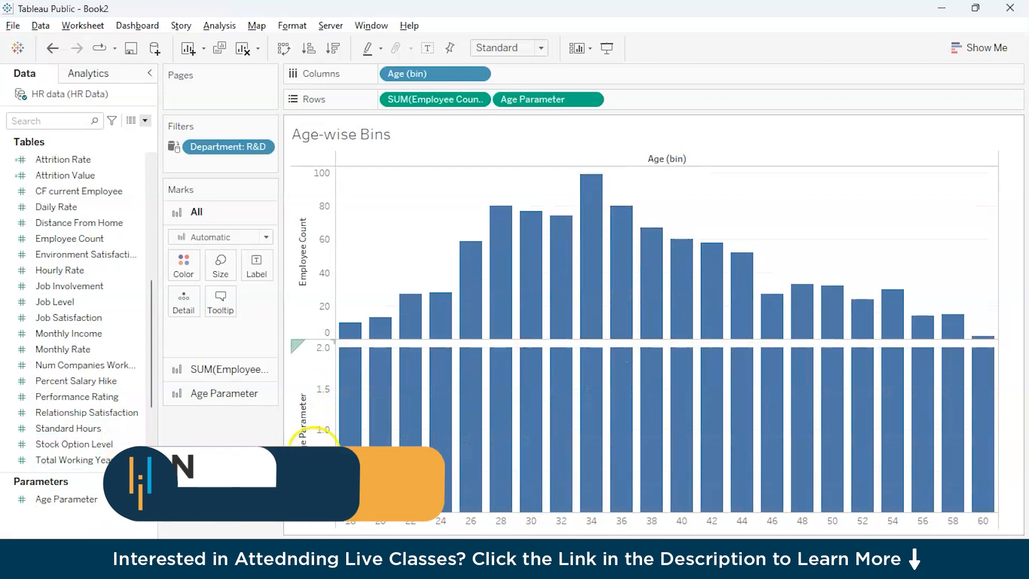
pyautogui.click(211, 241)
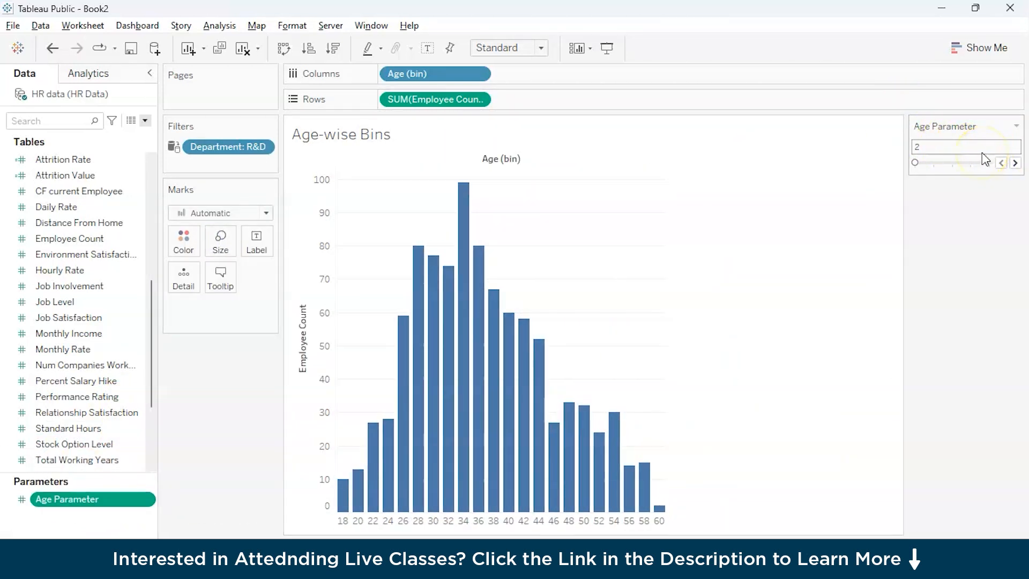
pyautogui.click(1015, 164)
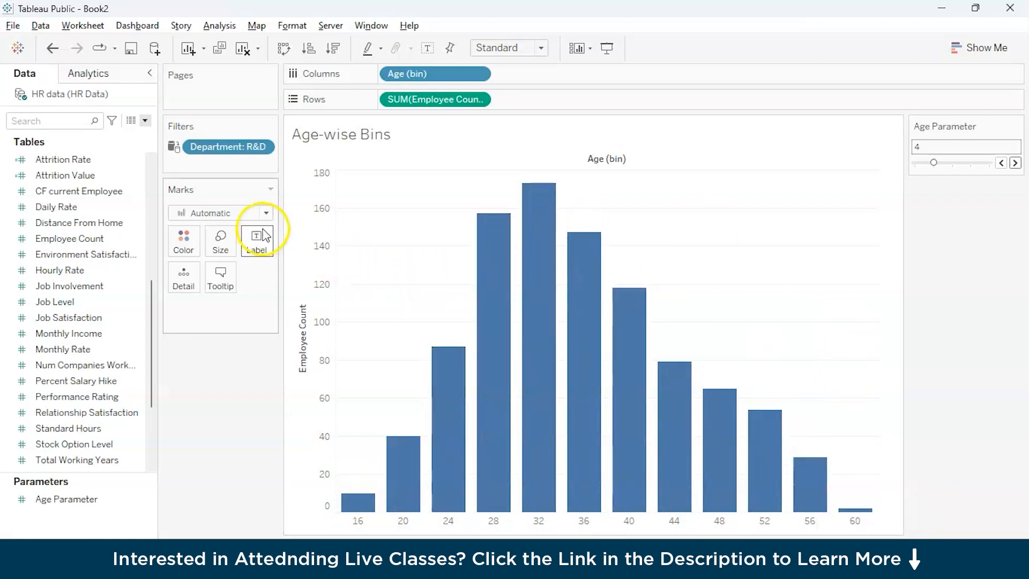
# Step: Turn on mark labels for the Employee Count bars
pyautogui.click(249, 234)
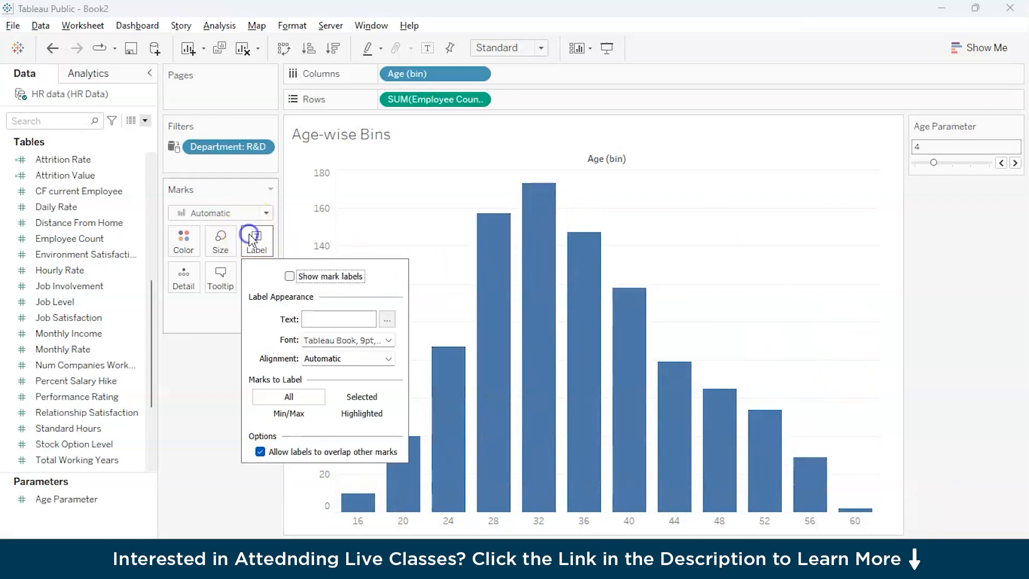
pyautogui.click(289, 276)
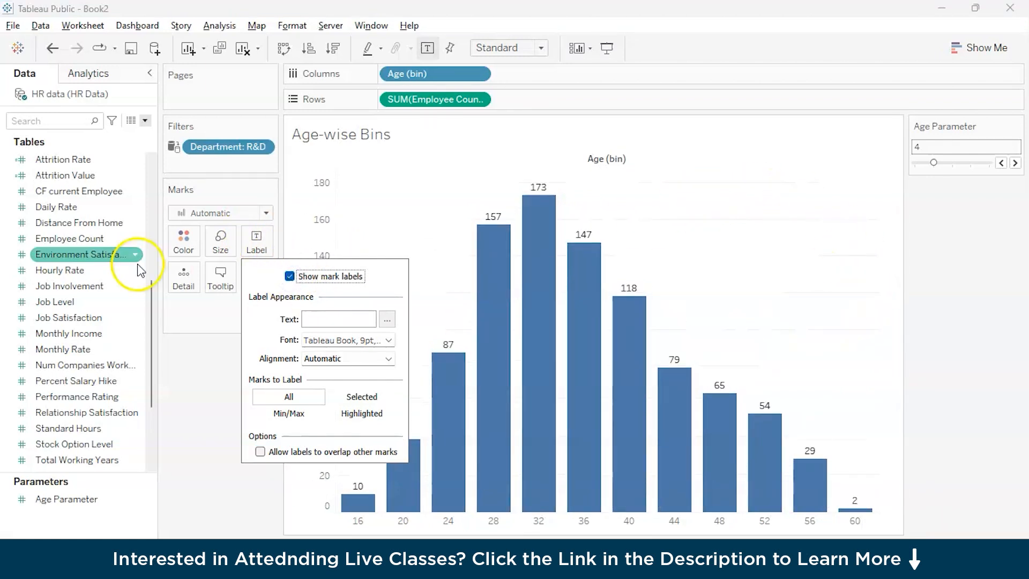
pyautogui.click(199, 445)
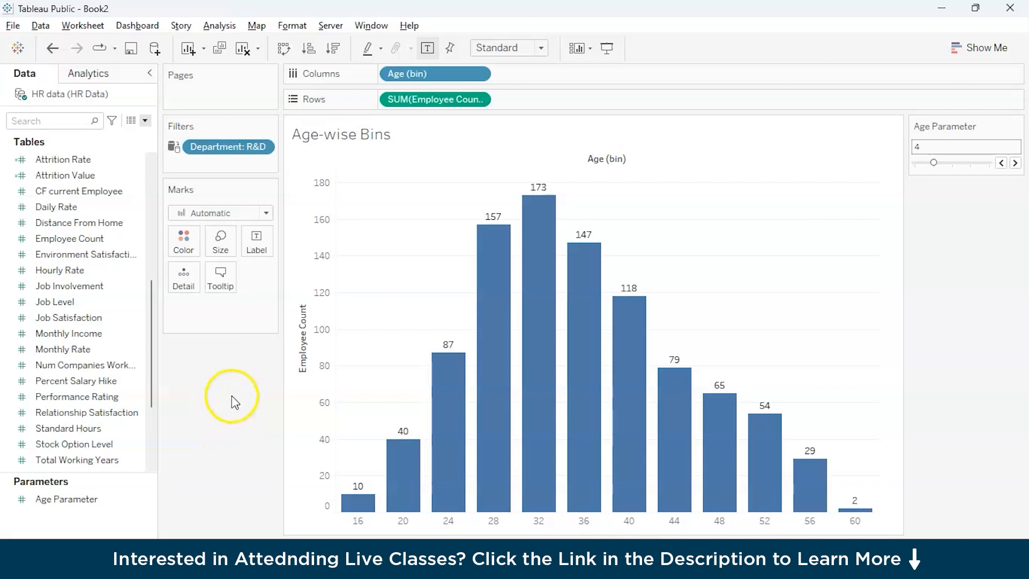
# Step: Check the employee count on the HR Department sheet and return to the Age-wise Bins sheet
pyautogui.click(108, 222)
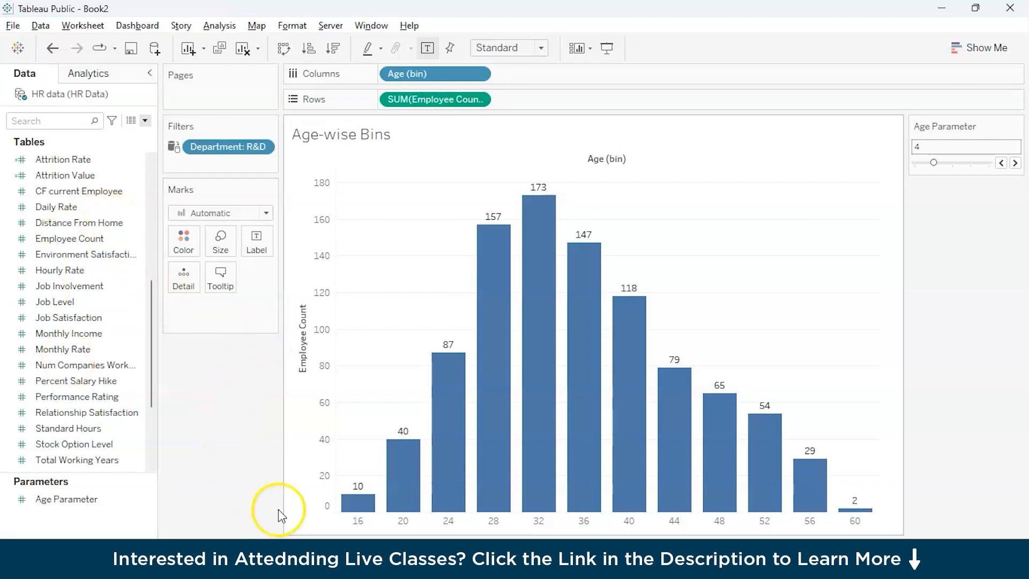
pyautogui.click(332, 558)
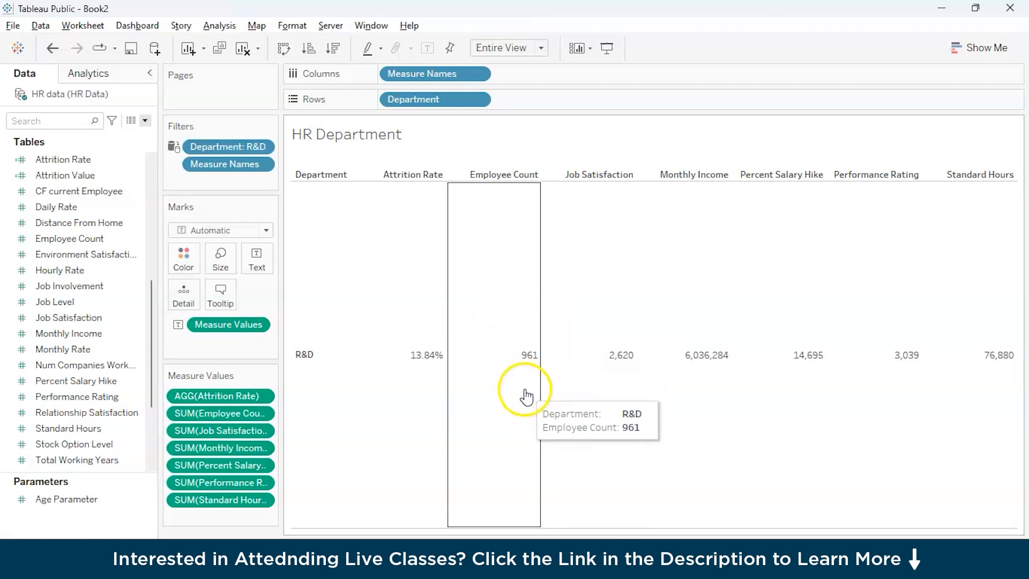
pyautogui.click(535, 552)
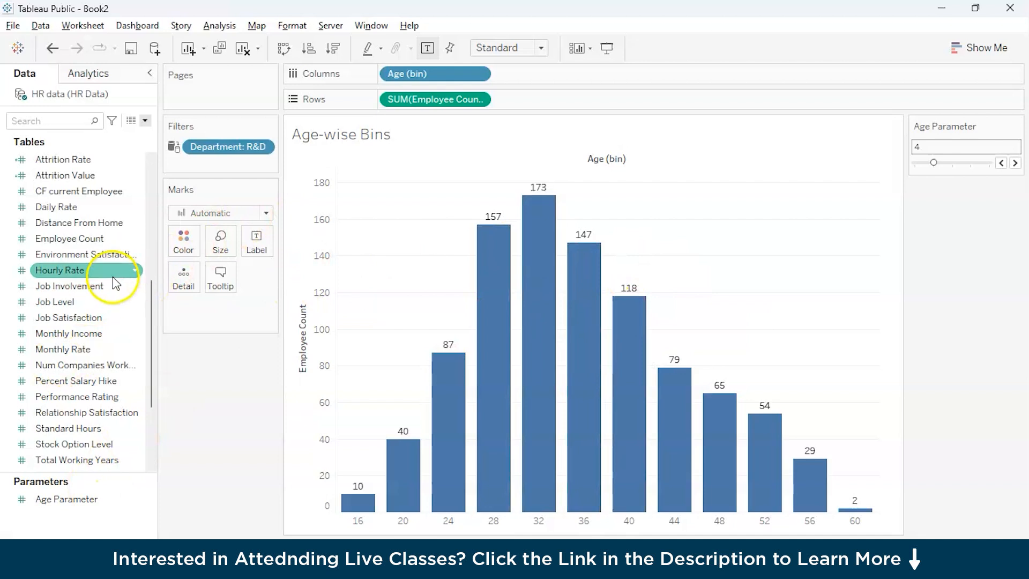
# Step: Color the bars by Age (bin) and sort the bins in descending order of Employee Count
pyautogui.scroll(6, 101, 447)
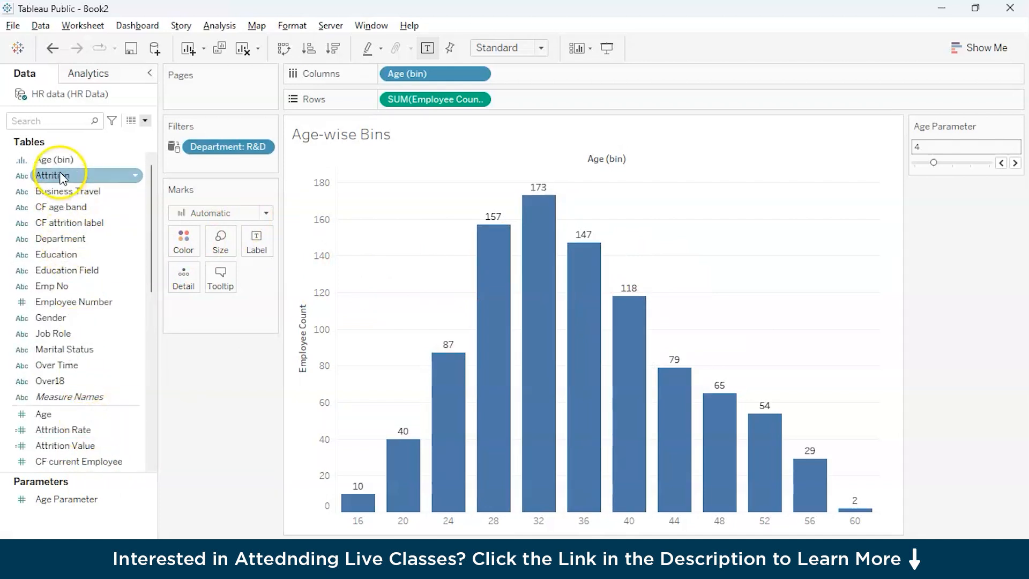
pyautogui.moveTo(65, 159); pyautogui.dragTo(189, 239)
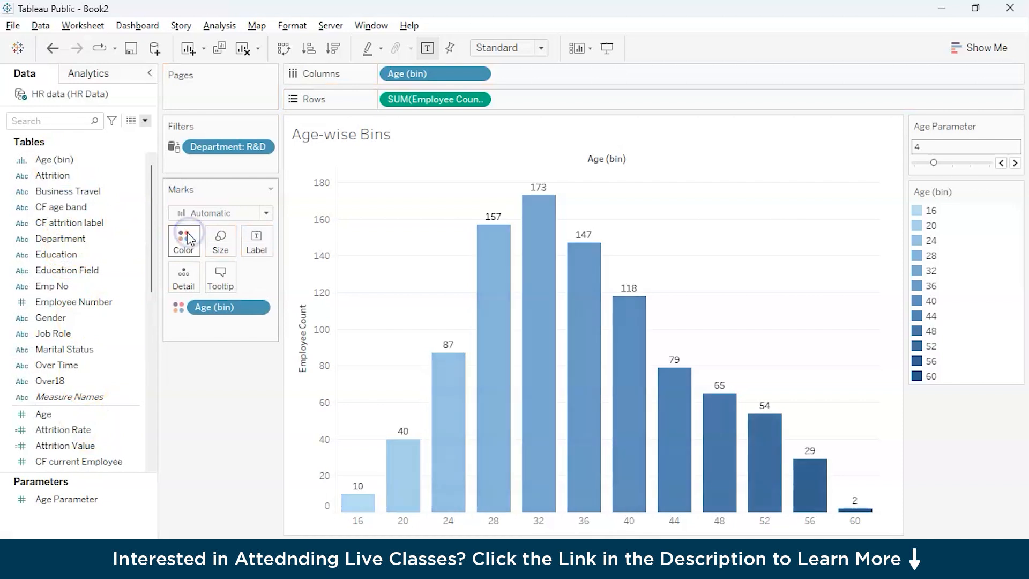
pyautogui.click(332, 48)
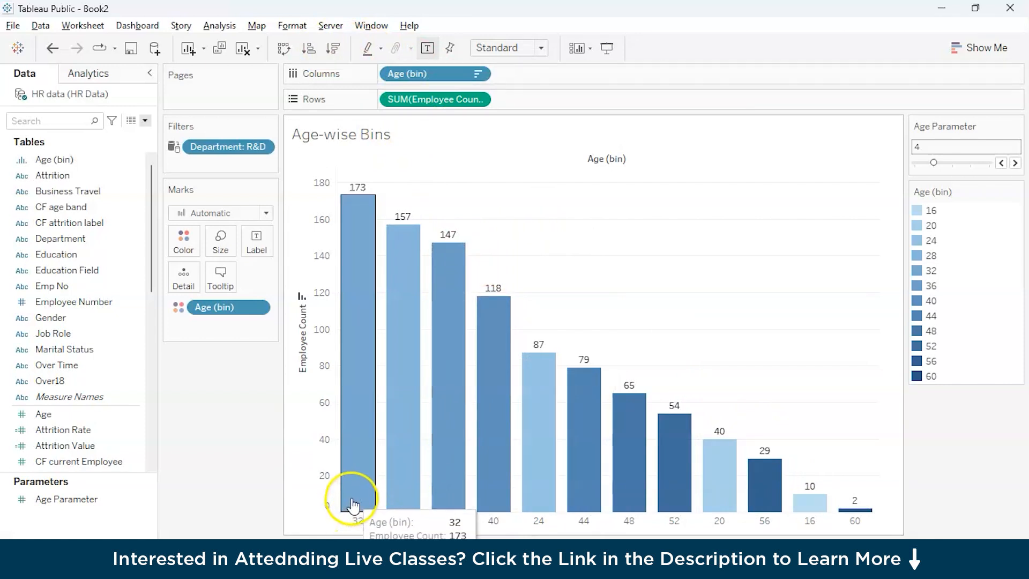
pyautogui.moveTo(348, 190)
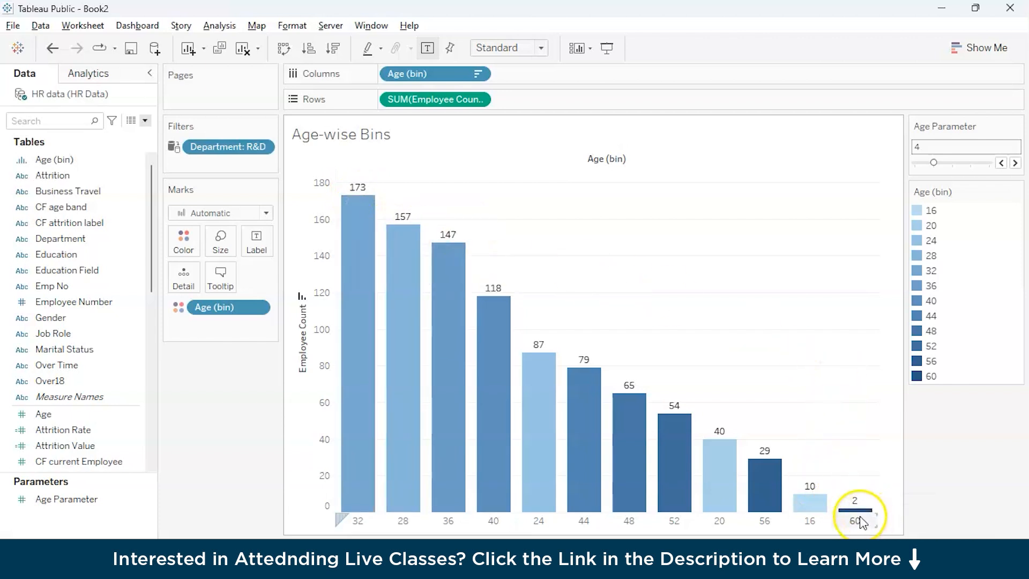
pyautogui.click(819, 524)
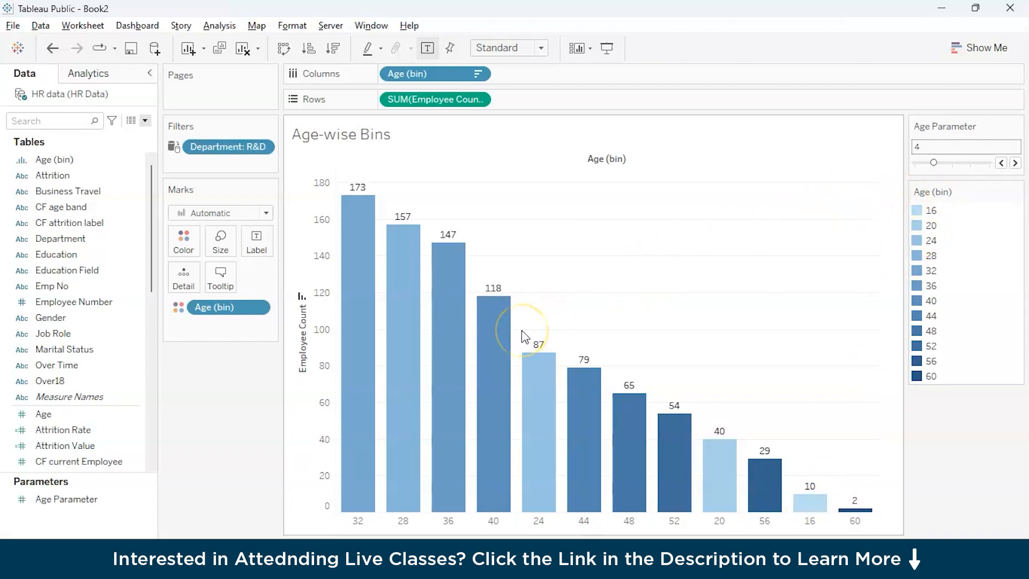
# Step: Create a new dashboard in the workbook
pyautogui.moveTo(119, 536)
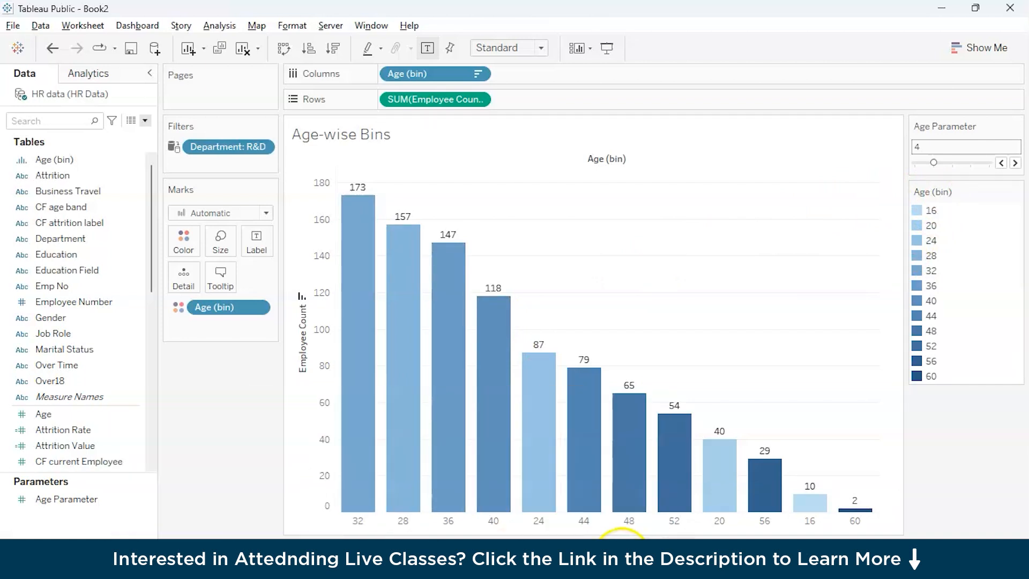
pyautogui.click(622, 552)
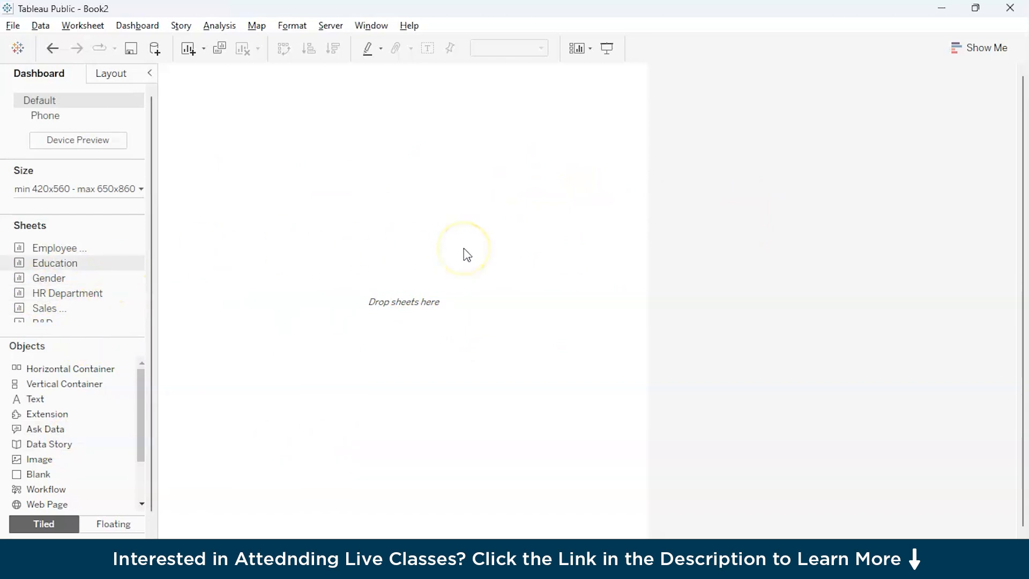
# Step: Insert the rpa-concept-with-blurry-hand-touching-screen image from Downloads into the dashboard as a fitted, centered image object, and remove it again
pyautogui.click(59, 458)
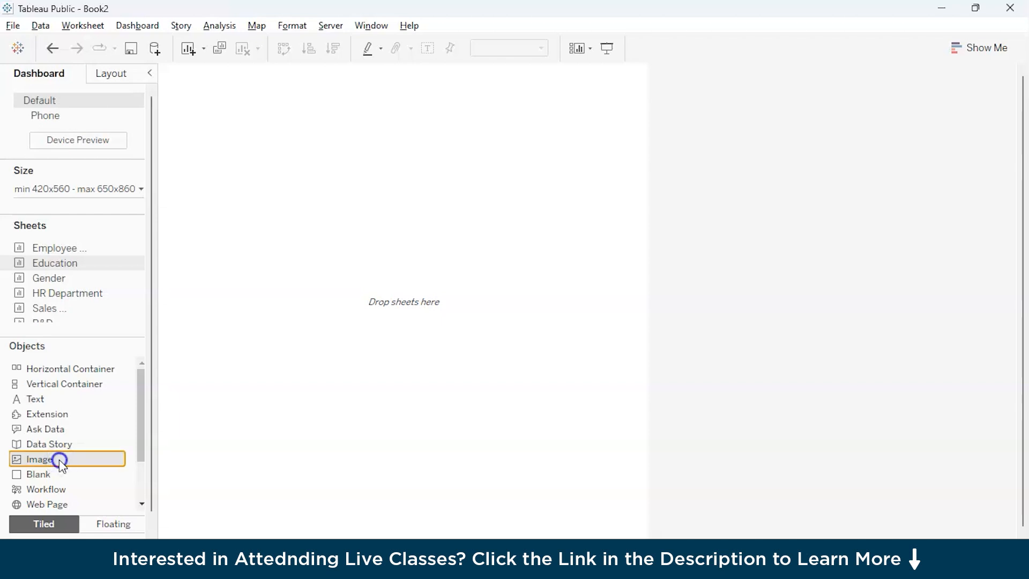
pyautogui.doubleClick(59, 459)
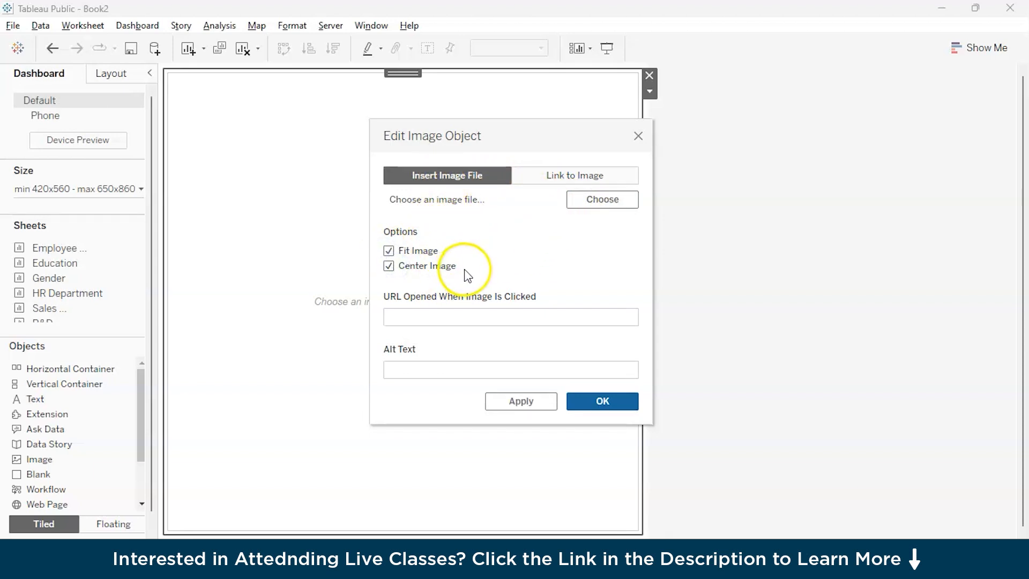
pyautogui.click(577, 198)
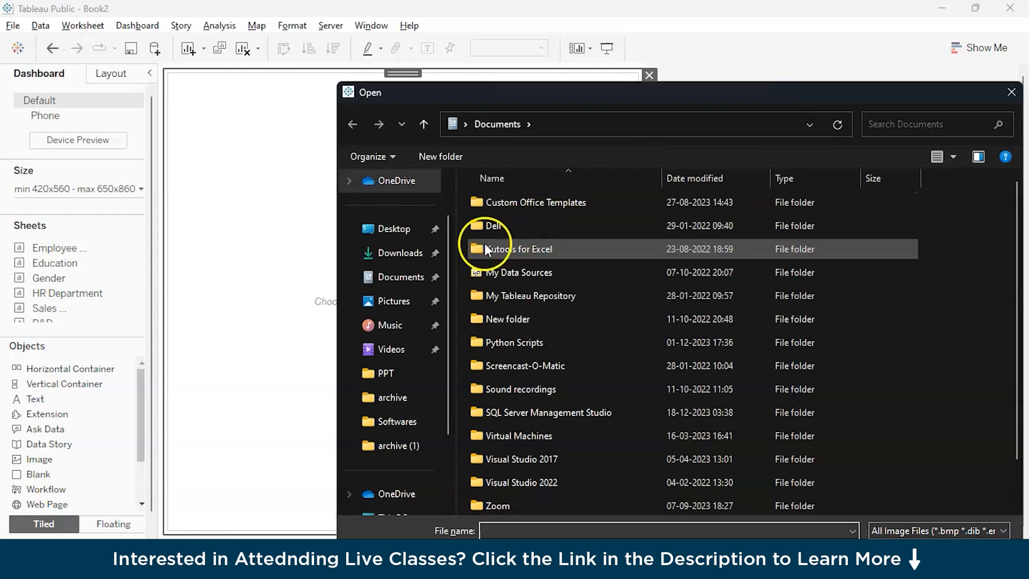
pyautogui.click(409, 263)
pyautogui.doubleClick(519, 249)
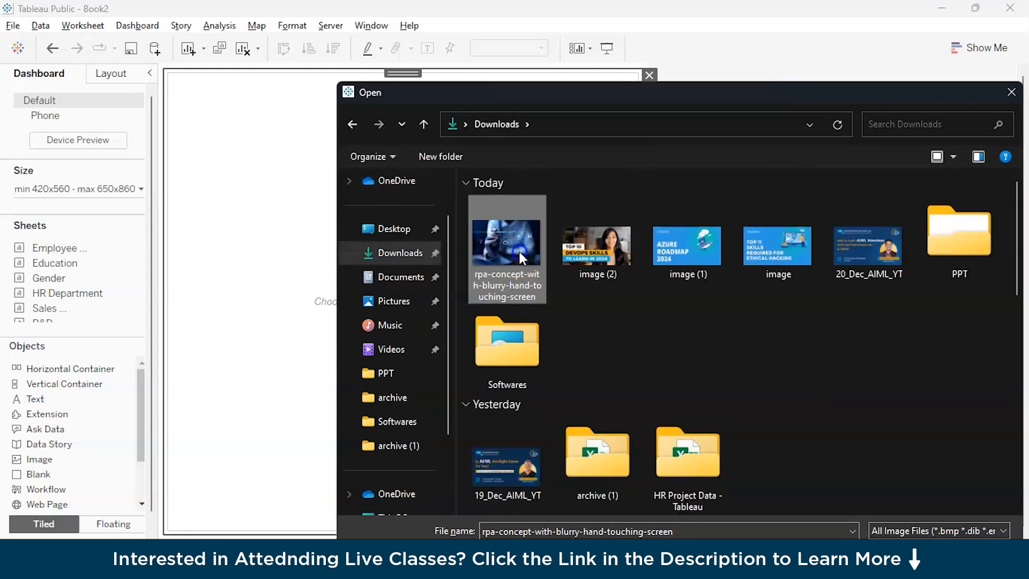
pyautogui.click(598, 400)
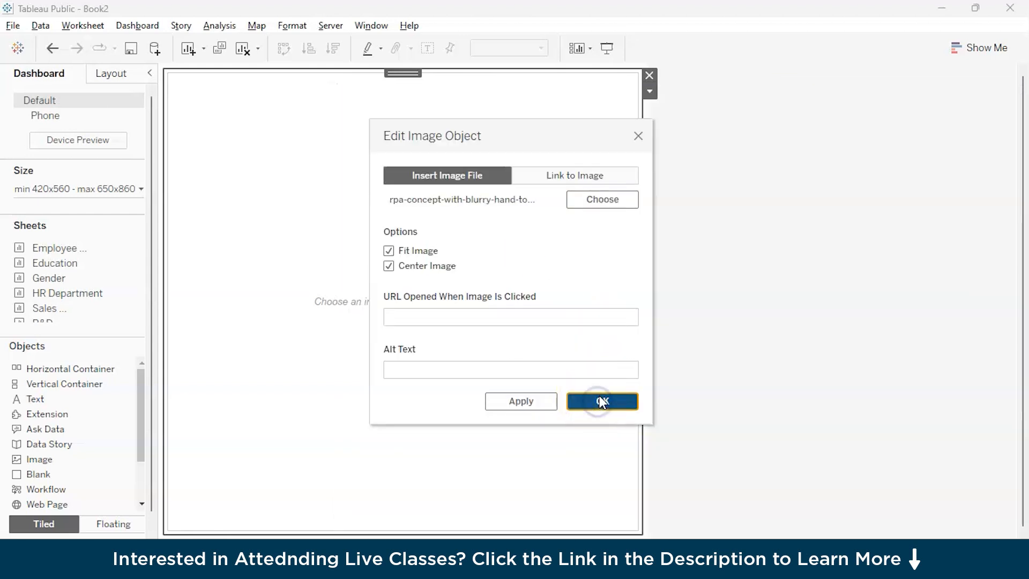
pyautogui.click(533, 405)
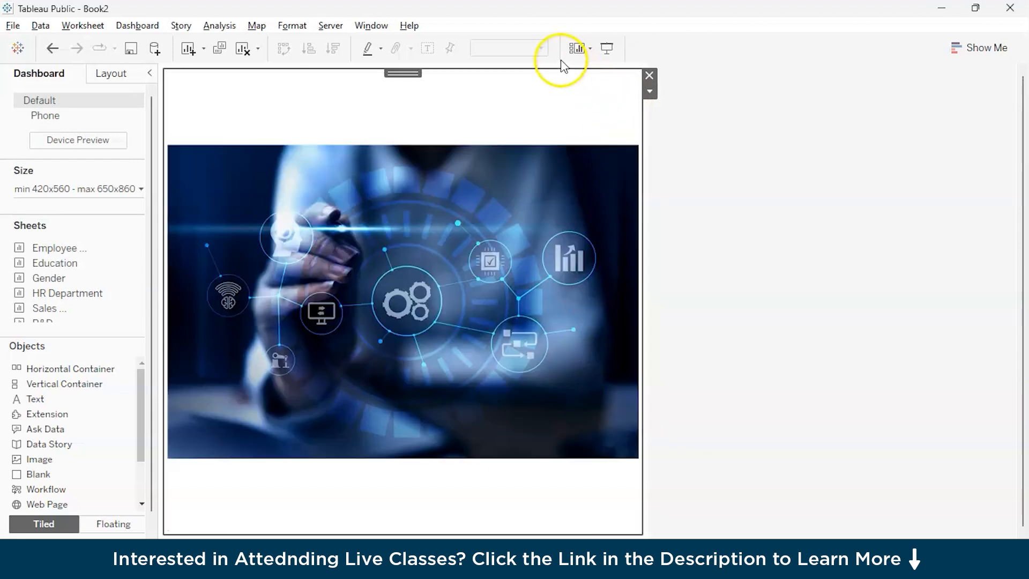
pyautogui.click(649, 92)
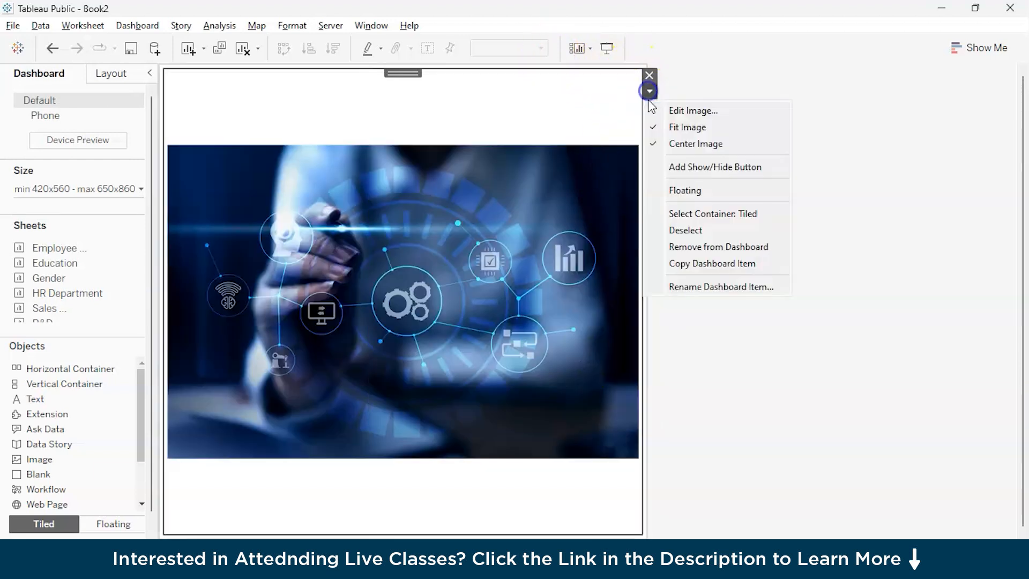
pyautogui.click(654, 142)
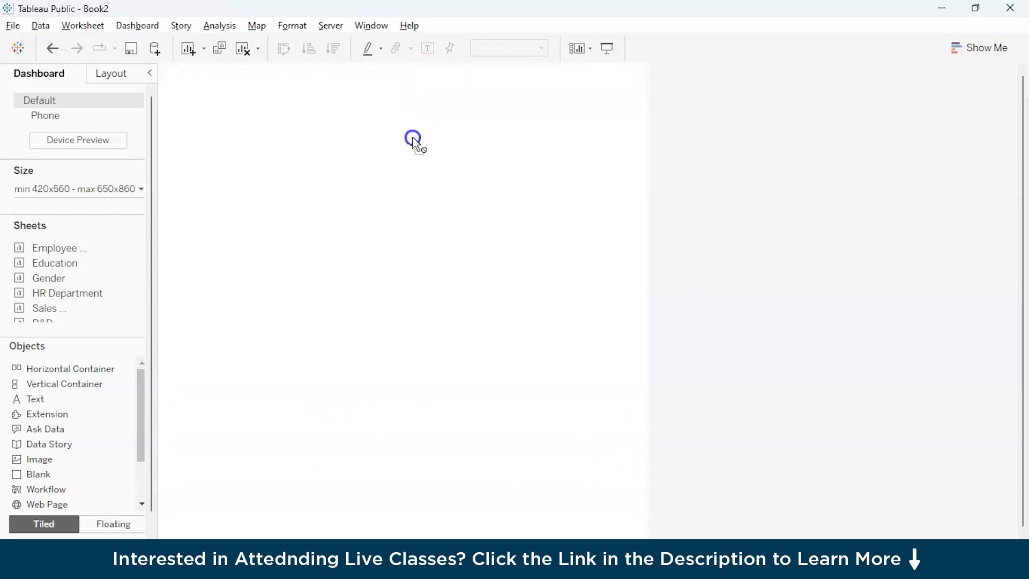
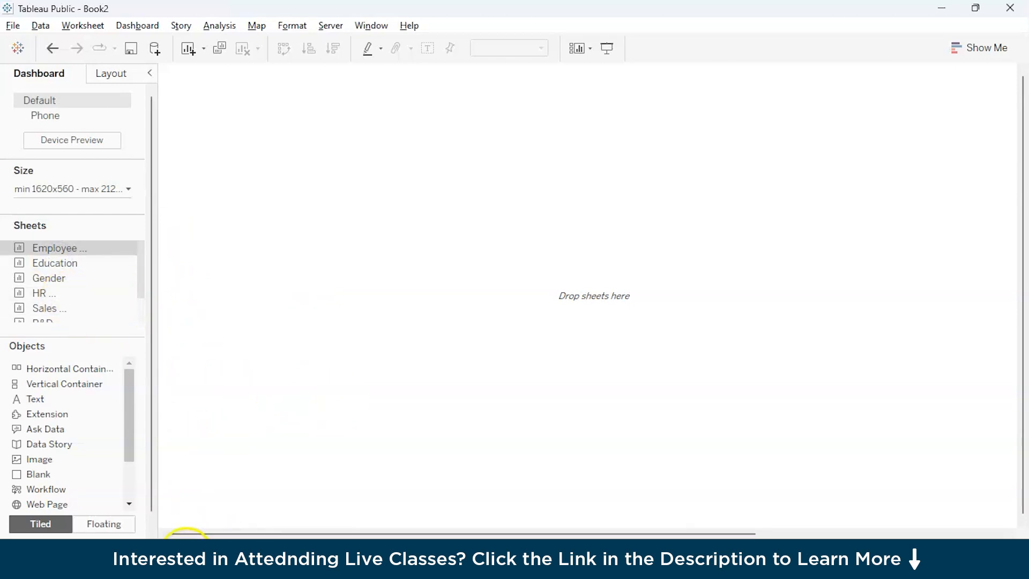
# Step: On the Employee Count sheet, apply the Department filter to all worksheets using this data source
pyautogui.click(107, 546)
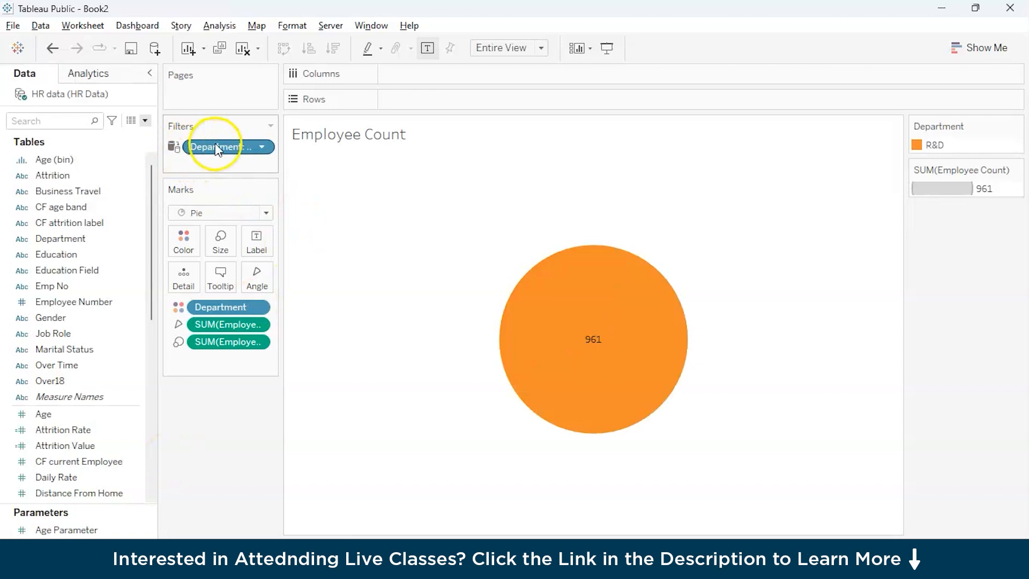
pyautogui.click(175, 146)
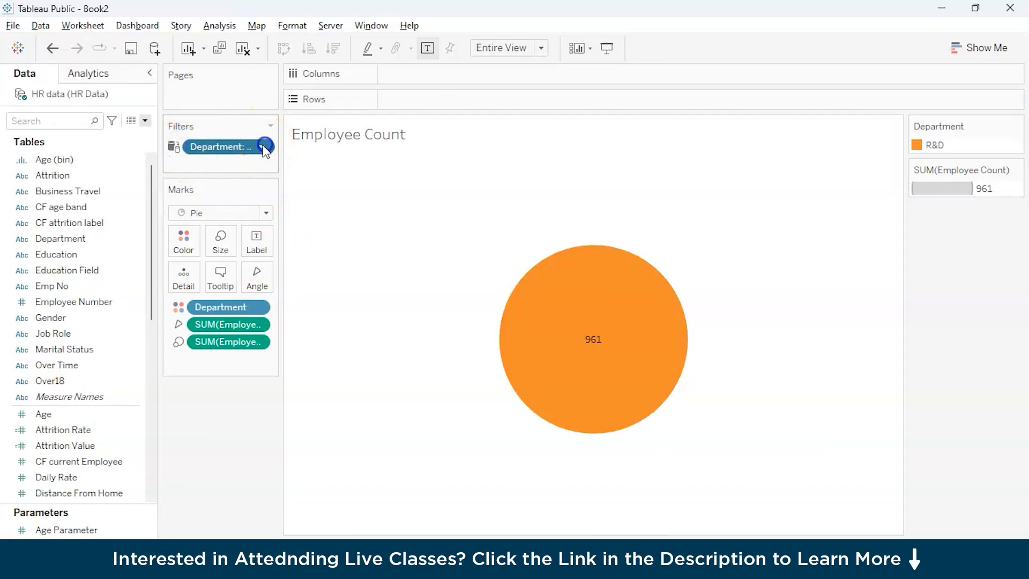
pyautogui.click(263, 146)
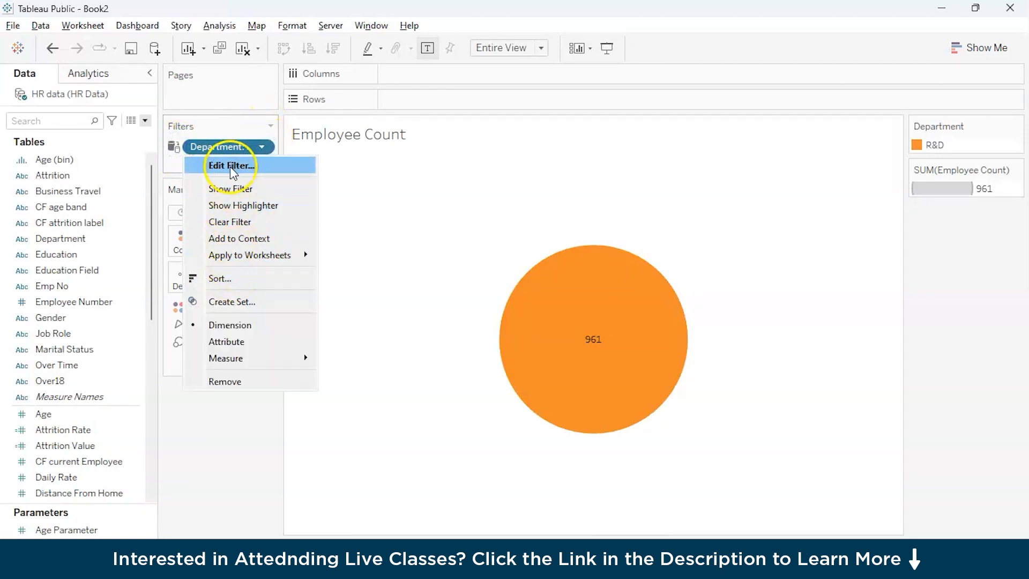
pyautogui.moveTo(249, 255)
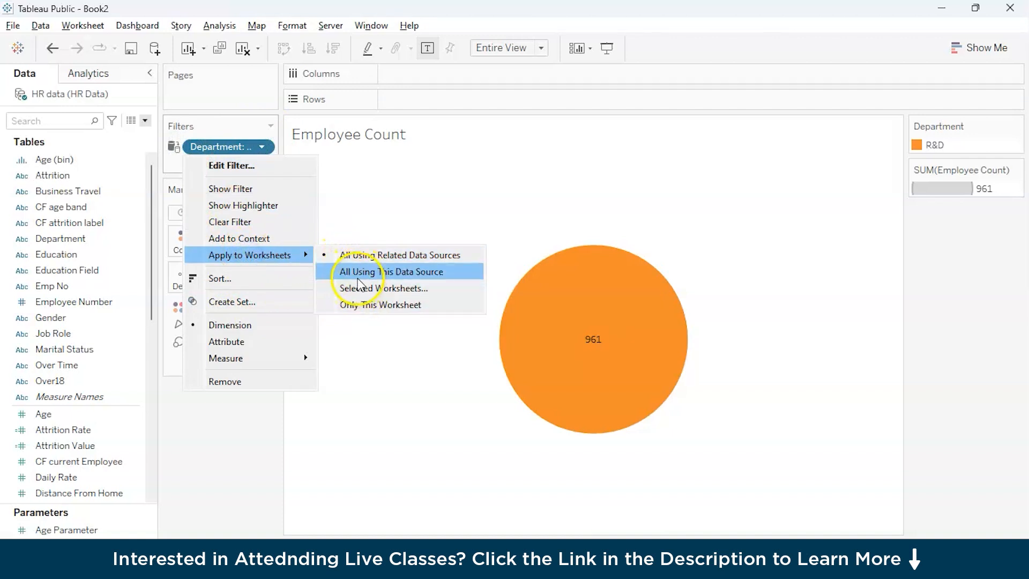
pyautogui.click(375, 271)
# Step: Edit the Department filter to use all departments instead of R&D only
pyautogui.click(261, 147)
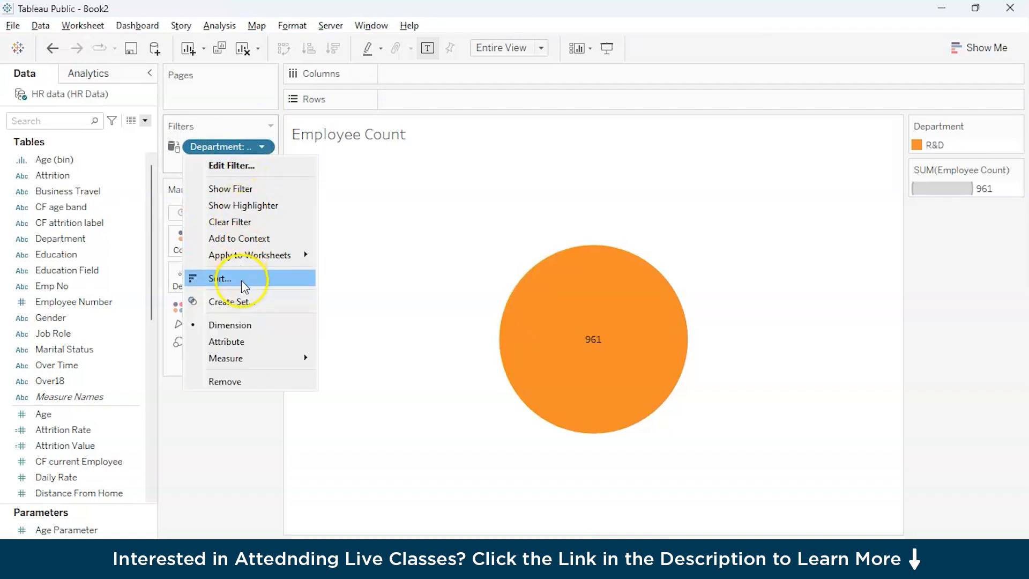
pyautogui.click(244, 166)
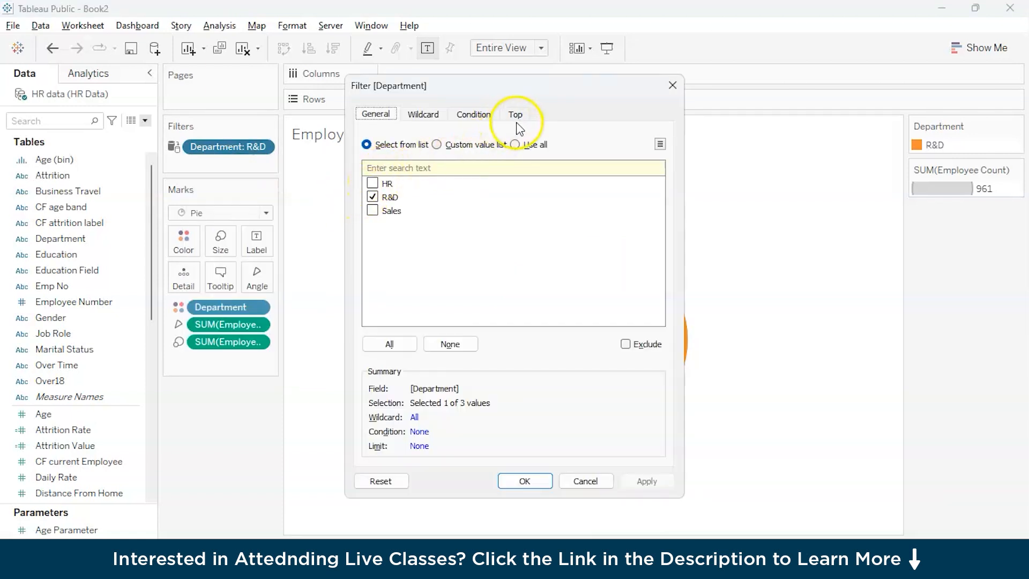
pyautogui.click(516, 145)
pyautogui.click(525, 480)
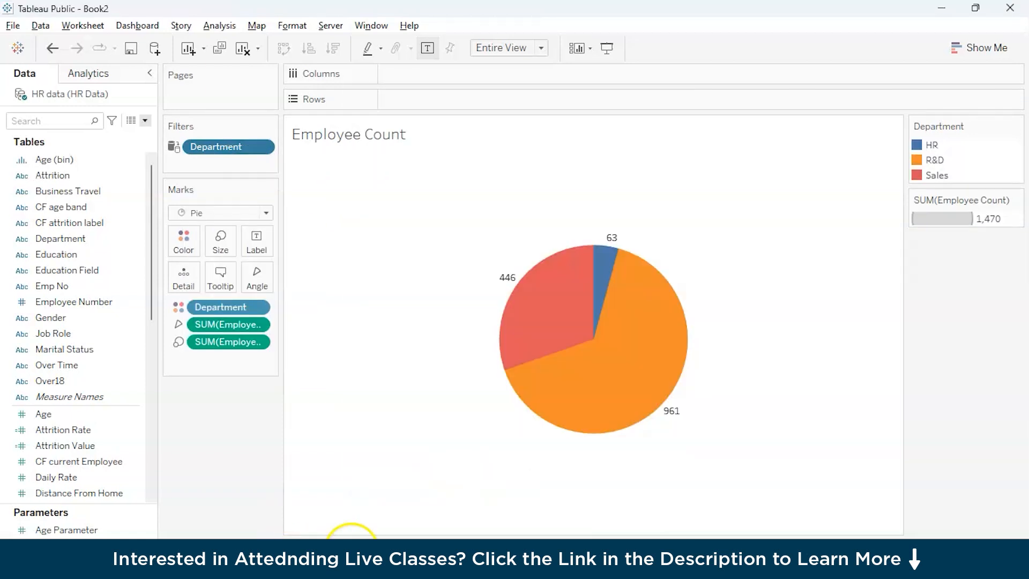
# Step: Try to replace the filters on the HR Department sheet with a Department filter limited to HR
pyautogui.click(300, 550)
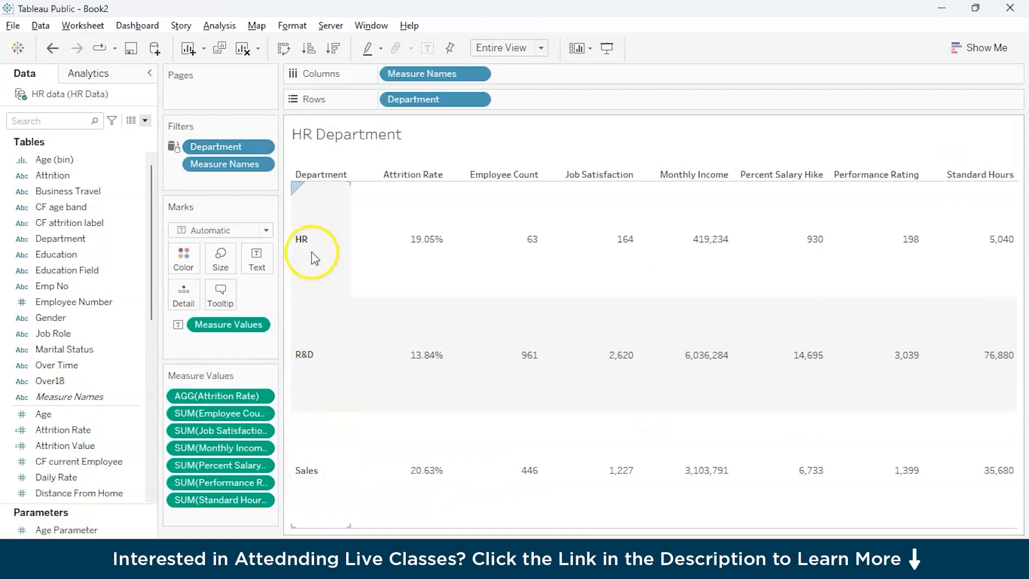
pyautogui.click(270, 125)
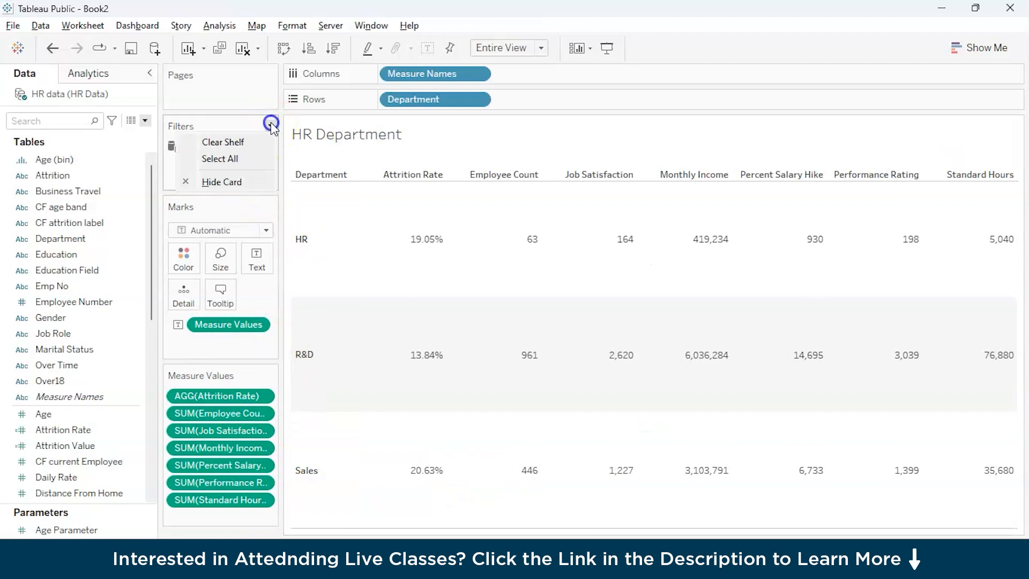
pyautogui.click(237, 145)
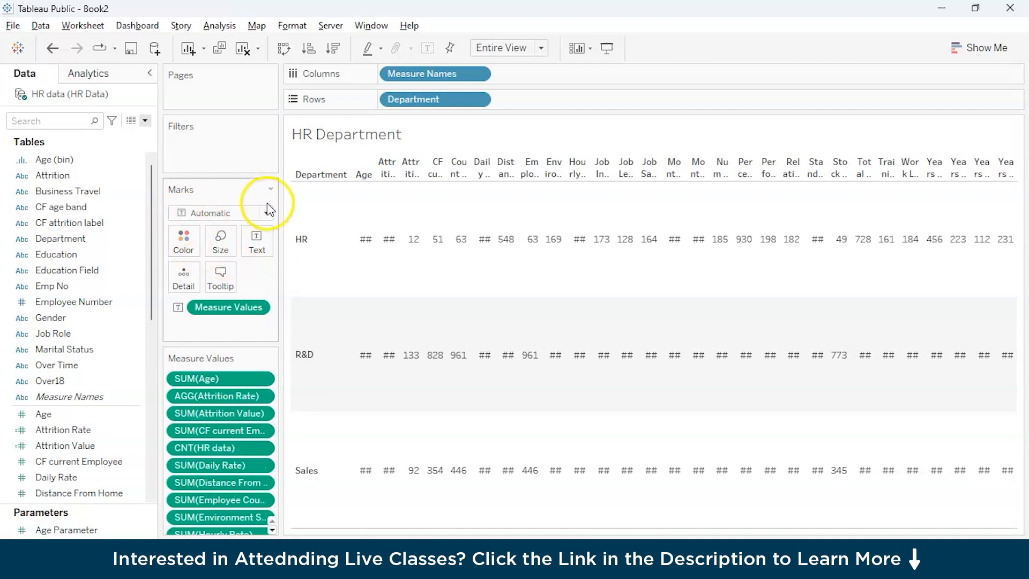
pyautogui.click(68, 243)
pyautogui.moveTo(83, 234); pyautogui.dragTo(263, 150)
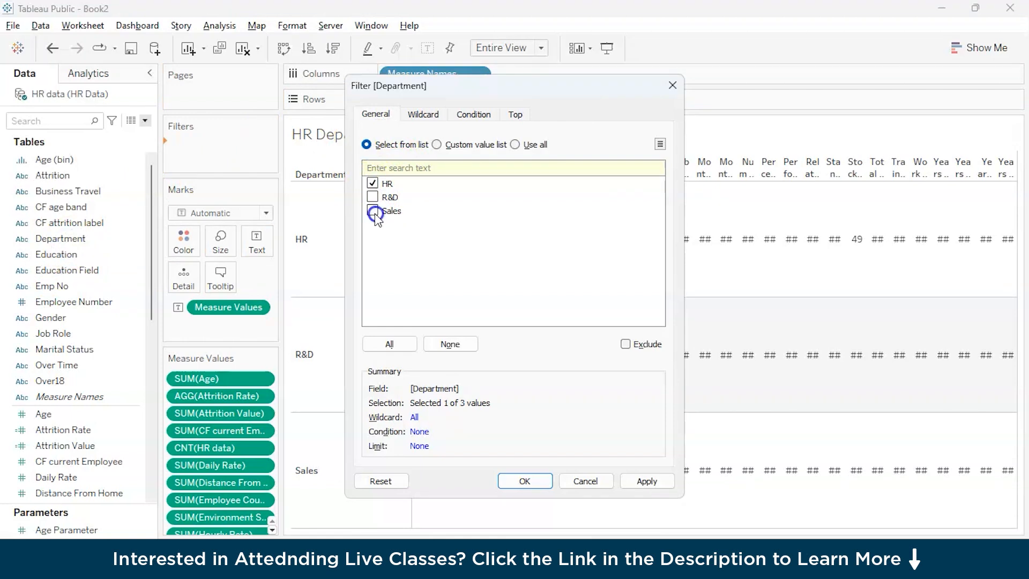
pyautogui.click(524, 481)
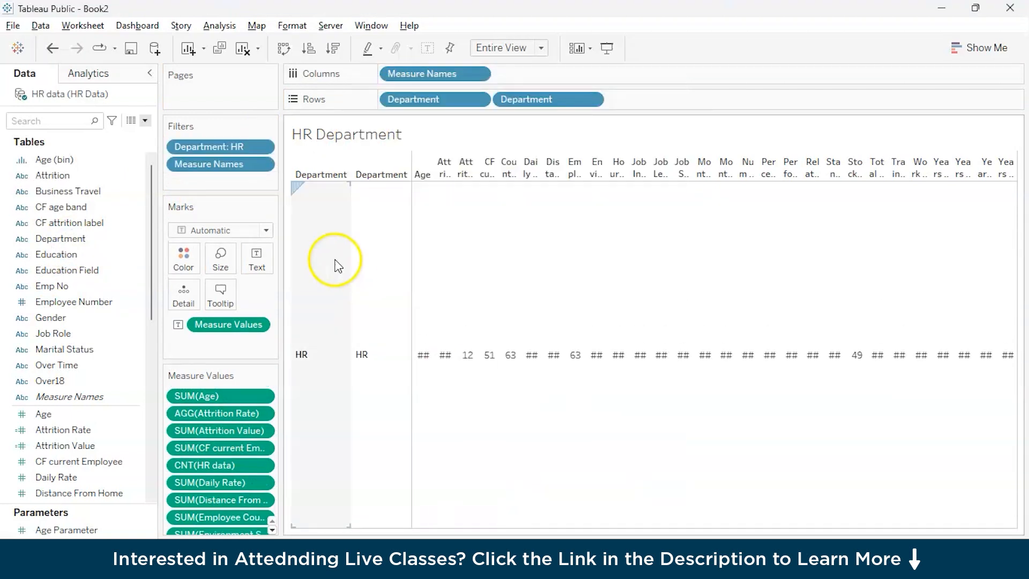
pyautogui.moveTo(554, 100); pyautogui.dragTo(253, 396)
# Step: Undo the filter and row changes on the HR Department sheet back to its original filters
pyautogui.hotkey('ctrl', 'z')
pyautogui.hotkey('ctrl', 'z')
pyautogui.hotkey('ctrl', 'z')
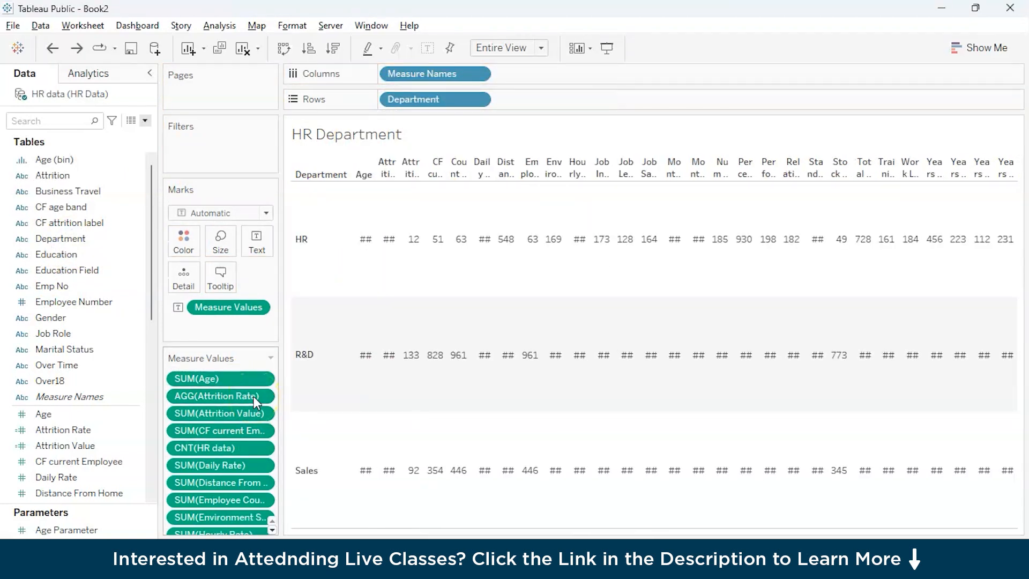
pyautogui.hotkey('ctrl', 'y')
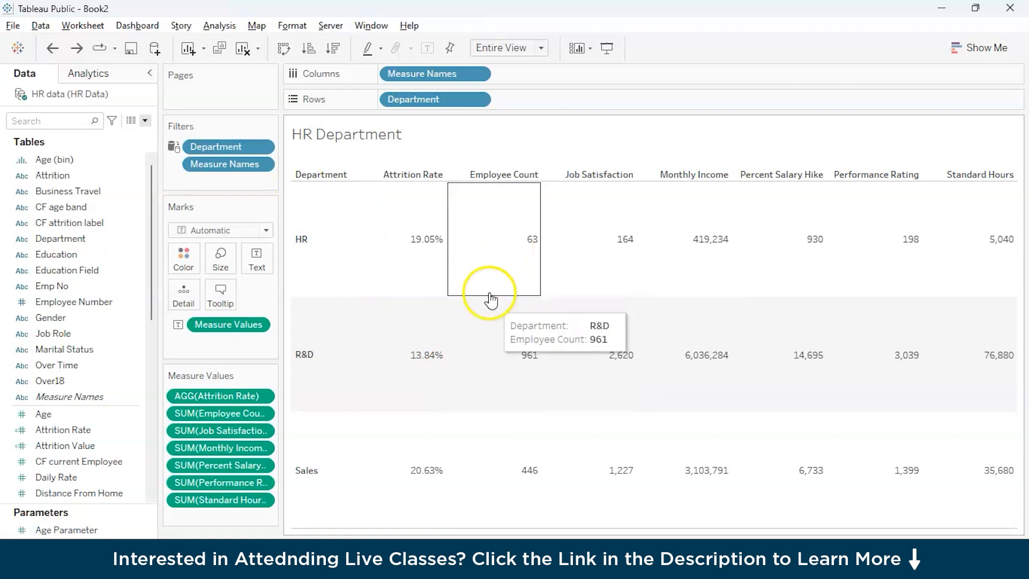
# Step: On the Sales Department sheet, format the Attrition Rate measure as a percentage
pyautogui.click(359, 562)
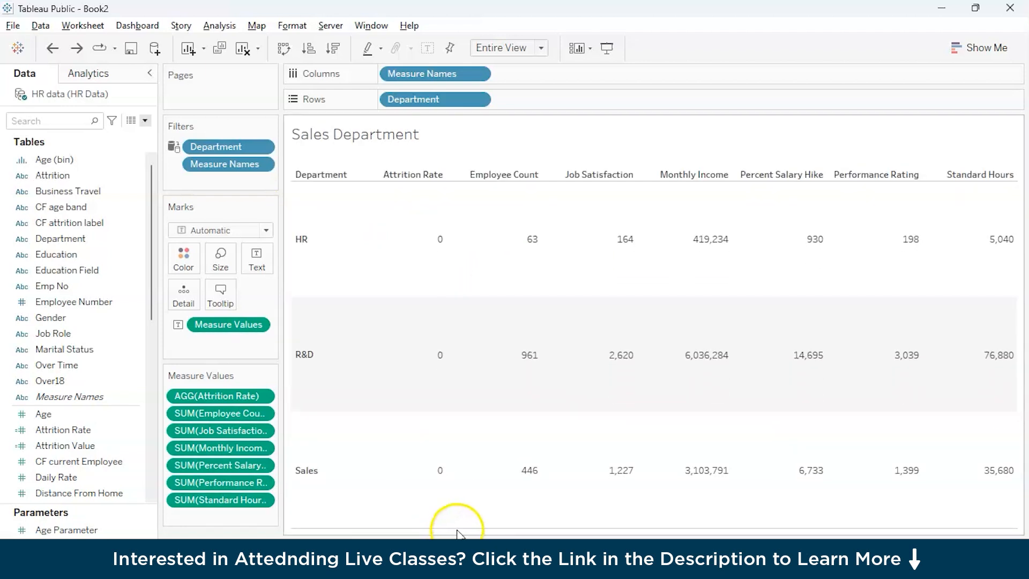
pyautogui.click(333, 552)
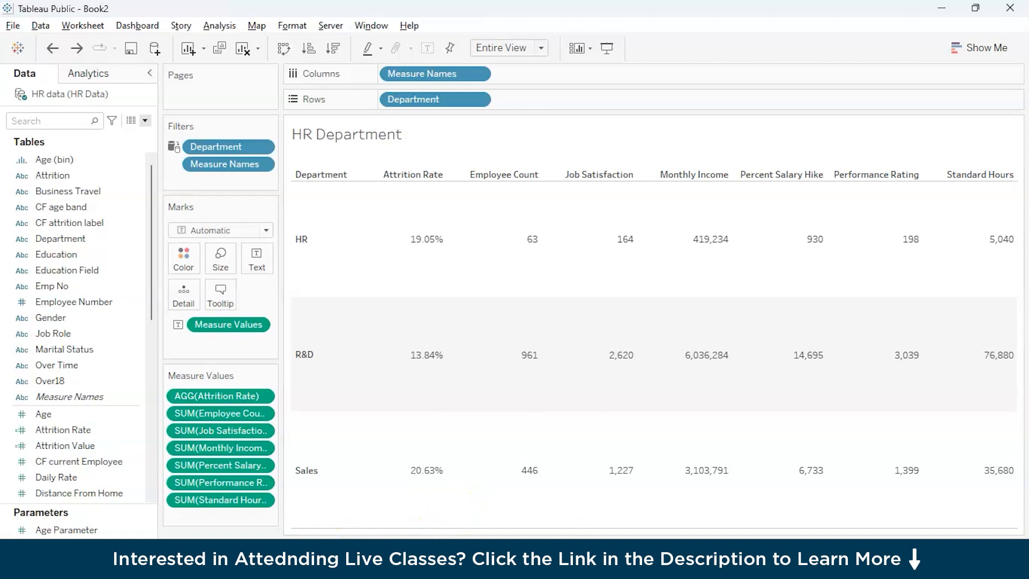
pyautogui.click(408, 541)
pyautogui.click(466, 541)
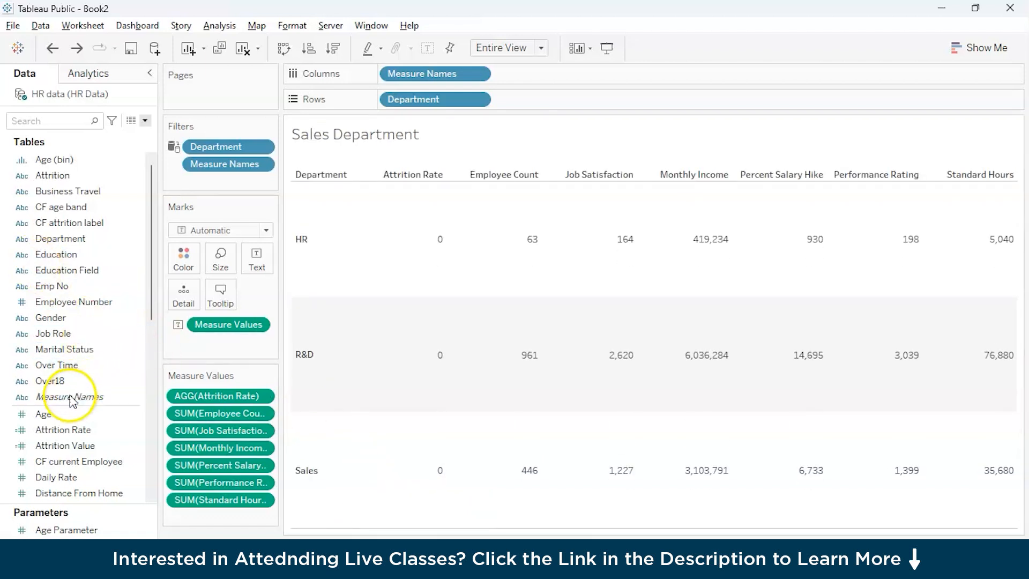
pyautogui.click(96, 432)
pyautogui.click(171, 414)
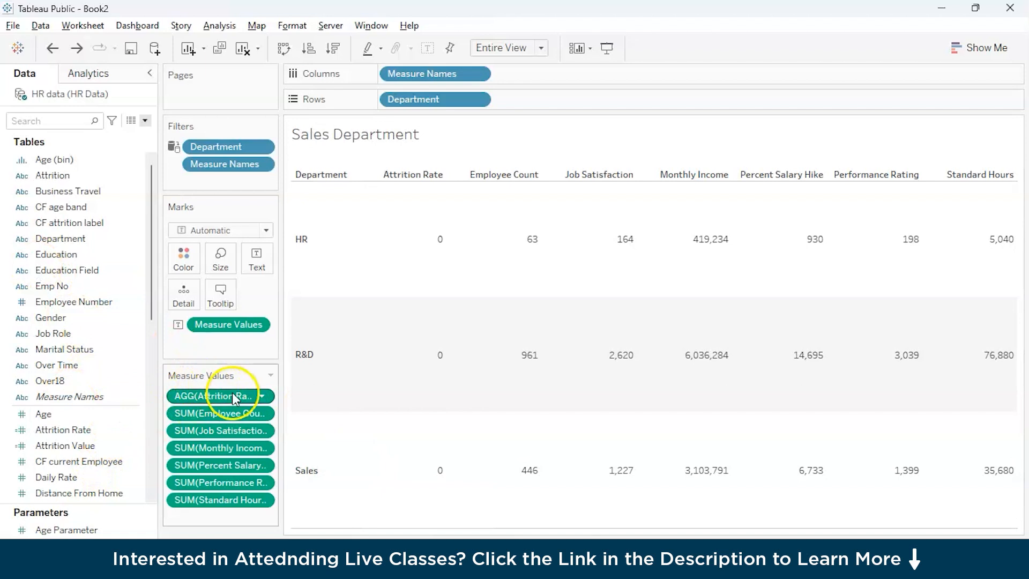
pyautogui.click(261, 397)
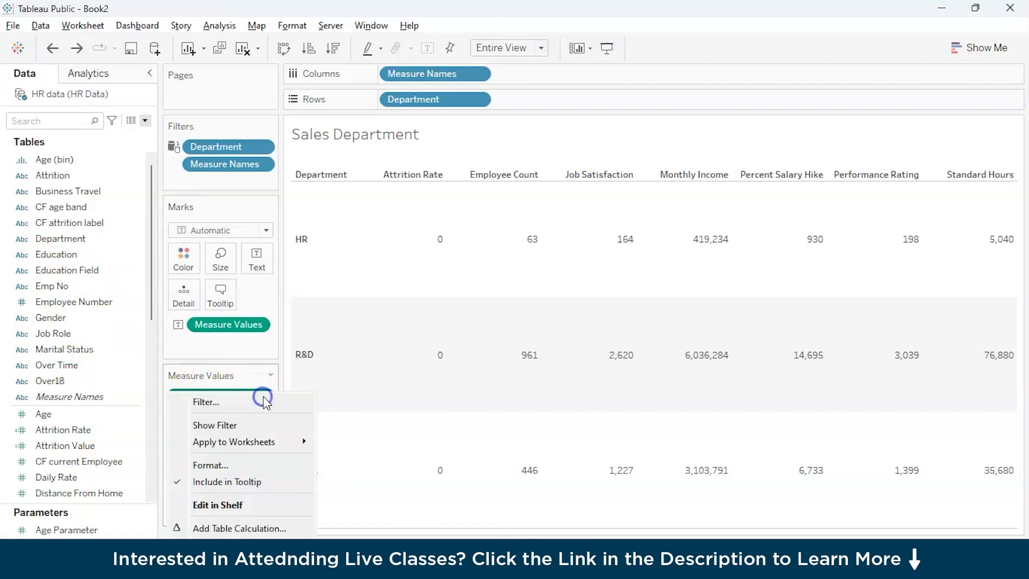
pyautogui.click(243, 464)
pyautogui.click(93, 166)
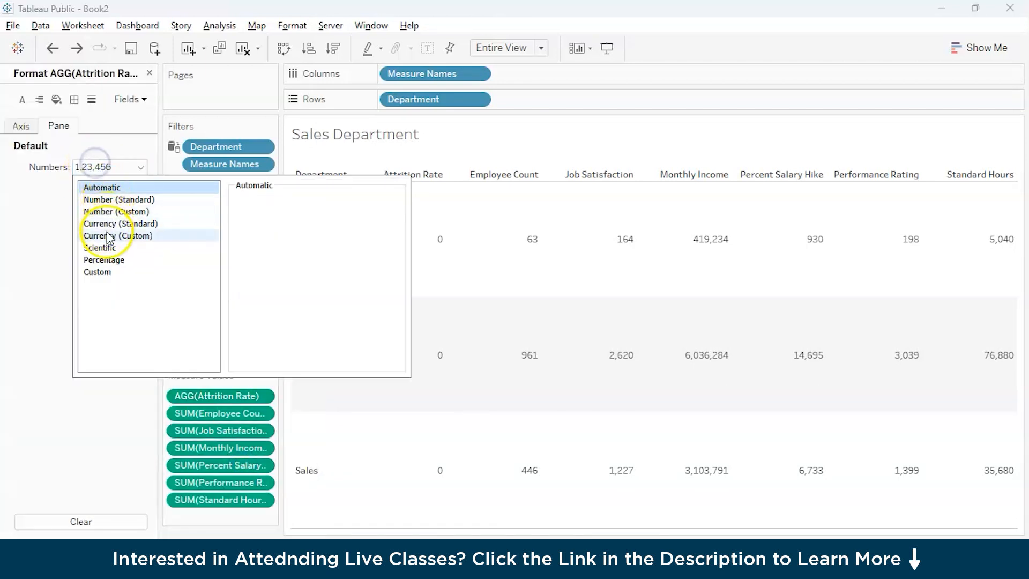
pyautogui.click(110, 260)
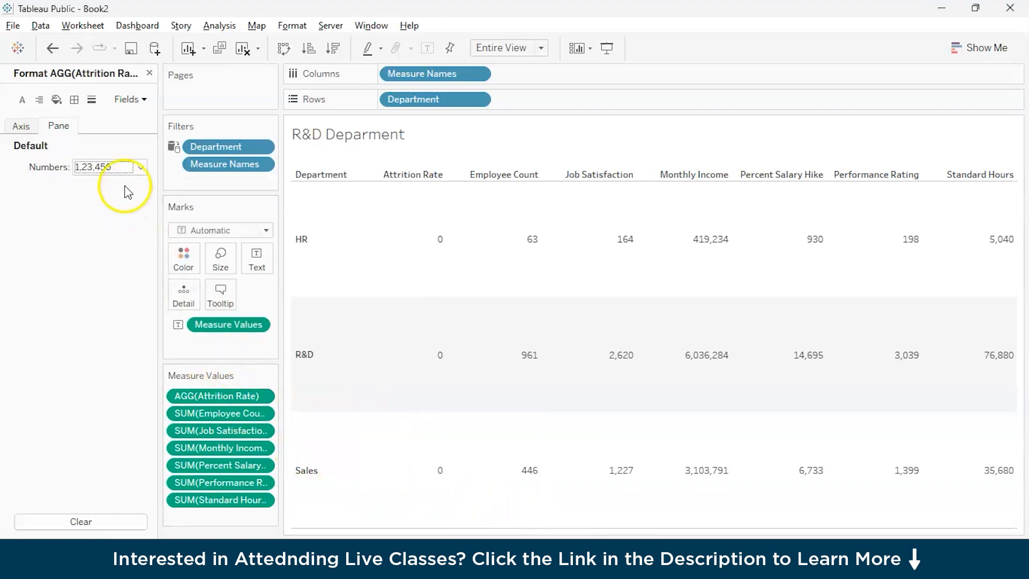
# Step: On the R&D Deparment sheet, format the Attrition Rate measure as a percentage
pyautogui.click(119, 167)
pyautogui.click(129, 258)
pyautogui.click(494, 439)
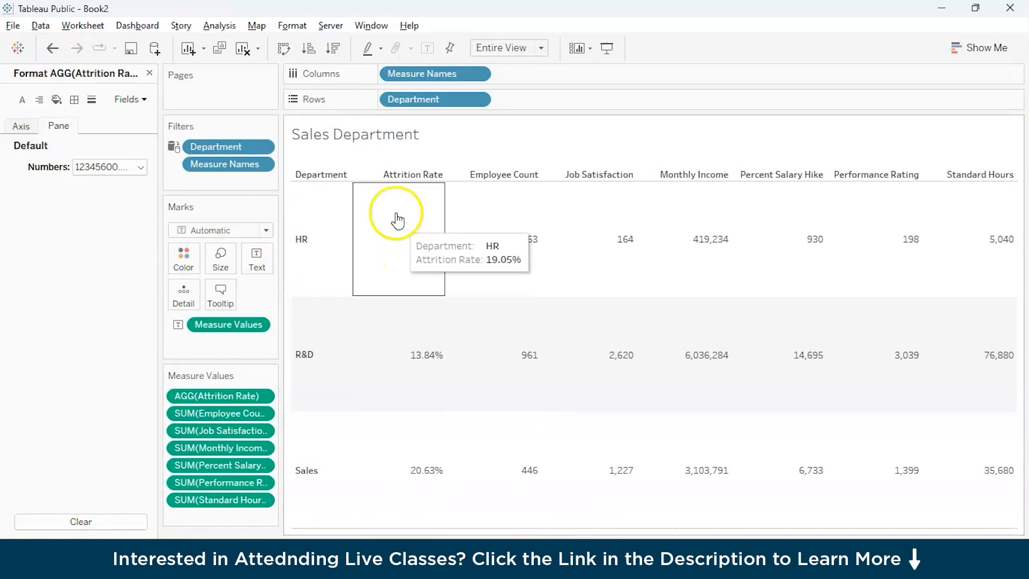
# Step: Try to make the title of the Sales Department sheet bold
pyautogui.rightClick(366, 138)
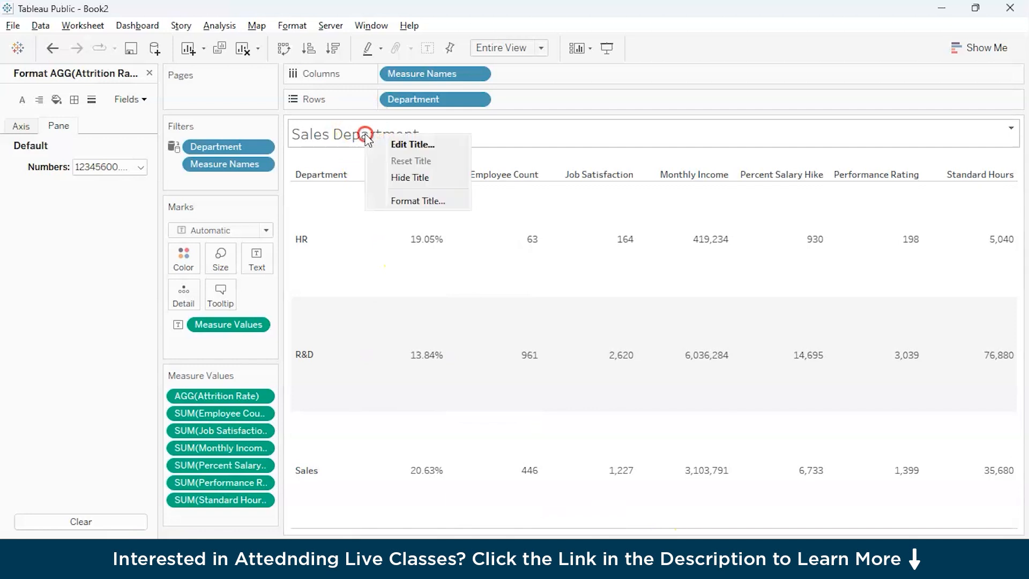
pyautogui.click(412, 144)
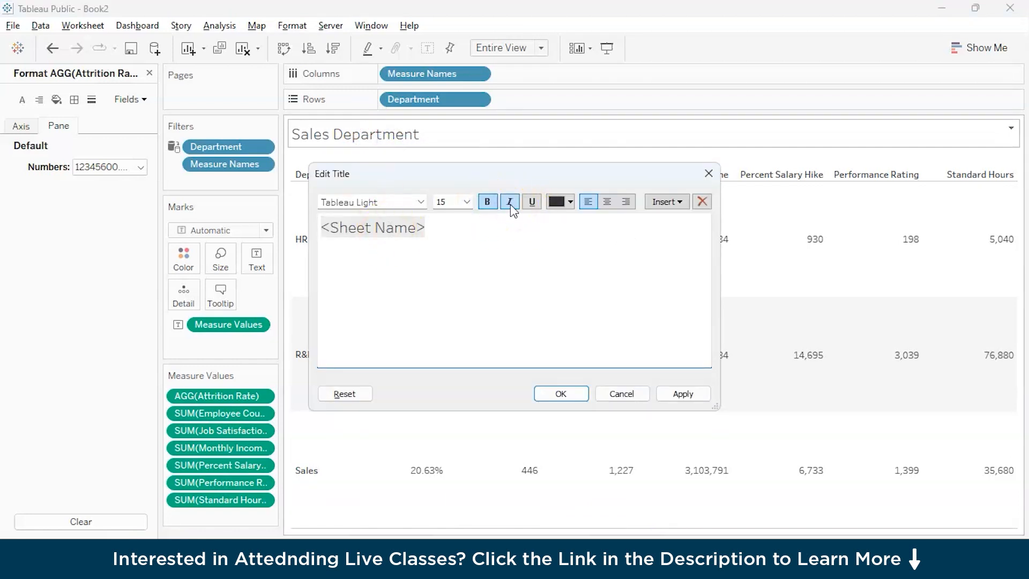
pyautogui.click(412, 204)
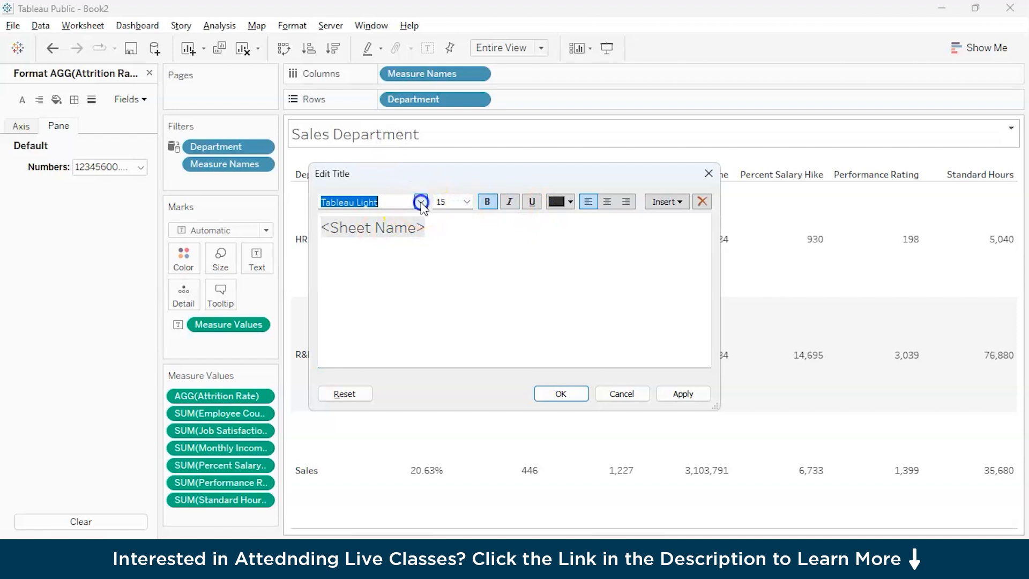
pyautogui.click(390, 256)
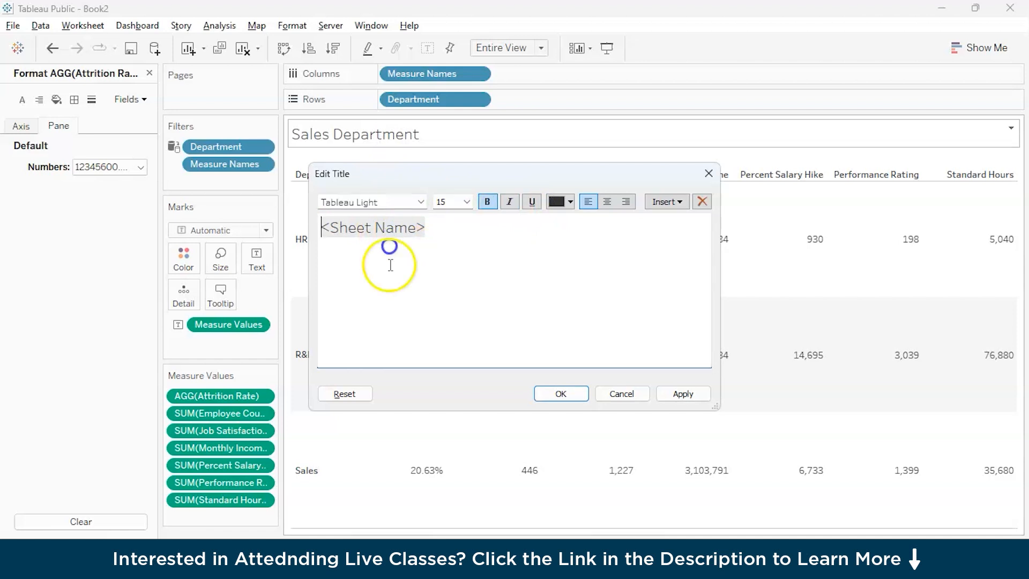
pyautogui.click(560, 395)
# Step: Replace the title of the Sales Department sheet with "Deparment wise" in bold
pyautogui.doubleClick(346, 134)
pyautogui.doubleClick(385, 230)
pyautogui.write('Deparment wise')
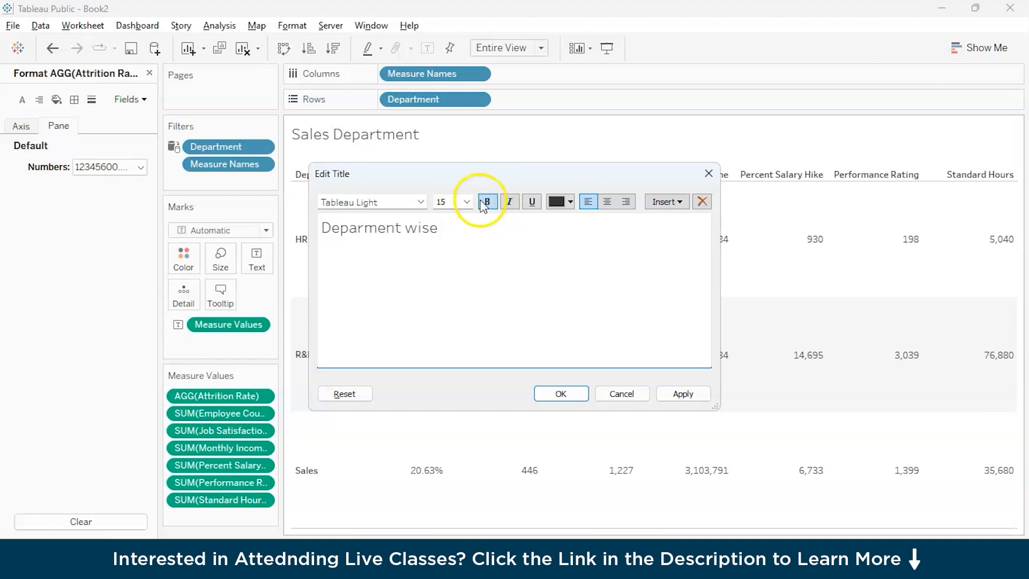
pyautogui.click(485, 202)
pyautogui.tripleClick(416, 218)
pyautogui.click(487, 203)
pyautogui.click(561, 393)
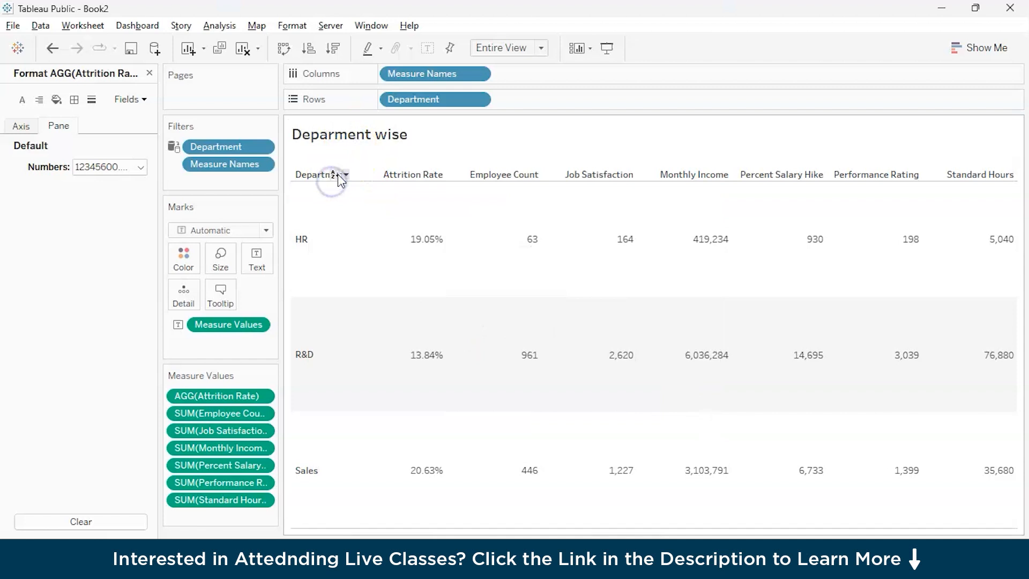
pyautogui.rightClick(309, 180)
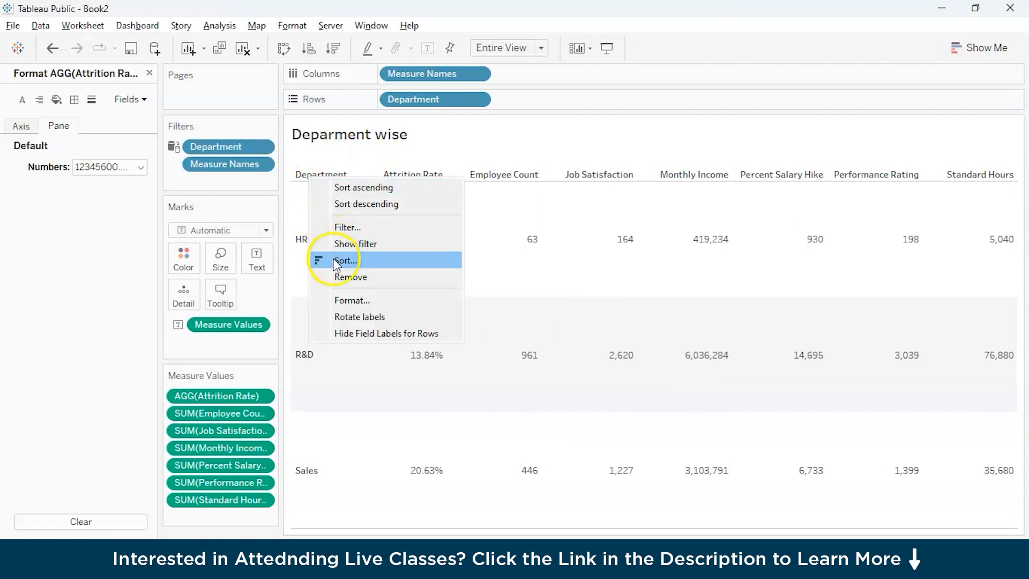
pyautogui.click(617, 270)
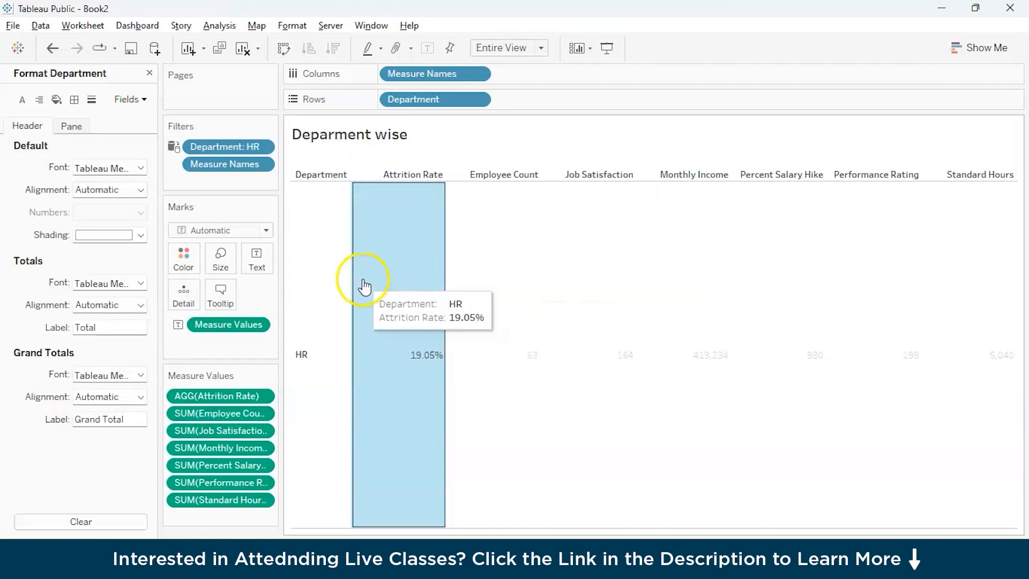
pyautogui.doubleClick(231, 147)
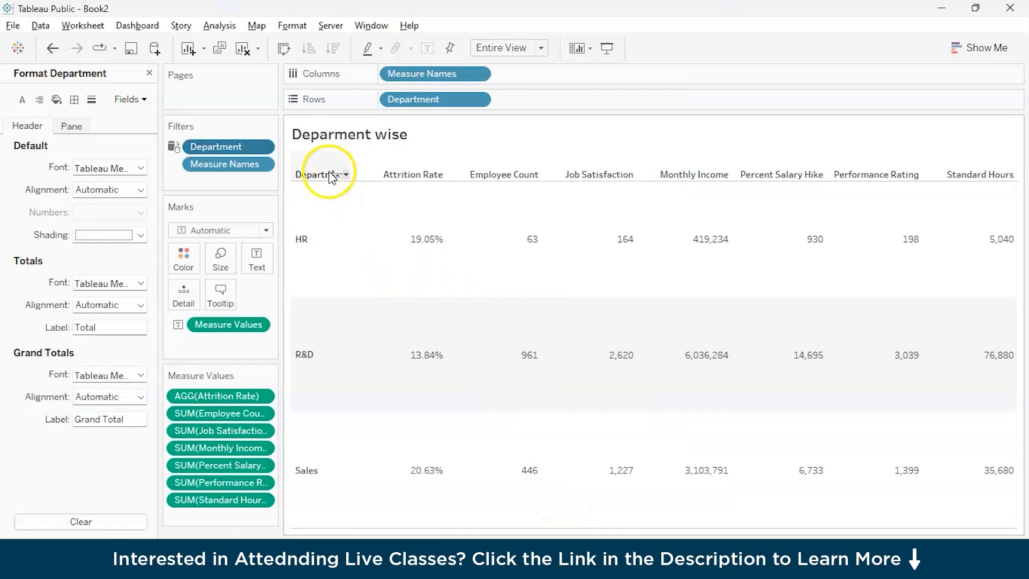
pyautogui.click(371, 292)
pyautogui.rightClick(322, 248)
pyautogui.click(543, 410)
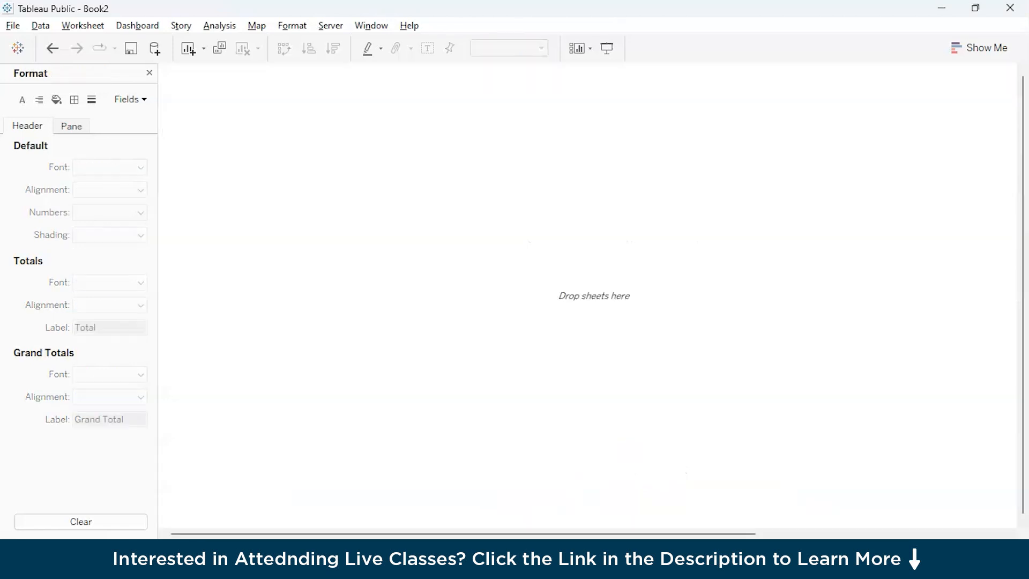
# Step: Place the HR Department sheet on the dashboard and set the dashboard's minimum width to 100 px
pyautogui.moveTo(39, 292); pyautogui.dragTo(323, 154)
pyautogui.click(129, 188)
pyautogui.write('100')
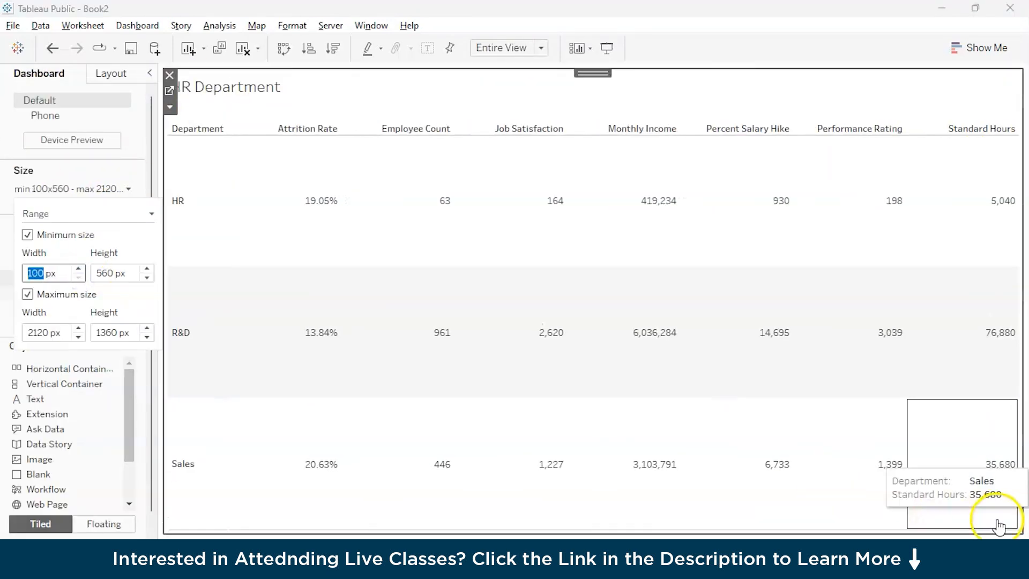
pyautogui.click(622, 332)
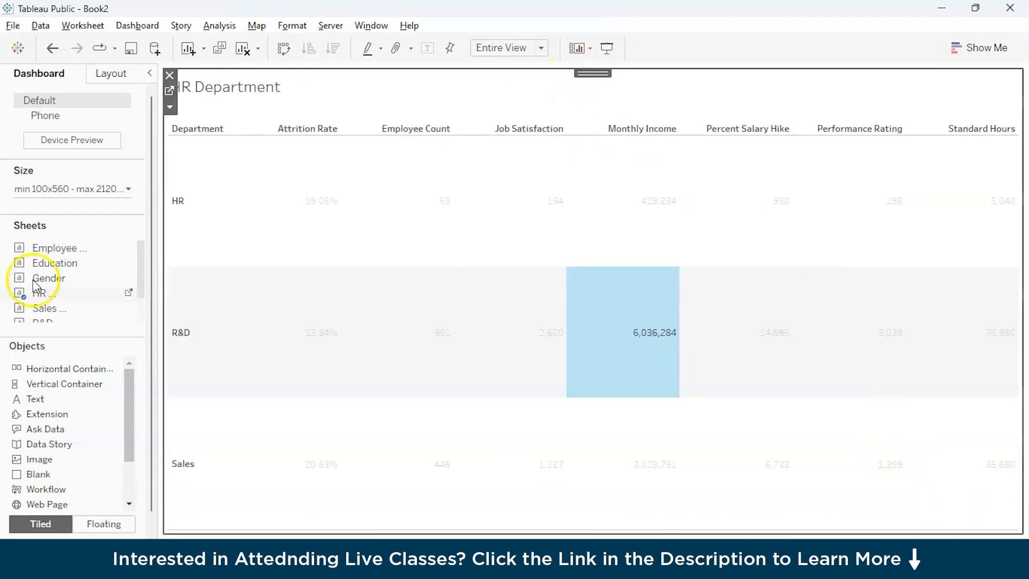
# Step: Set the dashboard size to Automatic and add the Gender sheet to the left of the HR Department table
pyautogui.click(129, 188)
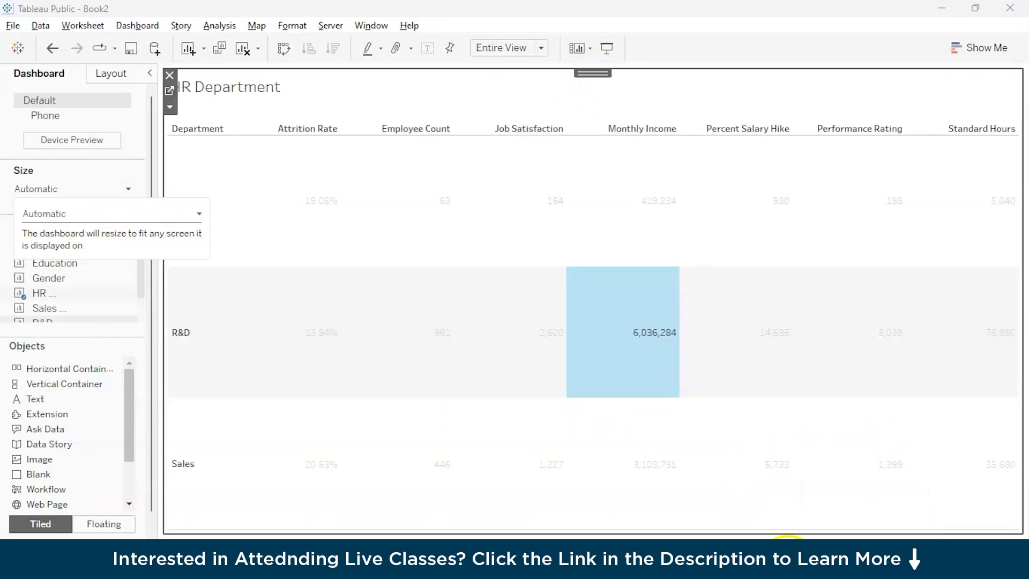
pyautogui.click(788, 559)
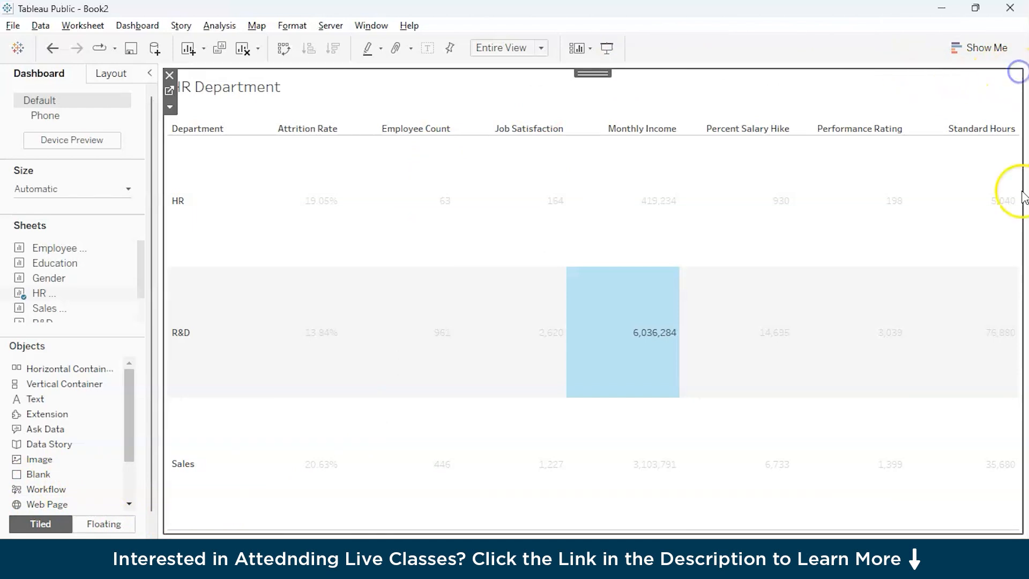
pyautogui.moveTo(49, 278); pyautogui.dragTo(253, 246)
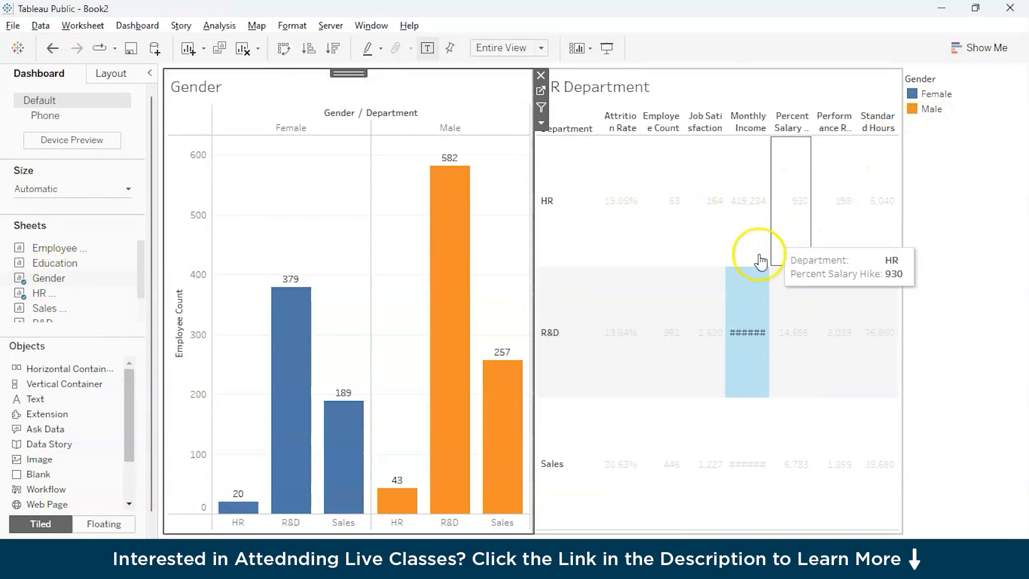
pyautogui.click(791, 332)
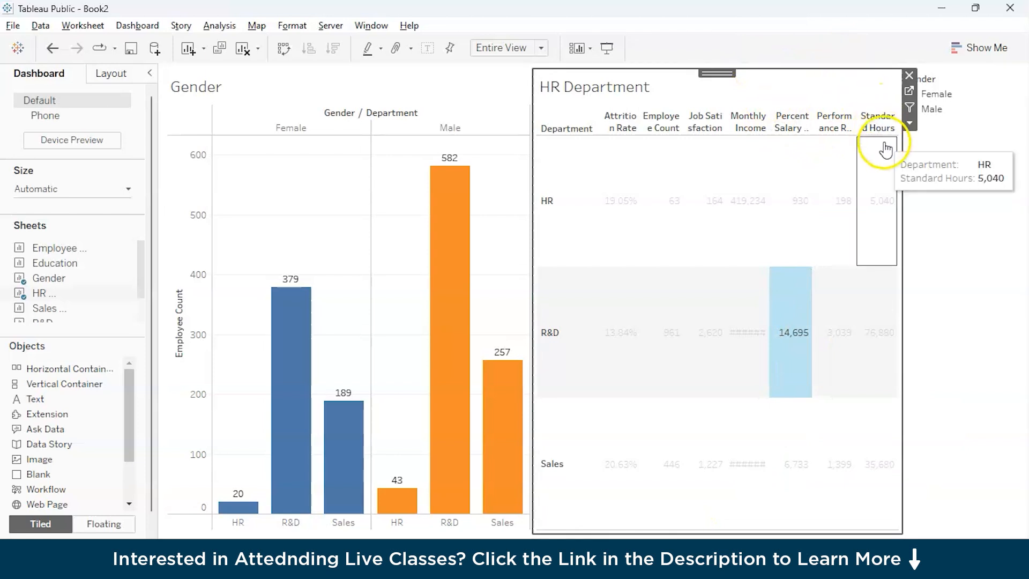
pyautogui.click(910, 123)
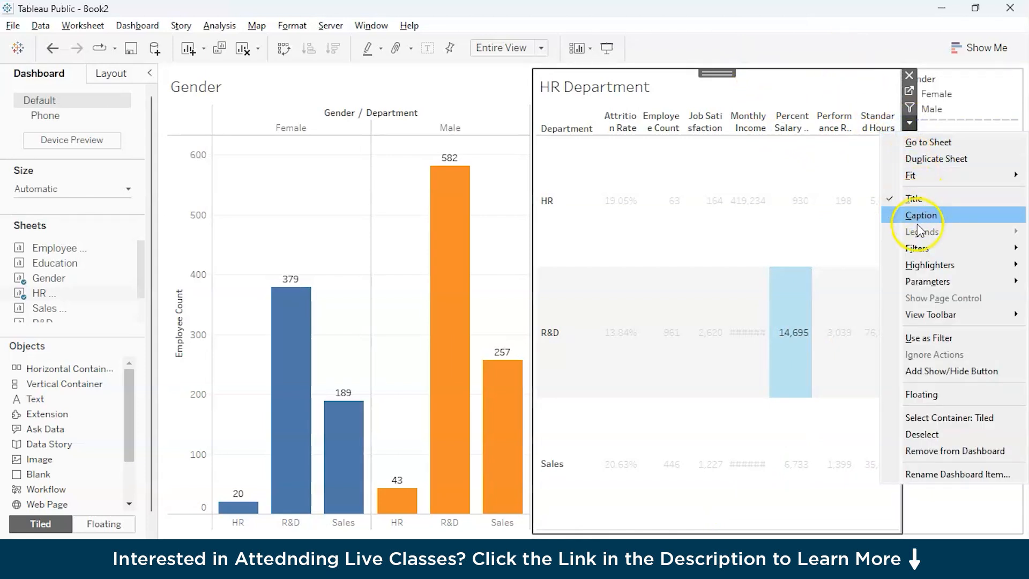
pyautogui.click(962, 509)
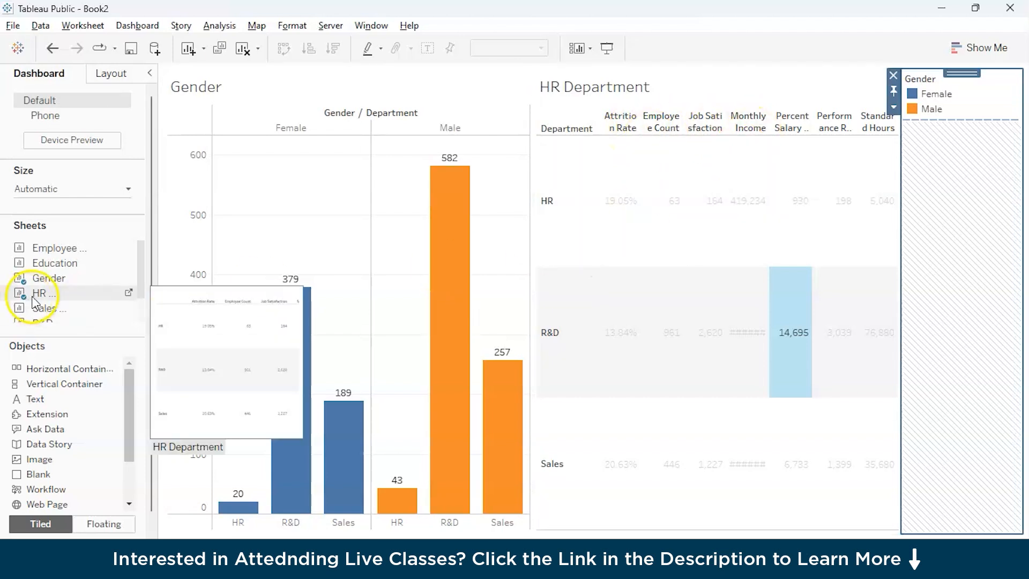
# Step: Add the Age-wise Bins sheet below the Gender chart and the Education sheet below the HR Department table on the dashboard
pyautogui.scroll(-1, 52, 291)
pyautogui.scroll(-1, 75, 299)
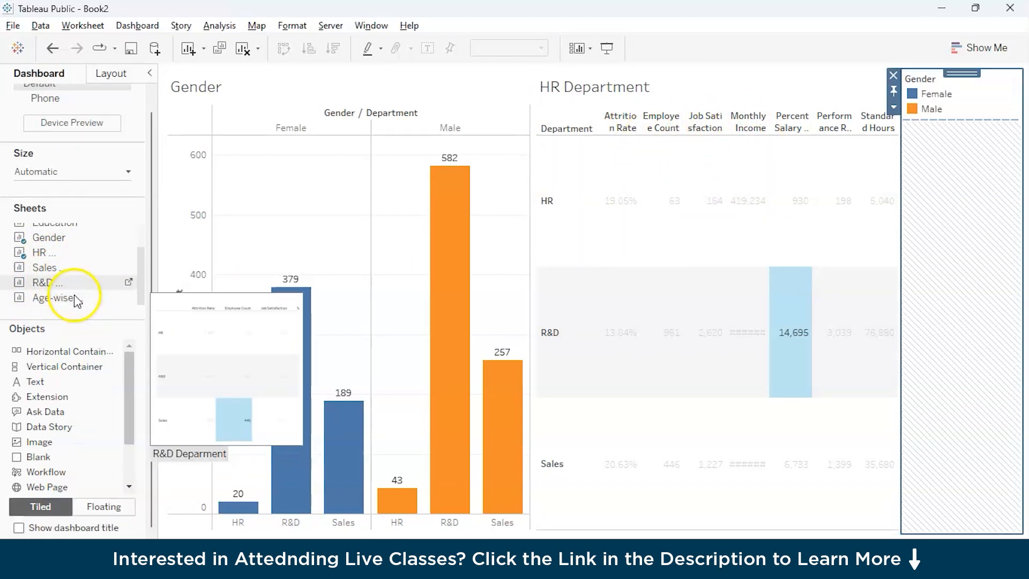
pyautogui.moveTo(48, 296); pyautogui.dragTo(332, 362)
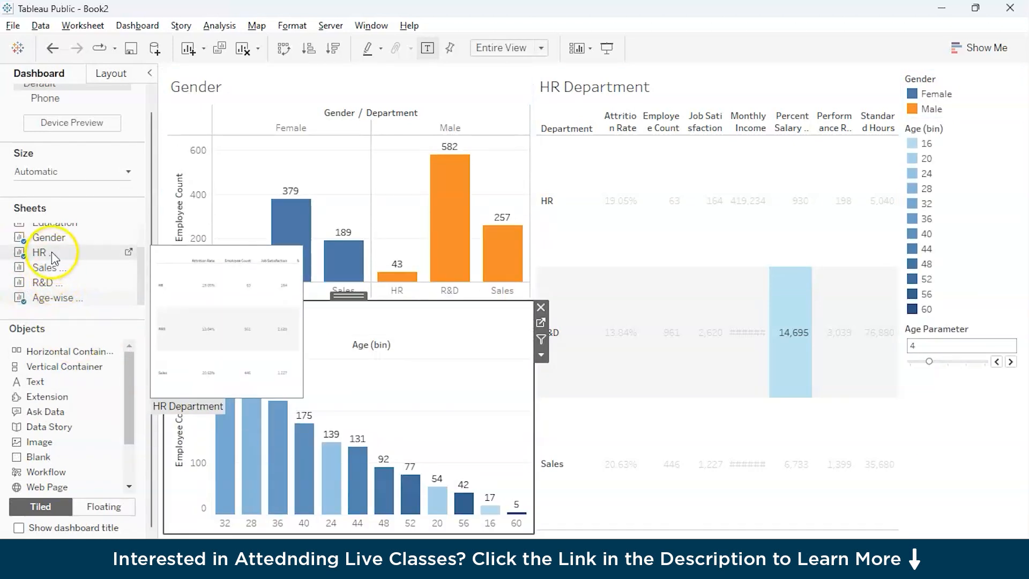
pyautogui.scroll(1, 51, 252)
pyautogui.moveTo(53, 246); pyautogui.dragTo(729, 419)
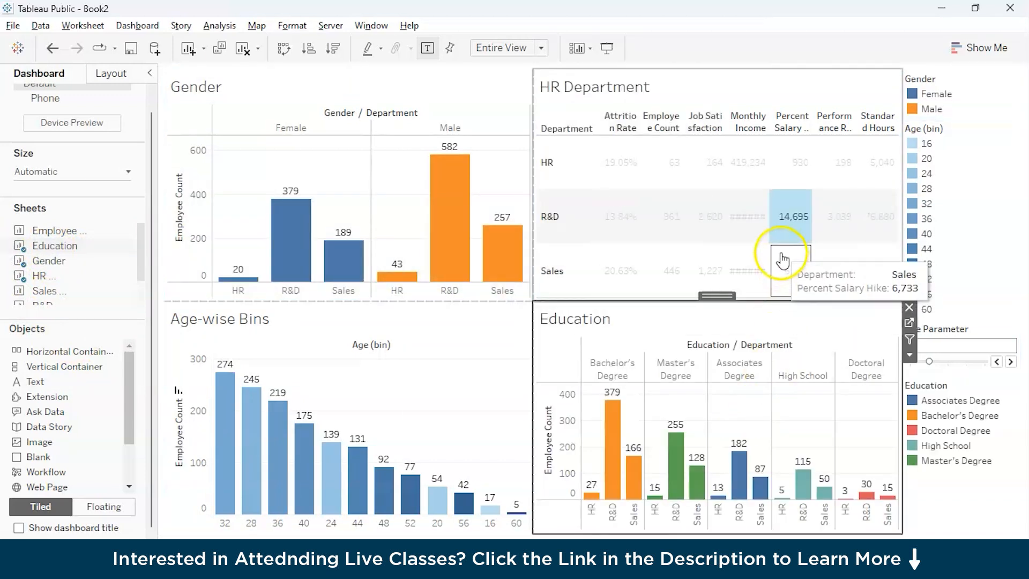
# Step: View the Employee Count pie chart sheet and return to the dashboard
pyautogui.scroll(1, 56, 256)
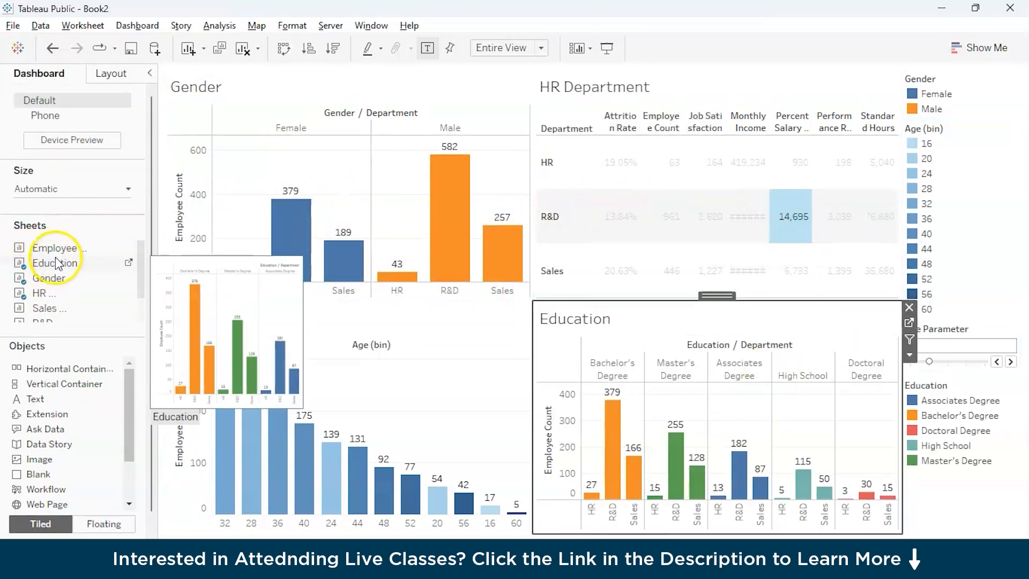
pyautogui.click(56, 248)
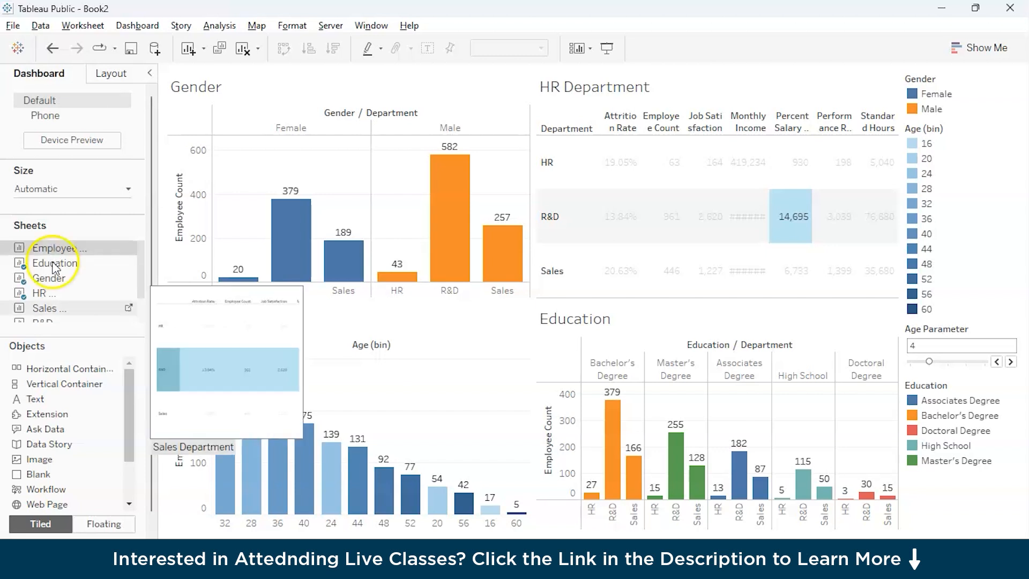
pyautogui.click(134, 548)
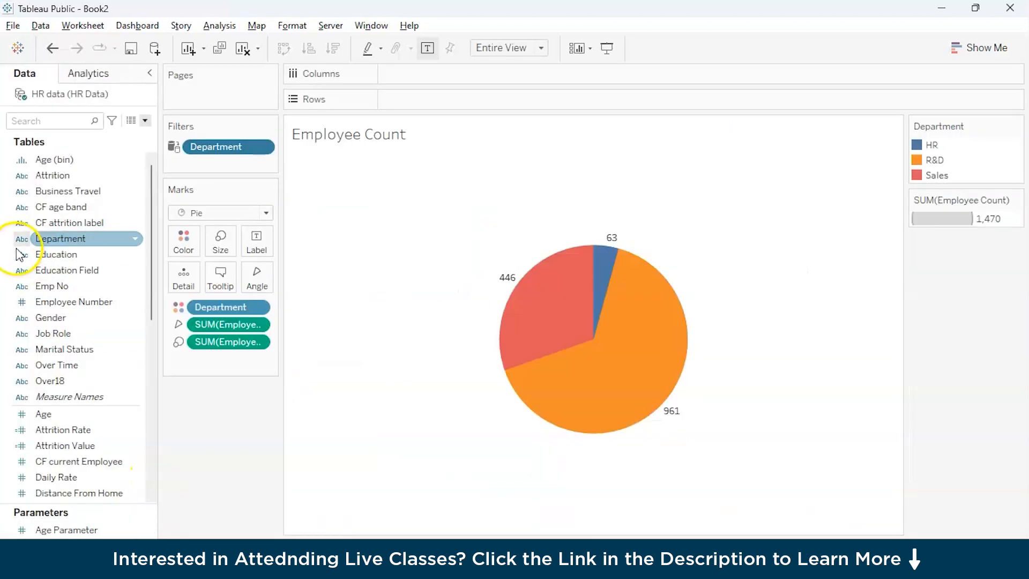
pyautogui.click(574, 536)
# Step: Extend the height of the Education legend's area on the dashboard
pyautogui.moveTo(69, 252)
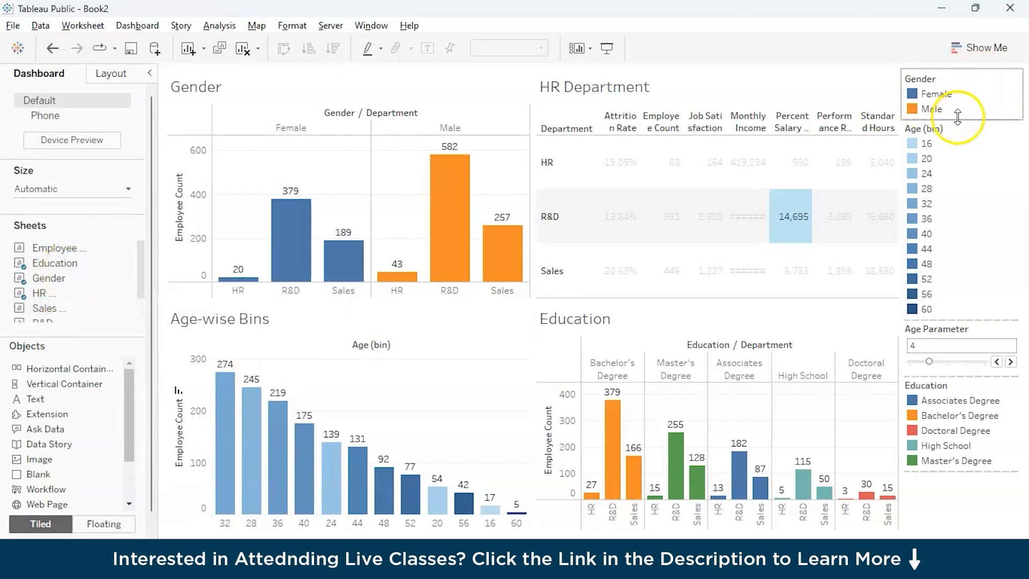
pyautogui.moveTo(969, 470); pyautogui.dragTo(968, 489)
pyautogui.moveTo(974, 535); pyautogui.dragTo(973, 530)
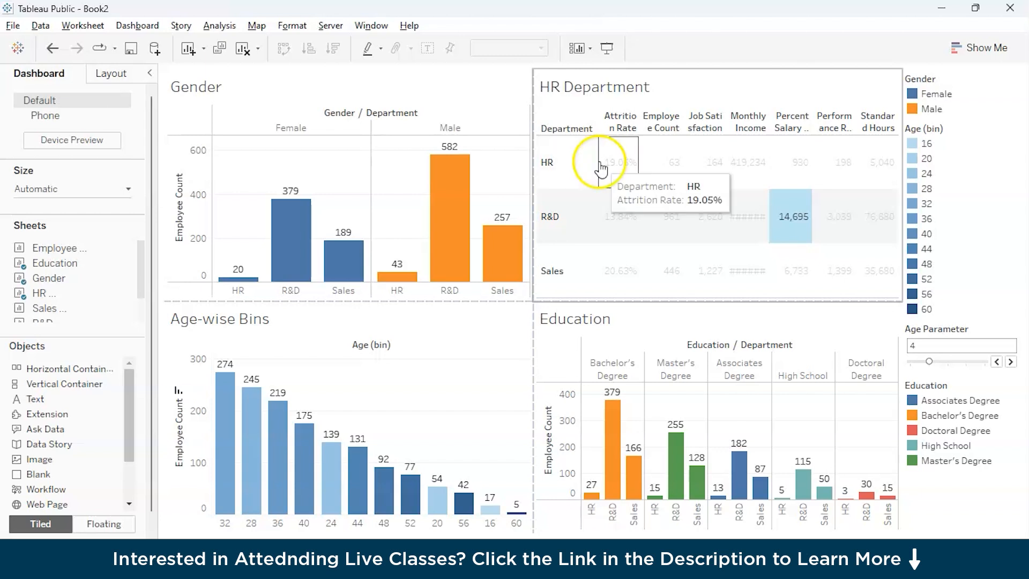
# Step: Highlight the HR row, the R&D row and R&D's Percent Salary Hike value in the dashboard's HR Department table
pyautogui.click(622, 161)
pyautogui.click(552, 164)
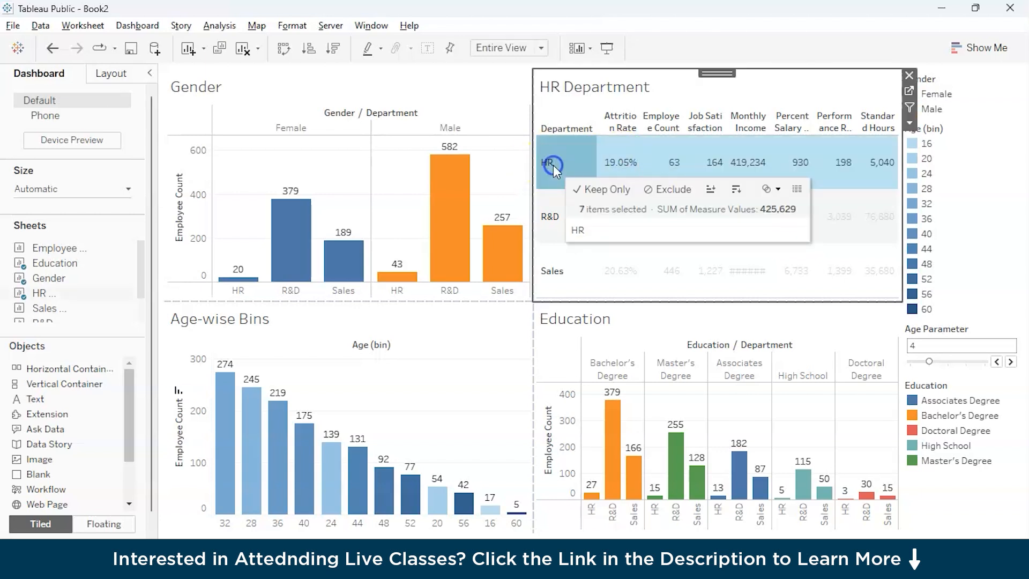
pyautogui.click(549, 218)
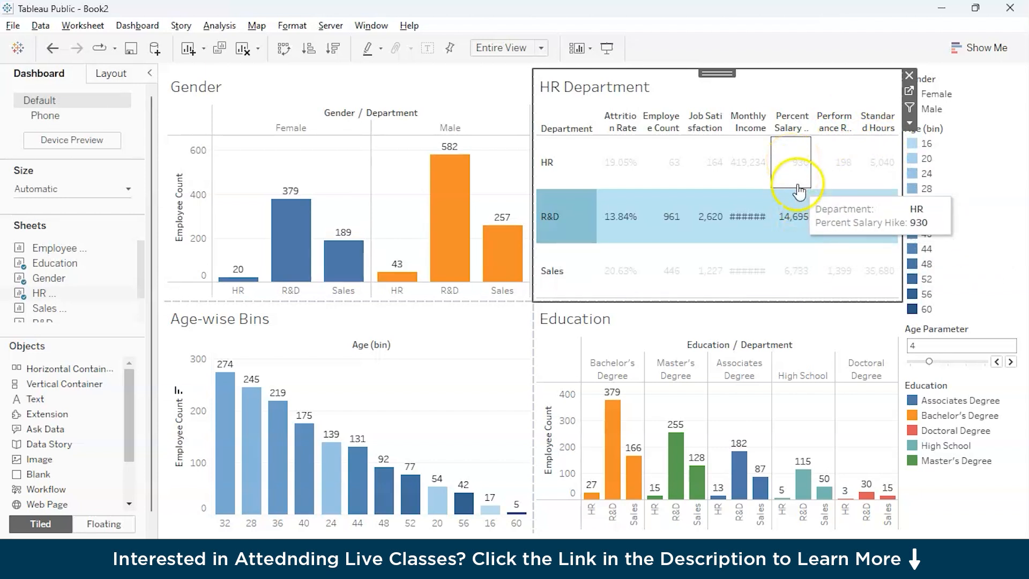
pyautogui.click(801, 219)
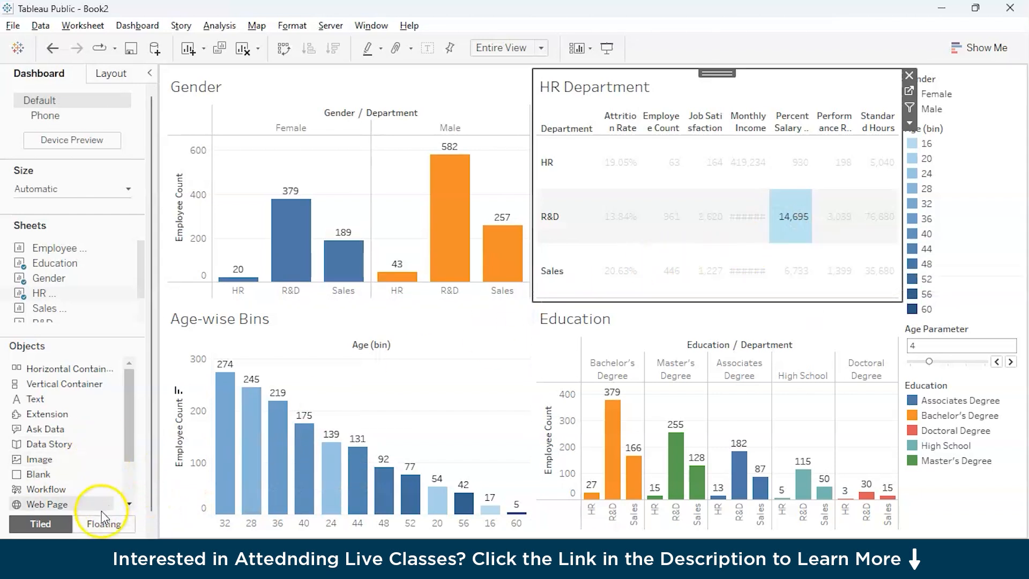
pyautogui.click(128, 558)
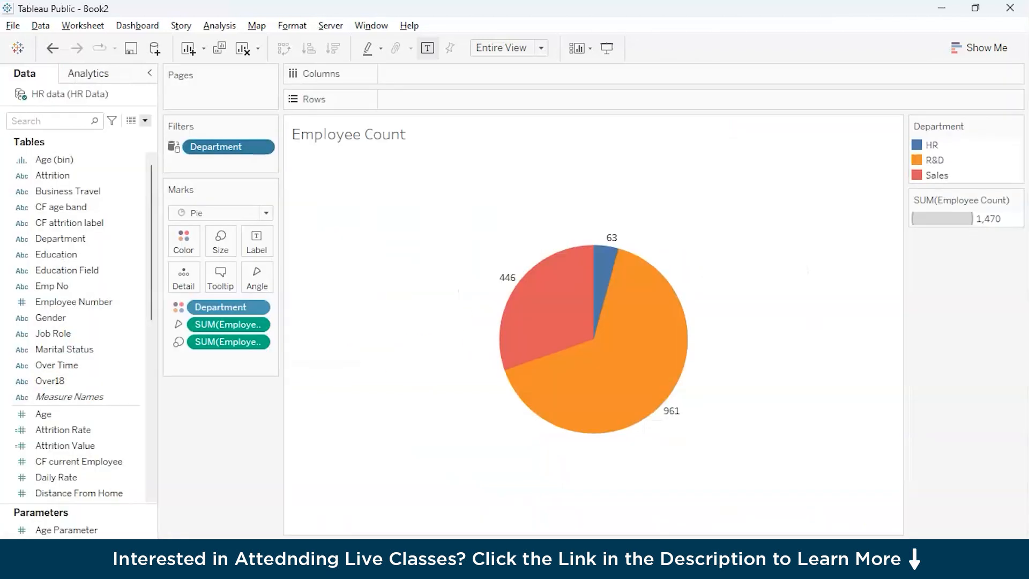
pyautogui.scroll(-3, 65, 273)
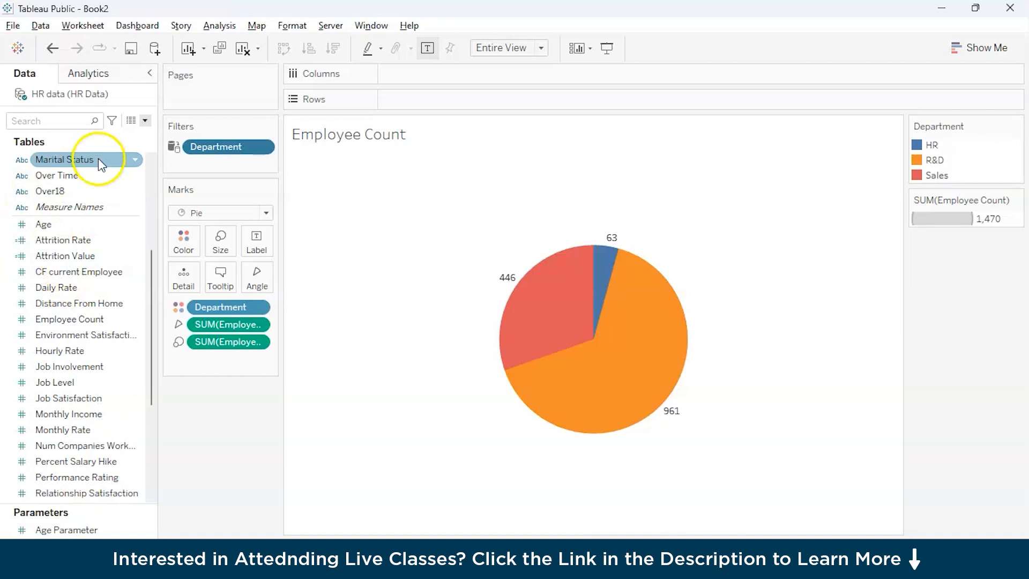
pyautogui.scroll(-1, 72, 408)
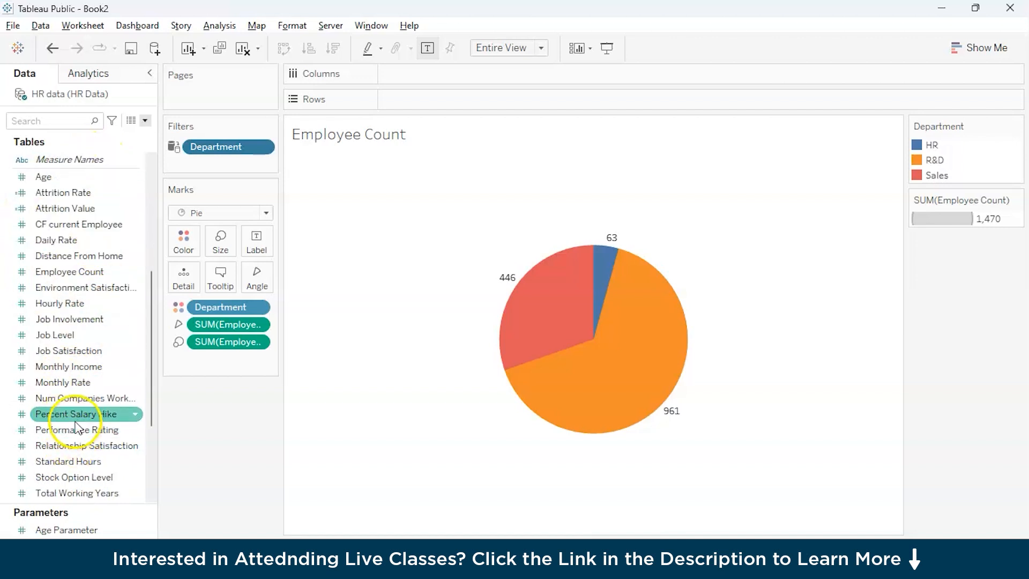
pyautogui.click(136, 416)
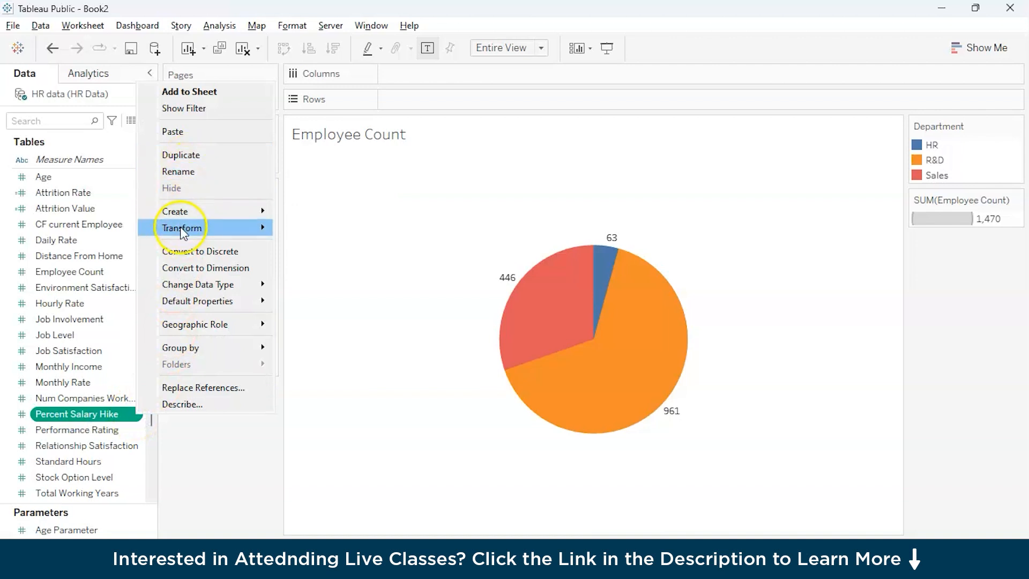
pyautogui.rightClick(122, 419)
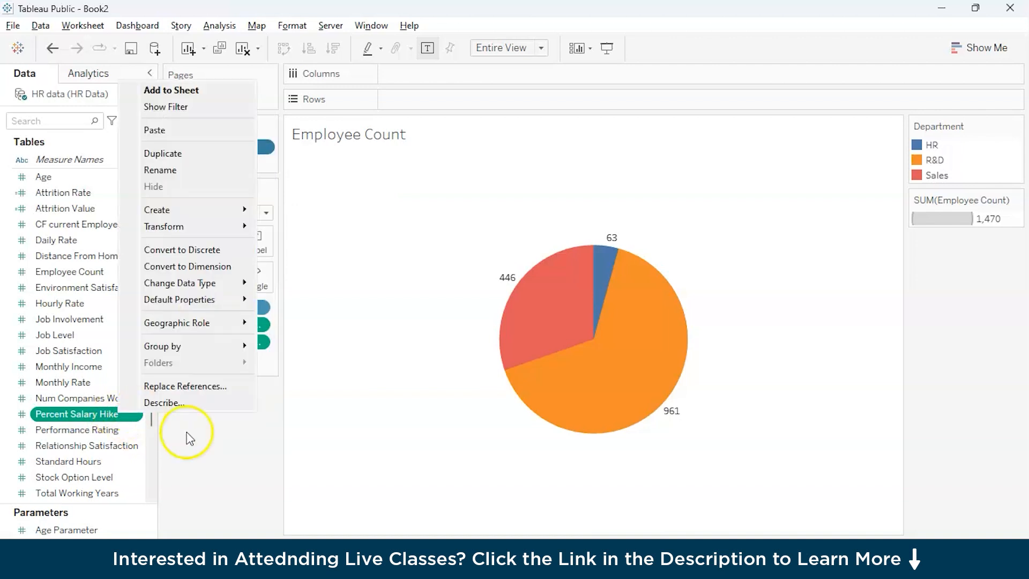
pyautogui.click(191, 439)
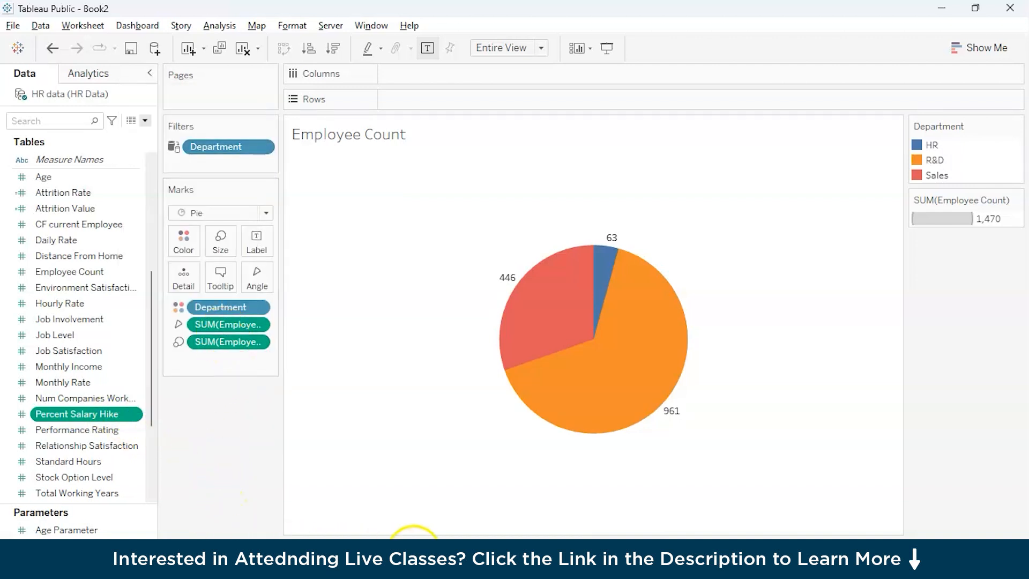
# Step: Change the aggregation of Percent Salary Hike to Average in the table sheet titled "Deparment wise"
pyautogui.click(391, 549)
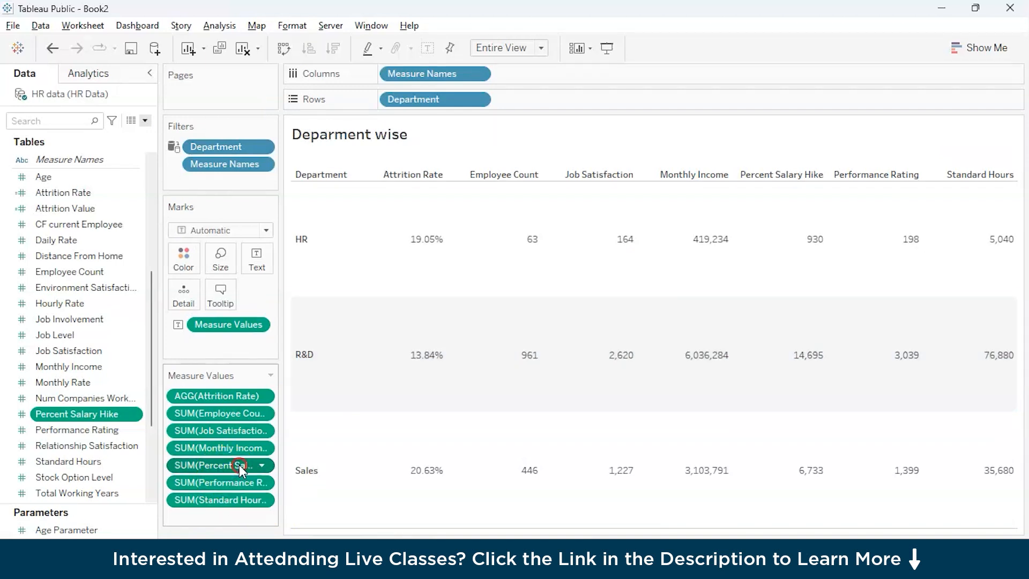
pyautogui.rightClick(239, 465)
pyautogui.moveTo(288, 369)
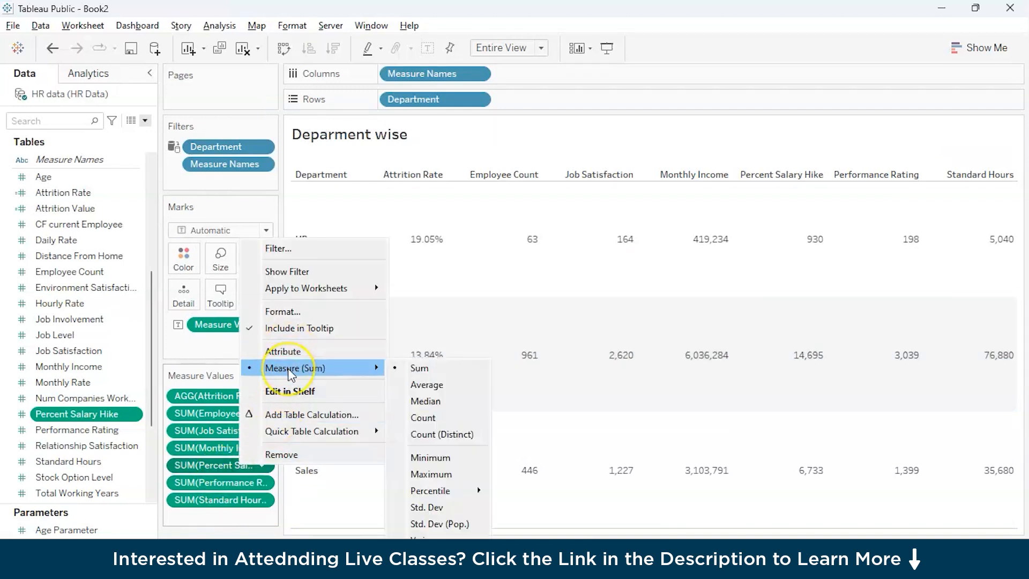
pyautogui.click(419, 384)
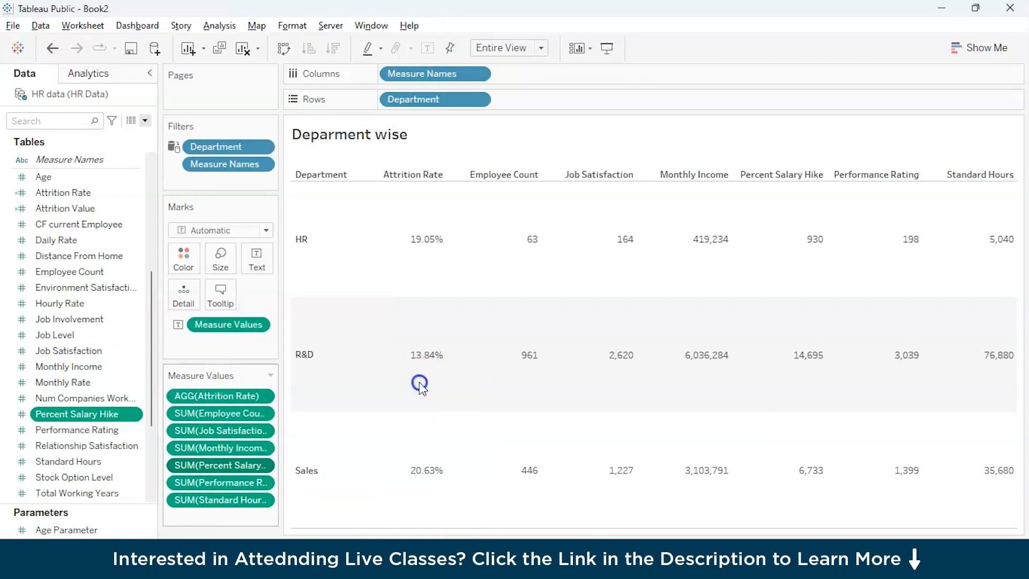
# Step: Format the average Percent Salary Hike values as Percentage with 2 decimal places
pyautogui.rightClick(226, 465)
pyautogui.click(284, 312)
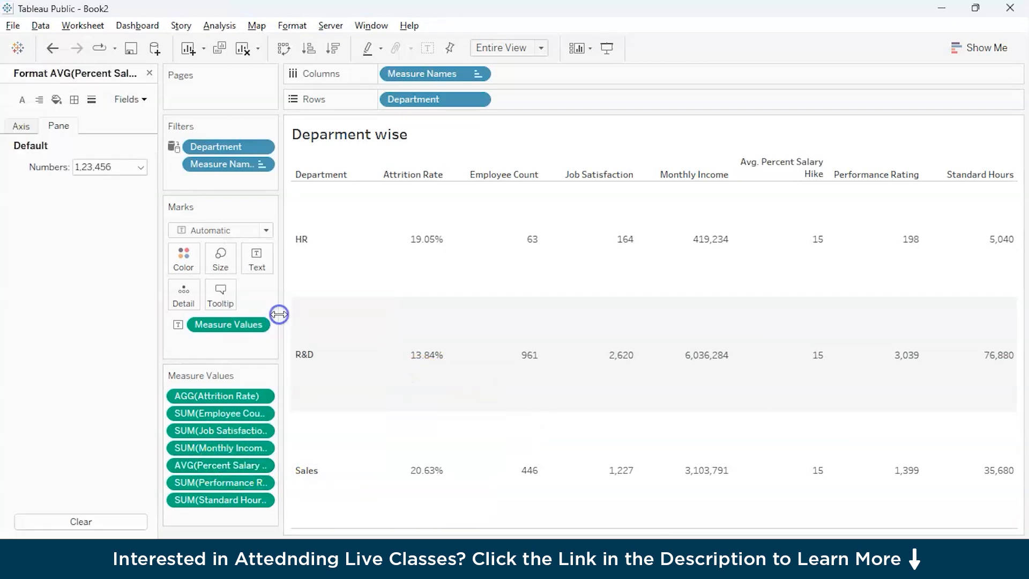
pyautogui.click(103, 166)
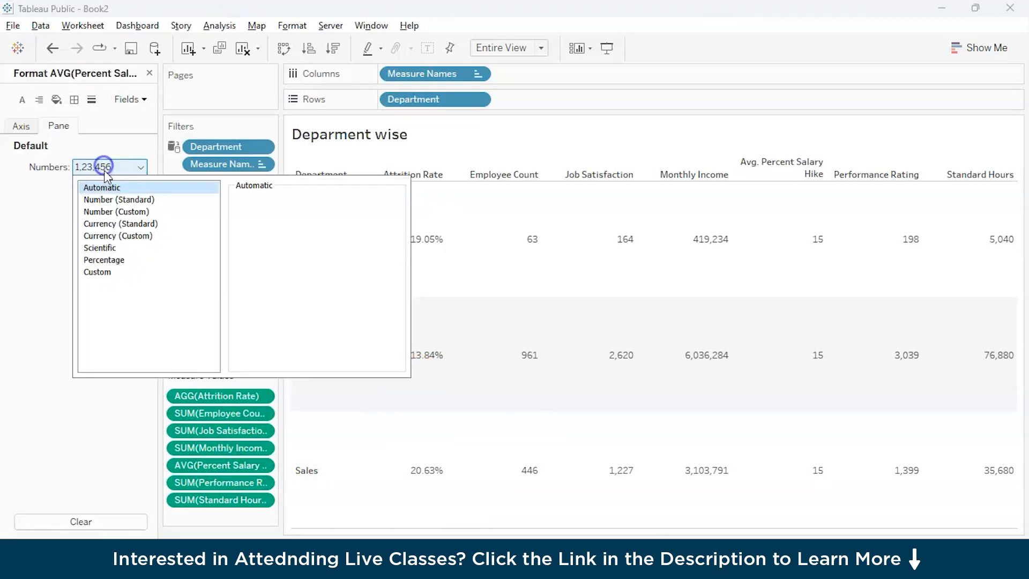
pyautogui.click(115, 260)
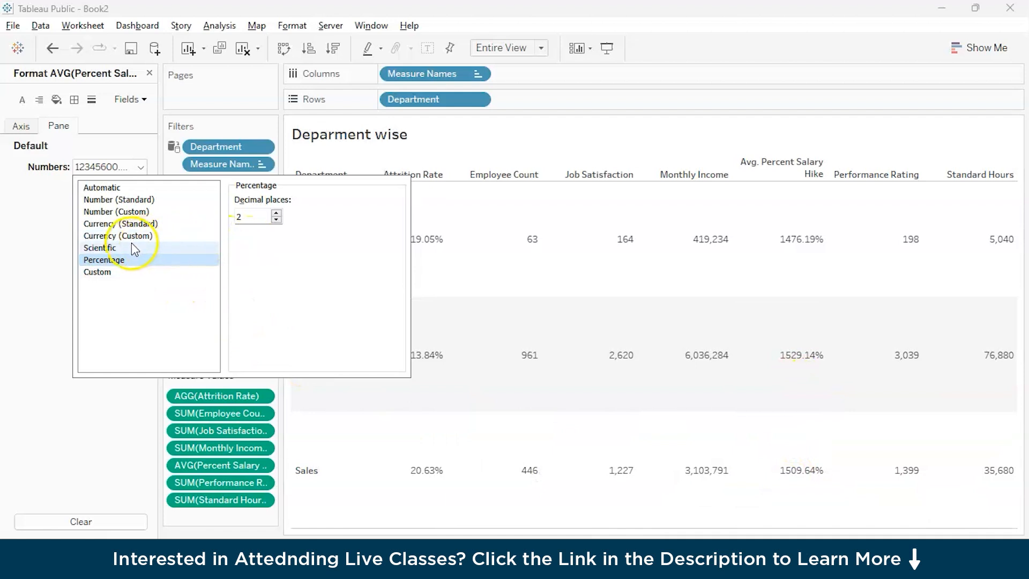
pyautogui.click(236, 470)
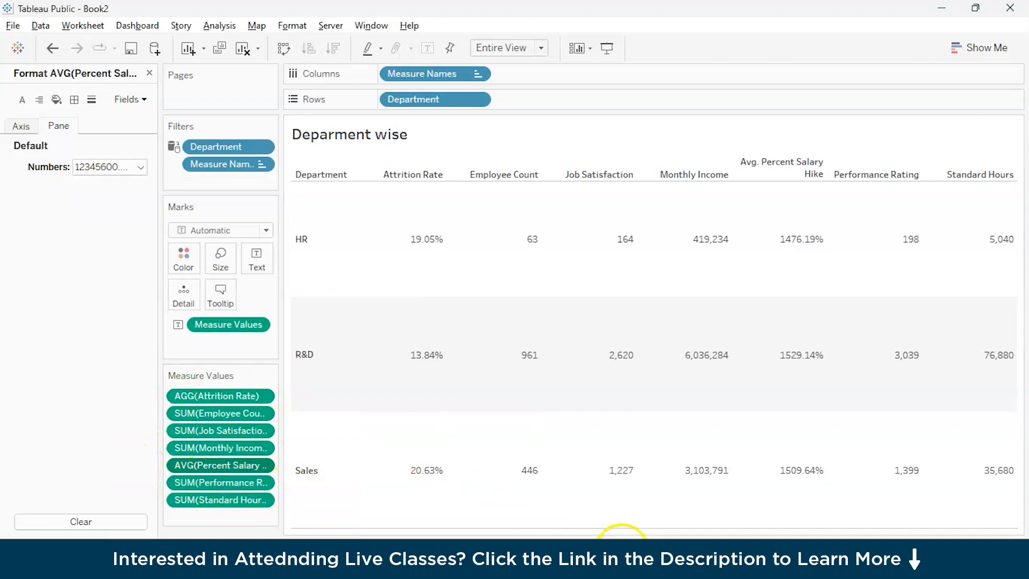
# Step: Return to the dashboard and examine R&D's Performance Rating in the HR Department table and the Education chart
pyautogui.click(624, 561)
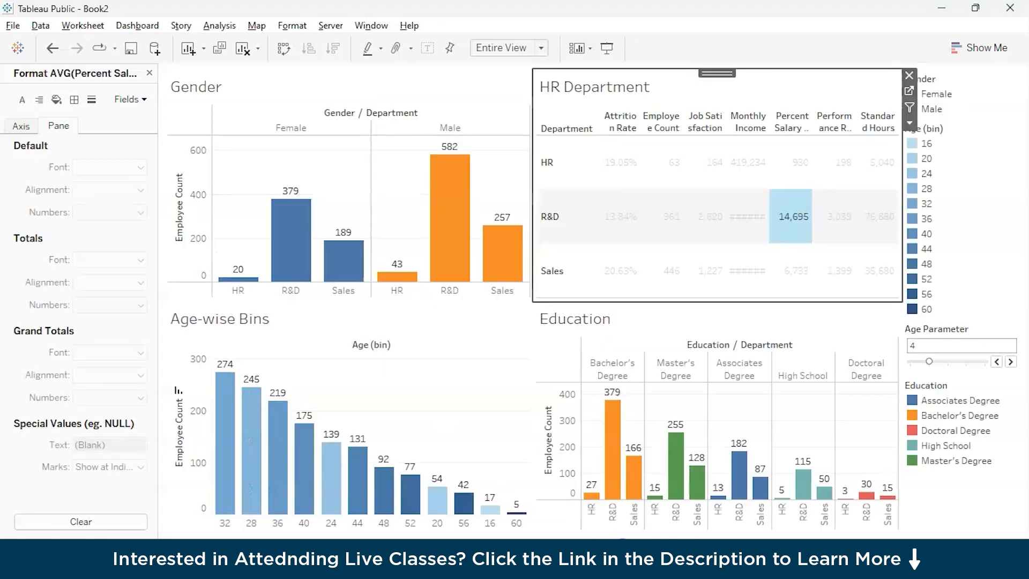
pyautogui.click(832, 209)
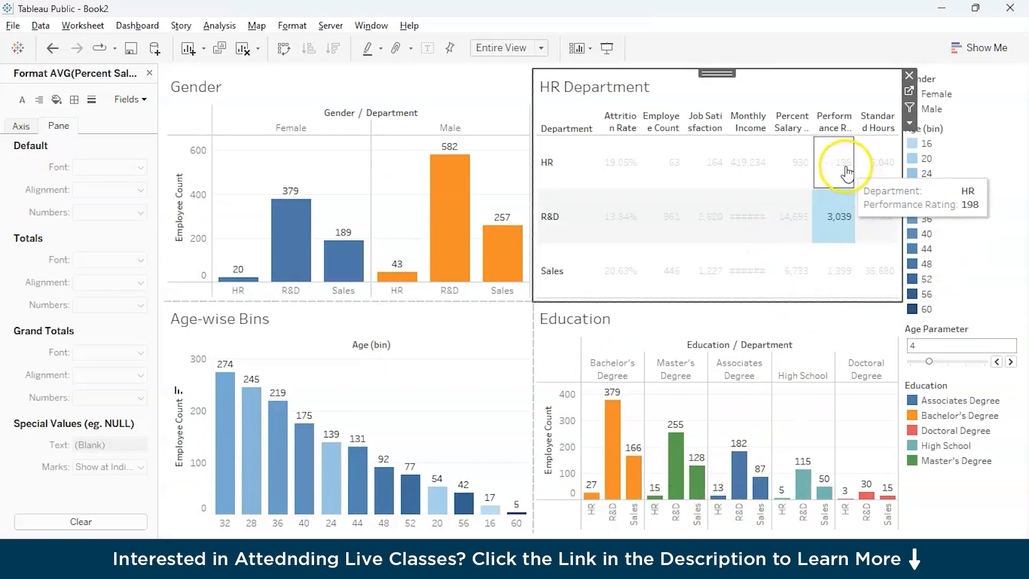
pyautogui.click(99, 48)
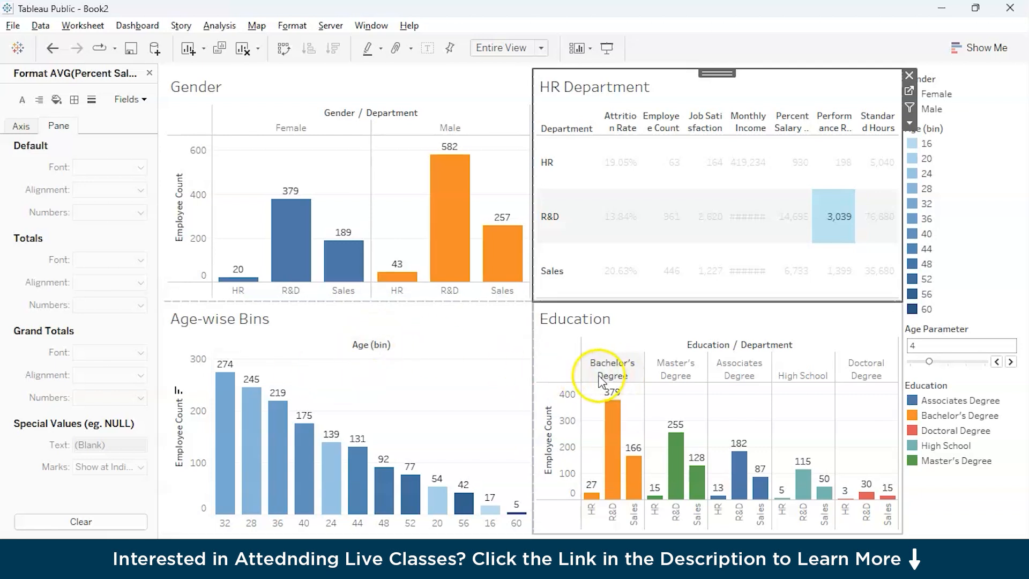
pyautogui.click(584, 324)
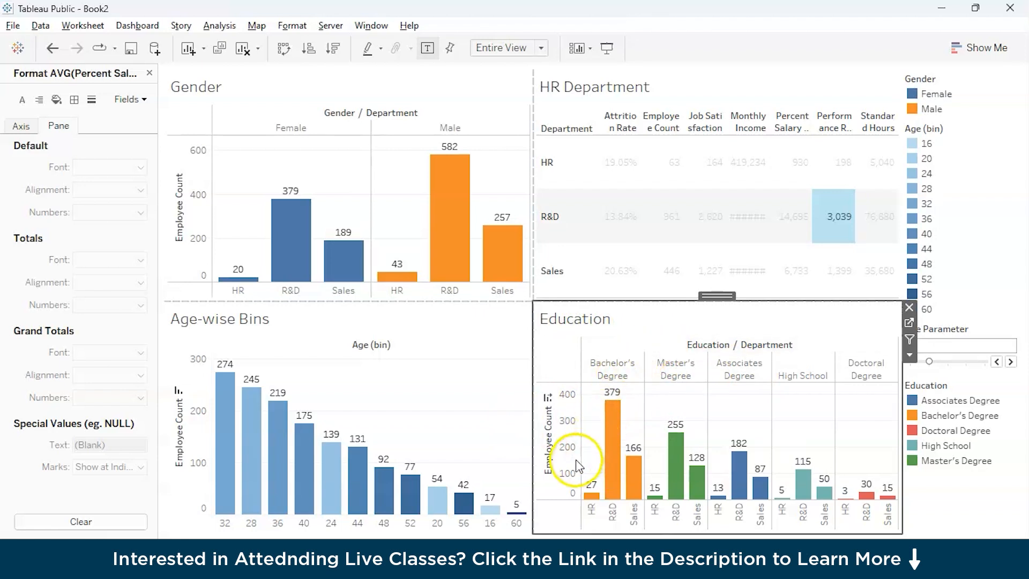
pyautogui.moveTo(616, 412)
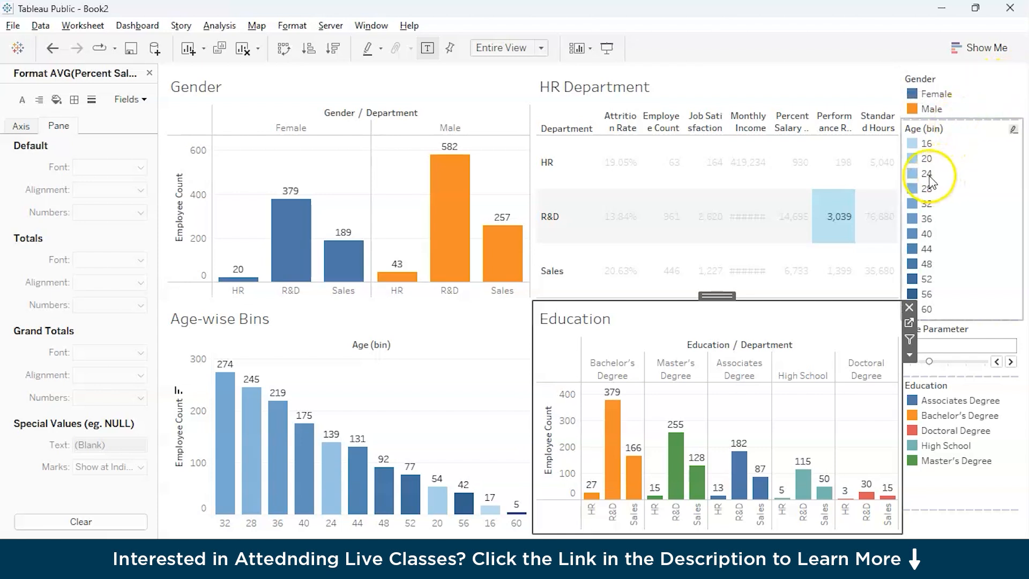
# Step: Highlight age bin 16 from its legend, clear that highlight, and highlight Bachelor's Degree from the Education legend
pyautogui.click(913, 145)
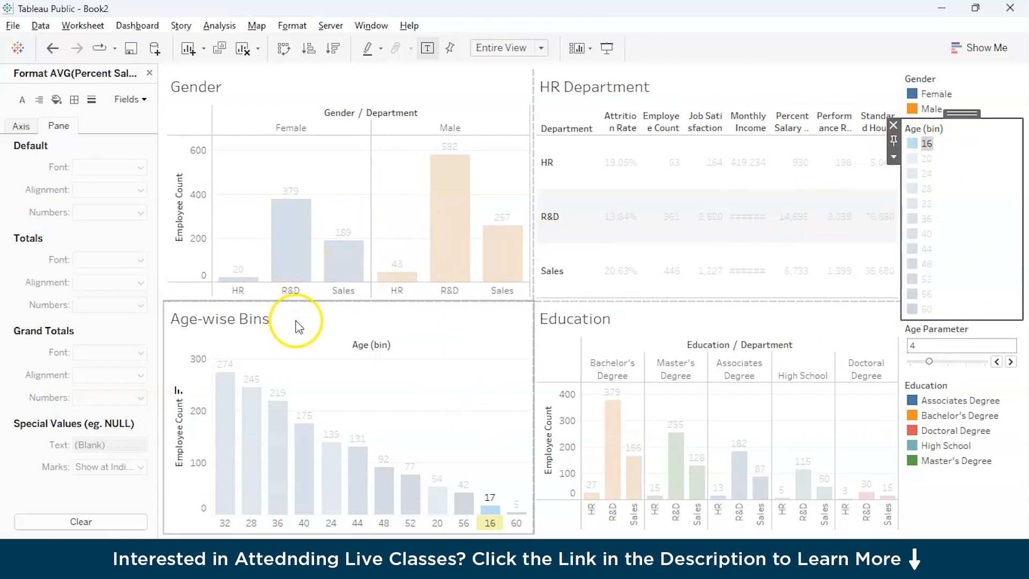
pyautogui.click(913, 143)
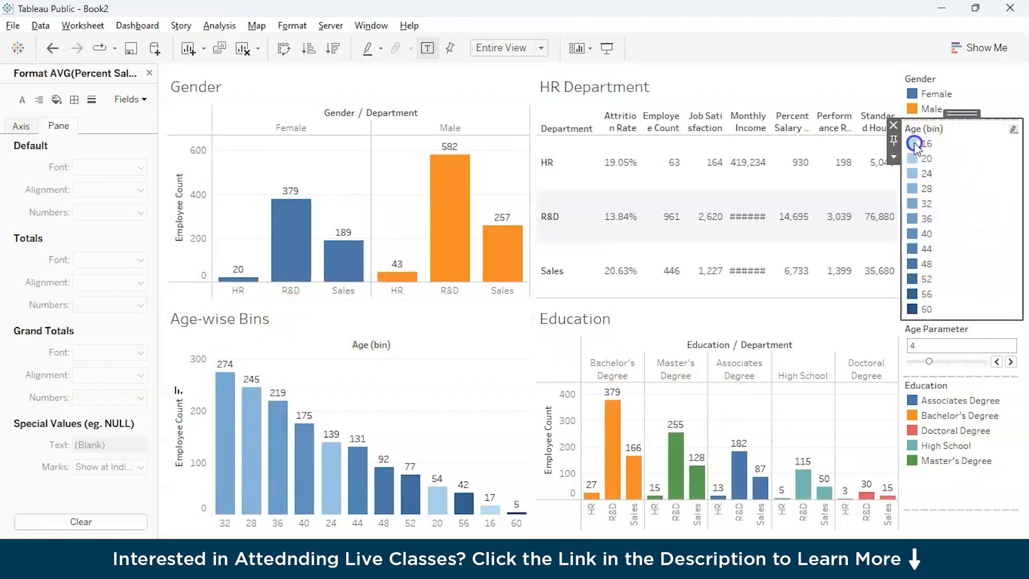
pyautogui.click(912, 416)
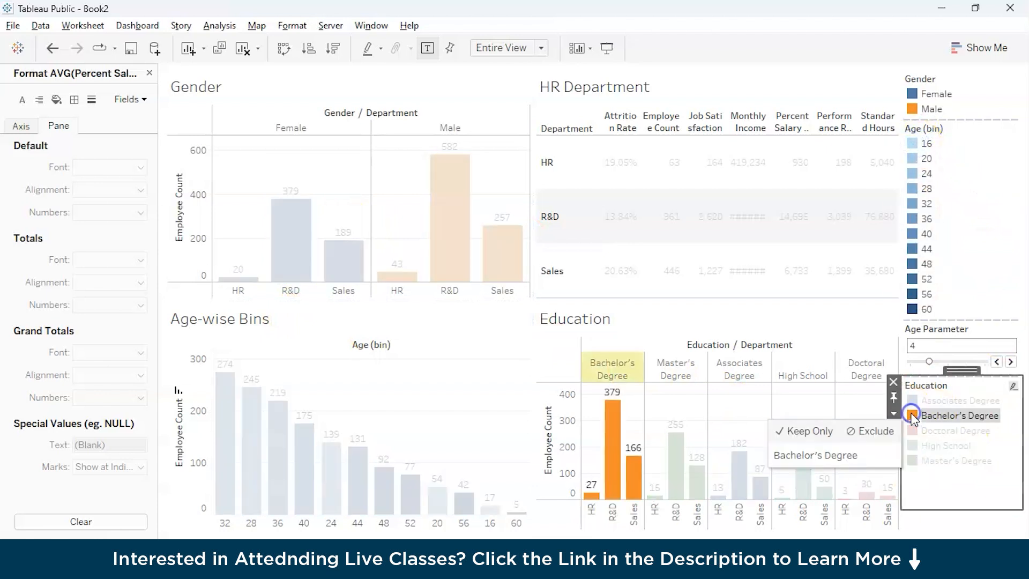
pyautogui.click(953, 532)
pyautogui.click(953, 532)
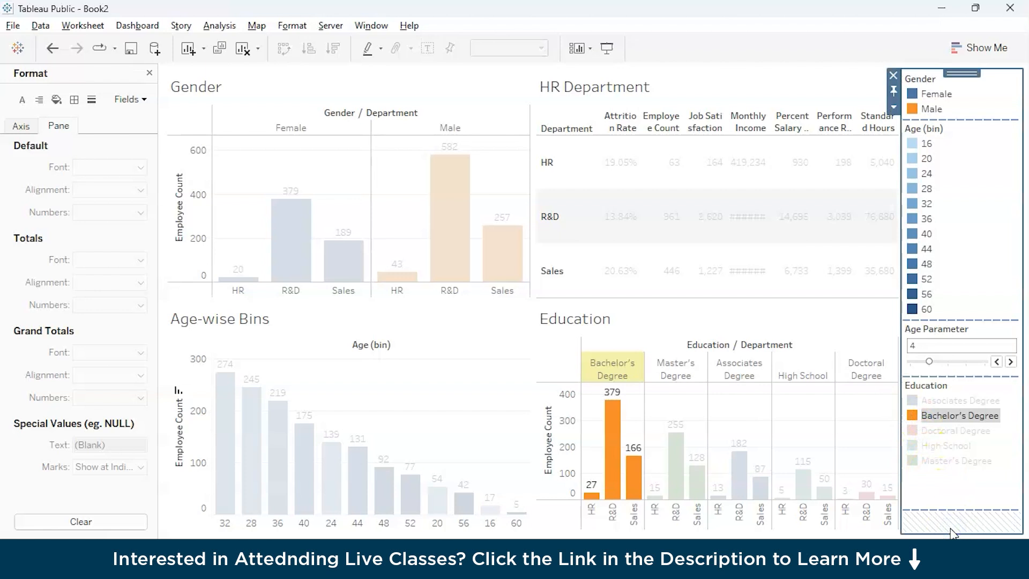
pyautogui.click(385, 522)
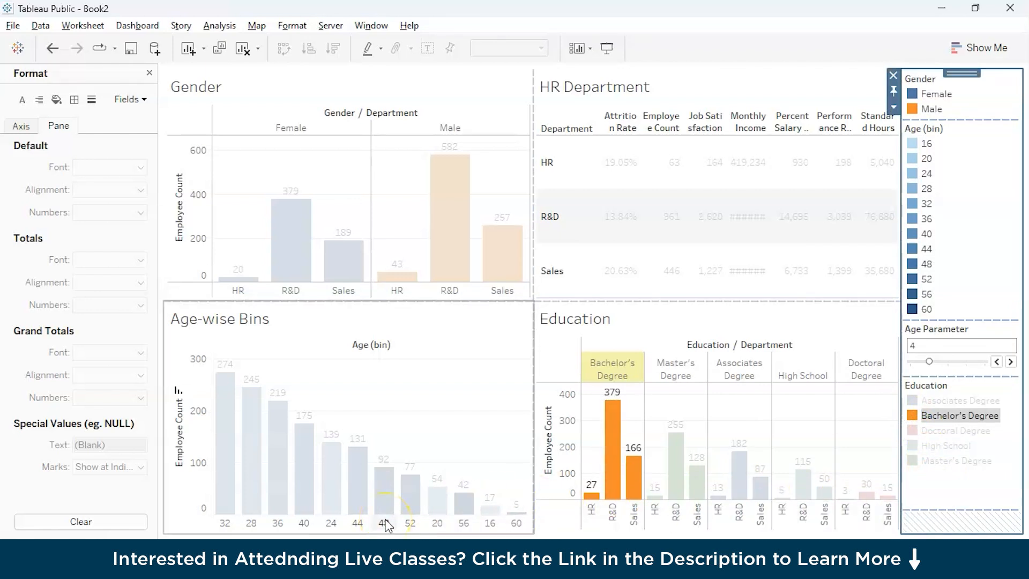